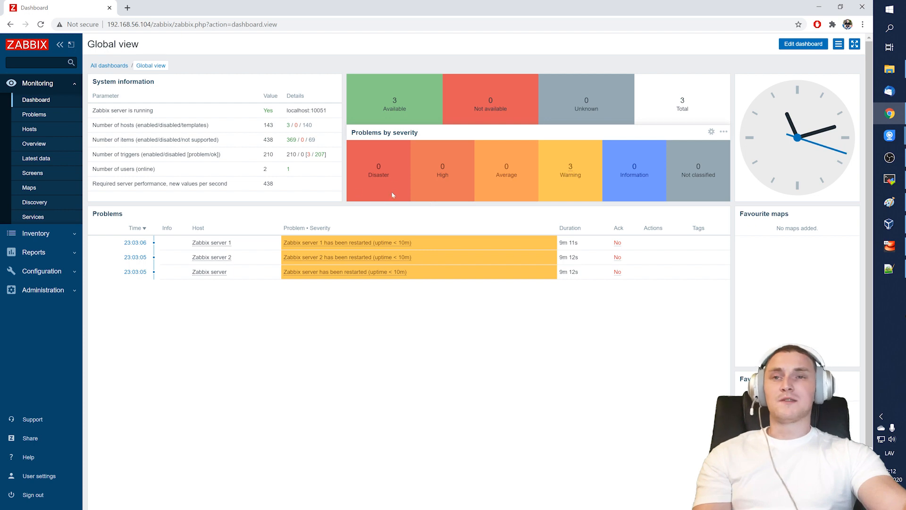
- Switch to the Notepad++ notes, move the window clear of the dashboard's upper widgets and go to the first proxy issue
{"action": "left_click", "coordinate": [889, 269]}
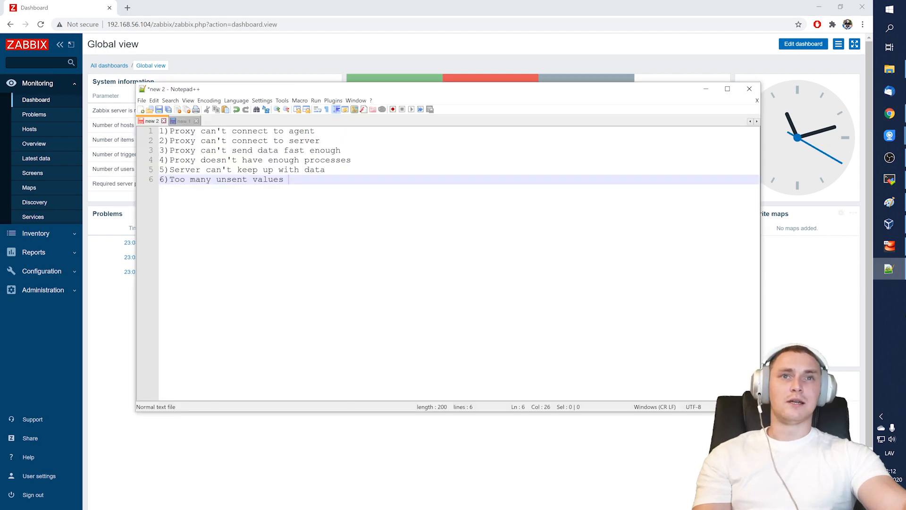
{"action": "left_click_drag", "start_coordinate": [330, 90], "coordinate": [580, 210]}
{"action": "key", "text": "Up"}
{"action": "key", "text": "Up"}
{"action": "key", "text": "Up"}
{"action": "key", "text": "Up"}
{"action": "key", "text": "Up"}
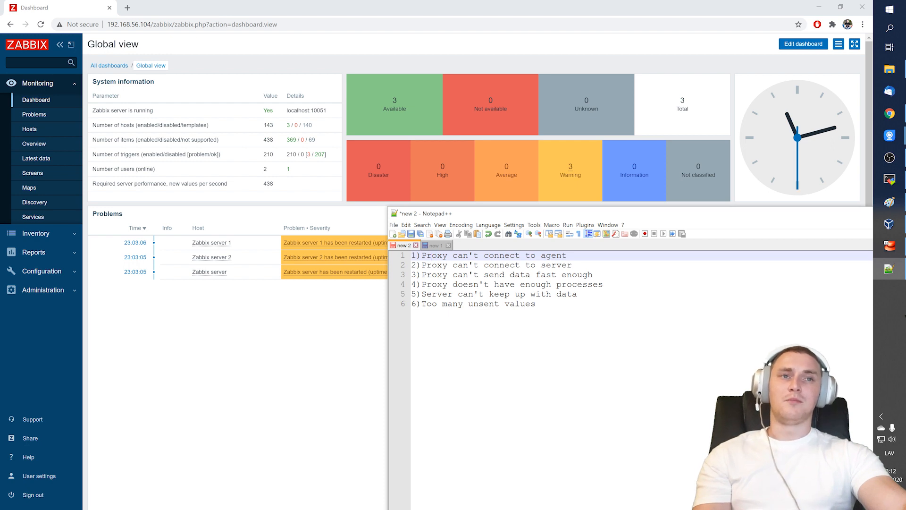
- Go through the six proxy issues in the notes, shifting the window slightly and returning to the first line
{"action": "left_click", "coordinate": [456, 265]}
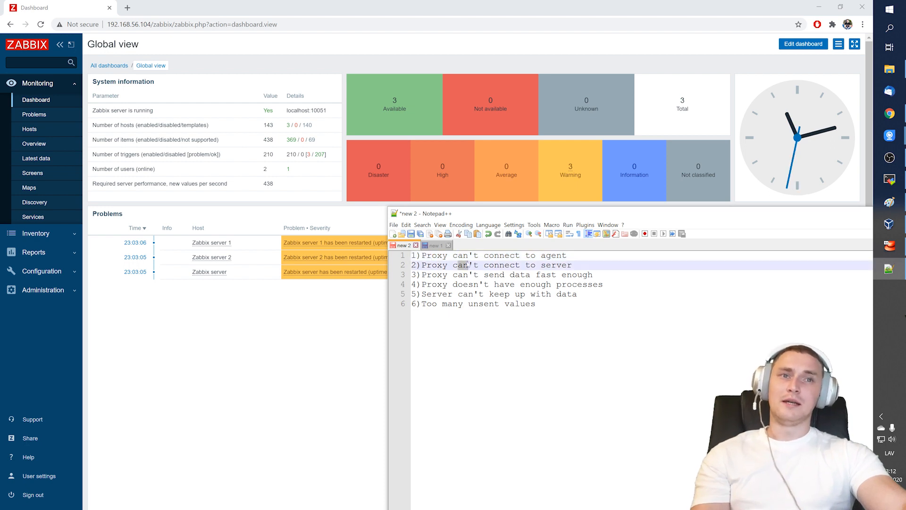
{"action": "left_click", "coordinate": [457, 274]}
{"action": "left_click", "coordinate": [460, 294]}
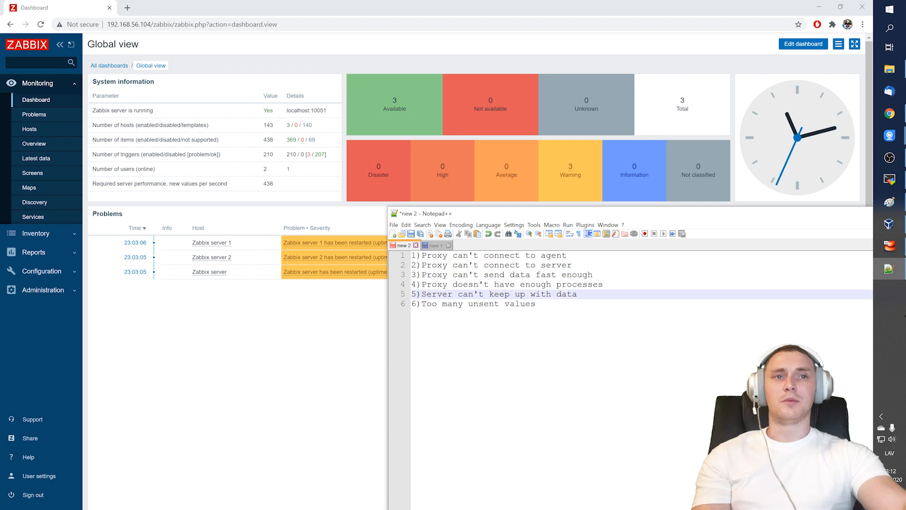
{"action": "left_click_drag", "start_coordinate": [539, 215], "coordinate": [501, 238]}
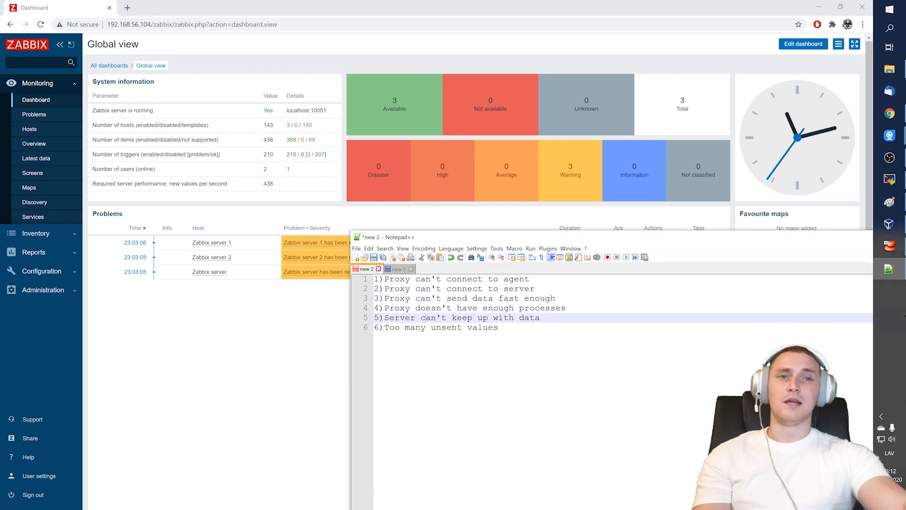
{"action": "left_click", "coordinate": [509, 327]}
{"action": "key", "text": "Up"}
{"action": "key", "text": "Up"}
{"action": "key", "text": "Up"}
{"action": "key", "text": "Up"}
{"action": "key", "text": "Up"}
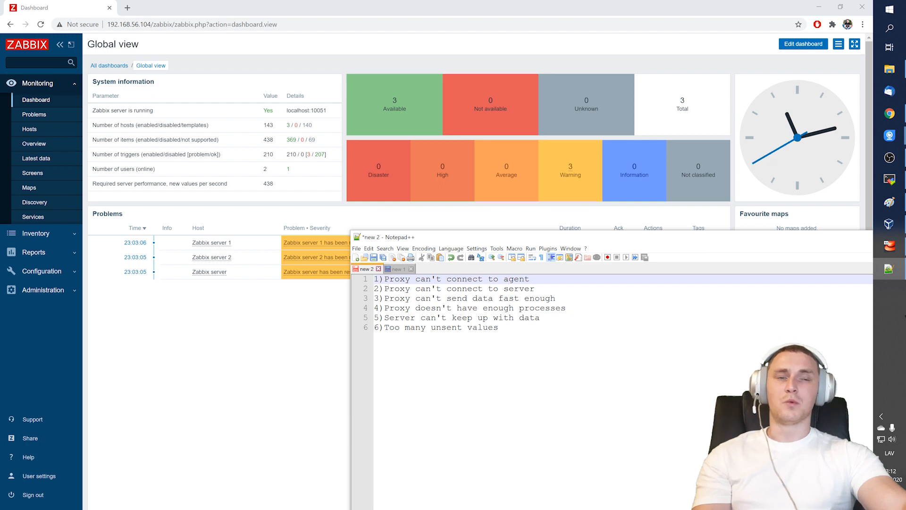
- Return to the Zabbix dashboard in the browser and look over its widgets down to the page end
{"action": "left_click", "coordinate": [277, 323]}
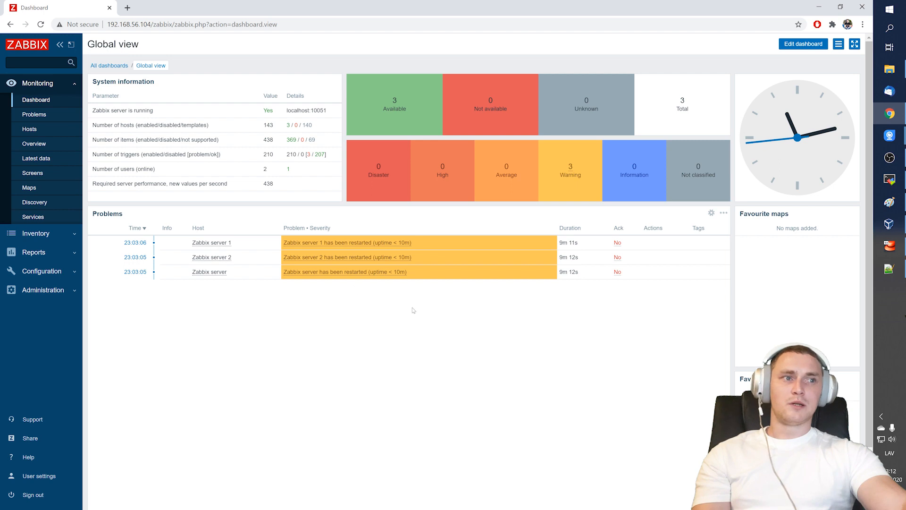
{"action": "scroll", "coordinate": [502, 334], "scroll_direction": "down", "scroll_amount": 2}
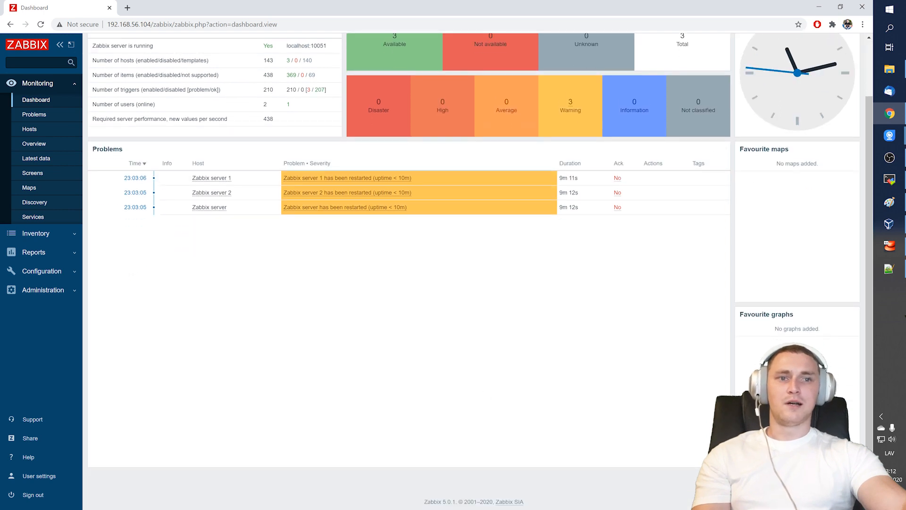
{"action": "scroll", "coordinate": [519, 373], "scroll_direction": "up", "scroll_amount": 2}
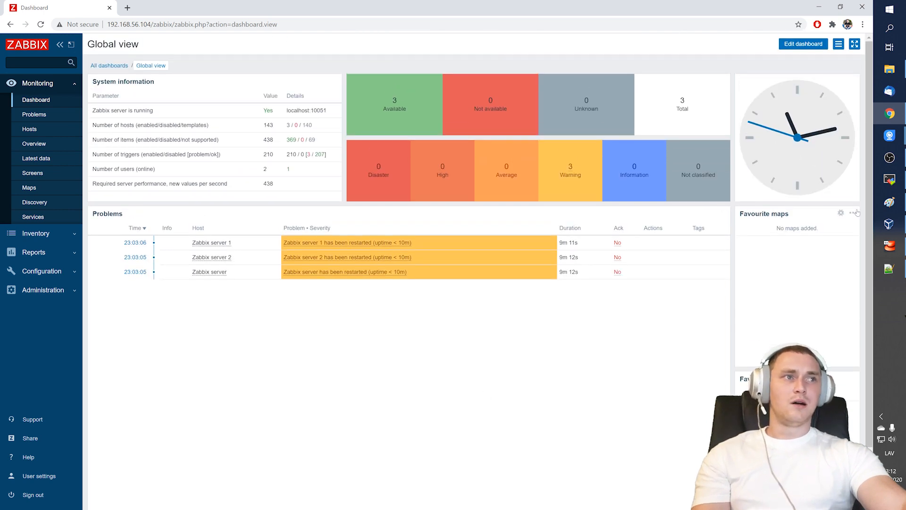
- Switch to the MobaXterm root terminal, start the mysql client and list the databases with "show databases;"
{"action": "left_click", "coordinate": [889, 180]}
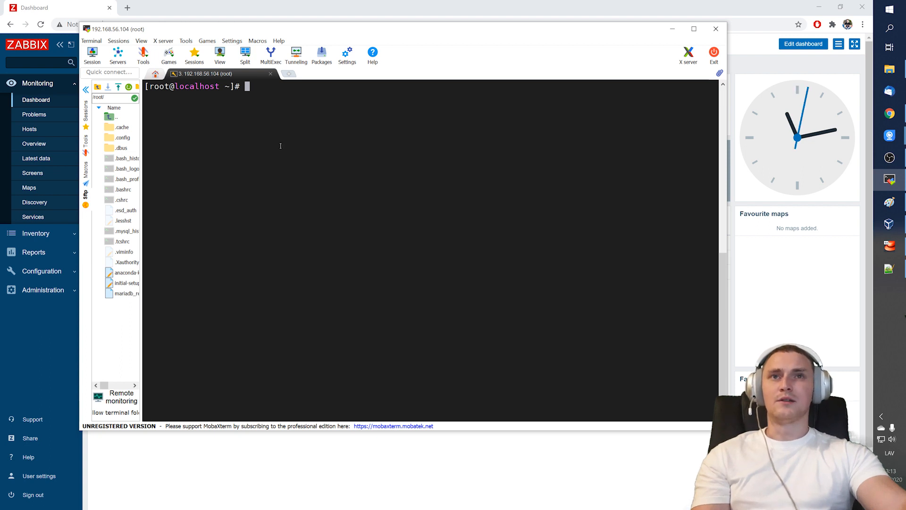
{"action": "scroll", "coordinate": [344, 155], "scroll_direction": "up", "scroll_amount": 1}
{"action": "scroll", "coordinate": [415, 184], "scroll_direction": "down", "scroll_amount": 1}
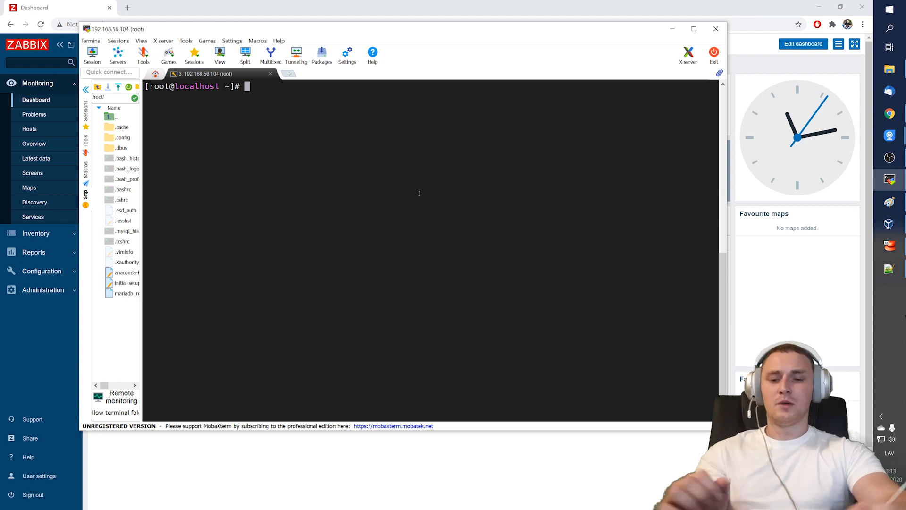
{"action": "type", "text": "mysql"}
{"action": "key", "text": "Return"}
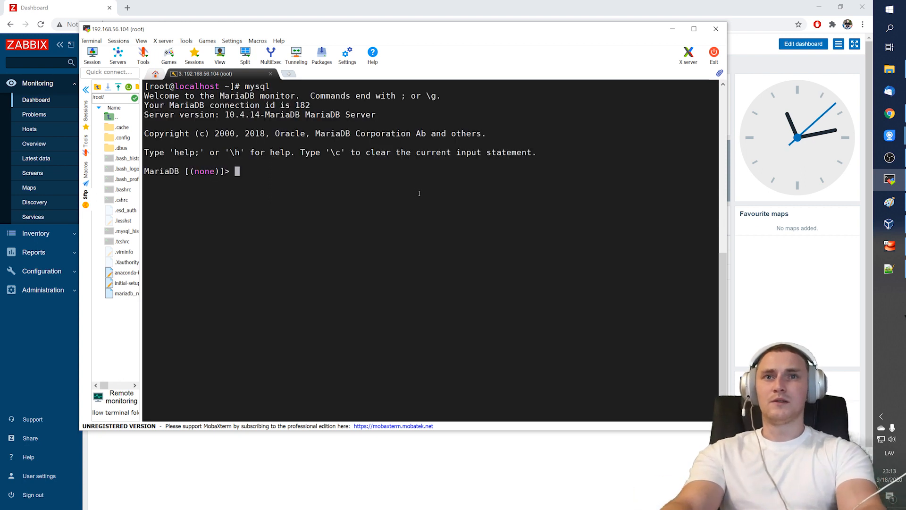
{"action": "key", "text": "Return"}
{"action": "key", "text": "Return"}
{"action": "type", "text": "show databases;"}
{"action": "key", "text": "Return"}
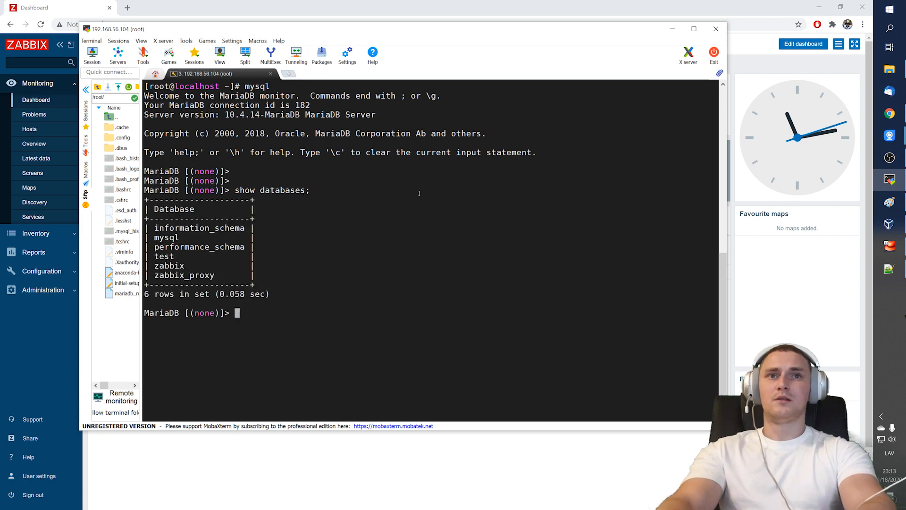
- Highlight the Zabbix proxy database in the list, exit the mysql client and clear the terminal
{"action": "left_click_drag", "start_coordinate": [165, 266], "coordinate": [202, 276]}
{"action": "key", "text": "ctrl+c"}
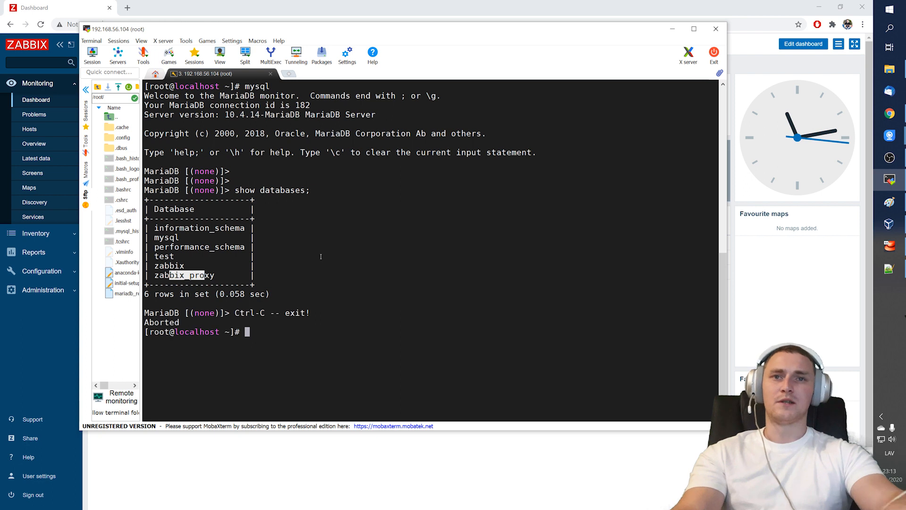
{"action": "key", "text": "ctrl+l"}
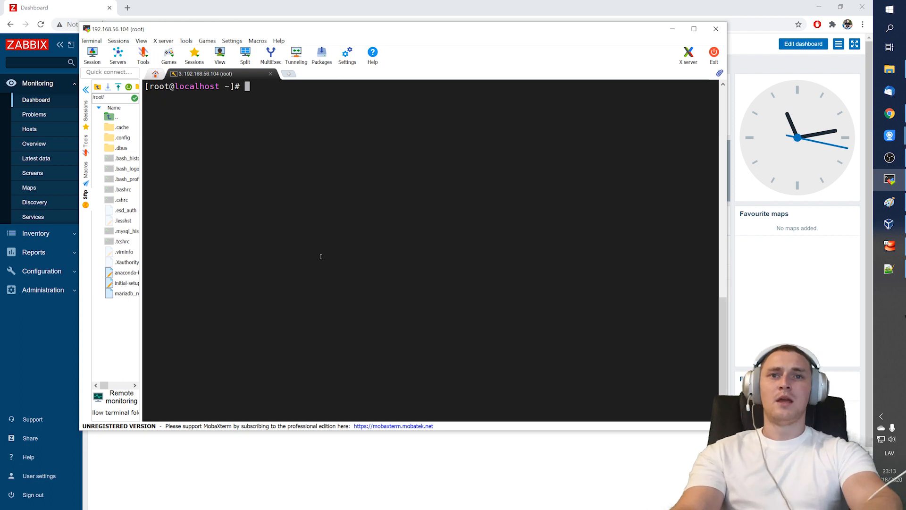
- Switch back to Zabbix in the browser and review the monitored hosts, followed by the host configuration list
{"action": "left_click", "coordinate": [142, 447]}
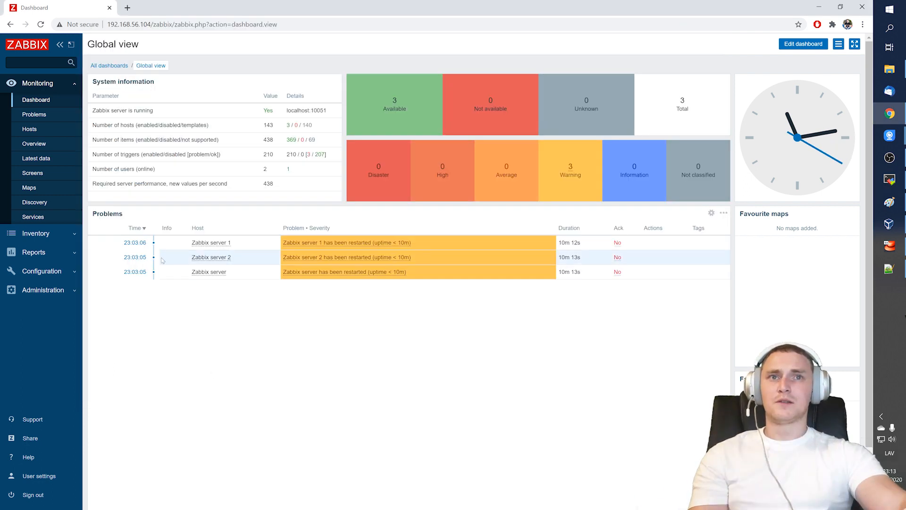
{"action": "left_click", "coordinate": [27, 130]}
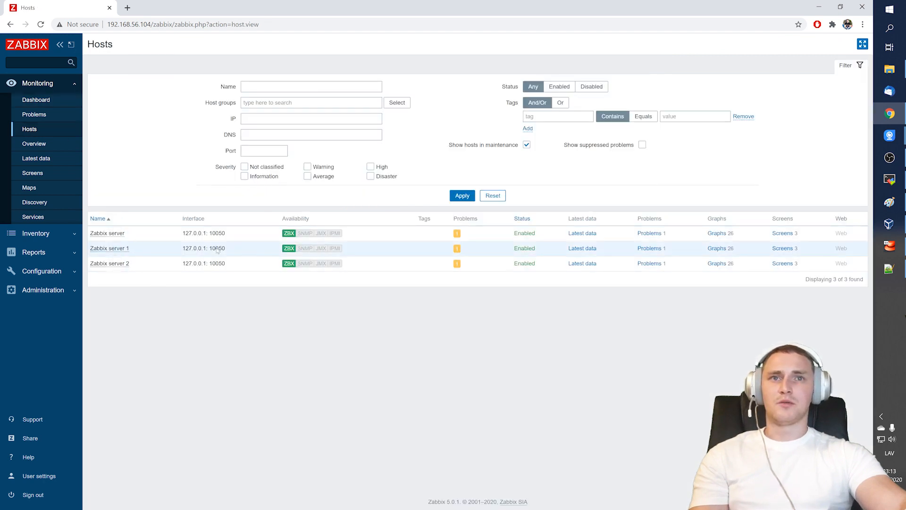
{"action": "left_click_drag", "start_coordinate": [126, 233], "coordinate": [93, 234]}
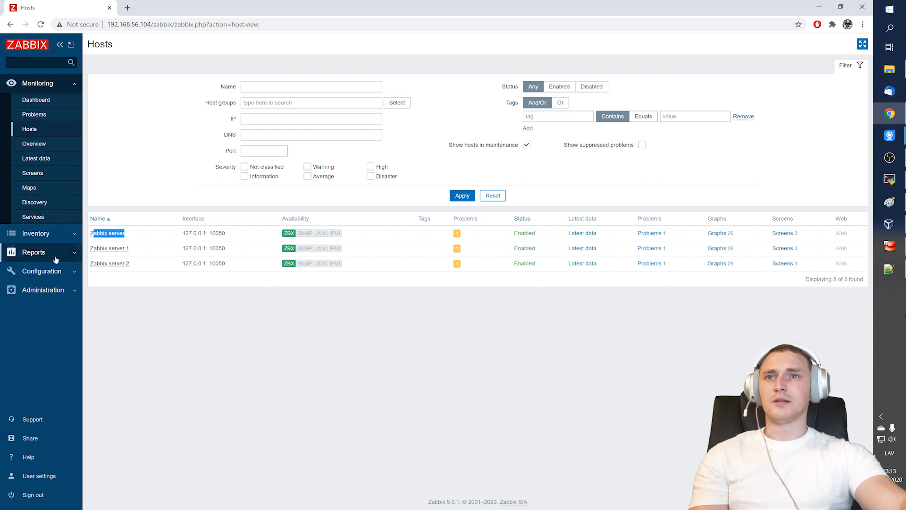
{"action": "left_click", "coordinate": [64, 270]}
{"action": "left_click", "coordinate": [29, 188]}
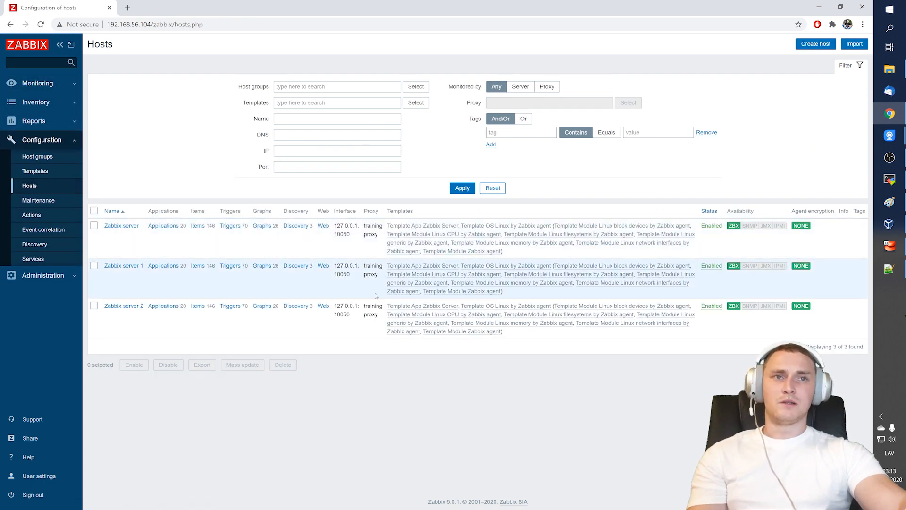
- Open the list of proxies and check the name and mode of the training proxy
{"action": "left_click", "coordinate": [55, 276]}
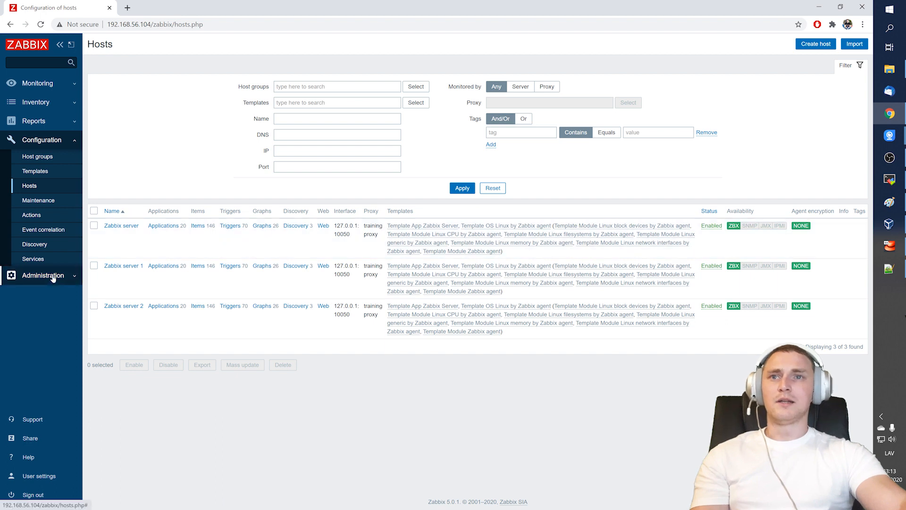
{"action": "left_click", "coordinate": [31, 189]}
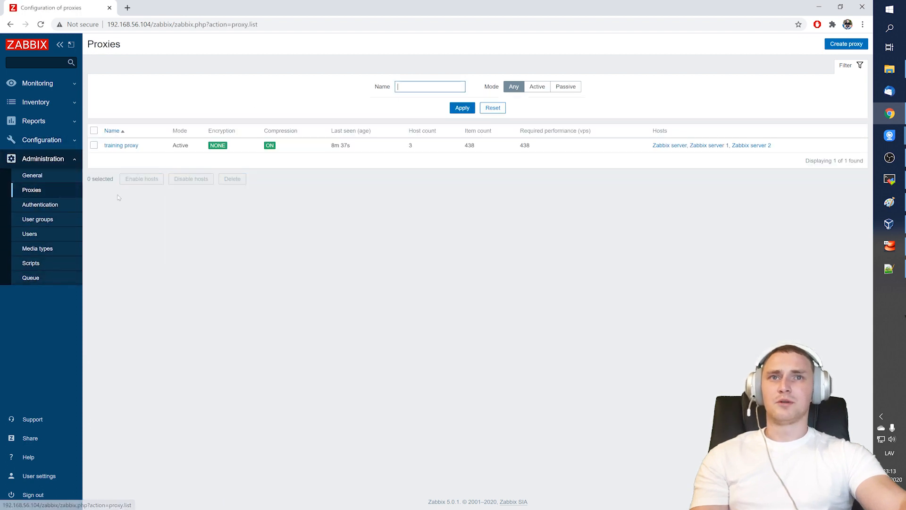
{"action": "left_click_drag", "start_coordinate": [142, 146], "coordinate": [104, 146]}
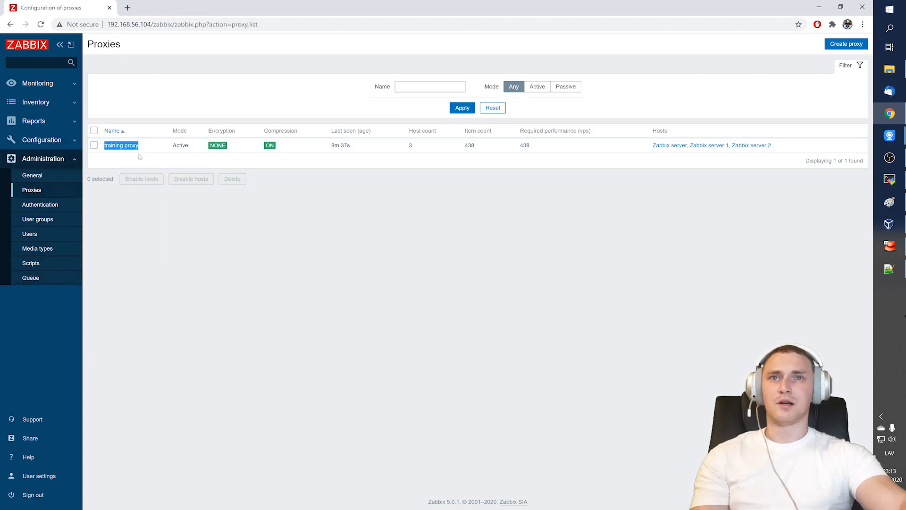
{"action": "left_click_drag", "start_coordinate": [189, 146], "coordinate": [180, 146]}
{"action": "left_click", "coordinate": [268, 150]}
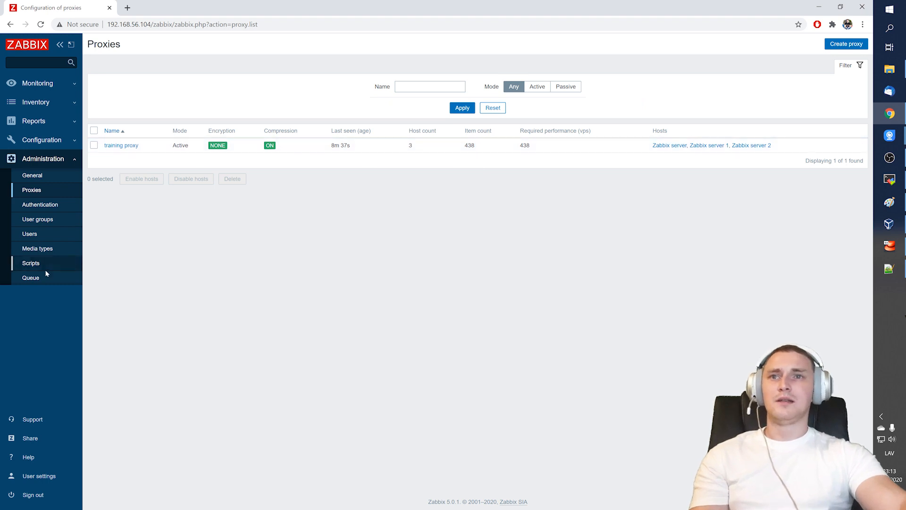
- Open the queue overview by proxy, examine the training proxy's 5-minute delayed items and reload the overview
{"action": "left_click", "coordinate": [32, 278]}
{"action": "left_click_drag", "start_coordinate": [96, 81], "coordinate": [124, 82]}
{"action": "left_click_drag", "start_coordinate": [239, 46], "coordinate": [107, 45]}
{"action": "left_click_drag", "start_coordinate": [602, 82], "coordinate": [593, 82]}
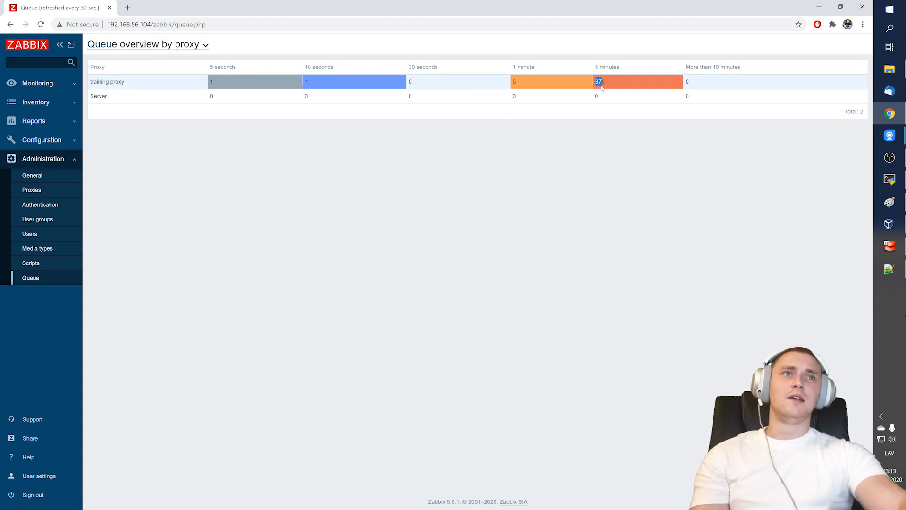
{"action": "left_click", "coordinate": [41, 280]}
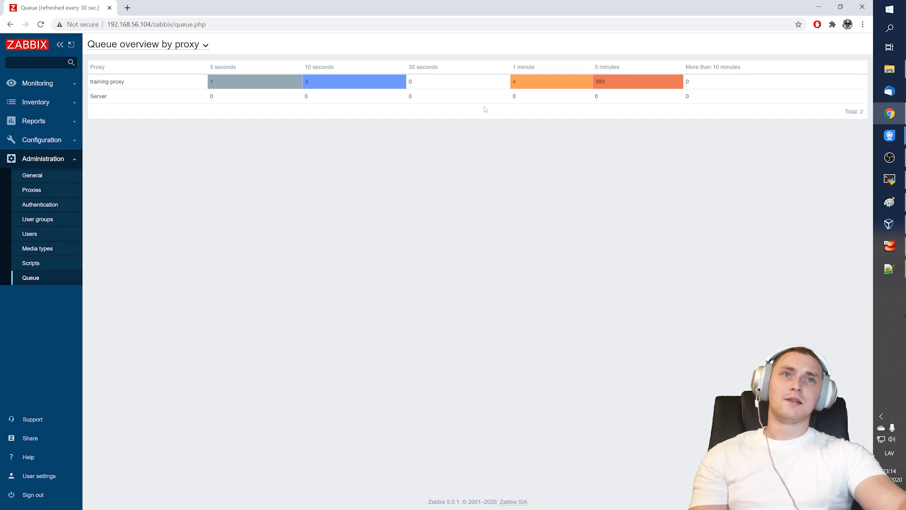
- Open the host configuration list and check the item counts and assigned proxy of the three Zabbix servers
{"action": "left_click", "coordinate": [39, 141]}
{"action": "left_click", "coordinate": [54, 187]}
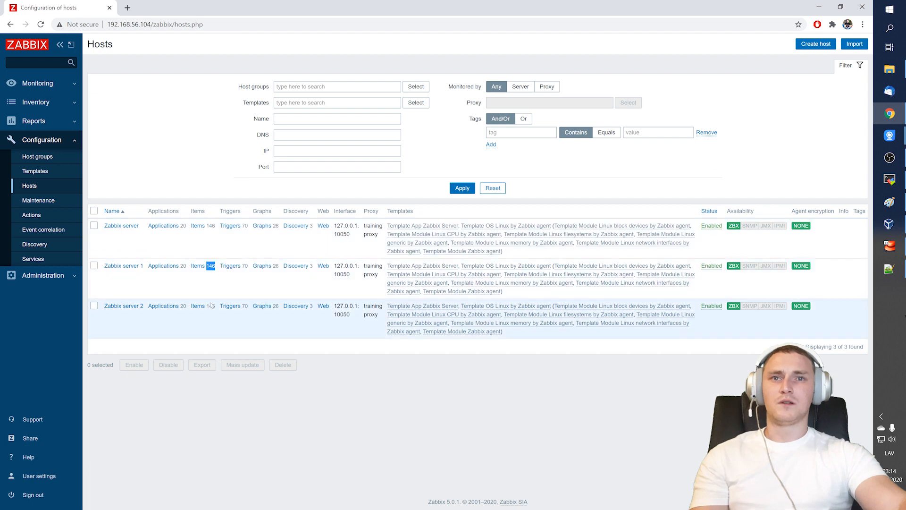
{"action": "left_click_drag", "start_coordinate": [366, 302], "coordinate": [379, 316]}
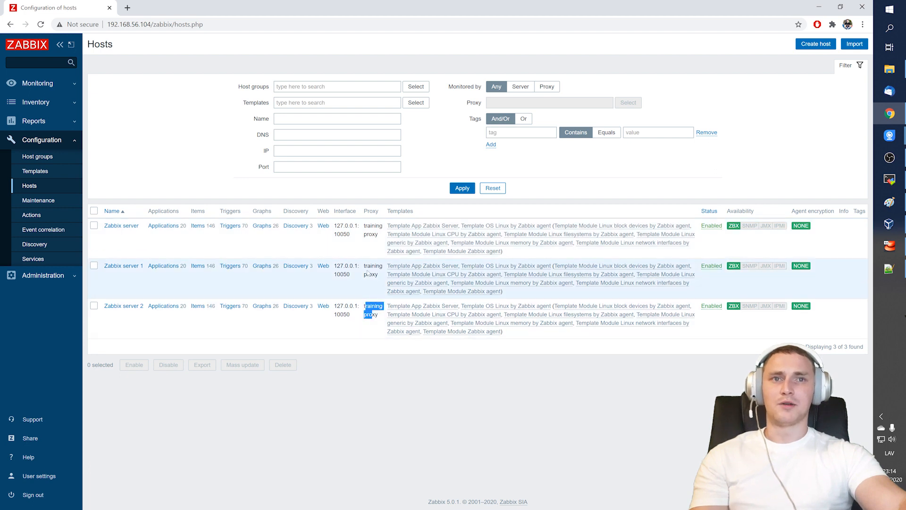
{"action": "left_click_drag", "start_coordinate": [367, 263], "coordinate": [378, 277]}
{"action": "left_click_drag", "start_coordinate": [366, 222], "coordinate": [379, 238]}
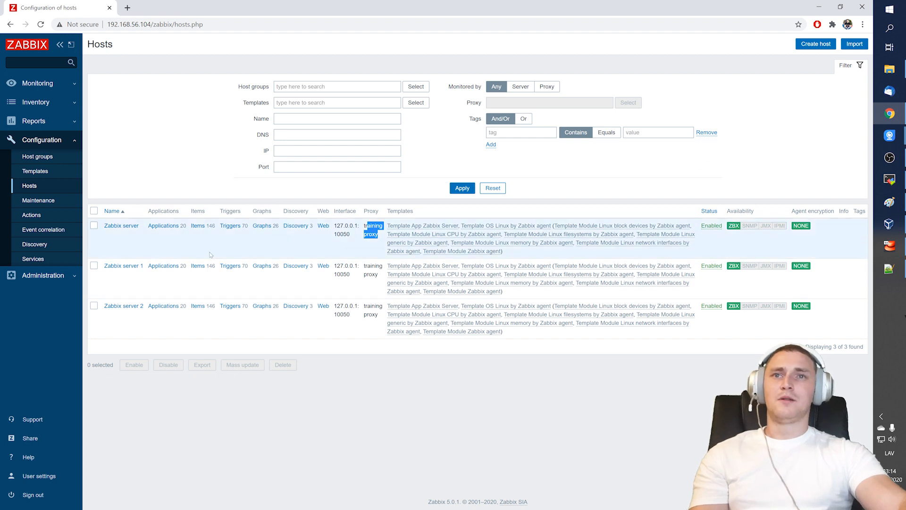
{"action": "left_click", "coordinate": [37, 84]}
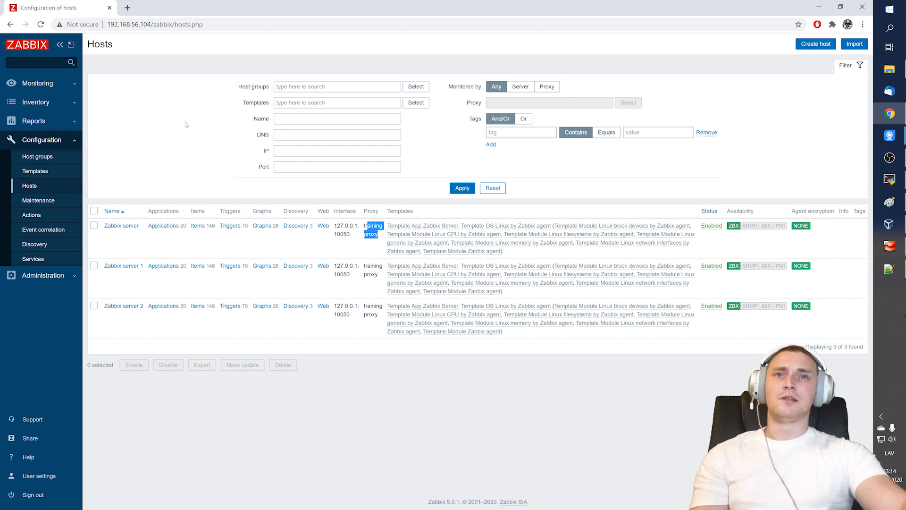
- Switch to the Notepad++ notes and check the last two issues, about server data handling and unsent values
{"action": "left_click", "coordinate": [889, 269]}
{"action": "double_click", "coordinate": [462, 317]}
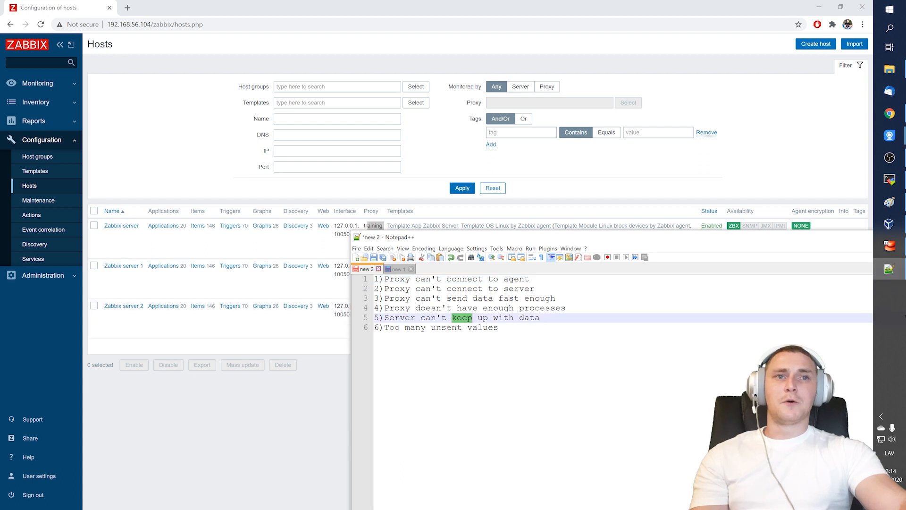
{"action": "left_click", "coordinate": [452, 317]}
{"action": "left_click", "coordinate": [503, 327]}
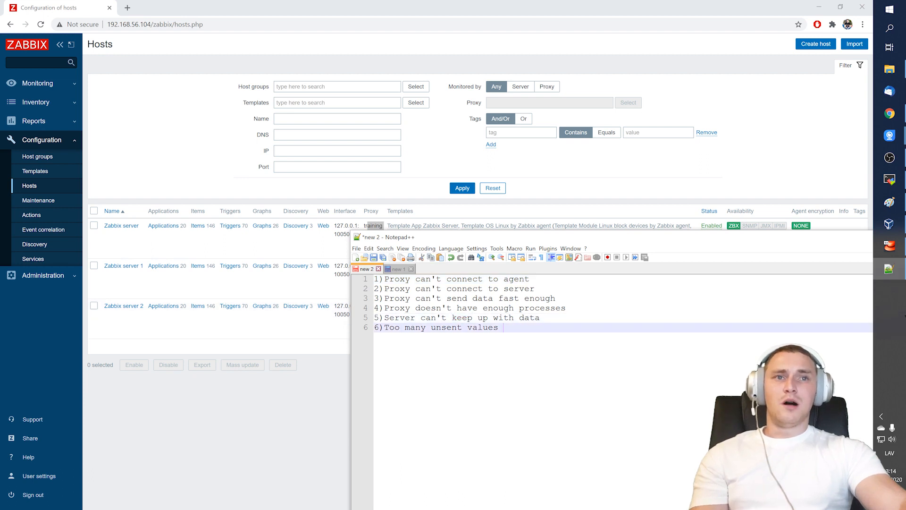
- Insert a new first line reading "0) Misconfiguration" above the list of proxy issues
{"action": "left_click", "coordinate": [374, 279]}
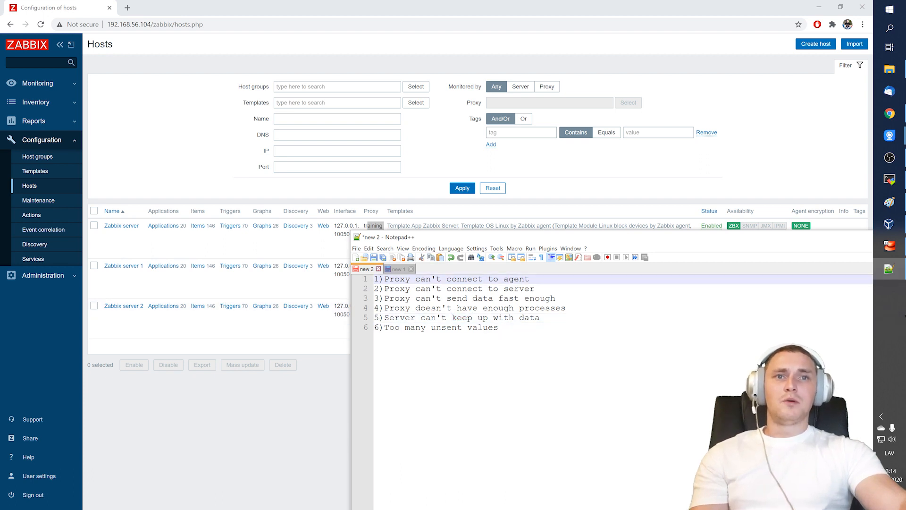
{"action": "key", "text": "Return"}
{"action": "key", "text": "Up"}
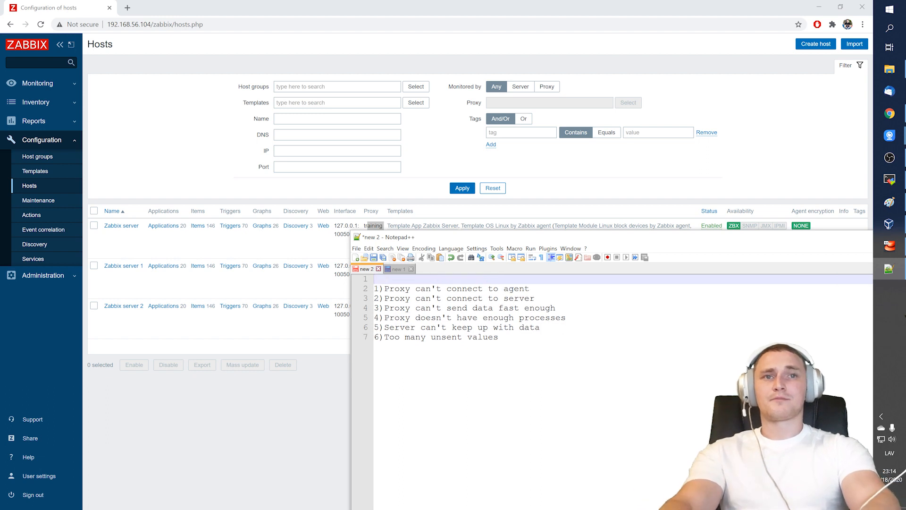
{"action": "type", "text": "0) Misc"}
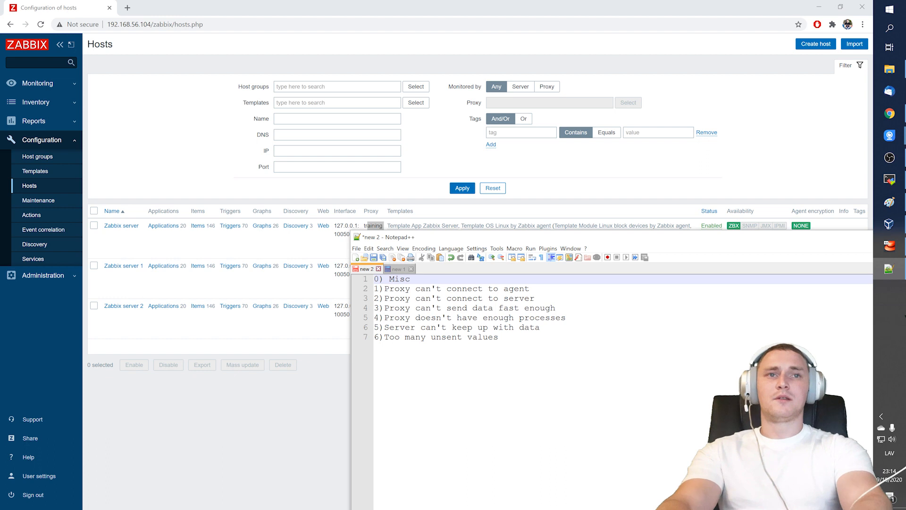
{"action": "type", "text": "onfiguration"}
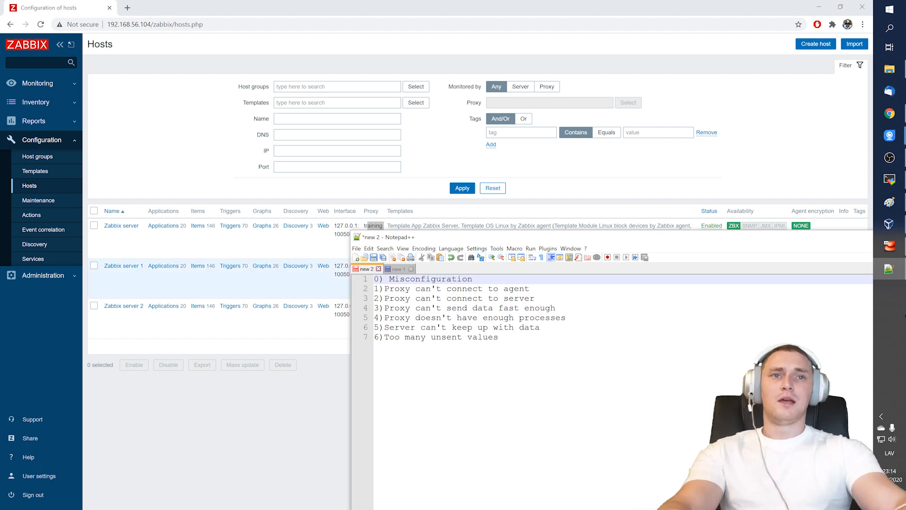
- Remove the space before "Misconfiguration" so the first line of the notes reads "0)Misconfiguration"
{"action": "left_click", "coordinate": [389, 279]}
{"action": "key", "text": "BackSpace"}
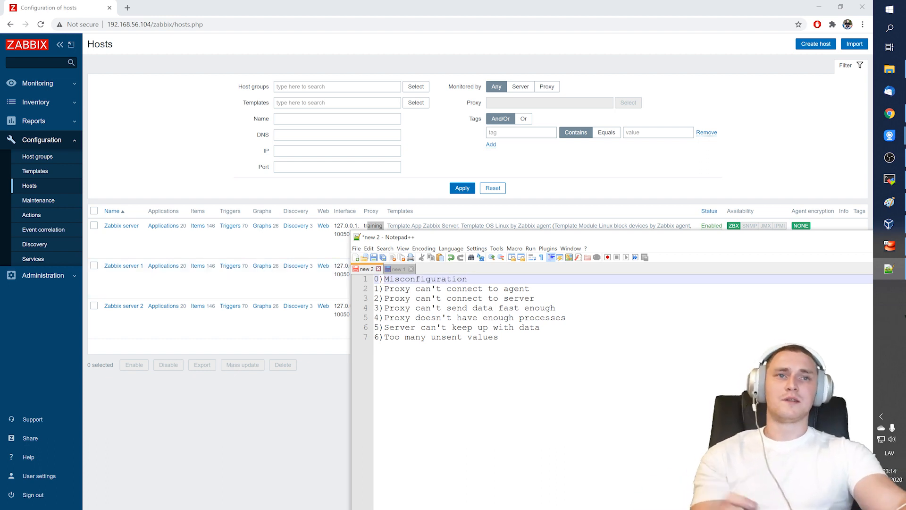
{"action": "left_click", "coordinate": [500, 337]}
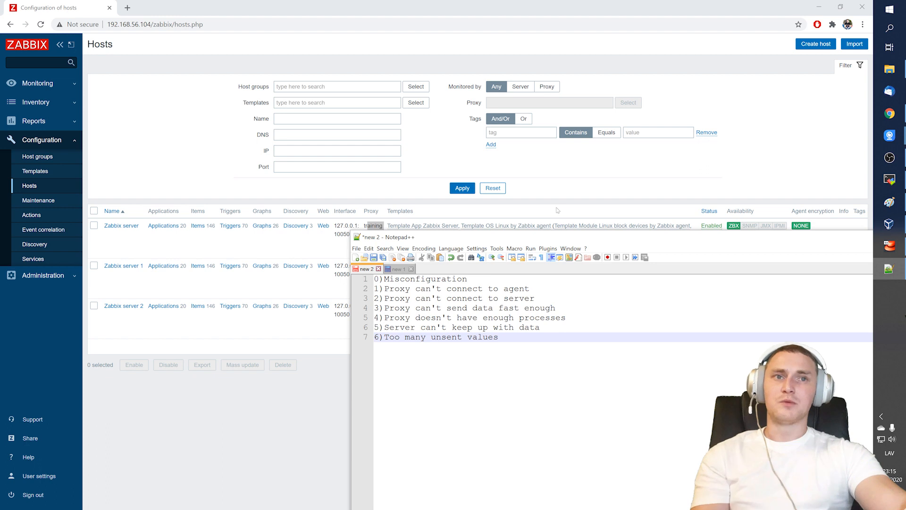
- Switch to the MobaXterm terminal and follow the proxy log with tail -f /var/log/zabbix/zabbix_proxy.log
{"action": "left_click", "coordinate": [890, 180]}
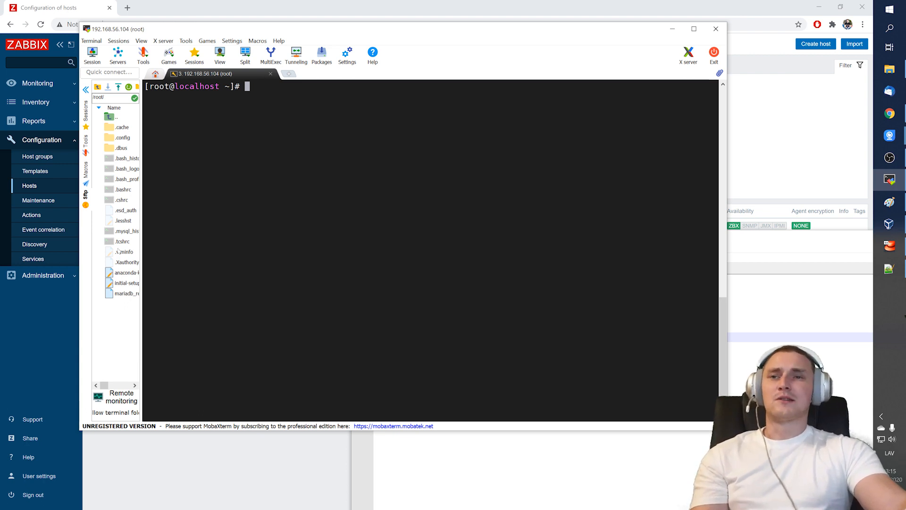
{"action": "left_click", "coordinate": [39, 333]}
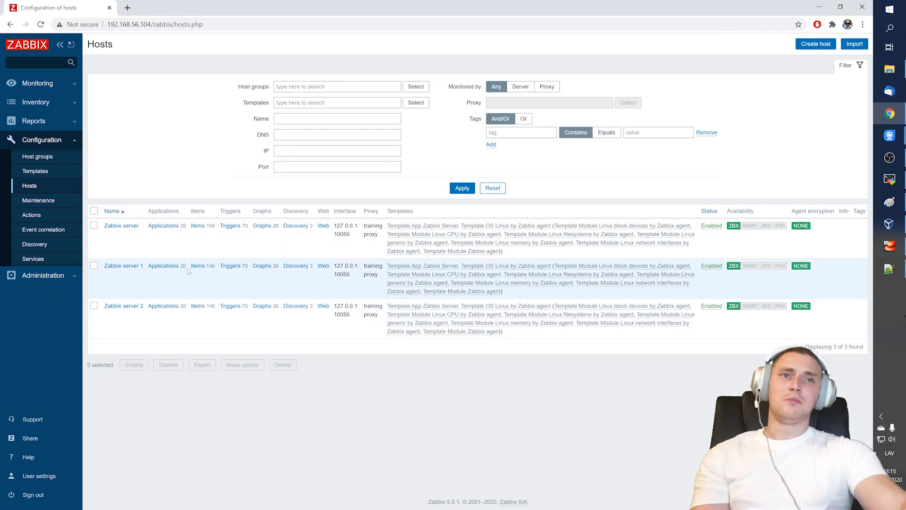
{"action": "left_click", "coordinate": [889, 180]}
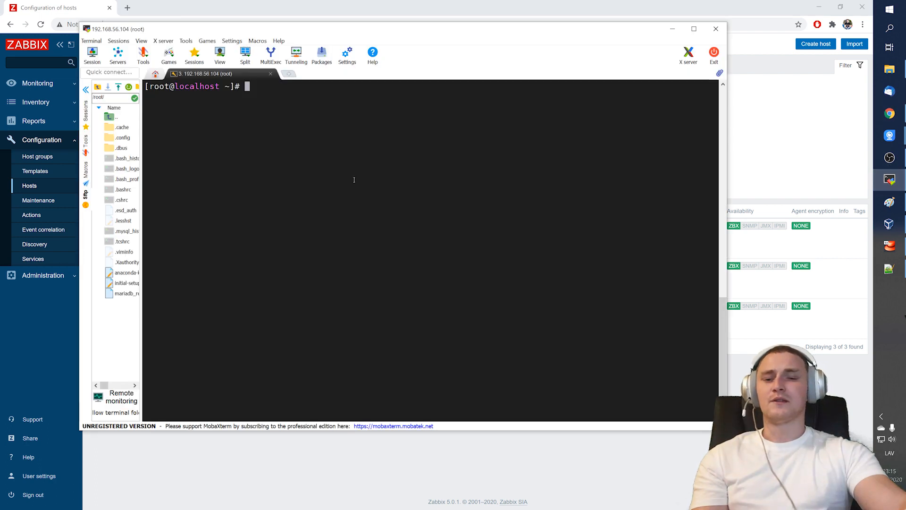
{"action": "key", "text": "Return"}
{"action": "key", "text": "Return"}
{"action": "type", "text": "tail -f /var/log/zabbix/z"}
{"action": "key", "text": "Tab"}
{"action": "type", "text": "p"}
{"action": "key", "text": "Tab"}
{"action": "key", "text": "Return"}
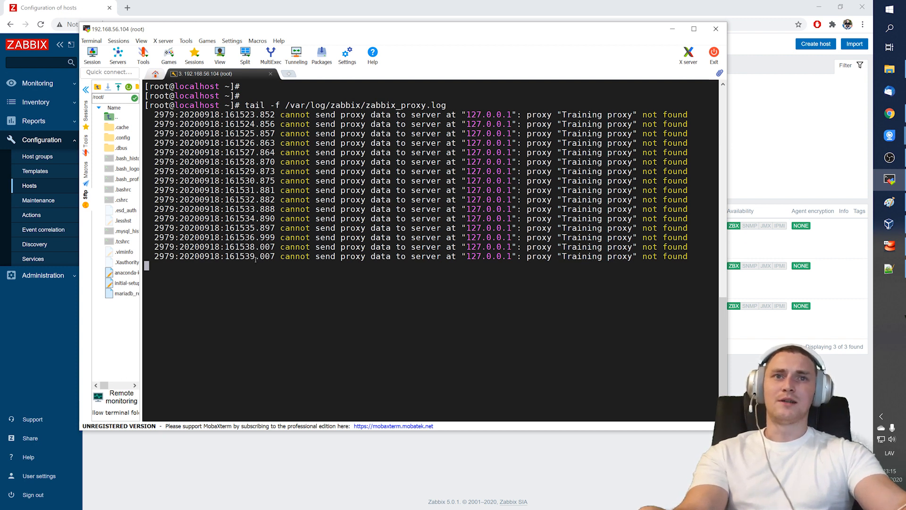
- Examine the server address and proxy name in the repeated log errors and stop following the log
{"action": "left_click_drag", "start_coordinate": [466, 266], "coordinate": [516, 266]}
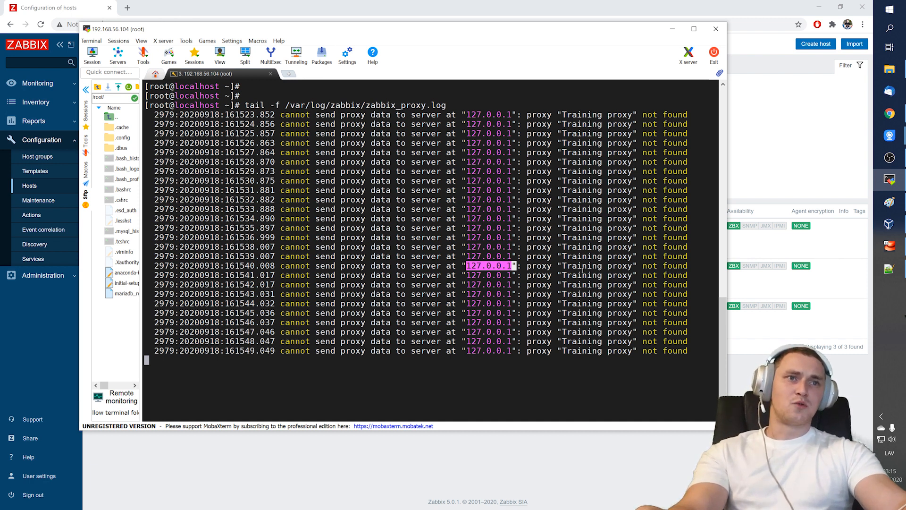
{"action": "left_click_drag", "start_coordinate": [561, 266], "coordinate": [667, 266]}
{"action": "key", "text": "ctrl+c"}
{"action": "left_click_drag", "start_coordinate": [179, 228], "coordinate": [670, 273]}
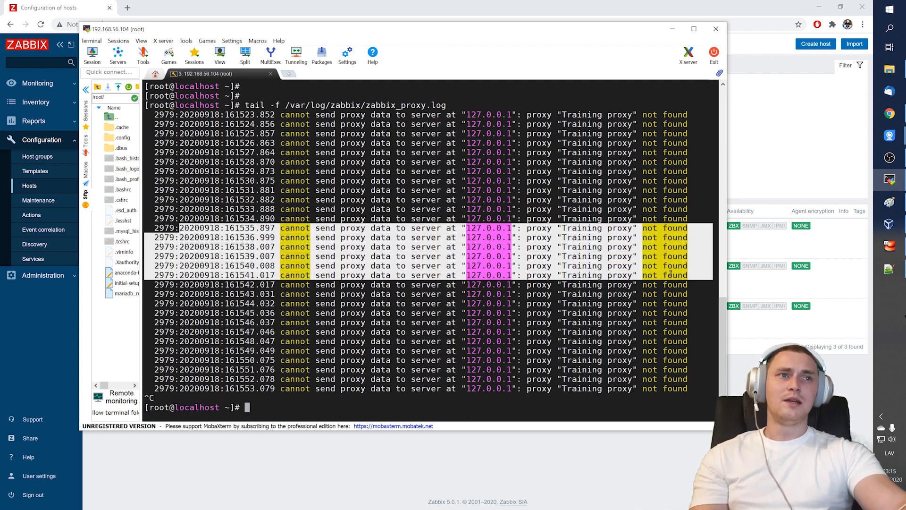
- Filter /etc/zabbix/zabbix_proxy.conf for "Hostn" with cat and grep, and check the configured Hostname line
{"action": "left_click", "coordinate": [504, 249]}
{"action": "type", "text": "cat "}
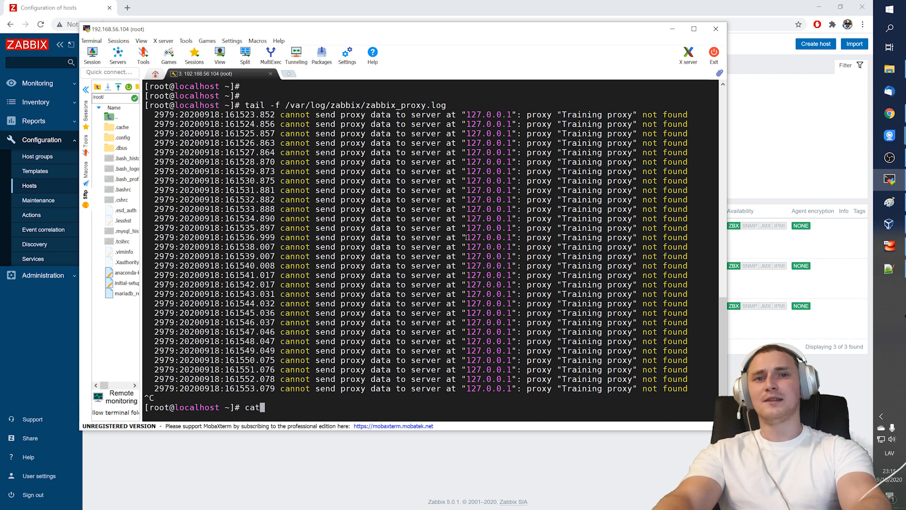
{"action": "type", "text": "/etc/zabbix/zabbix_"}
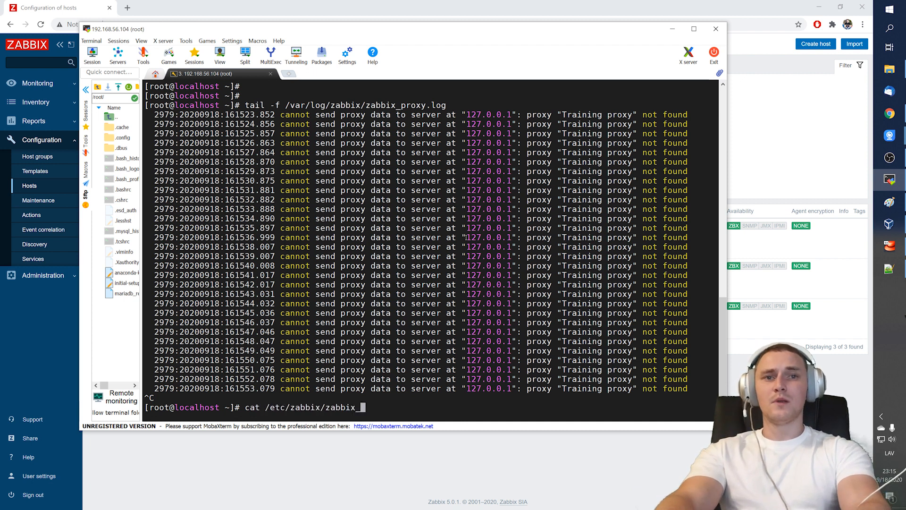
{"action": "type", "text": "p"}
{"action": "key", "text": "Tab"}
{"action": "type", "text": "| grep Host"}
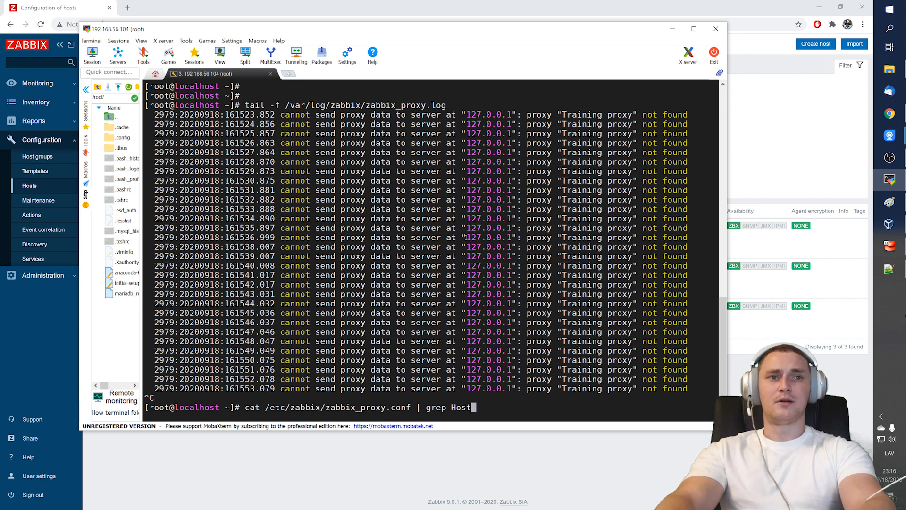
{"action": "type", "text": "n"}
{"action": "key", "text": "Return"}
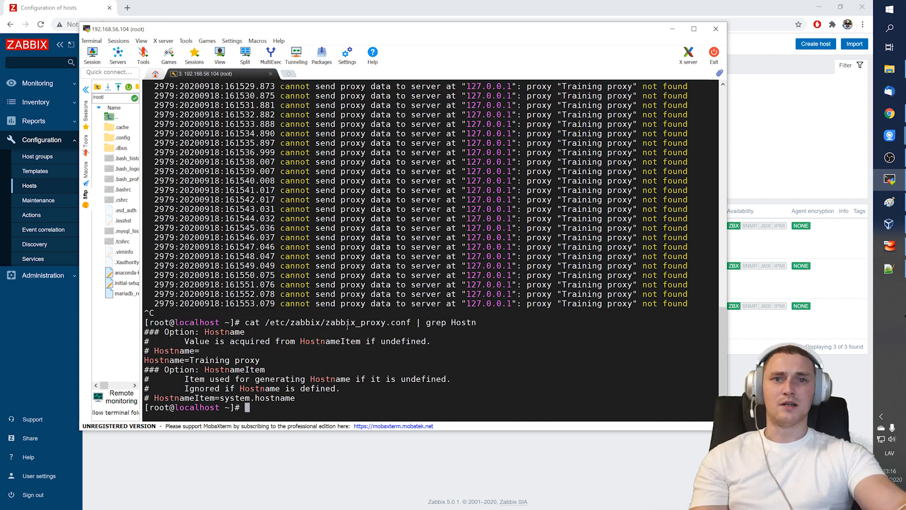
{"action": "left_click_drag", "start_coordinate": [156, 357], "coordinate": [255, 359]}
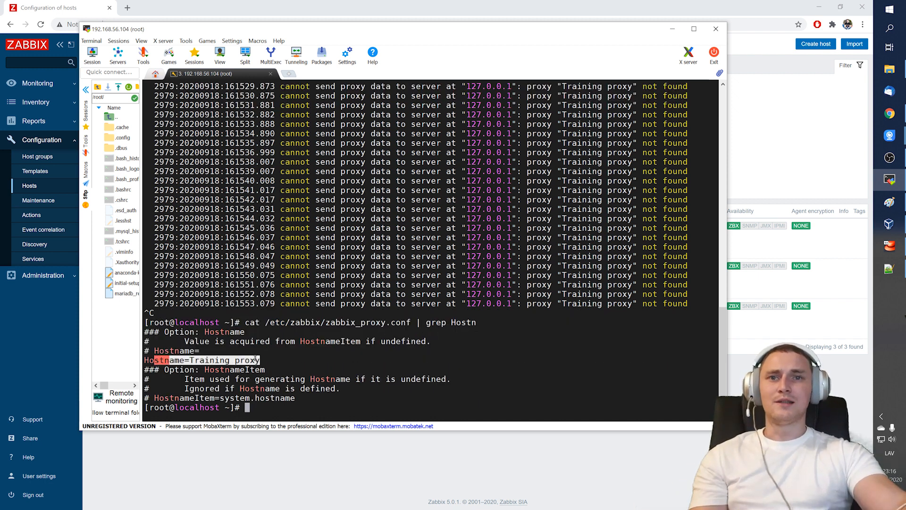
{"action": "left_click", "coordinate": [255, 359]}
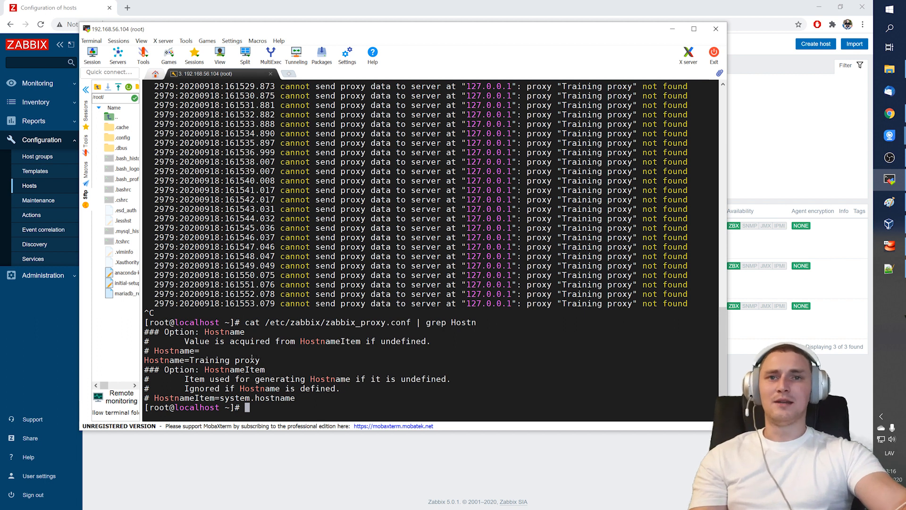
{"action": "left_click_drag", "start_coordinate": [144, 360], "coordinate": [264, 354]}
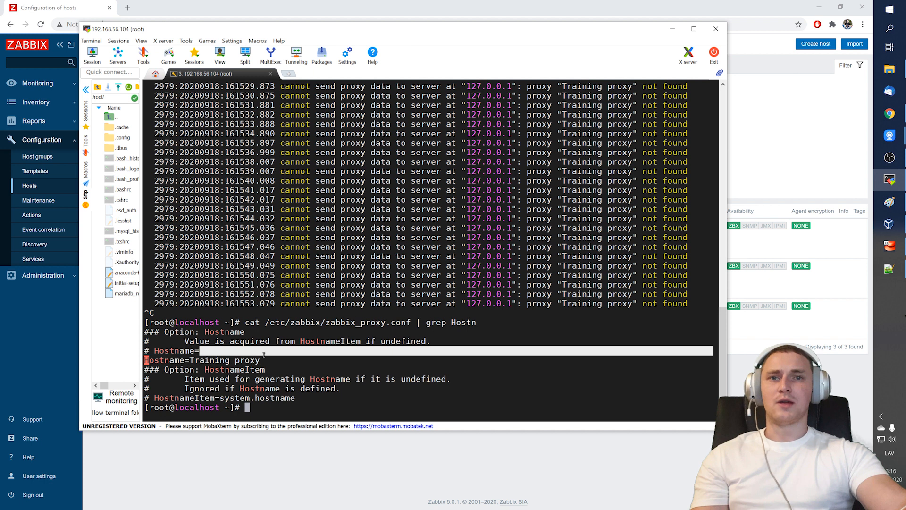
- Switch to the Zabbix frontend in the browser, open the proxy list and check the spelling of the proxy's name
{"action": "left_click", "coordinate": [37, 325]}
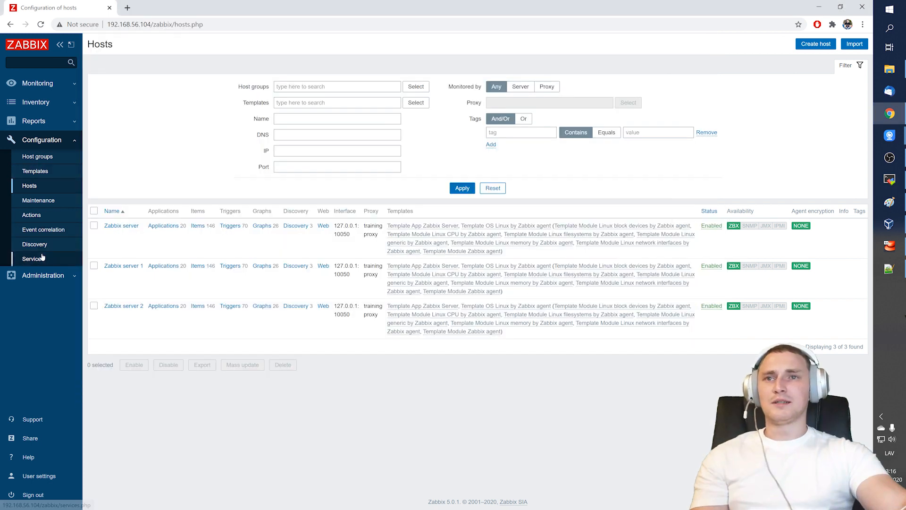
{"action": "left_click", "coordinate": [43, 275]}
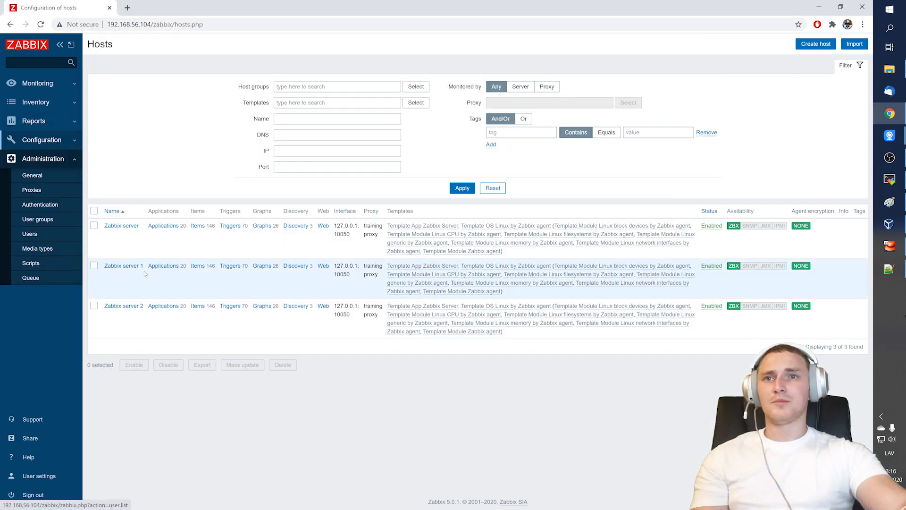
{"action": "left_click", "coordinate": [47, 190]}
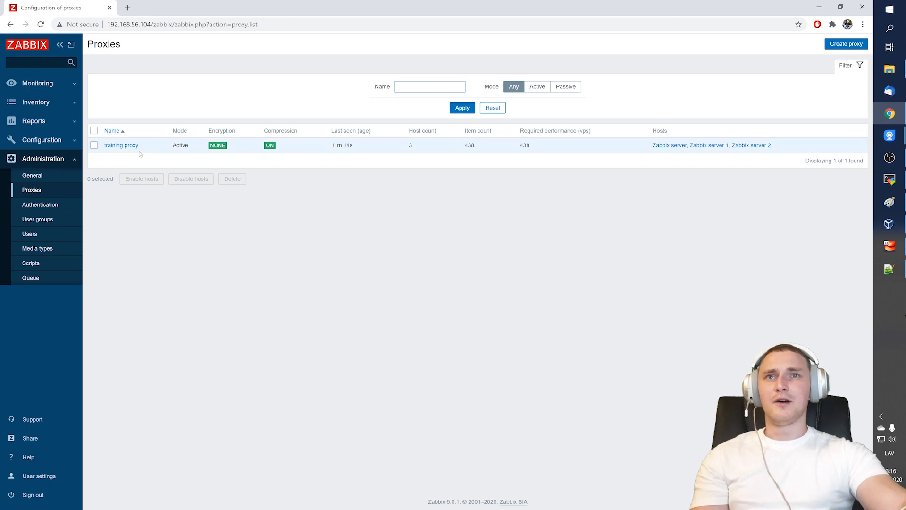
{"action": "left_click_drag", "start_coordinate": [140, 145], "coordinate": [112, 146]}
{"action": "left_click", "coordinate": [111, 159]}
{"action": "left_click_drag", "start_coordinate": [103, 145], "coordinate": [107, 146]}
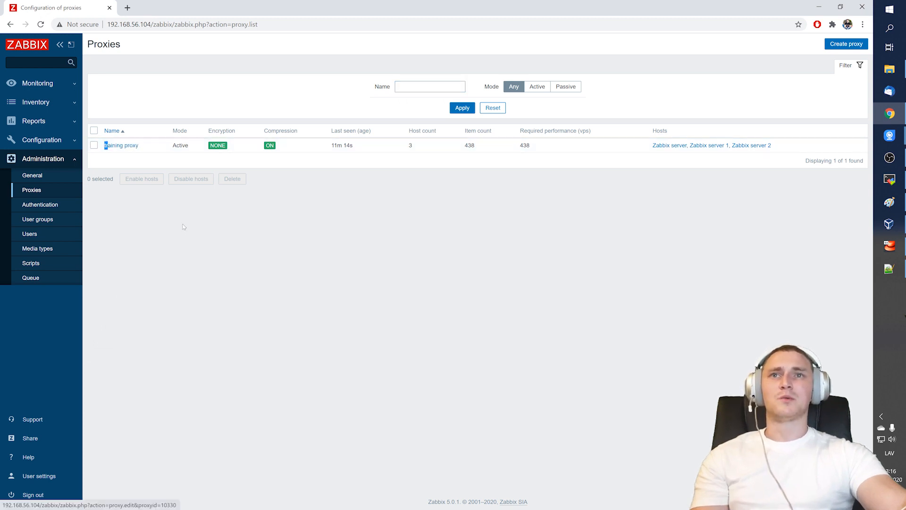
- Open the proxy's configuration, rename it "Training proxy" with a capital T and save the update
{"action": "left_click", "coordinate": [120, 145]}
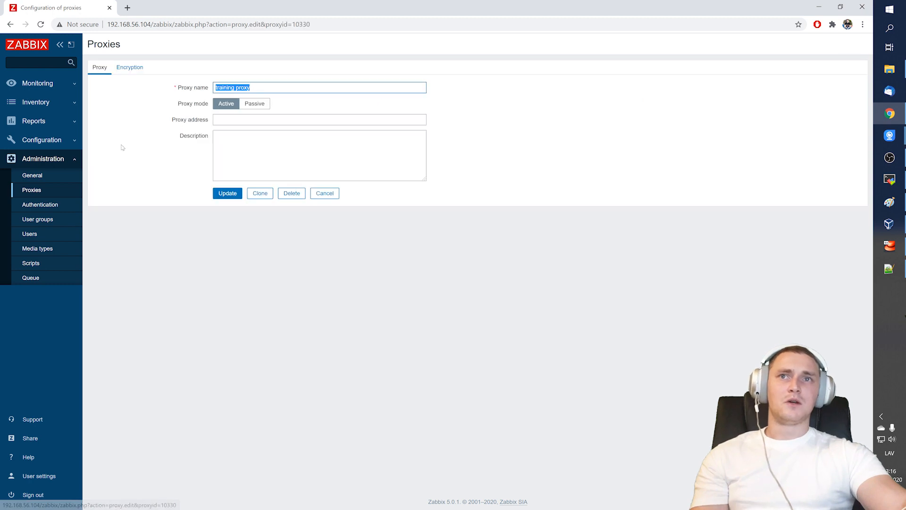
{"action": "key", "text": "ctrl+plus"}
{"action": "key", "text": "ctrl+plus"}
{"action": "key", "text": "ctrl+plus"}
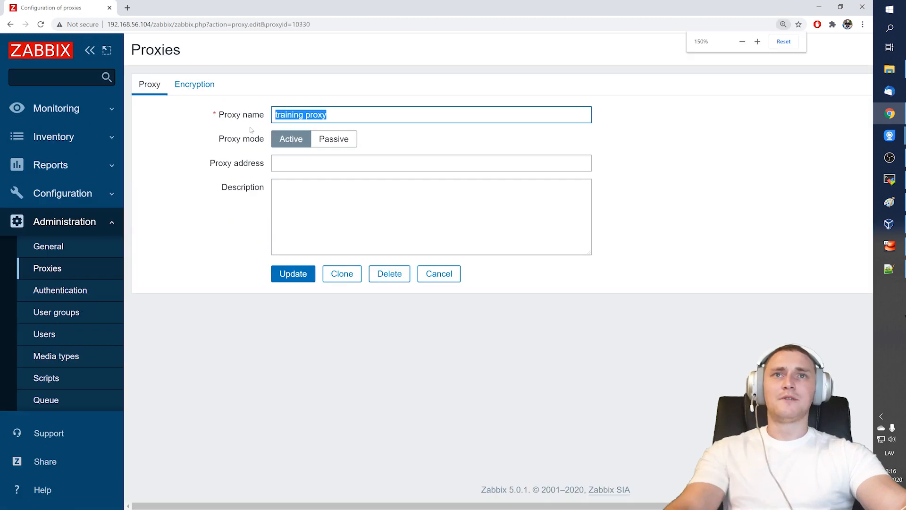
{"action": "left_click", "coordinate": [277, 116]}
{"action": "left_click", "coordinate": [303, 115]}
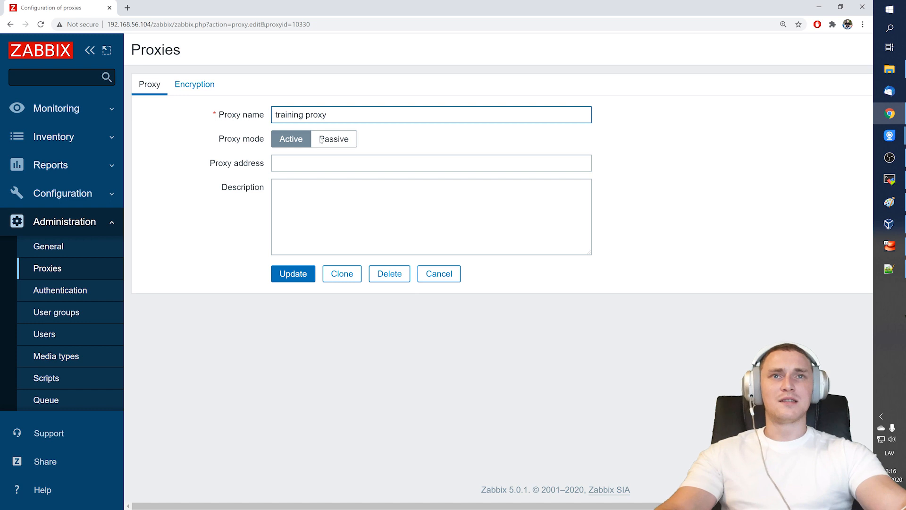
{"action": "key", "text": "ctrl+minus"}
{"action": "key", "text": "ctrl+minus"}
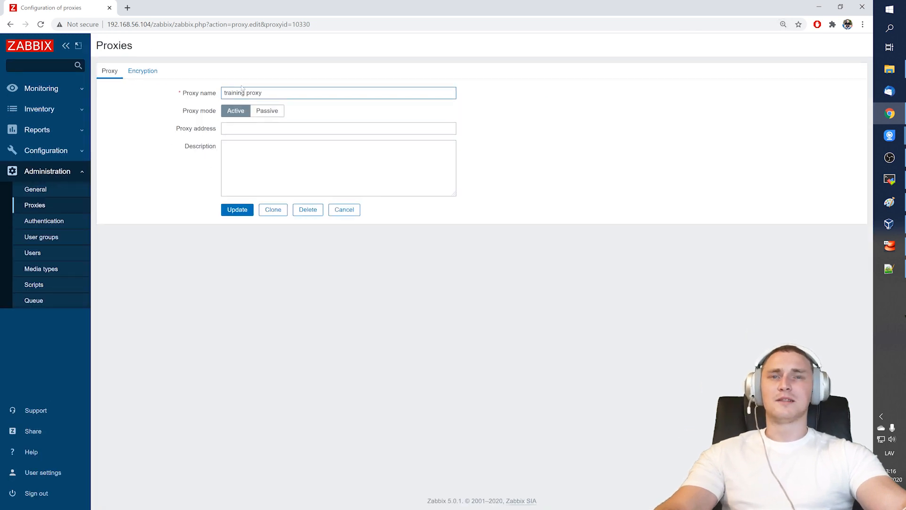
{"action": "left_click", "coordinate": [226, 93]}
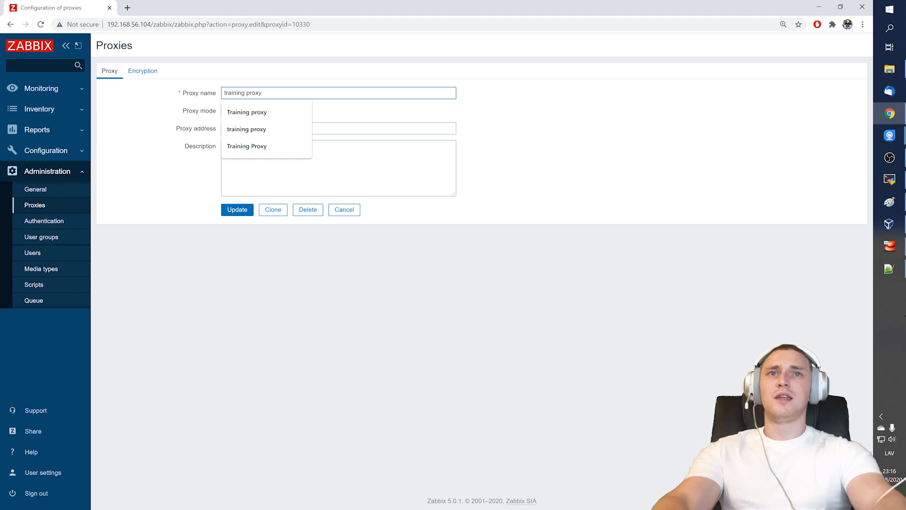
{"action": "key", "text": "BackSpace"}
{"action": "type", "text": "T"}
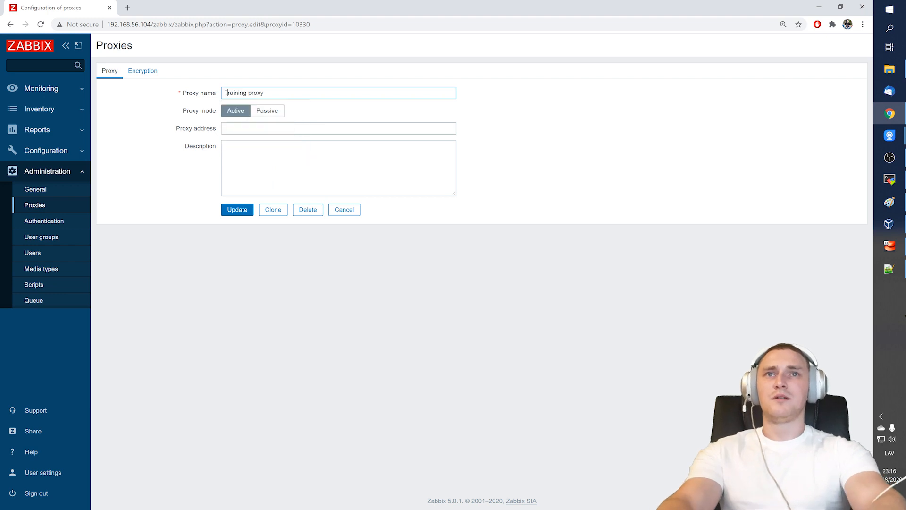
{"action": "left_click", "coordinate": [240, 214]}
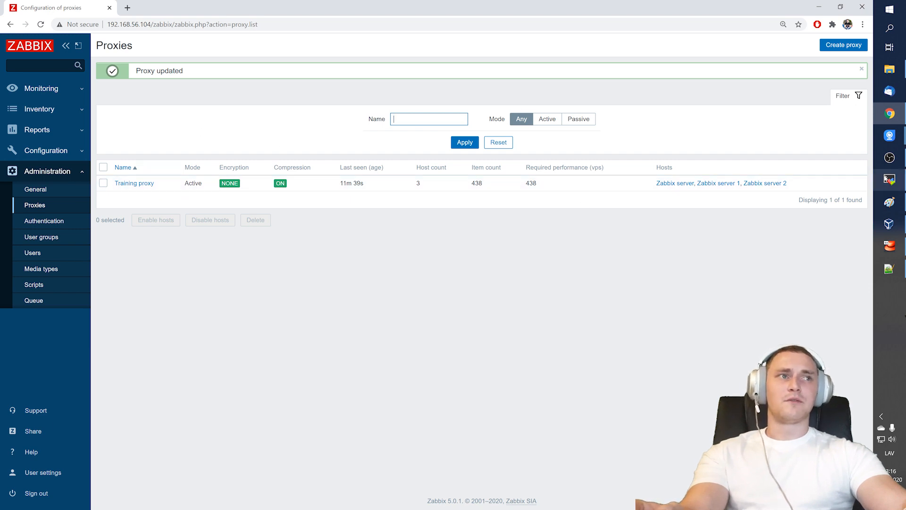
- Switch to the terminal, clear it and reload the server's configuration cache with zabbix_server -R config_cache_reload
{"action": "left_click", "coordinate": [890, 179]}
{"action": "key", "text": "ctrl+l"}
{"action": "type", "text": "zabbix_server -"}
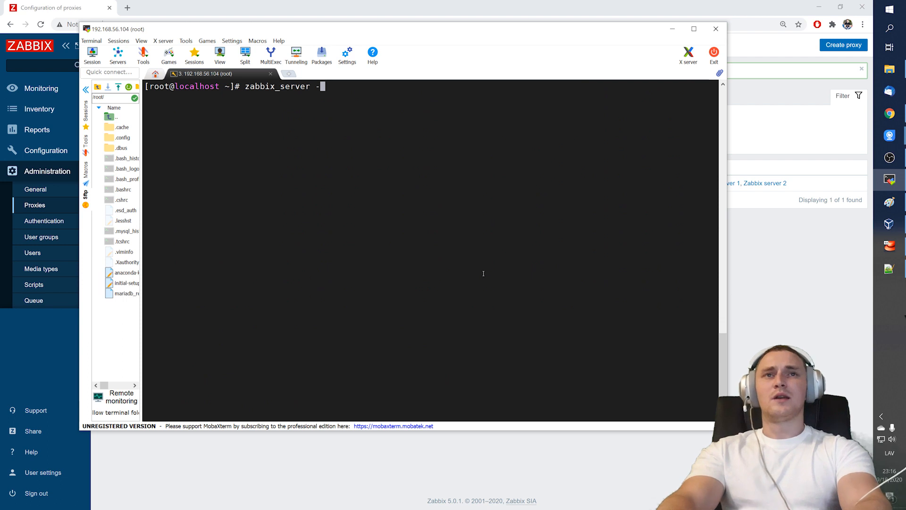
{"action": "type", "text": "R conf"}
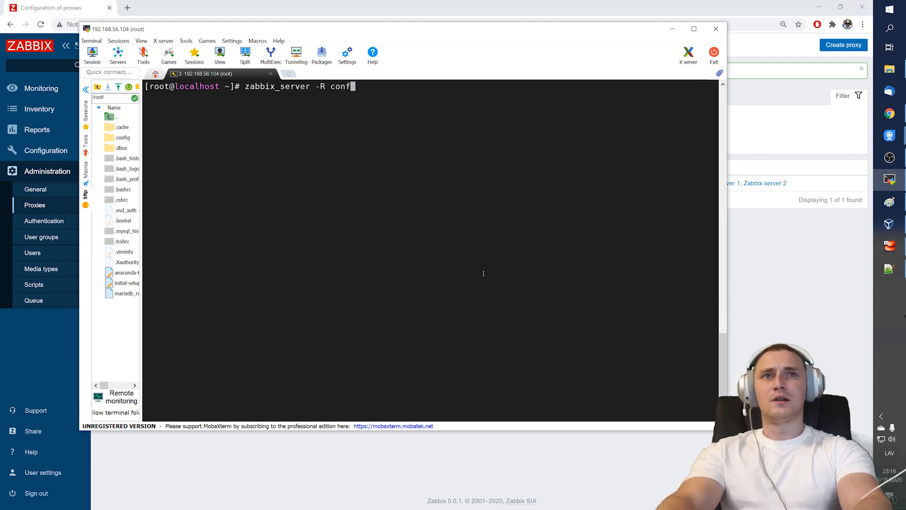
{"action": "type", "text": "ig_cache_reloa"}
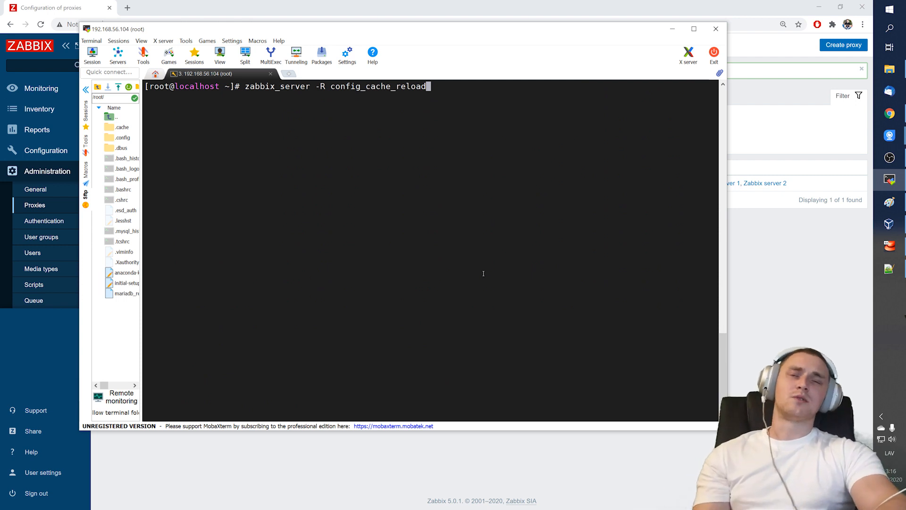
{"action": "type", "text": "d"}
{"action": "key", "text": "Return"}
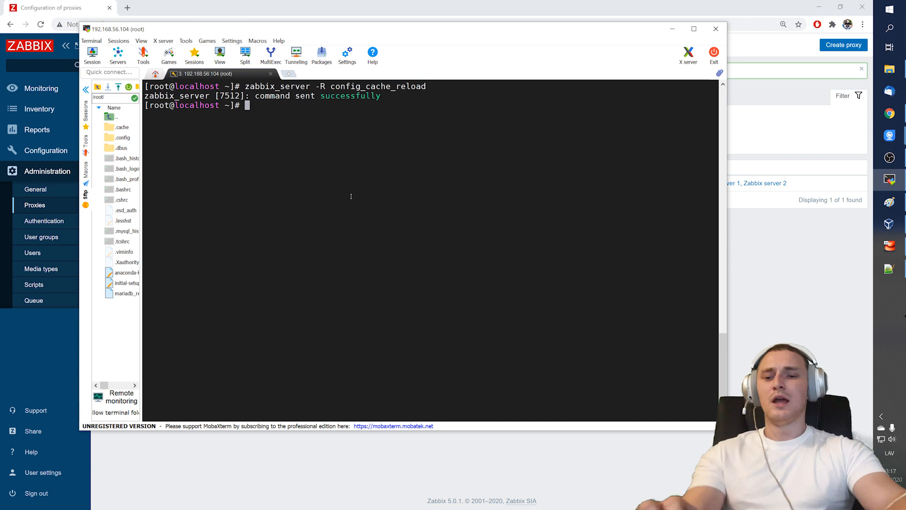
- Follow /var/log/zabbix/zabbix_proxy.log again with tail -f, check for new send errors, and stop following it
{"action": "type", "text": "tail"}
{"action": "key", "text": "Up"}
{"action": "key", "text": "Up"}
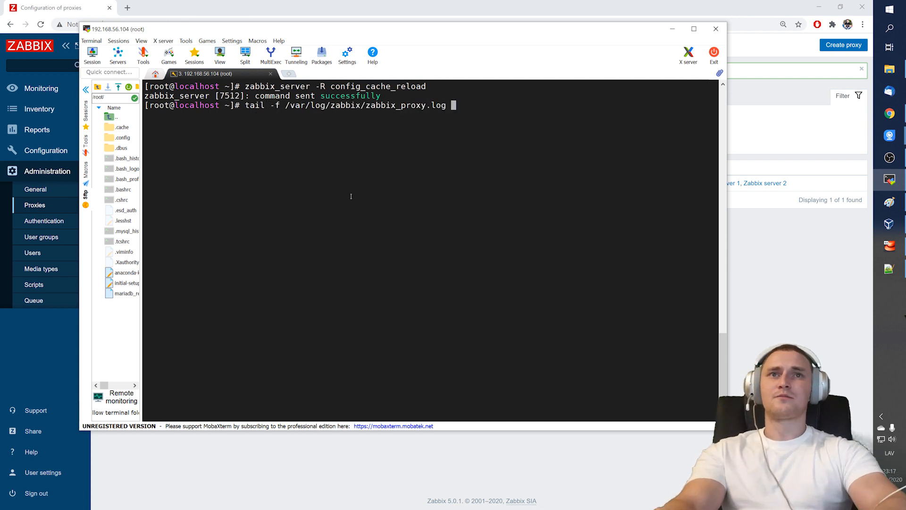
{"action": "key", "text": "Return"}
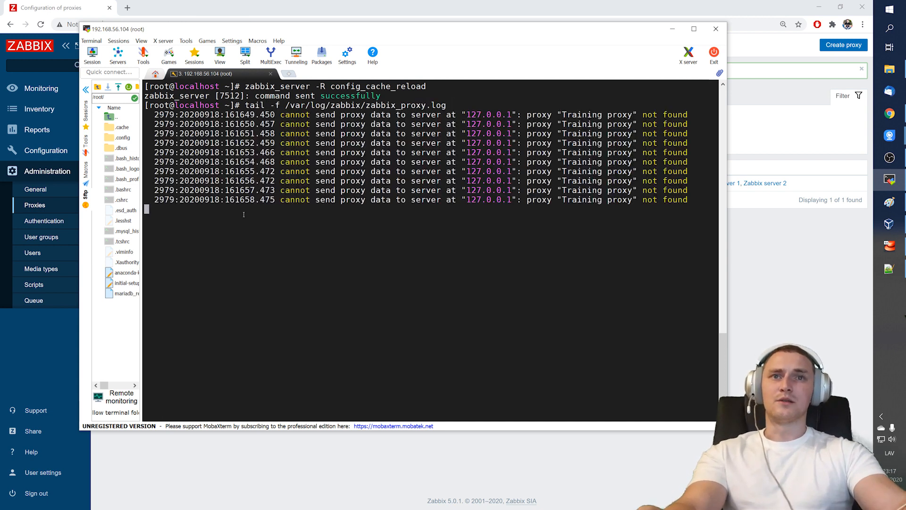
{"action": "left_click_drag", "start_coordinate": [217, 213], "coordinate": [326, 221]}
{"action": "key", "text": "Return"}
{"action": "key", "text": "Return"}
{"action": "key", "text": "Return"}
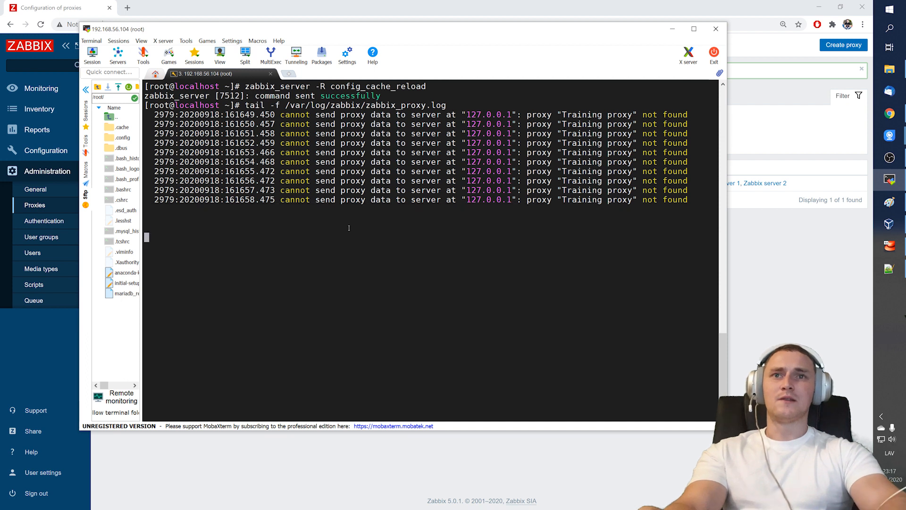
{"action": "key", "text": "ctrl+c"}
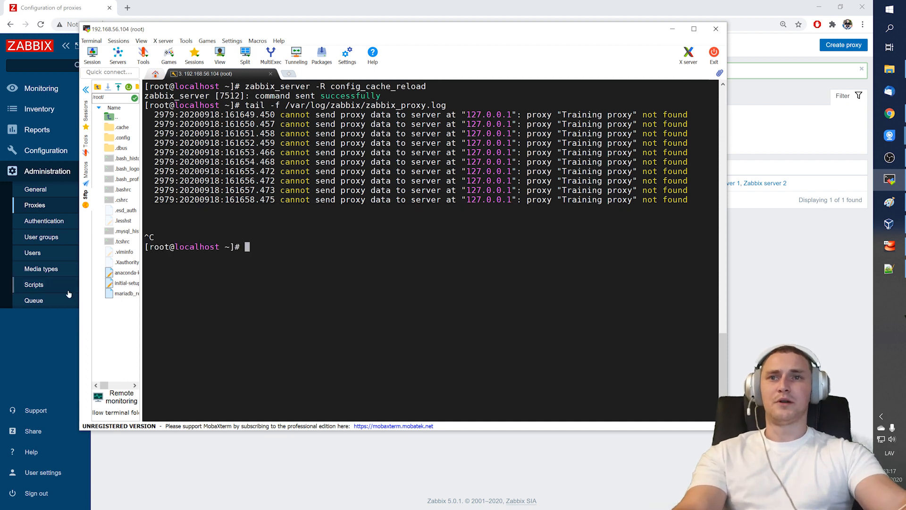
- Return to the browser and open the queue overview by proxy to check the Training proxy's delayed items
{"action": "left_click", "coordinate": [57, 300]}
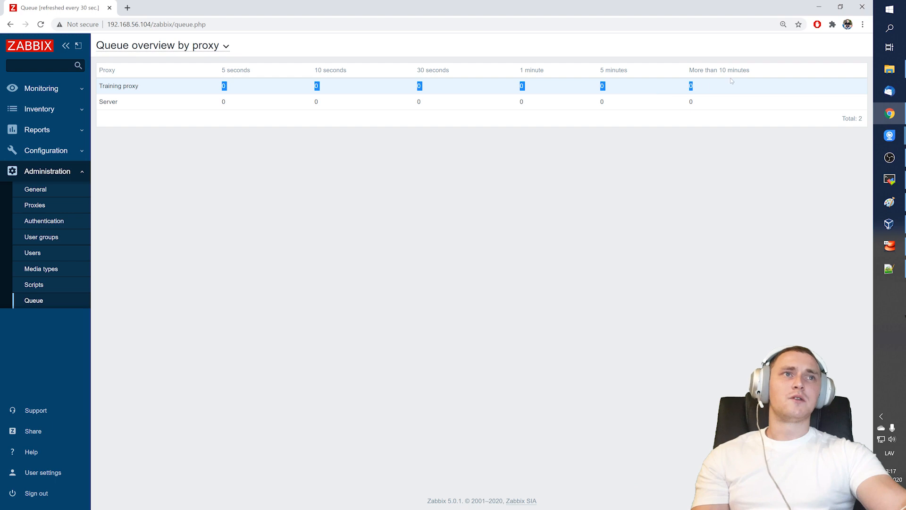
- Switch from the queue by proxy to the general queue overview and check the delays per item type
{"action": "left_click", "coordinate": [198, 44]}
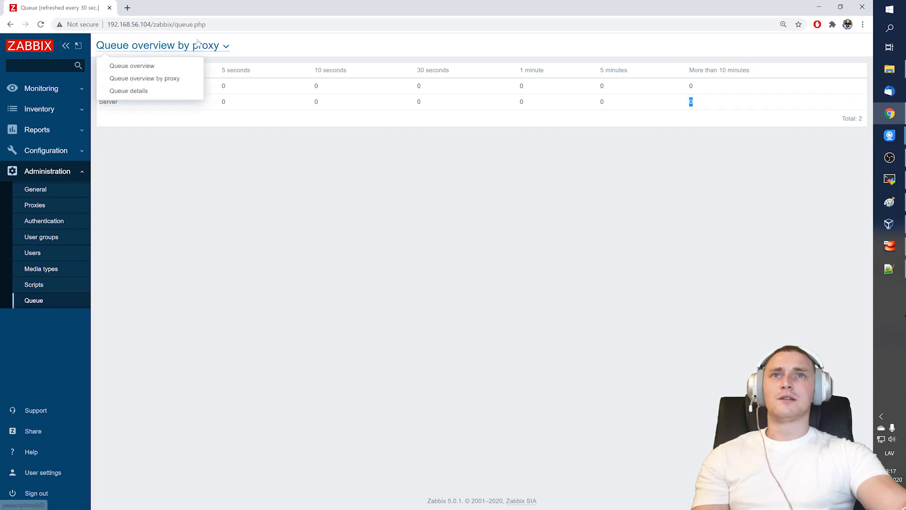
{"action": "left_click", "coordinate": [170, 71]}
{"action": "left_click_drag", "start_coordinate": [275, 70], "coordinate": [550, 245]}
- Open the latest data page and look through the filesystem items' last check times and values for the Zabbix server hosts
{"action": "left_click", "coordinate": [38, 90]}
{"action": "left_click", "coordinate": [39, 170]}
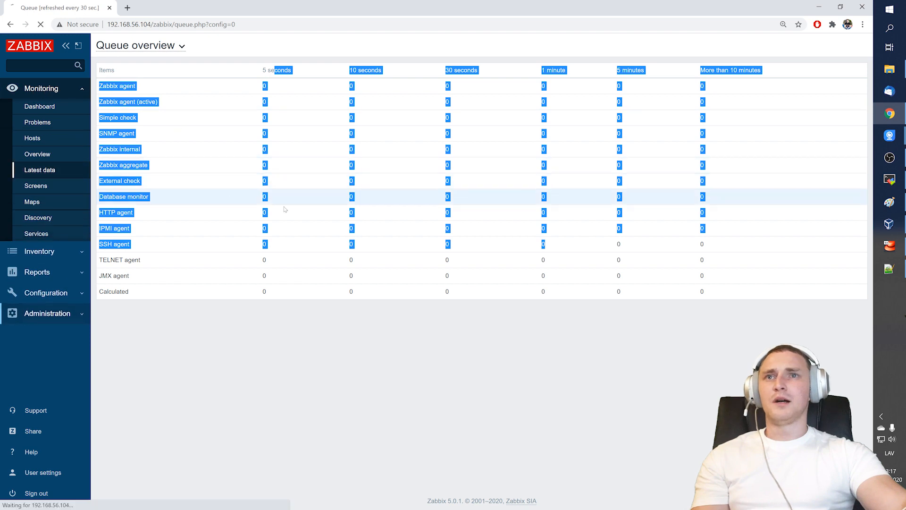
{"action": "scroll", "coordinate": [470, 189], "scroll_direction": "down", "scroll_amount": 1}
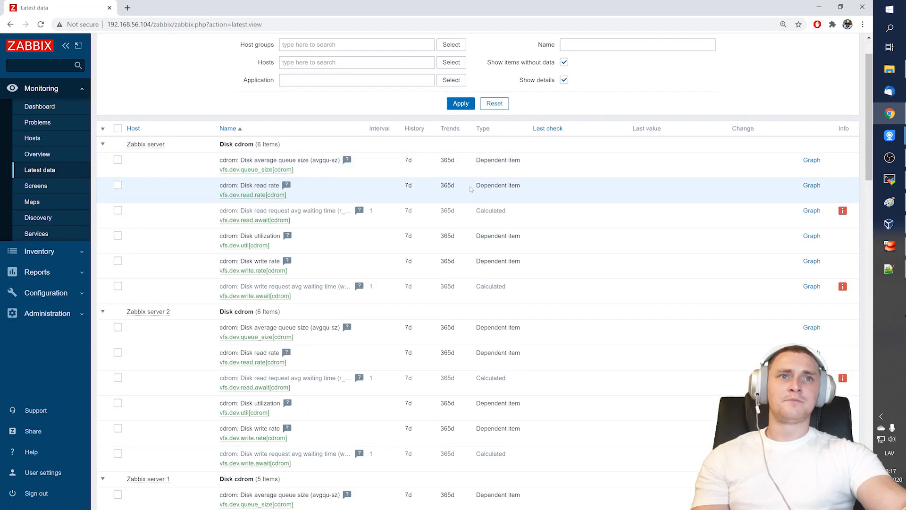
{"action": "scroll", "coordinate": [470, 189], "scroll_direction": "down", "scroll_amount": 5}
{"action": "scroll", "coordinate": [755, 280], "scroll_direction": "down", "scroll_amount": 4}
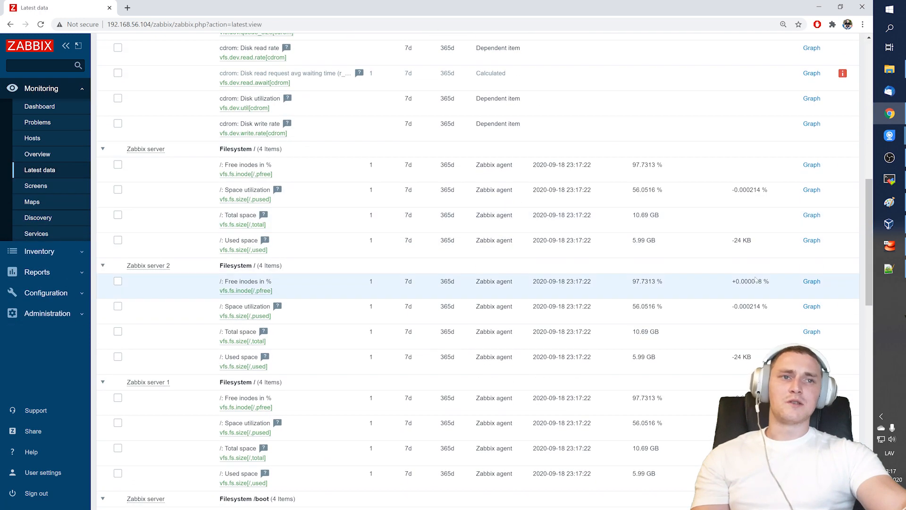
{"action": "scroll", "coordinate": [756, 280], "scroll_direction": "down", "scroll_amount": 1}
{"action": "scroll", "coordinate": [754, 272], "scroll_direction": "down", "scroll_amount": 3}
{"action": "scroll", "coordinate": [752, 260], "scroll_direction": "up", "scroll_amount": 3}
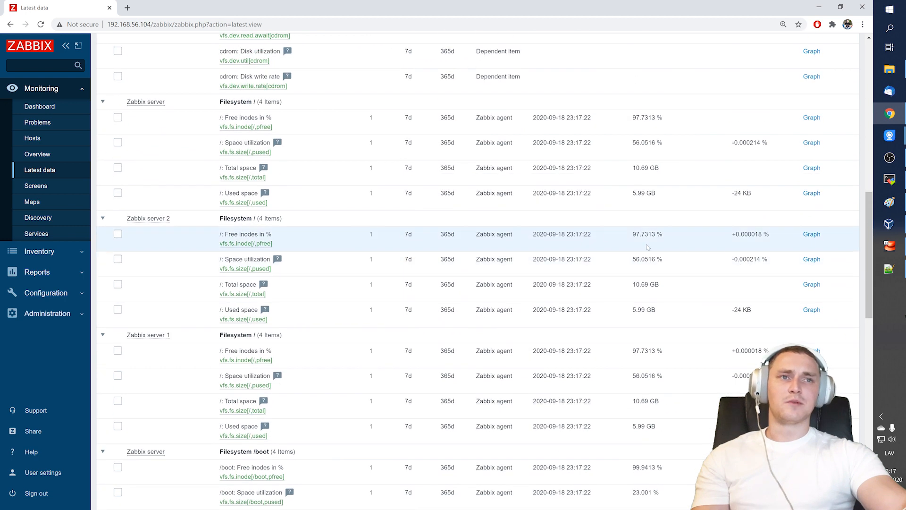
{"action": "scroll", "coordinate": [614, 236], "scroll_direction": "up", "scroll_amount": 1}
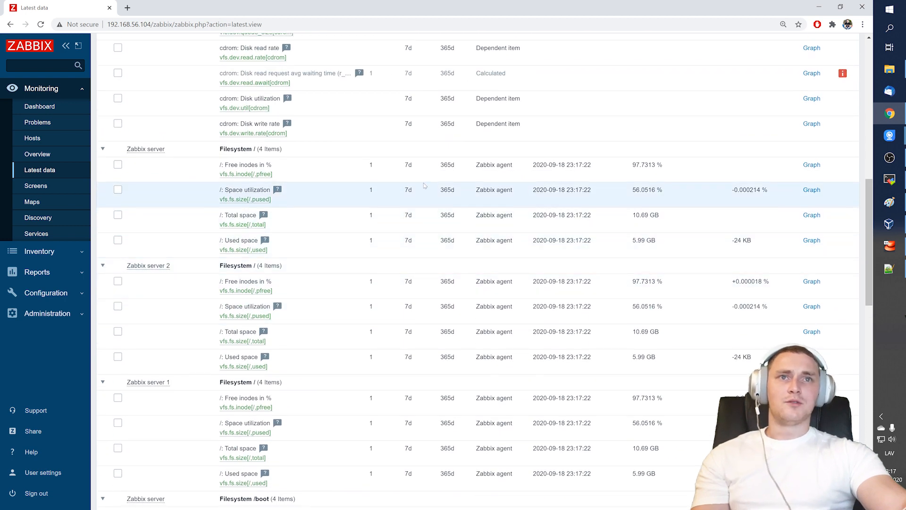
{"action": "scroll", "coordinate": [423, 185], "scroll_direction": "up", "scroll_amount": 10}
- Reapply the latest data filter to refresh the list and check the last check timestamps of the filesystem items
{"action": "left_click", "coordinate": [461, 147]}
{"action": "scroll", "coordinate": [564, 264], "scroll_direction": "down", "scroll_amount": 5}
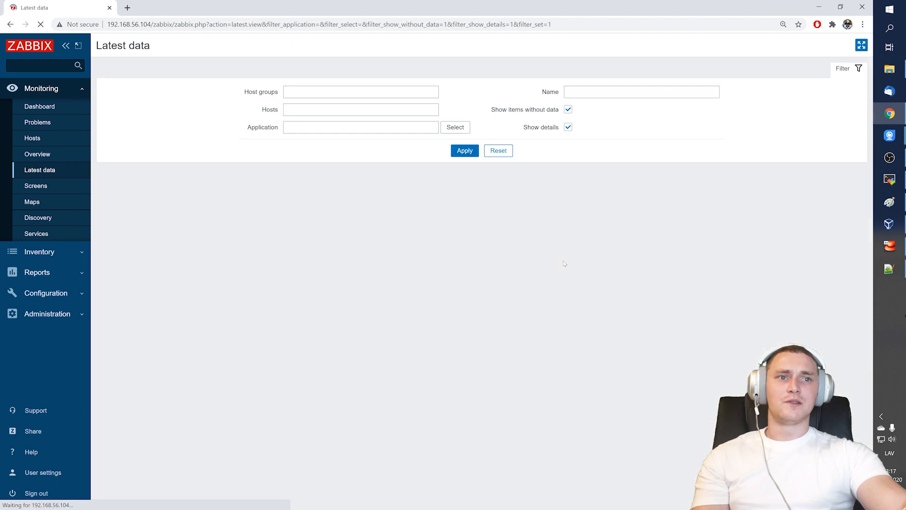
{"action": "scroll", "coordinate": [547, 241], "scroll_direction": "down", "scroll_amount": 5}
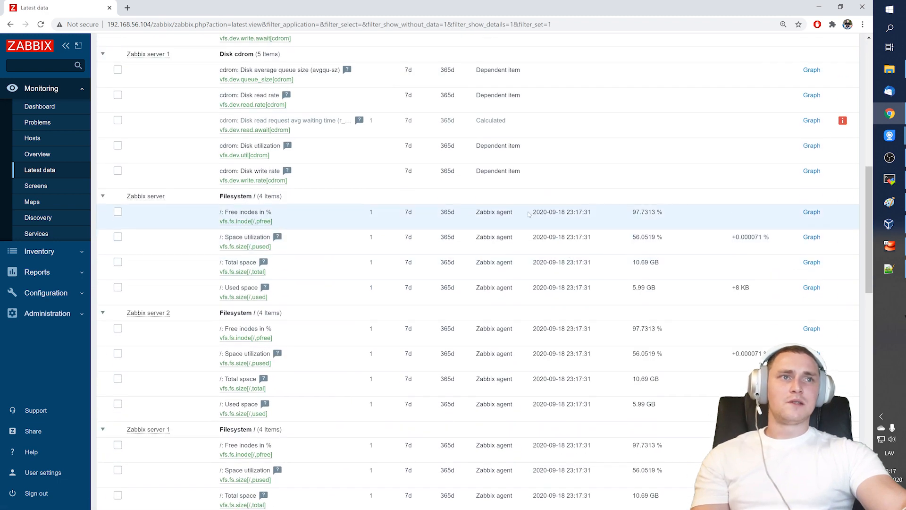
{"action": "left_click_drag", "start_coordinate": [527, 215], "coordinate": [587, 212]}
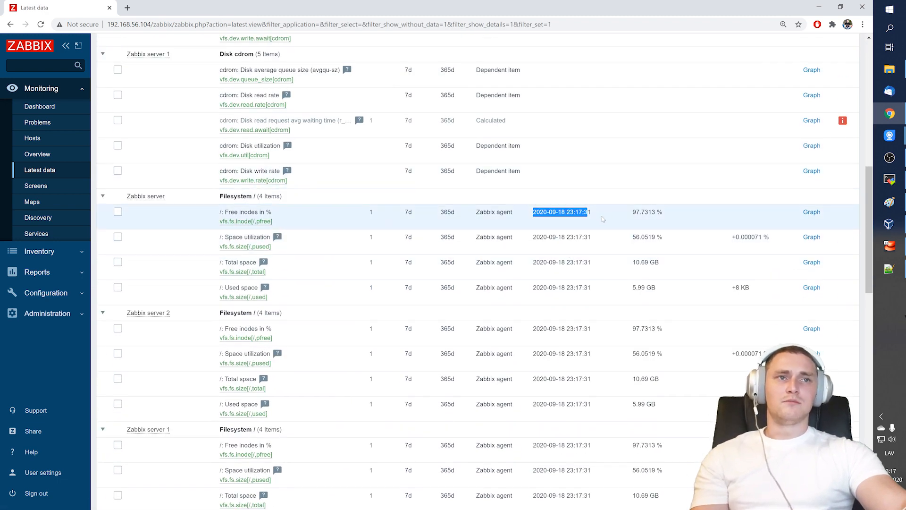
{"action": "left_click_drag", "start_coordinate": [585, 212], "coordinate": [560, 212]}
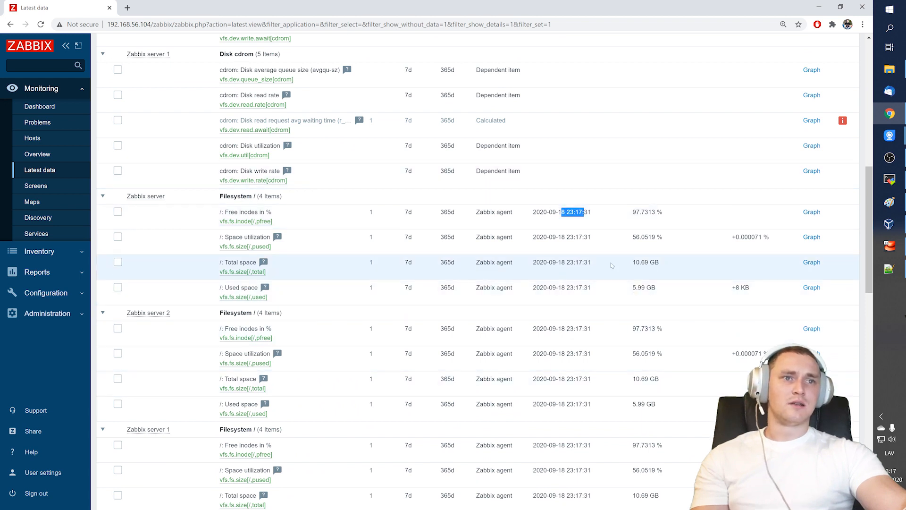
{"action": "scroll", "coordinate": [612, 278], "scroll_direction": "down", "scroll_amount": 6}
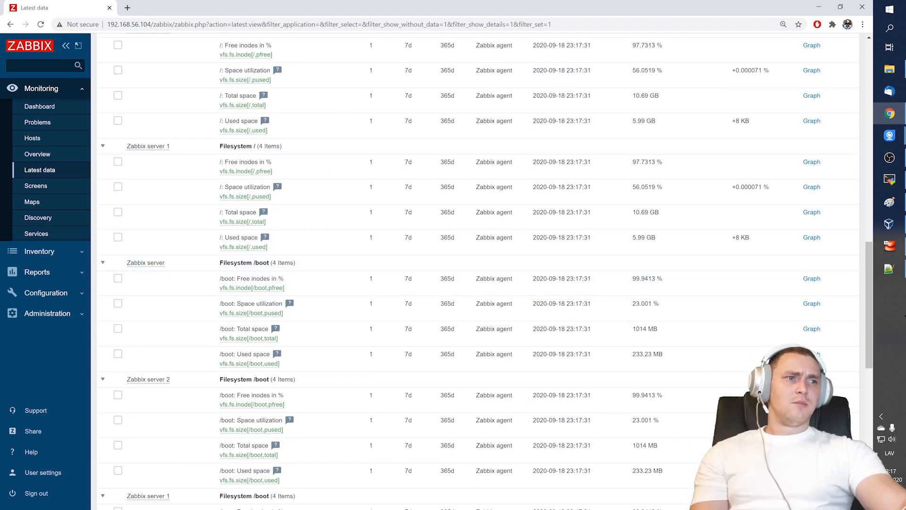
{"action": "scroll", "coordinate": [622, 323], "scroll_direction": "up", "scroll_amount": 9}
{"action": "scroll", "coordinate": [589, 359], "scroll_direction": "up", "scroll_amount": 10}
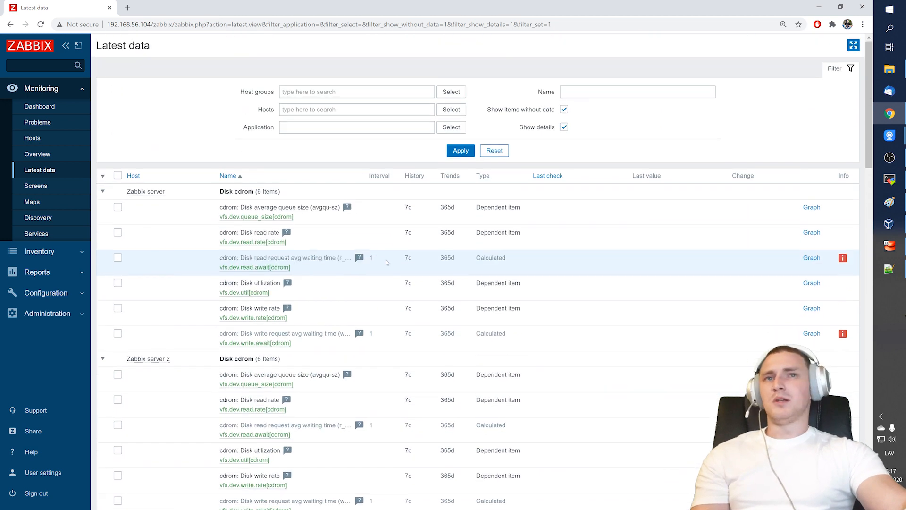
{"action": "left_click", "coordinate": [454, 148]}
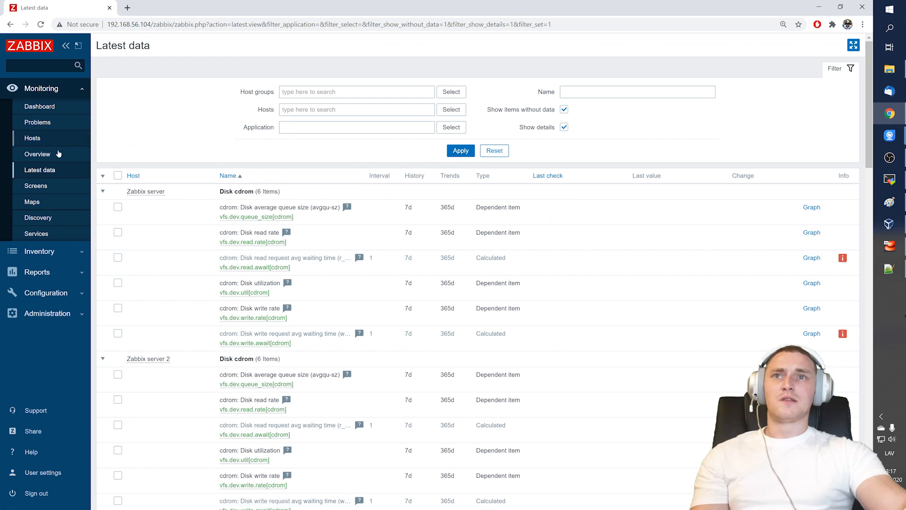
- Switch to Notepad++ and add "a) check log of proxy" and "b) in rare cases also log of server" under "0)Misconfiguration"
{"action": "left_click", "coordinate": [889, 269]}
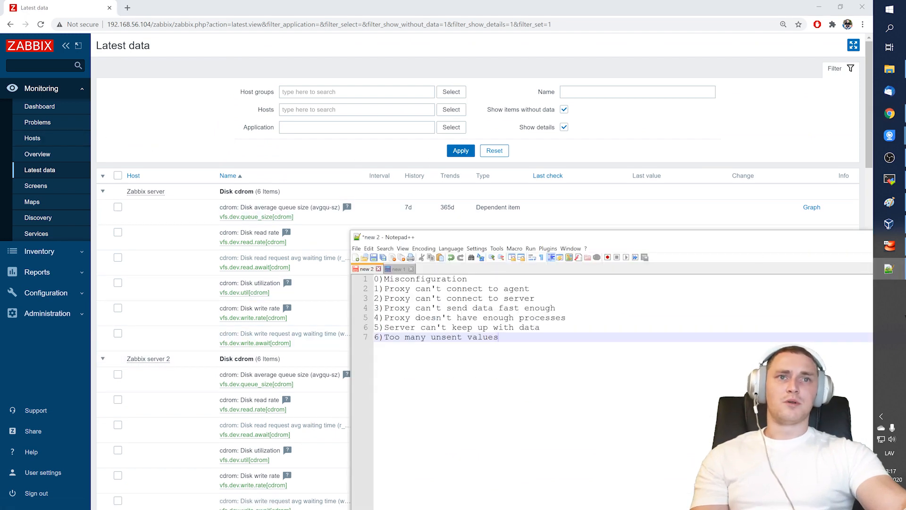
{"action": "left_click", "coordinate": [496, 289]}
{"action": "left_click", "coordinate": [476, 279]}
{"action": "key", "text": "Return"}
{"action": "type", "text": "a) check log of proxy"}
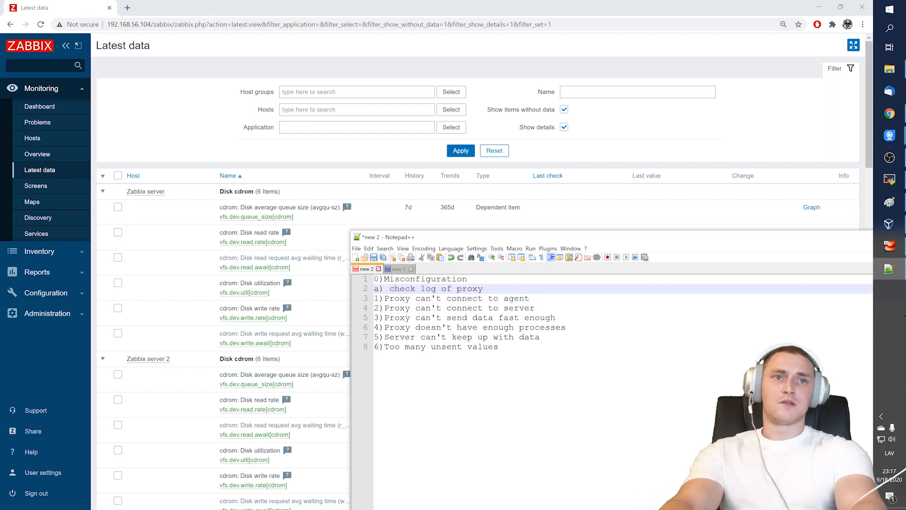
{"action": "key", "text": "Return"}
{"action": "type", "text": "b)"}
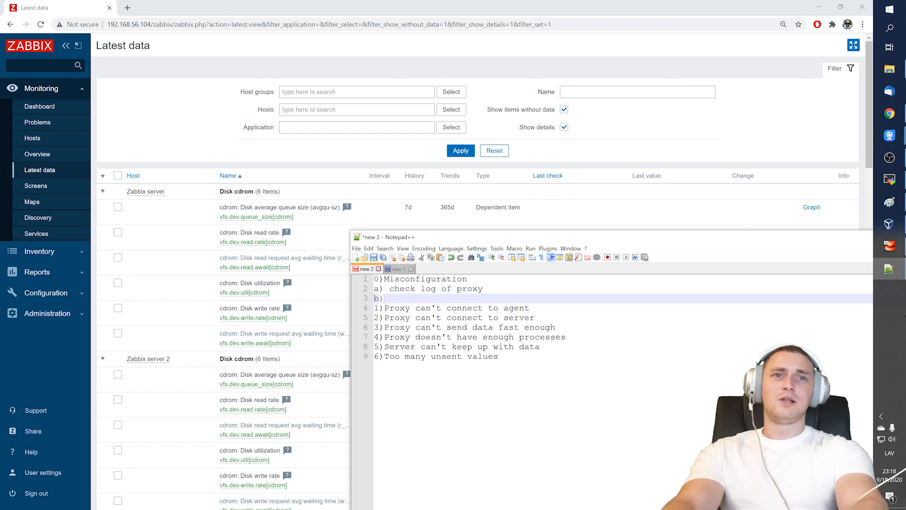
{"action": "type", "text": " in rare cas"}
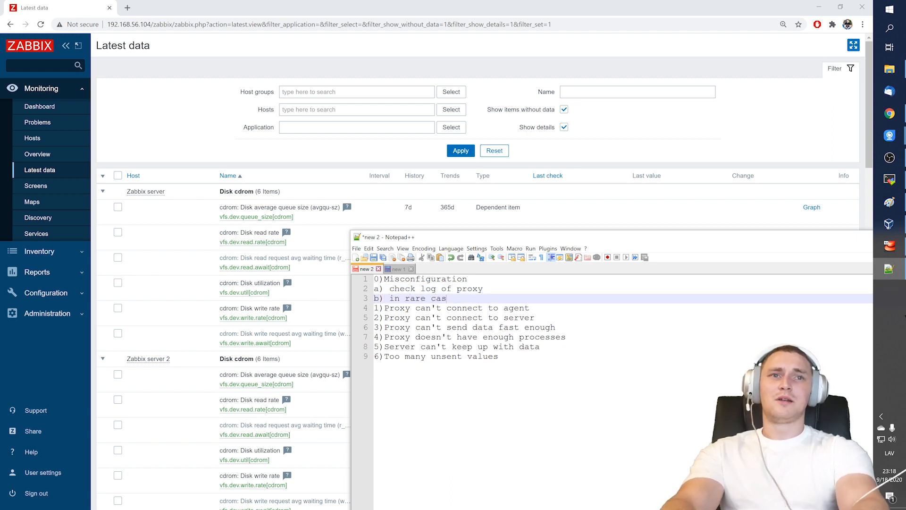
{"action": "type", "text": "es also log of server"}
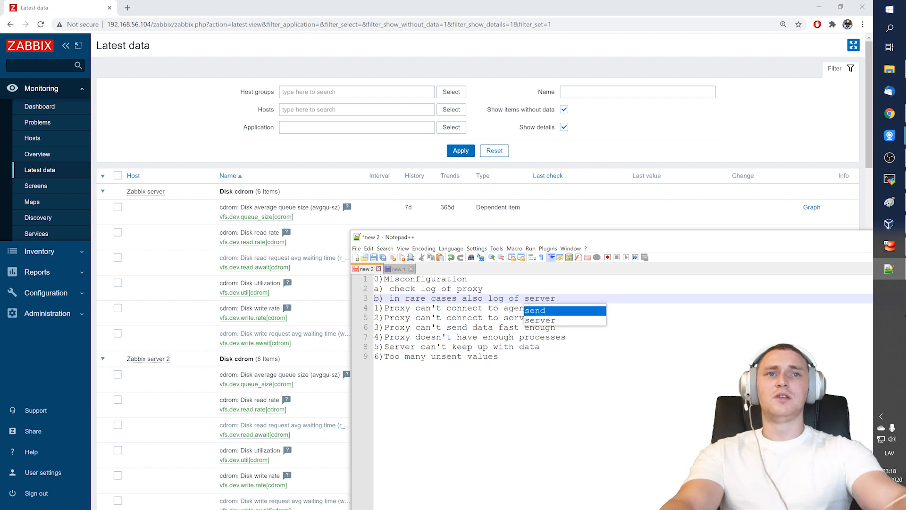
- Insert an empty line after the misconfiguration notes and highlight "Proxy can't connect to agent" as the next topic
{"action": "left_click", "coordinate": [385, 279]}
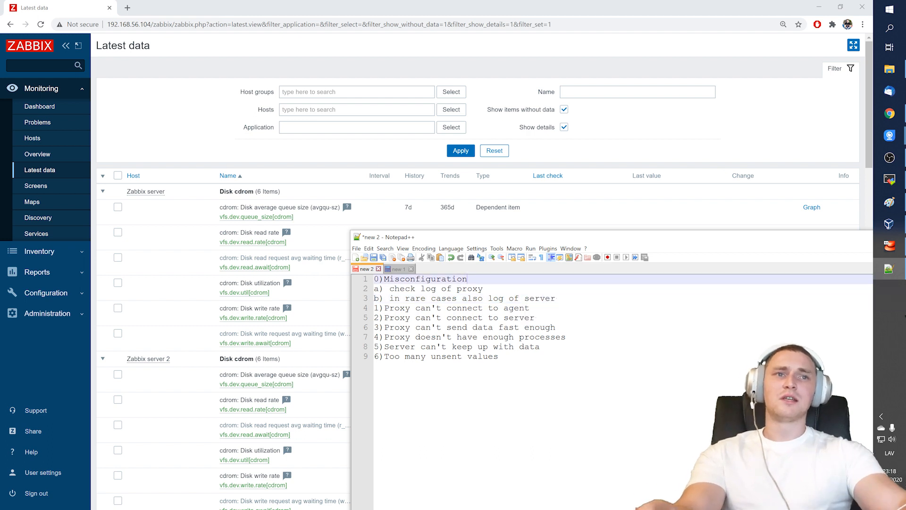
{"action": "left_click_drag", "start_coordinate": [384, 289], "coordinate": [441, 289]}
{"action": "left_click", "coordinate": [535, 299]}
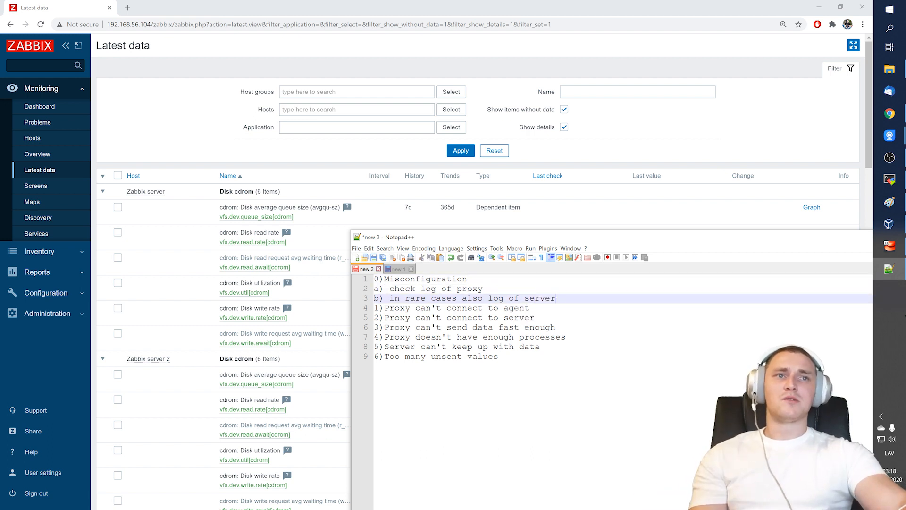
{"action": "key", "text": "Return"}
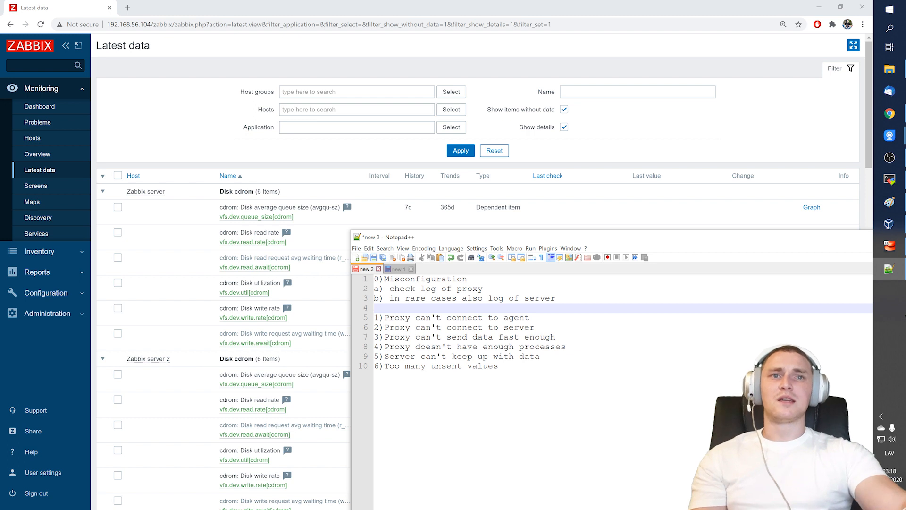
{"action": "left_click", "coordinate": [481, 337]}
{"action": "left_click_drag", "start_coordinate": [384, 318], "coordinate": [530, 318]}
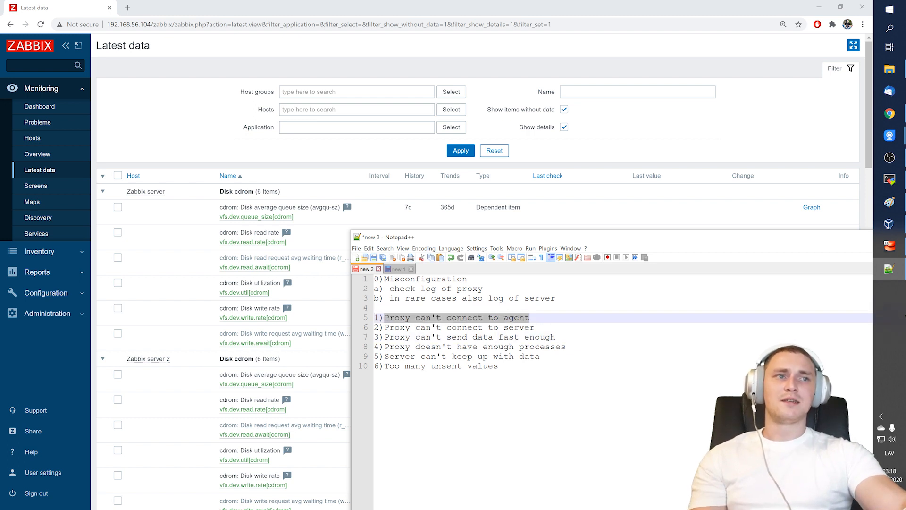
- Switch to Paint, shrink its window and move it so the whole window fits on the screen
{"action": "left_click", "coordinate": [889, 202]}
{"action": "double_click", "coordinate": [290, 12]}
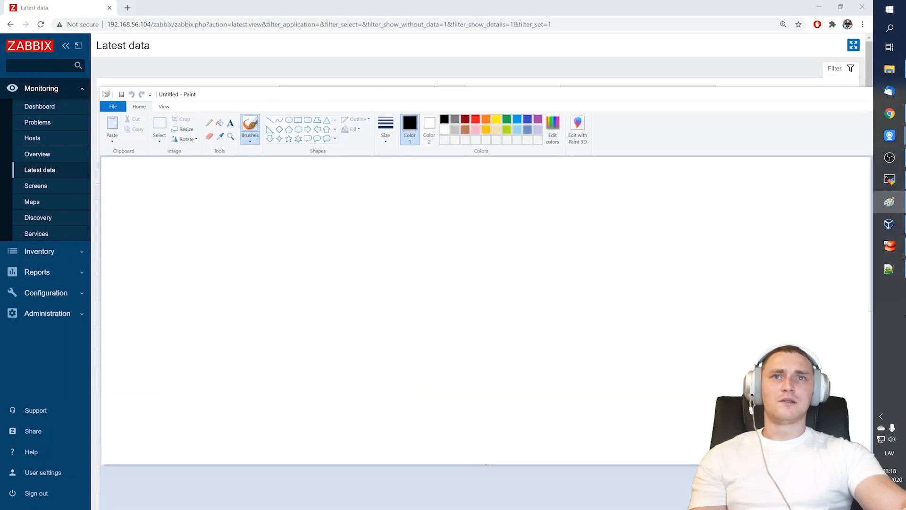
{"action": "left_click_drag", "start_coordinate": [100, 89], "coordinate": [383, 230]}
{"action": "left_click_drag", "start_coordinate": [474, 238], "coordinate": [264, 57]}
- Draw a small ellipse of about 49 × 40 px near the canvas's upper-left corner with a red outline and solid red fill
{"action": "left_click", "coordinate": [362, 82]}
{"action": "left_click", "coordinate": [426, 91]}
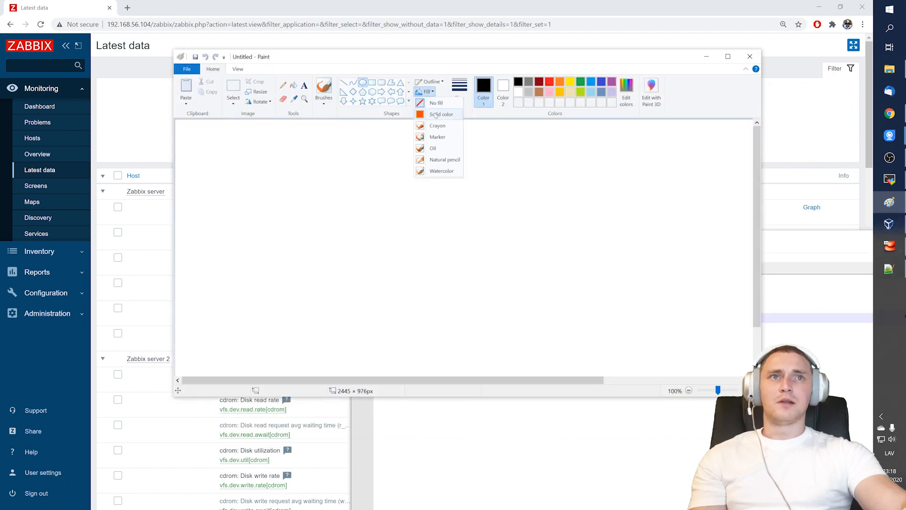
{"action": "left_click", "coordinate": [548, 83]}
{"action": "left_click_drag", "start_coordinate": [221, 155], "coordinate": [240, 172]}
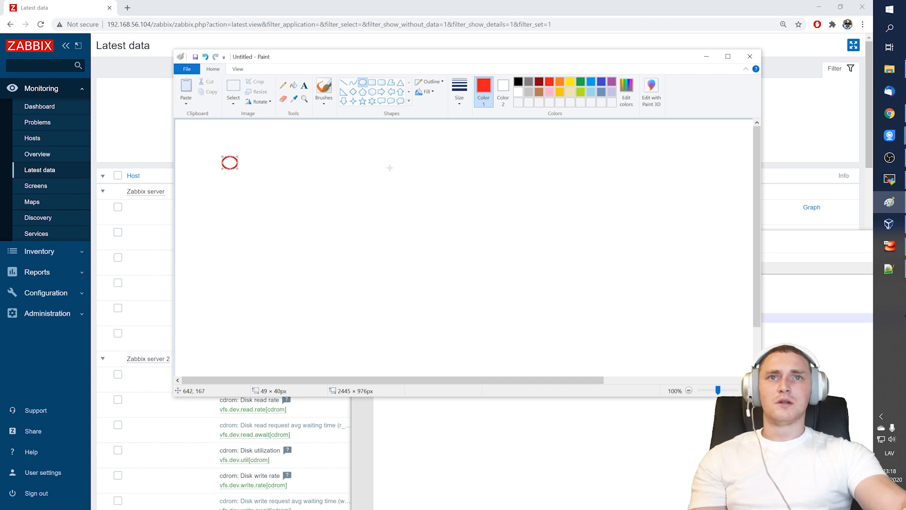
{"action": "left_click", "coordinate": [429, 93]}
{"action": "left_click", "coordinate": [427, 114]}
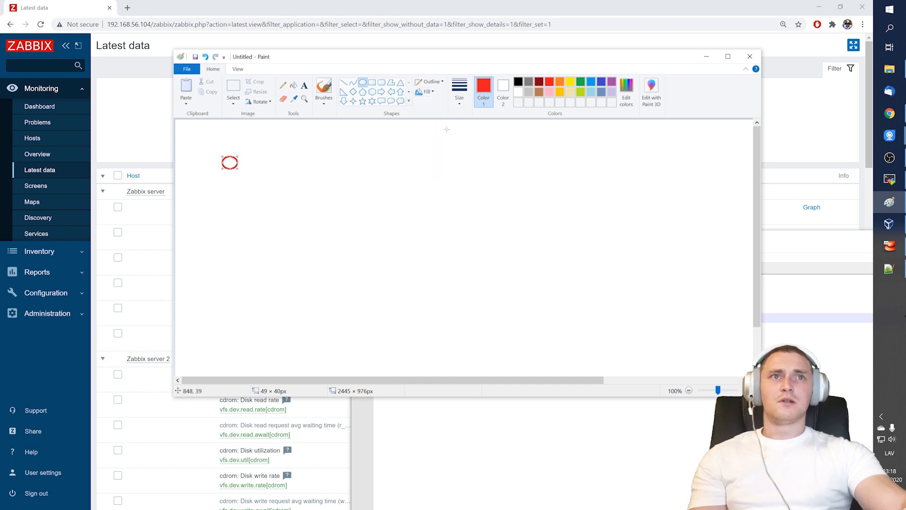
{"action": "left_click", "coordinate": [503, 92]}
{"action": "left_click", "coordinate": [548, 83]}
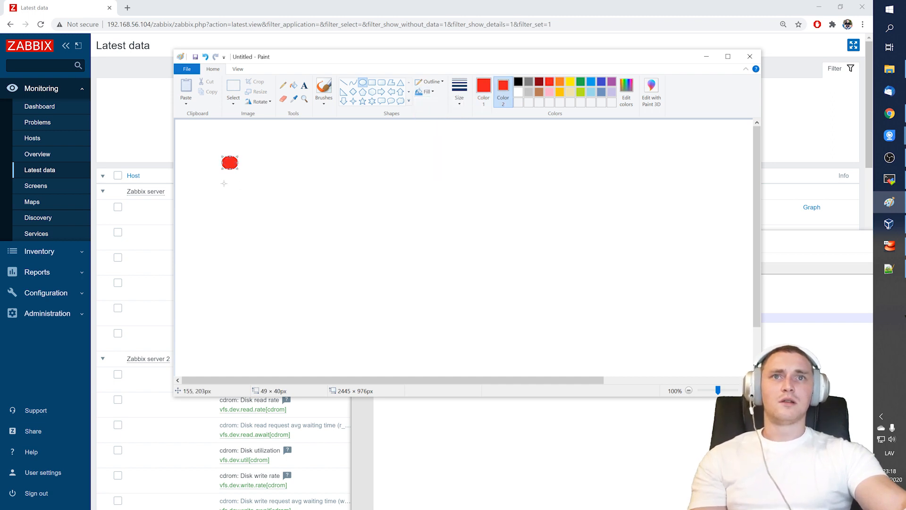
- Draw three more small red ellipses below the first, a large one beside the column and another of about 255 × 166 px farther right
{"action": "left_click_drag", "start_coordinate": [226, 214], "coordinate": [252, 234]}
{"action": "left_click_drag", "start_coordinate": [219, 264], "coordinate": [244, 288]}
{"action": "left_click_drag", "start_coordinate": [231, 325], "coordinate": [258, 342]}
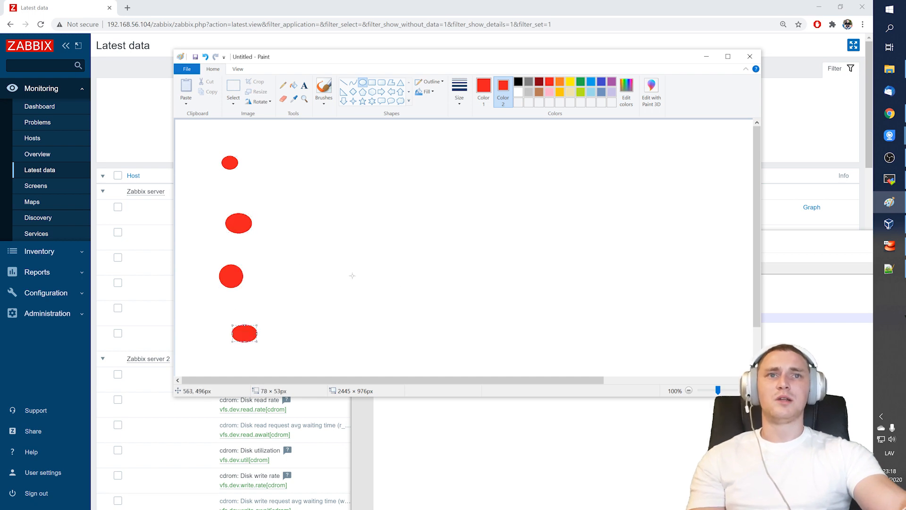
{"action": "left_click_drag", "start_coordinate": [334, 214], "coordinate": [340, 227]}
{"action": "left_click_drag", "start_coordinate": [382, 262], "coordinate": [420, 267]}
{"action": "left_click_drag", "start_coordinate": [606, 225], "coordinate": [687, 277]}
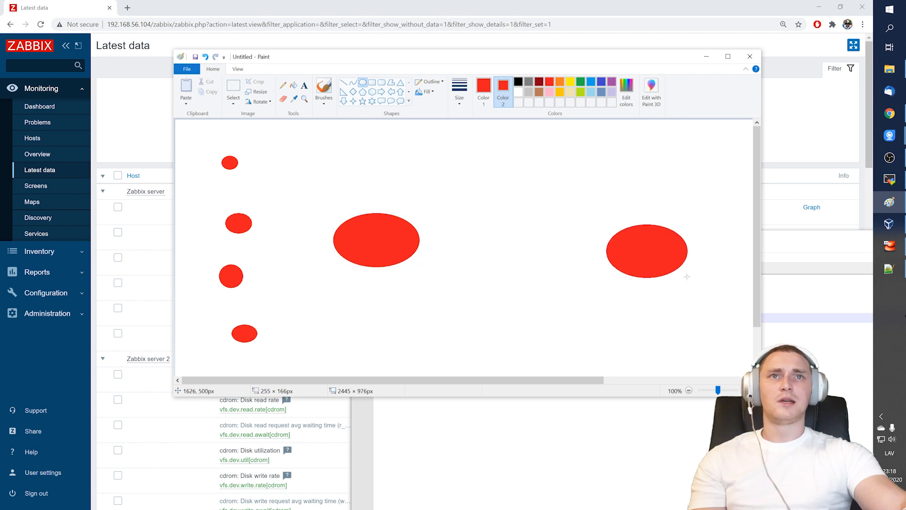
- Draw line arrows from the middle ellipse to the first, third and fourth small ones and the right ellipse, and from the second small one to the middle
{"action": "left_click", "coordinate": [343, 83]}
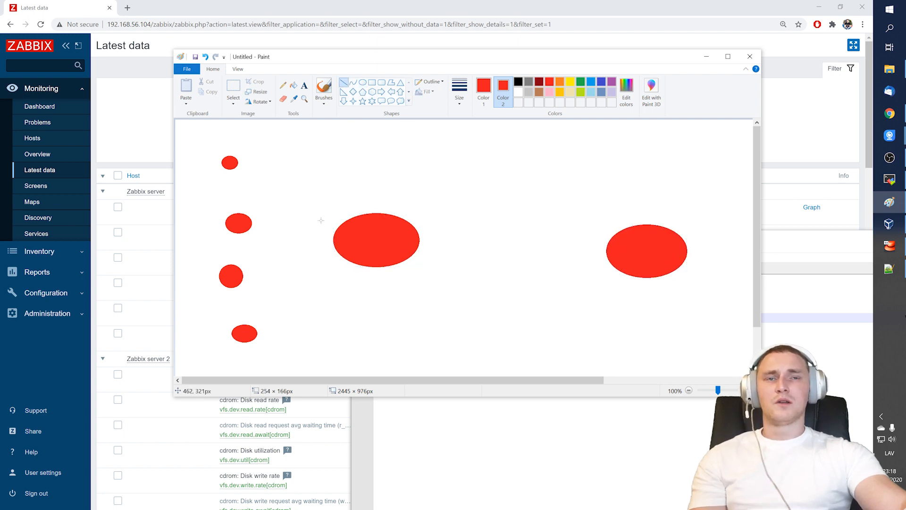
{"action": "mouse_move", "coordinate": [335, 231]}
{"action": "left_mouse_down"}
{"action": "mouse_move", "coordinate": [240, 162]}
{"action": "mouse_move", "coordinate": [240, 181]}
{"action": "mouse_move", "coordinate": [257, 165]}
{"action": "left_mouse_up"}
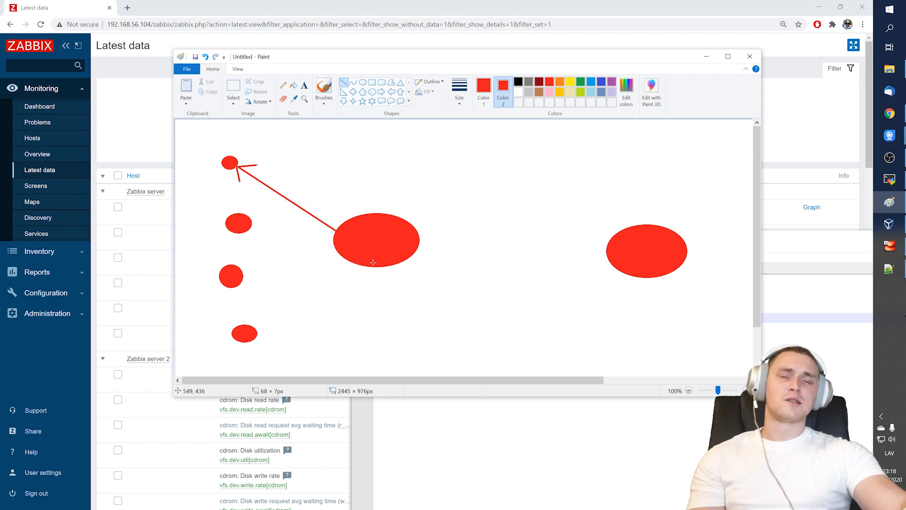
{"action": "mouse_move", "coordinate": [251, 225]}
{"action": "left_mouse_down"}
{"action": "mouse_move", "coordinate": [335, 238]}
{"action": "mouse_move", "coordinate": [317, 246]}
{"action": "mouse_move", "coordinate": [324, 221]}
{"action": "left_mouse_up"}
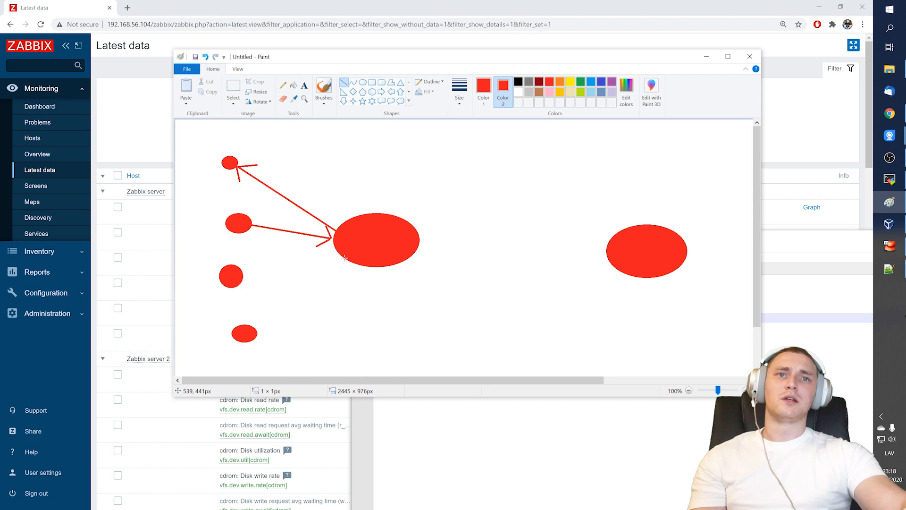
{"action": "left_click_drag", "start_coordinate": [345, 258], "coordinate": [244, 277]}
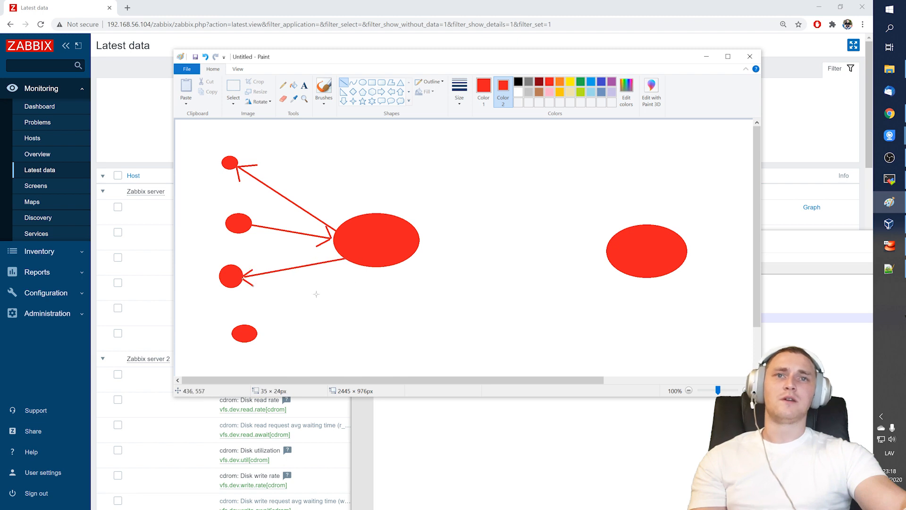
{"action": "mouse_move", "coordinate": [351, 268]}
{"action": "left_mouse_down"}
{"action": "mouse_move", "coordinate": [262, 311]}
{"action": "mouse_move", "coordinate": [253, 327]}
{"action": "left_mouse_up"}
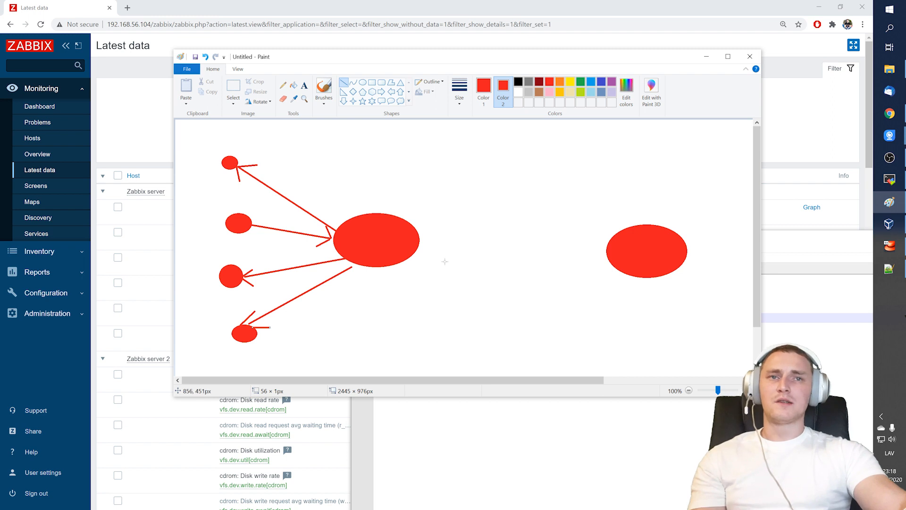
{"action": "left_click_drag", "start_coordinate": [420, 243], "coordinate": [607, 250]}
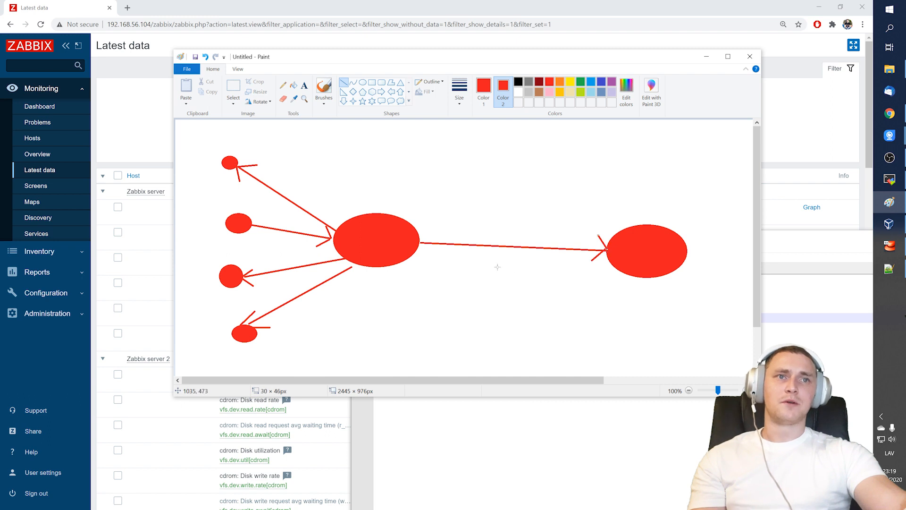
- Draw a short line arrow pointing back toward the proxy below the long connecting arrow, and label the middle ellipse "Proxy" in black
{"action": "mouse_move", "coordinate": [530, 263]}
{"action": "left_mouse_down"}
{"action": "mouse_move", "coordinate": [494, 262]}
{"action": "mouse_move", "coordinate": [495, 272]}
{"action": "mouse_move", "coordinate": [504, 269]}
{"action": "mouse_move", "coordinate": [494, 262]}
{"action": "left_mouse_up"}
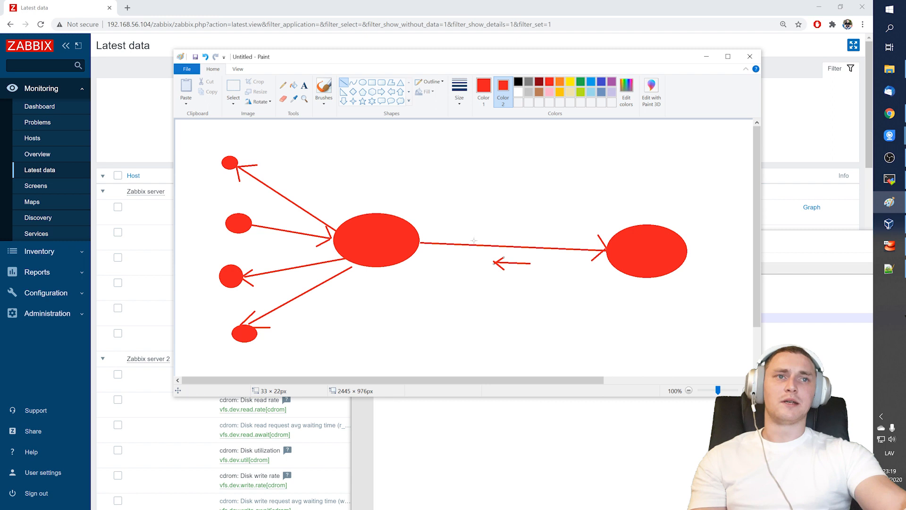
{"action": "left_click", "coordinate": [304, 85]}
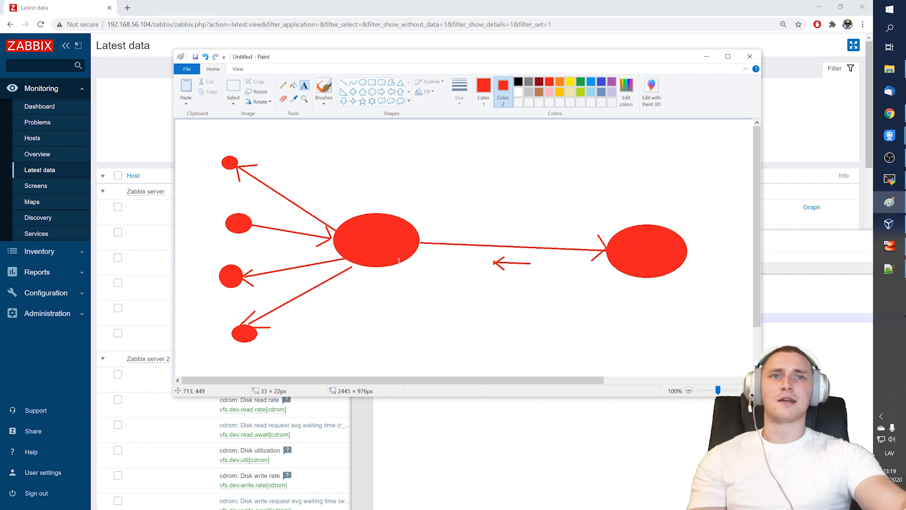
{"action": "left_click", "coordinate": [483, 89]}
{"action": "left_click", "coordinate": [519, 81]}
{"action": "left_click", "coordinate": [356, 223]}
{"action": "type", "text": "Proxy"}
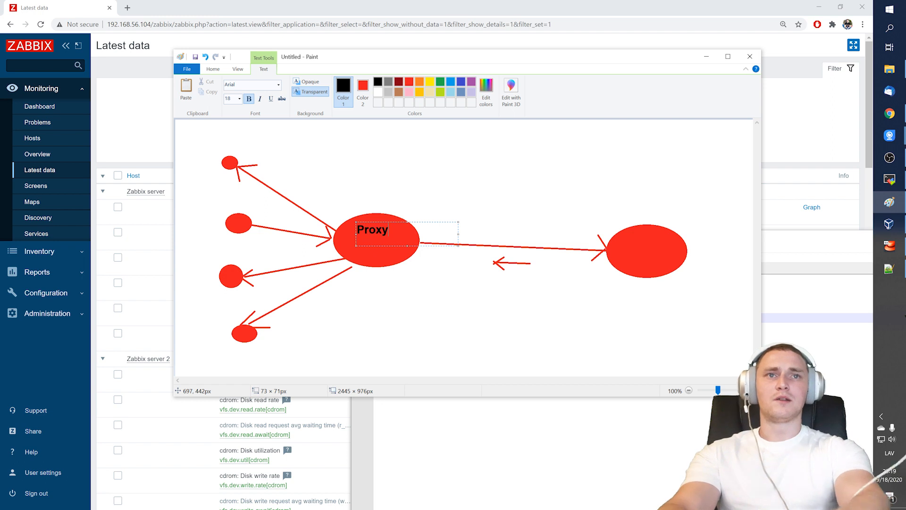
- Label the large right-hand ellipse "Server", centring the text on it, and add the heading "Agents" above the column of small ellipses
{"action": "left_click", "coordinate": [643, 234]}
{"action": "type", "text": "Server"}
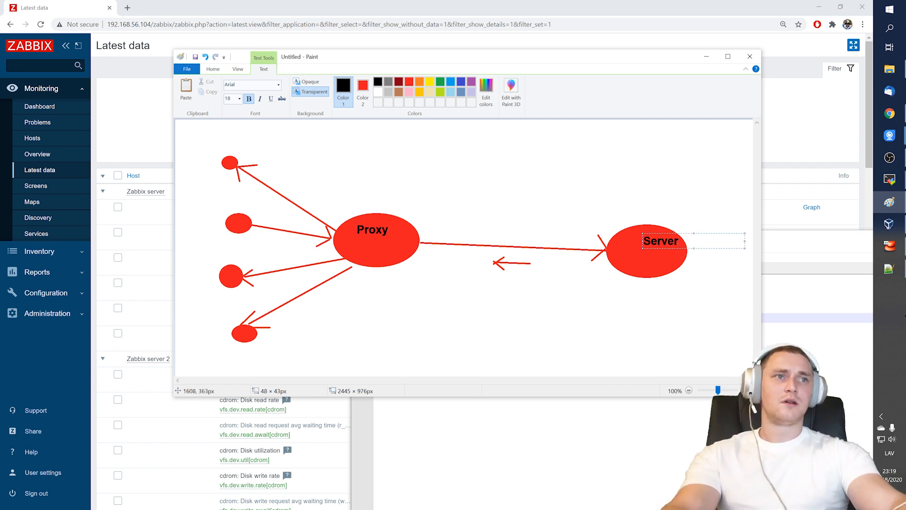
{"action": "left_click_drag", "start_coordinate": [681, 233], "coordinate": [667, 242]}
{"action": "left_click", "coordinate": [199, 129]}
{"action": "type", "text": "Agents"}
{"action": "left_click", "coordinate": [312, 143]}
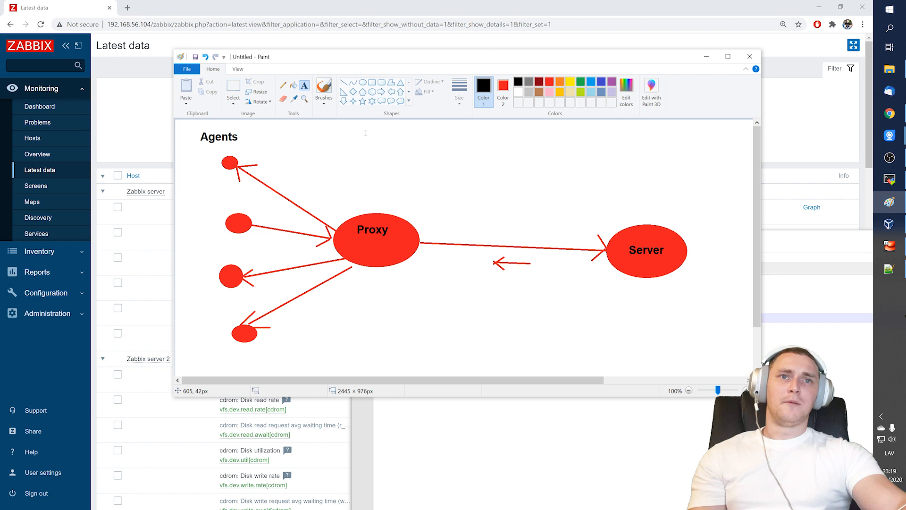
- Switch to Notepad++ and highlight the note "Proxy can't connect to agent"
{"action": "left_click", "coordinate": [889, 269]}
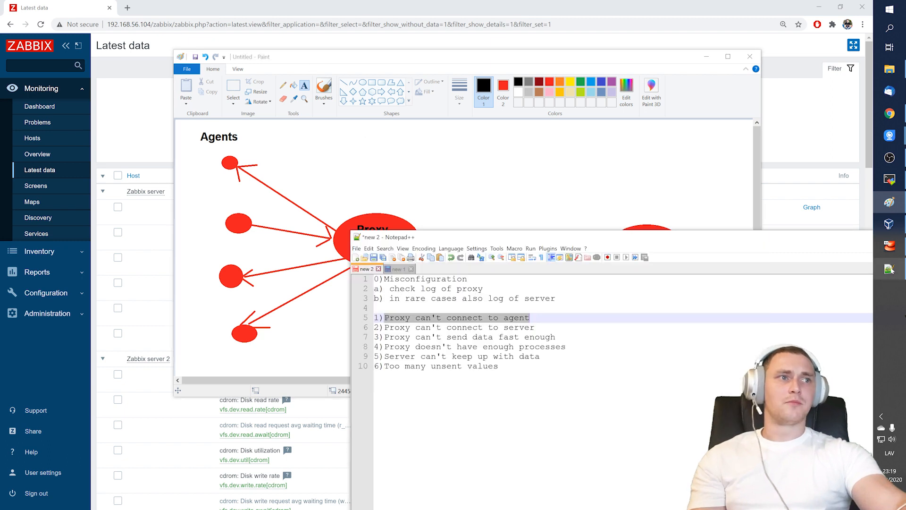
{"action": "left_click", "coordinate": [451, 337]}
{"action": "left_click_drag", "start_coordinate": [390, 318], "coordinate": [530, 317]}
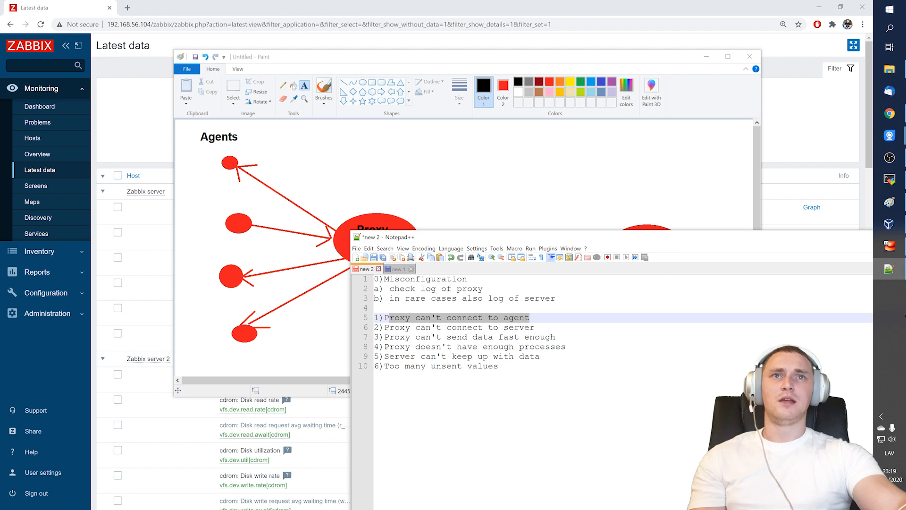
- Switch to Paint and try circling the agents and proxy with a freehand orange brush outline, undoing both attempts
{"action": "left_click", "coordinate": [307, 90]}
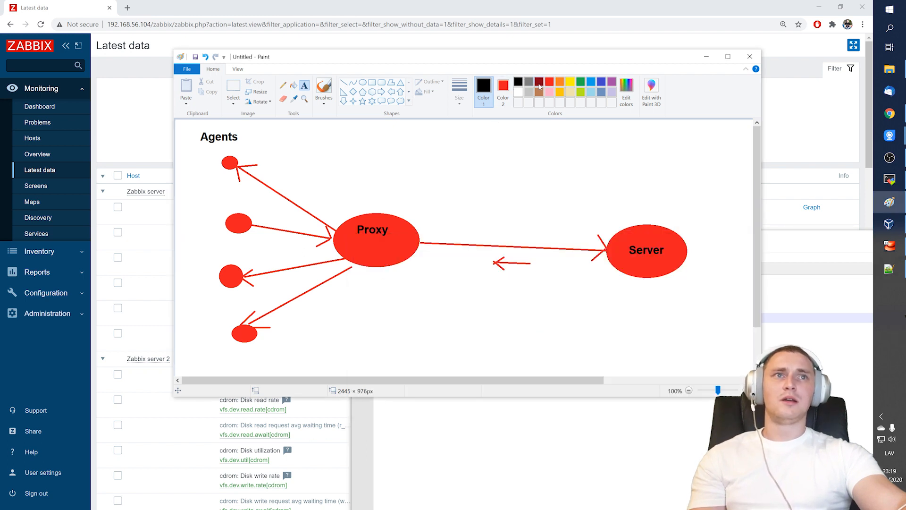
{"action": "left_click", "coordinate": [560, 83]}
{"action": "left_click", "coordinate": [324, 89]}
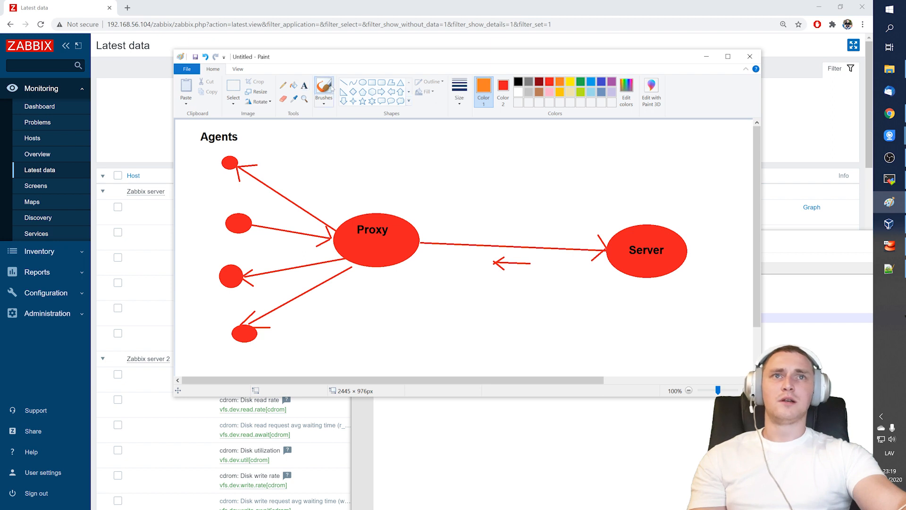
{"action": "mouse_move", "coordinate": [431, 190]}
{"action": "left_mouse_down"}
{"action": "mouse_move", "coordinate": [361, 143]}
{"action": "mouse_move", "coordinate": [190, 163]}
{"action": "mouse_move", "coordinate": [204, 330]}
{"action": "mouse_move", "coordinate": [363, 356]}
{"action": "mouse_move", "coordinate": [443, 244]}
{"action": "mouse_move", "coordinate": [426, 177]}
{"action": "left_mouse_up"}
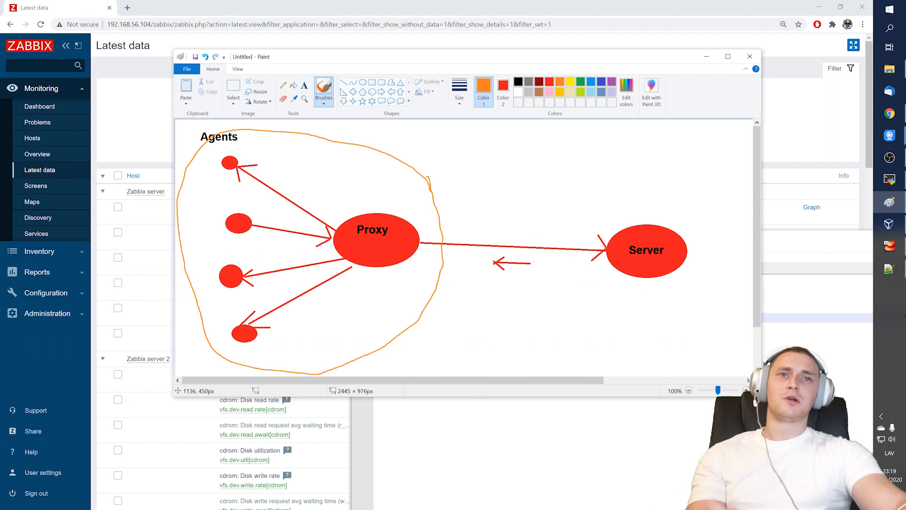
{"action": "key", "text": "ctrl+z"}
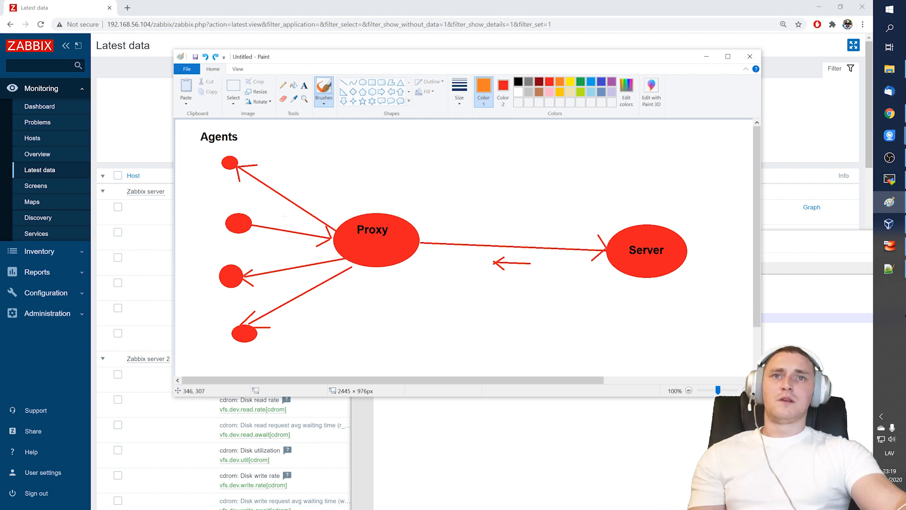
{"action": "mouse_move", "coordinate": [391, 157]}
{"action": "left_mouse_down"}
{"action": "mouse_move", "coordinate": [309, 129]}
{"action": "mouse_move", "coordinate": [174, 152]}
{"action": "mouse_move", "coordinate": [367, 357]}
{"action": "mouse_move", "coordinate": [404, 164]}
{"action": "left_mouse_up"}
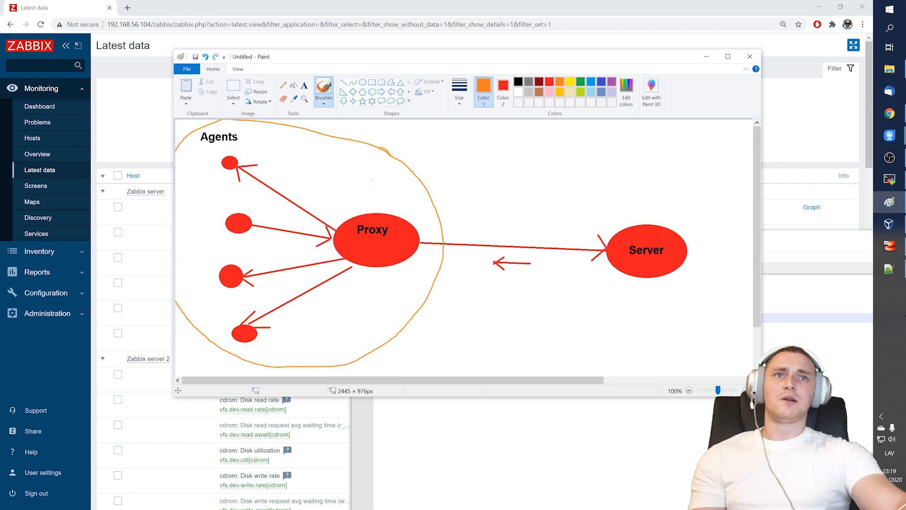
{"action": "key", "text": "ctrl+z"}
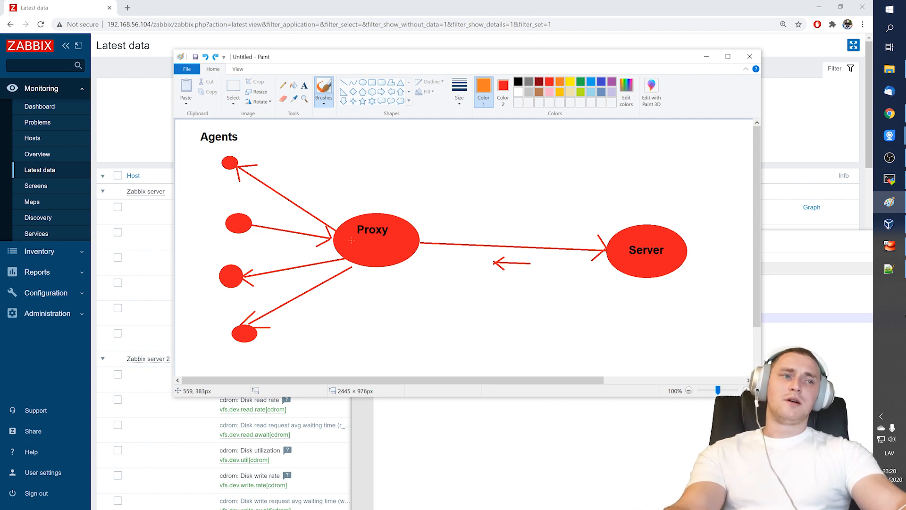
{"action": "left_click", "coordinate": [890, 179]}
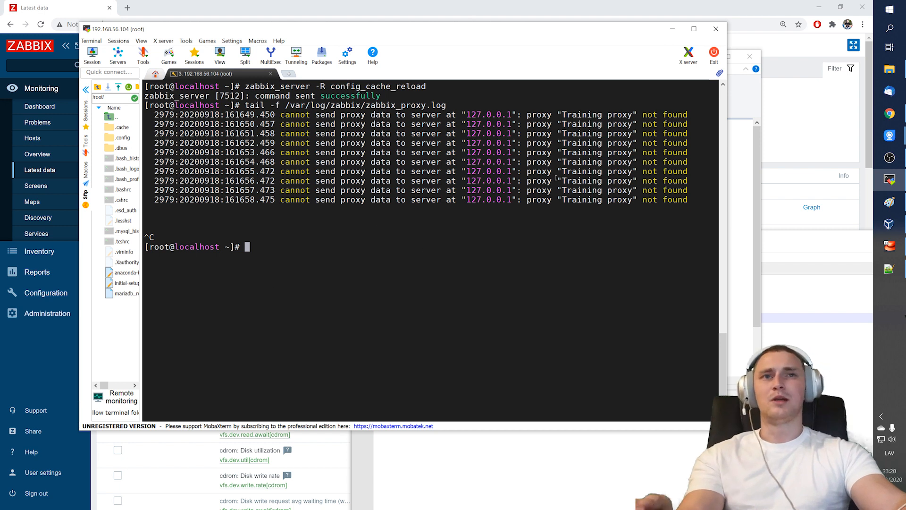
{"action": "key", "text": "alt+Tab"}
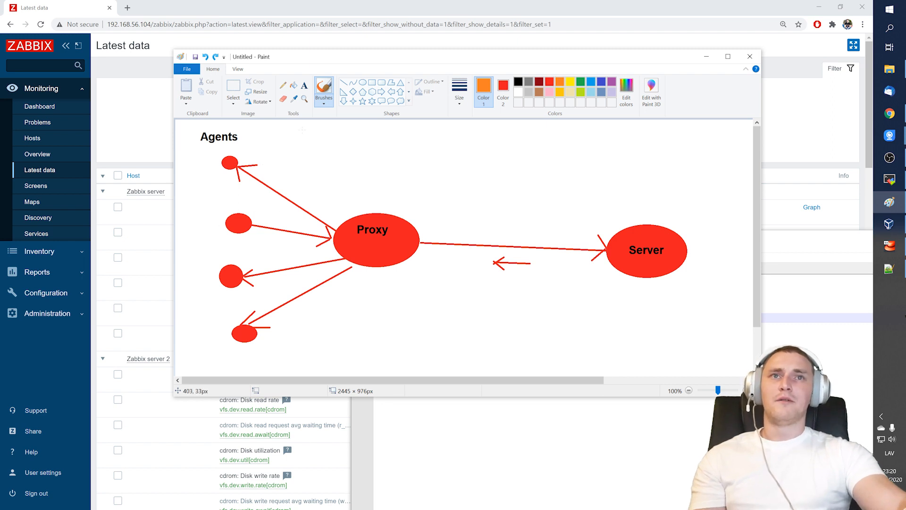
- Cross out the second agent and its arrow with black brush strokes, and loop a freehand outline around their connection to the proxy
{"action": "left_click", "coordinate": [459, 92]}
{"action": "left_click", "coordinate": [518, 82]}
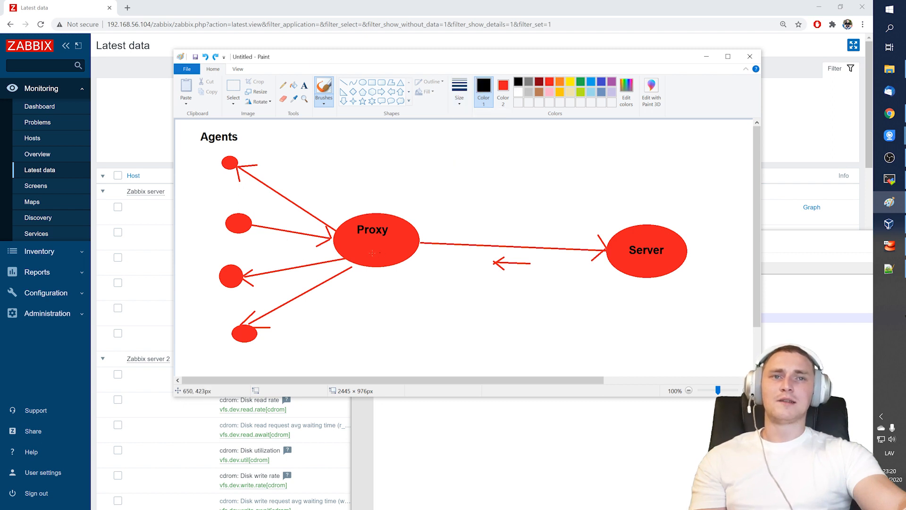
{"action": "mouse_move", "coordinate": [236, 223]}
{"action": "left_mouse_down"}
{"action": "mouse_move", "coordinate": [241, 230]}
{"action": "mouse_move", "coordinate": [224, 238]}
{"action": "left_mouse_up"}
{"action": "left_click_drag", "start_coordinate": [230, 202], "coordinate": [251, 239]}
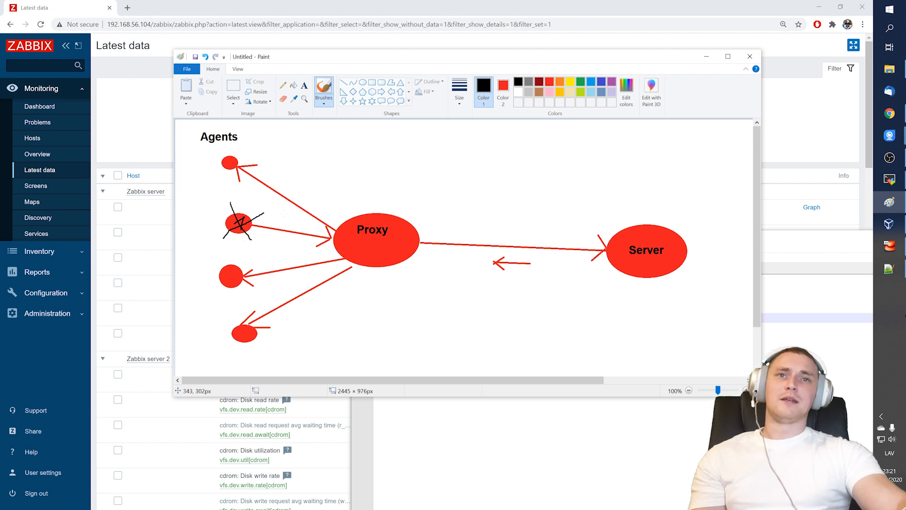
{"action": "mouse_move", "coordinate": [345, 233]}
{"action": "left_mouse_down"}
{"action": "mouse_move", "coordinate": [239, 203]}
{"action": "mouse_move", "coordinate": [205, 231]}
{"action": "mouse_move", "coordinate": [280, 256]}
{"action": "mouse_move", "coordinate": [361, 245]}
{"action": "mouse_move", "coordinate": [347, 232]}
{"action": "left_mouse_up"}
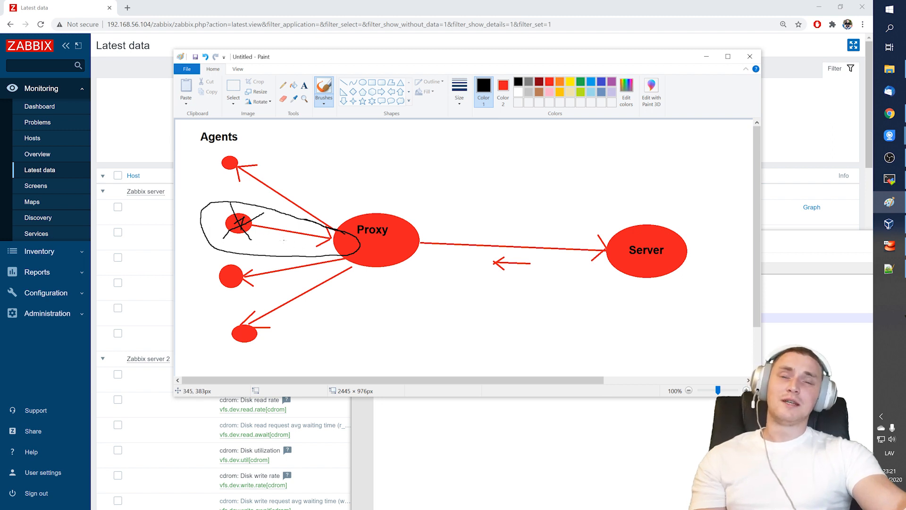
{"action": "mouse_move", "coordinate": [295, 226]}
{"action": "left_mouse_down"}
{"action": "mouse_move", "coordinate": [278, 238]}
{"action": "mouse_move", "coordinate": [289, 242]}
{"action": "left_mouse_up"}
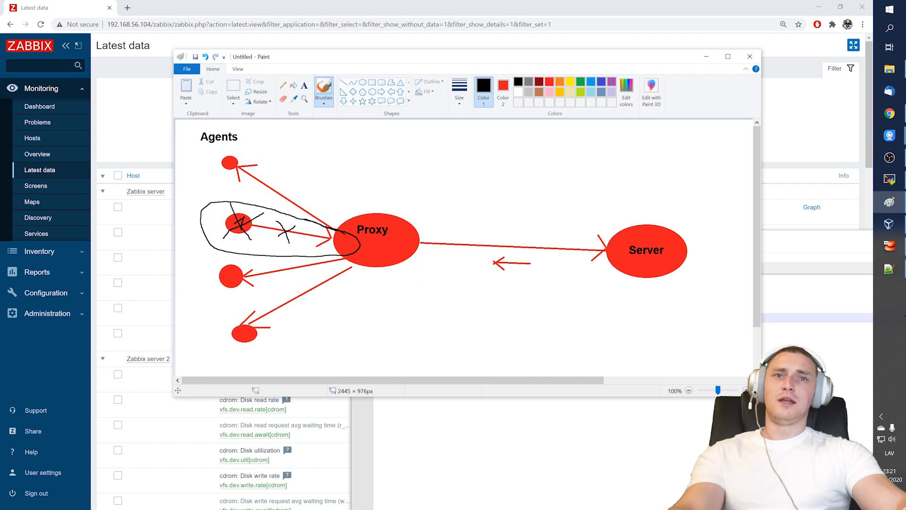
- Switch to the MobaXterm terminal, run "zabbix_get -s 127.0.0.1 -k system.cpu.load" and highlight the returned value
{"action": "left_click", "coordinate": [889, 180]}
{"action": "type", "text": "z"}
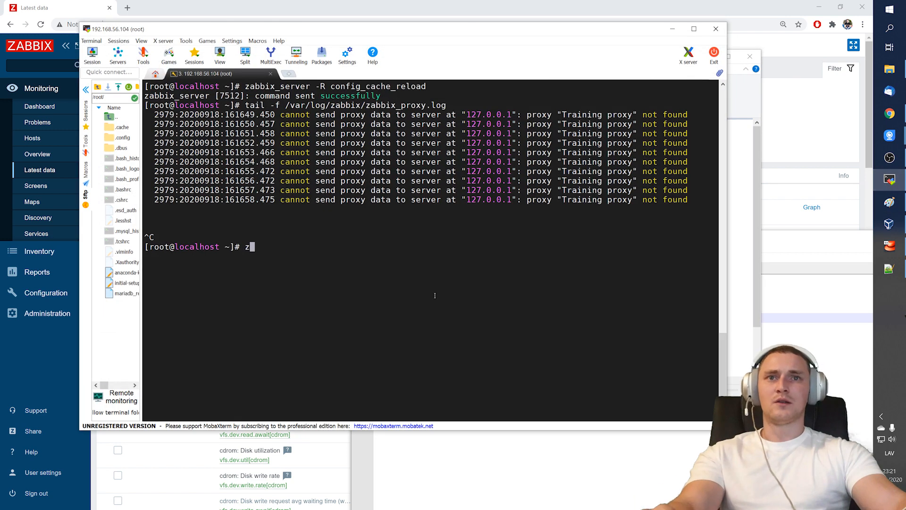
{"action": "type", "text": "abbix_get -s "}
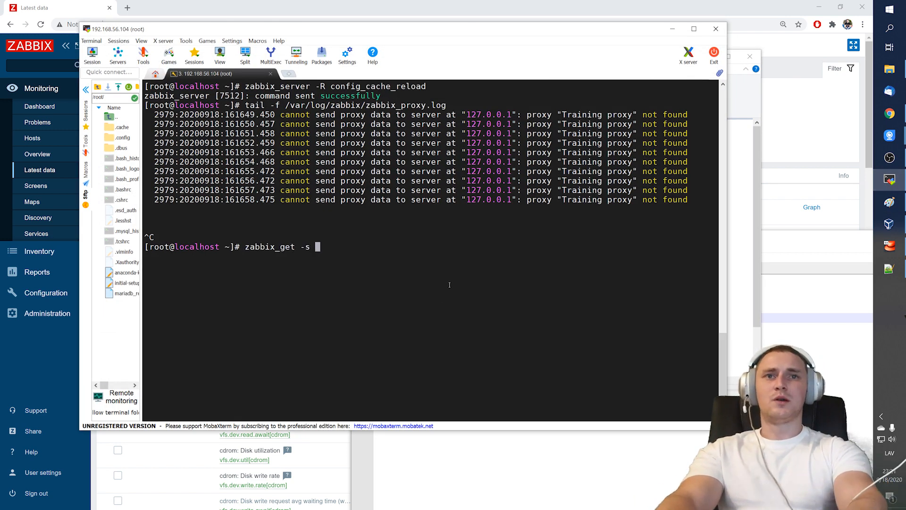
{"action": "type", "text": "127.0.0.1"}
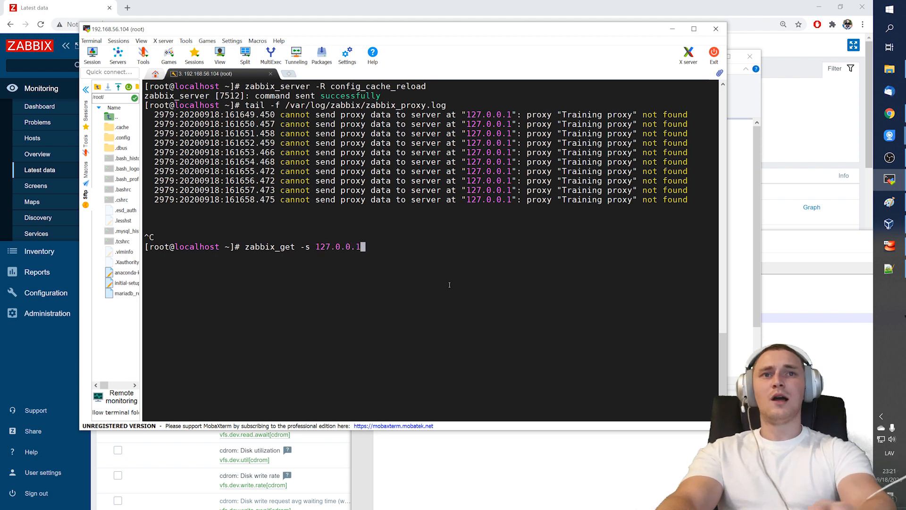
{"action": "mouse_move", "coordinate": [397, 30]}
{"action": "left_mouse_down"}
{"action": "mouse_move", "coordinate": [421, 47]}
{"action": "mouse_move", "coordinate": [610, 45]}
{"action": "mouse_move", "coordinate": [577, 28]}
{"action": "left_mouse_up"}
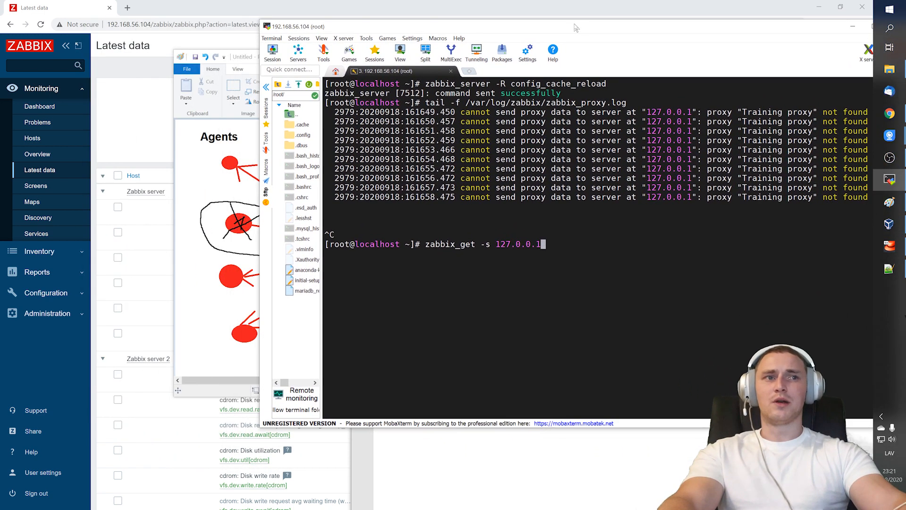
{"action": "left_click_drag", "start_coordinate": [423, 29], "coordinate": [291, 48]}
{"action": "type", "text": "-k "}
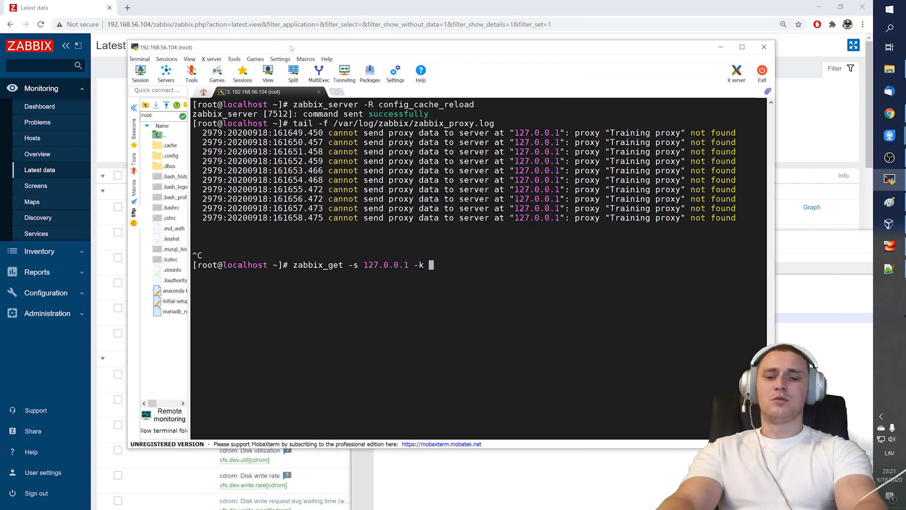
{"action": "type", "text": "system.cpu.l"}
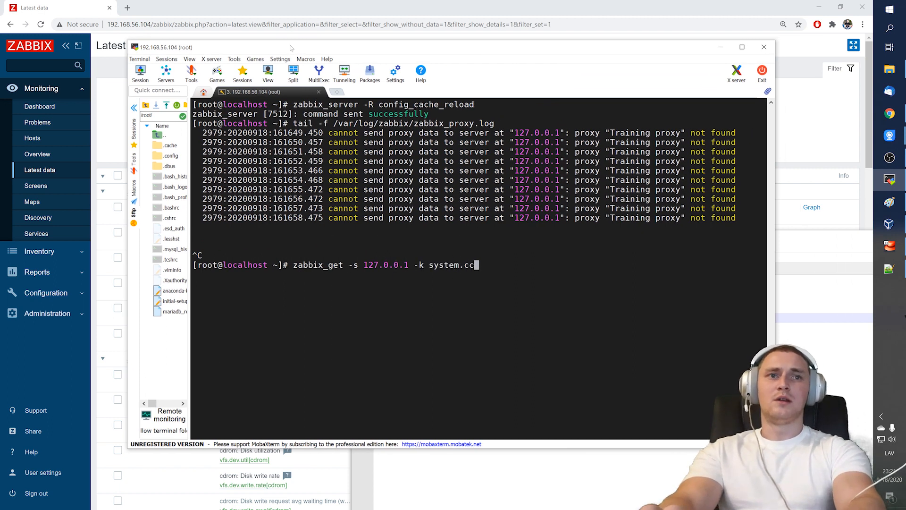
{"action": "type", "text": "oad"}
{"action": "key", "text": "Return"}
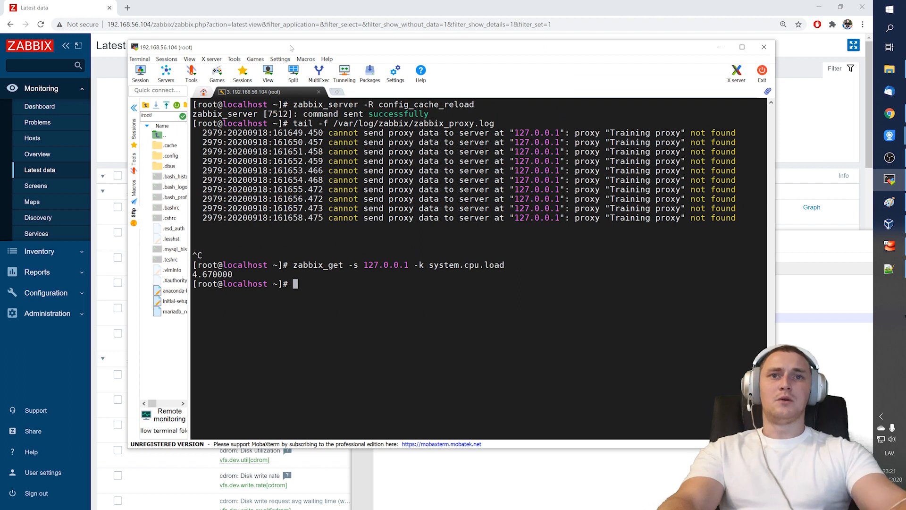
{"action": "double_click", "coordinate": [203, 274]}
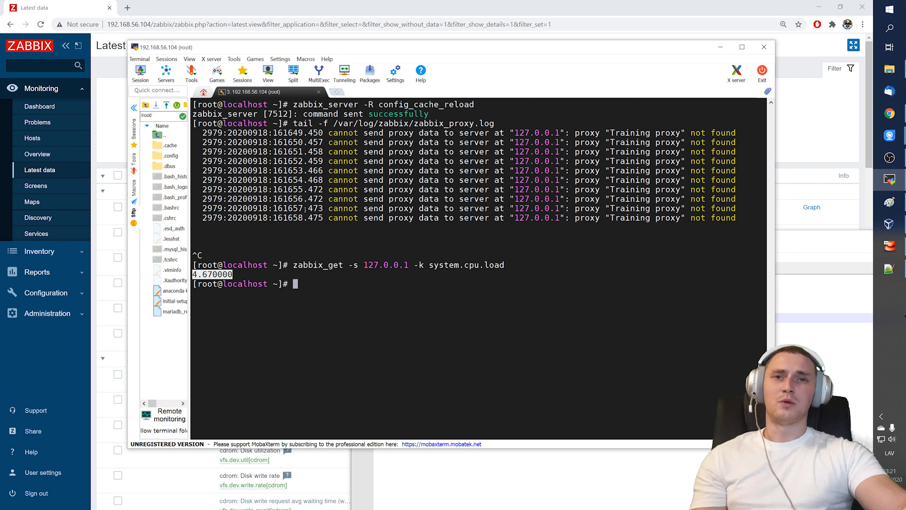
{"action": "left_click_drag", "start_coordinate": [208, 275], "coordinate": [221, 275]}
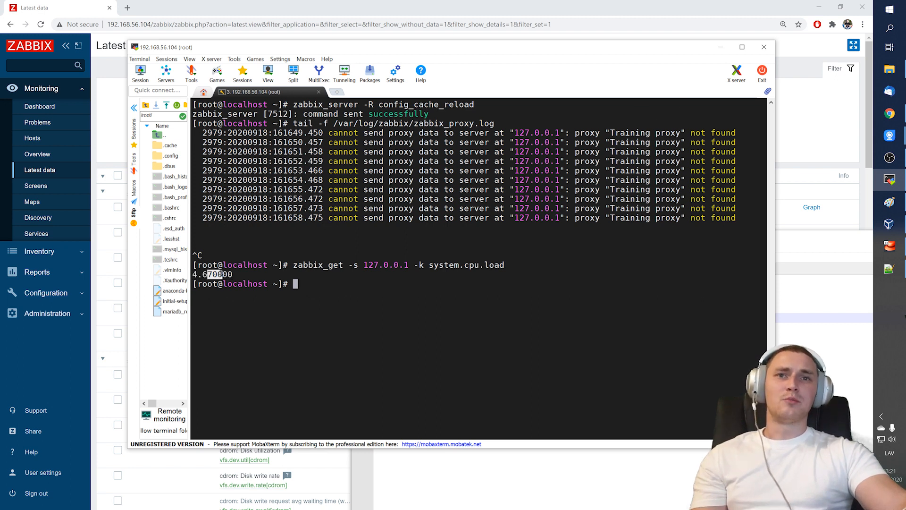
- Minimize the terminal, highlight note 4, "Proxy doesn't have enough processes", in Notepad++, and return to the Paint diagram
{"action": "left_click", "coordinate": [721, 47]}
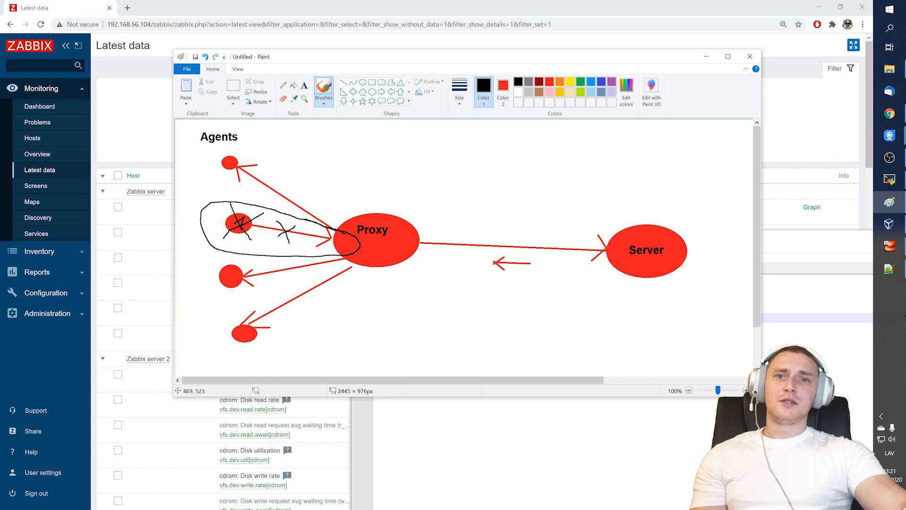
{"action": "left_click", "coordinate": [865, 273]}
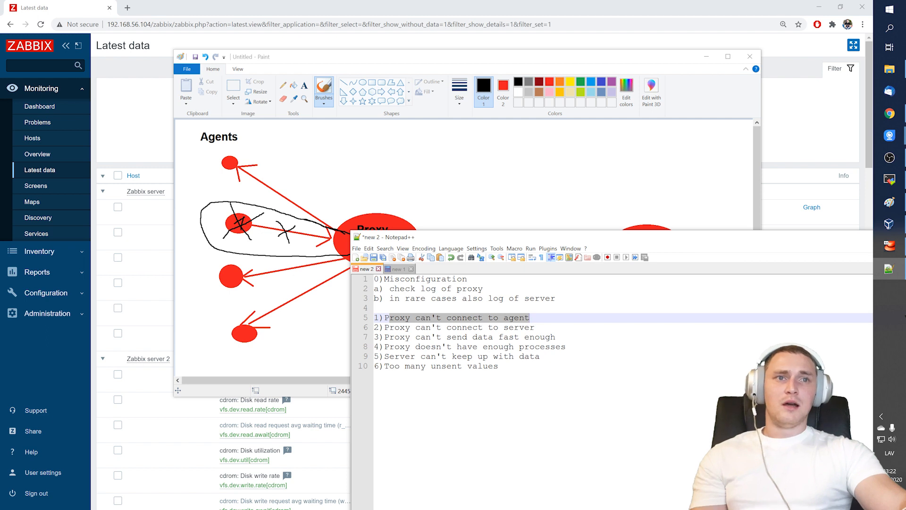
{"action": "left_click_drag", "start_coordinate": [395, 346], "coordinate": [567, 346]}
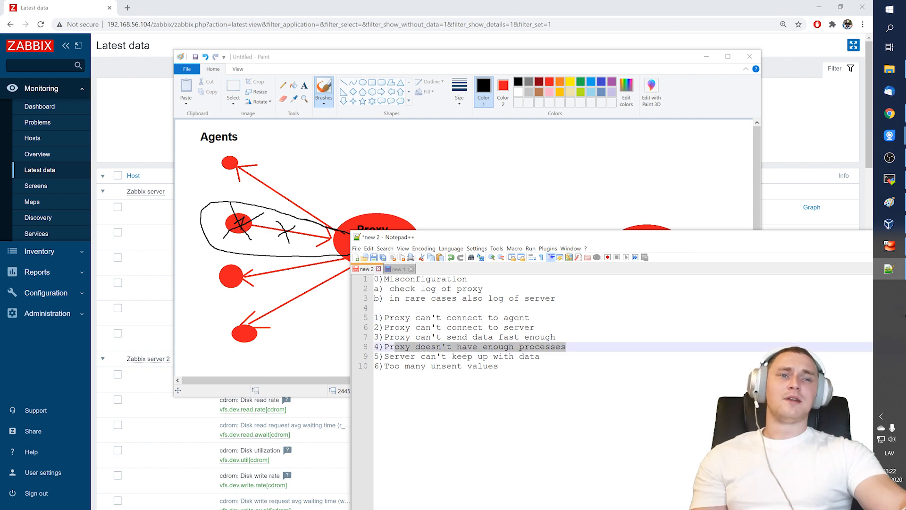
{"action": "left_click_drag", "start_coordinate": [375, 348], "coordinate": [442, 348]}
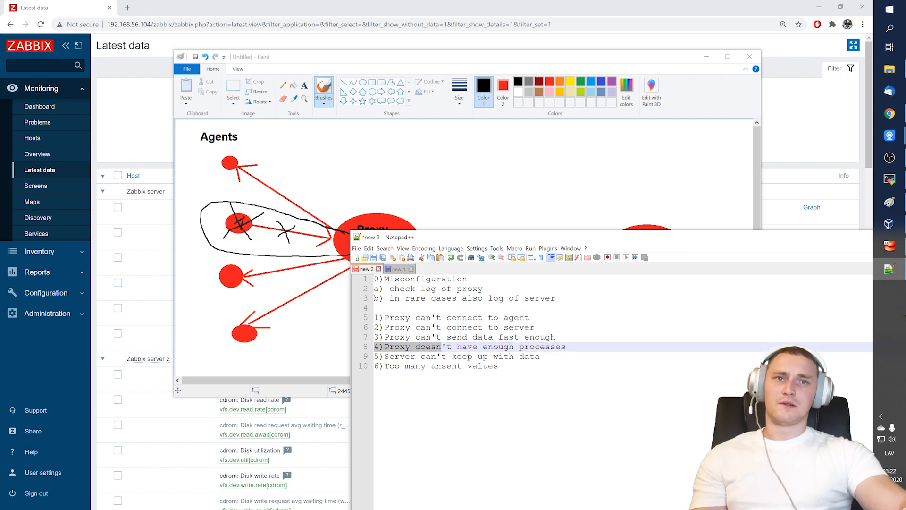
{"action": "left_click", "coordinate": [435, 338]}
{"action": "key", "text": "alt+Tab"}
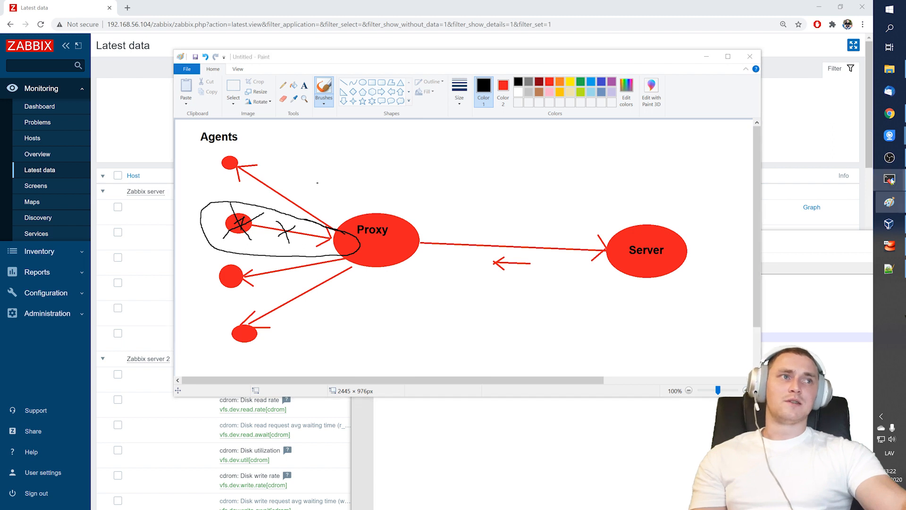
- Switch to the MobaXterm terminal and rerun the zabbix_get system.cpu.load query against 127.0.0.2
{"action": "left_click", "coordinate": [889, 179]}
{"action": "key", "text": "Up"}
{"action": "key", "text": "Left"}
{"action": "key", "text": "Left"}
{"action": "key", "text": "Left"}
{"action": "key", "text": "Left"}
{"action": "key", "text": "Left"}
{"action": "key", "text": "Left"}
{"action": "key", "text": "Left"}
{"action": "key", "text": "Left"}
{"action": "key", "text": "Left"}
{"action": "key", "text": "Left"}
{"action": "key", "text": "Left"}
{"action": "key", "text": "Left"}
{"action": "key", "text": "Left"}
{"action": "key", "text": "Left"}
{"action": "key", "text": "Left"}
{"action": "key", "text": "Left"}
{"action": "key", "text": "Left"}
{"action": "key", "text": "Left"}
{"action": "key", "text": "Left"}
{"action": "key", "text": "Left"}
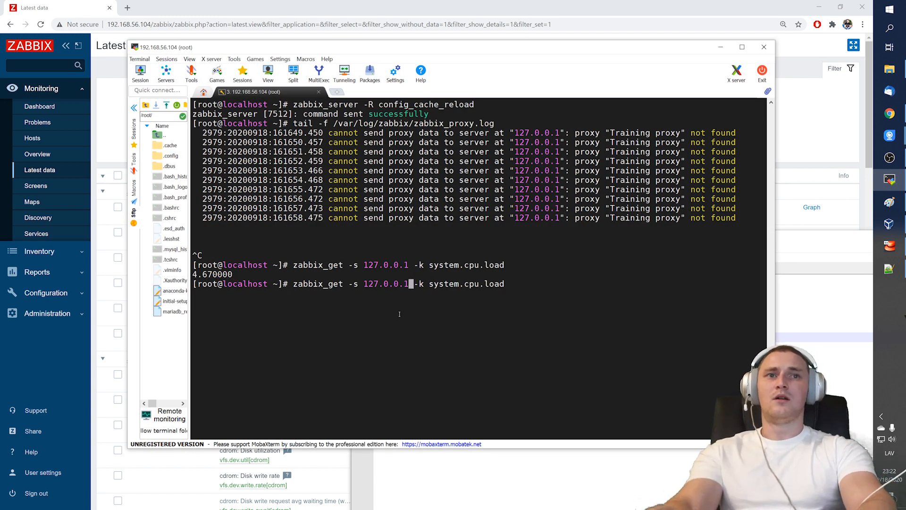
{"action": "key", "text": "Delete"}
{"action": "type", "text": "2"}
{"action": "key", "text": "Return"}
- Rerun the zabbix_get system.cpu.load query against 127.1.0.2
{"action": "key", "text": "Up"}
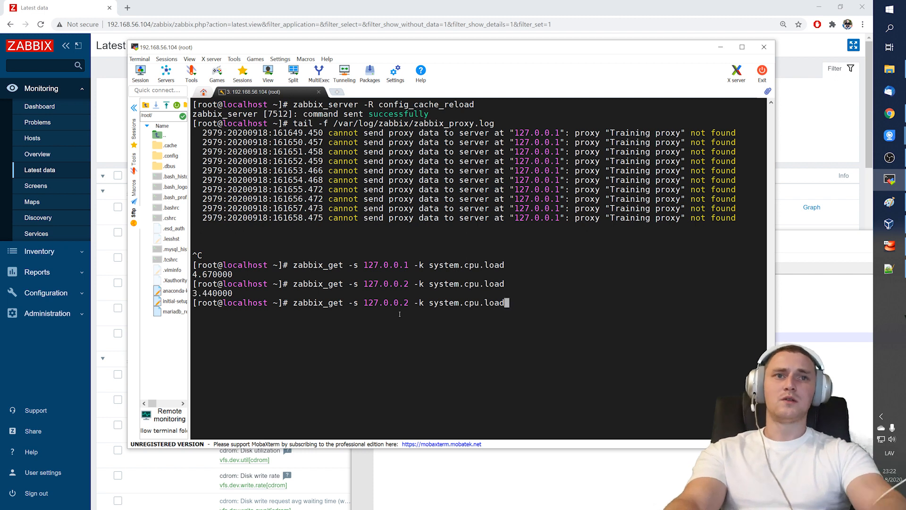
{"action": "key", "text": "Left"}
{"action": "key", "text": "Left"}
{"action": "key", "text": "Left"}
{"action": "key", "text": "Left"}
{"action": "key", "text": "Left"}
{"action": "key", "text": "Left"}
{"action": "key", "text": "Left"}
{"action": "key", "text": "Left"}
{"action": "key", "text": "Left"}
{"action": "key", "text": "Left"}
{"action": "key", "text": "Left"}
{"action": "key", "text": "Left"}
{"action": "key", "text": "Left"}
{"action": "key", "text": "Left"}
{"action": "key", "text": "Left"}
{"action": "key", "text": "Left"}
{"action": "key", "text": "Left"}
{"action": "key", "text": "Left"}
{"action": "key", "text": "Left"}
{"action": "key", "text": "Left"}
{"action": "key", "text": "Left"}
{"action": "key", "text": "Left"}
{"action": "key", "text": "Delete"}
{"action": "type", "text": "1"}
{"action": "key", "text": "Return"}
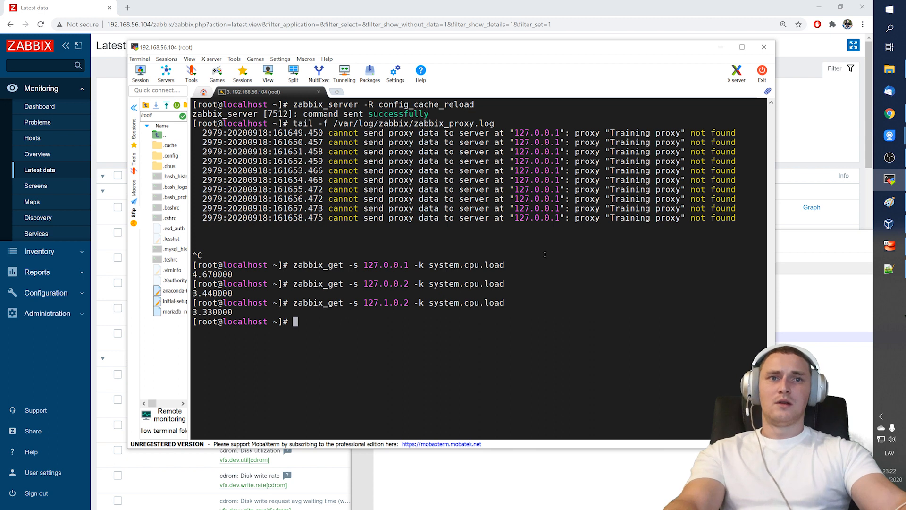
- Repeat the zabbix_get system.cpu.load query with the host address changed to 127.5.0.2
{"action": "key", "text": "Up"}
{"action": "key", "text": "Left"}
{"action": "key", "text": "Left"}
{"action": "key", "text": "Left"}
{"action": "key", "text": "Left"}
{"action": "key", "text": "Left"}
{"action": "key", "text": "Left"}
{"action": "key", "text": "Left"}
{"action": "key", "text": "Left"}
{"action": "key", "text": "Left"}
{"action": "key", "text": "Left"}
{"action": "key", "text": "Left"}
{"action": "key", "text": "Left"}
{"action": "key", "text": "Left"}
{"action": "key", "text": "Left"}
{"action": "key", "text": "Left"}
{"action": "key", "text": "Left"}
{"action": "key", "text": "Left"}
{"action": "key", "text": "Left"}
{"action": "key", "text": "Left"}
{"action": "key", "text": "Left"}
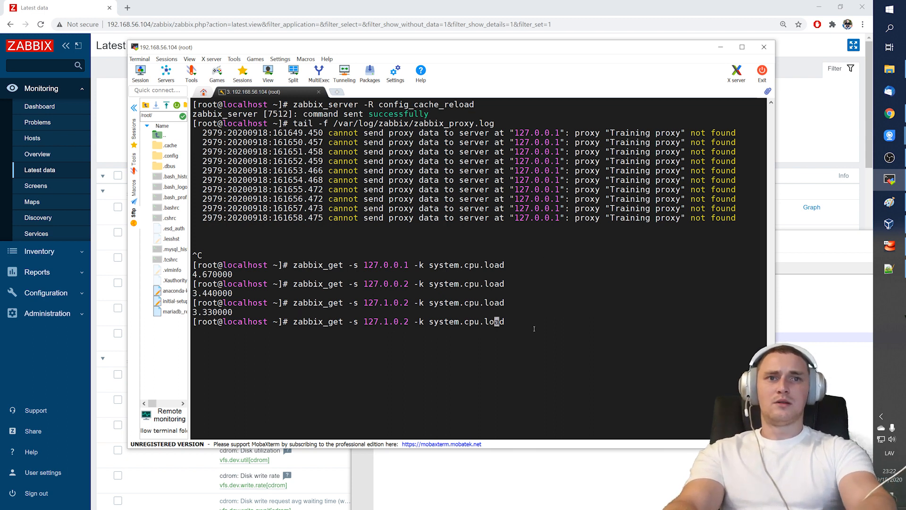
{"action": "key", "text": "Left"}
{"action": "key", "text": "BackSpace"}
{"action": "type", "text": "5"}
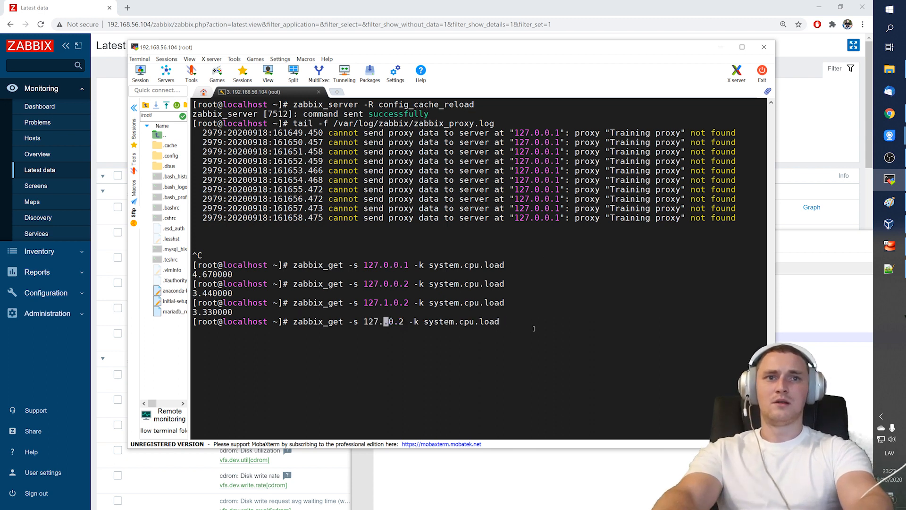
{"action": "key", "text": "Return"}
- Replace the host address in the previous command and run "zabbix_get -s 192.168.56.1 -k system.cpu.load"
{"action": "key", "text": "Up"}
{"action": "key", "text": "Home"}
{"action": "key", "text": "Right"}
{"action": "key", "text": "Right"}
{"action": "key", "text": "Right"}
{"action": "key", "text": "Right"}
{"action": "key", "text": "Right"}
{"action": "key", "text": "Right"}
{"action": "key", "text": "Right"}
{"action": "key", "text": "Right"}
{"action": "key", "text": "Right"}
{"action": "key", "text": "Right"}
{"action": "key", "text": "Right"}
{"action": "key", "text": "Right"}
{"action": "key", "text": "Right"}
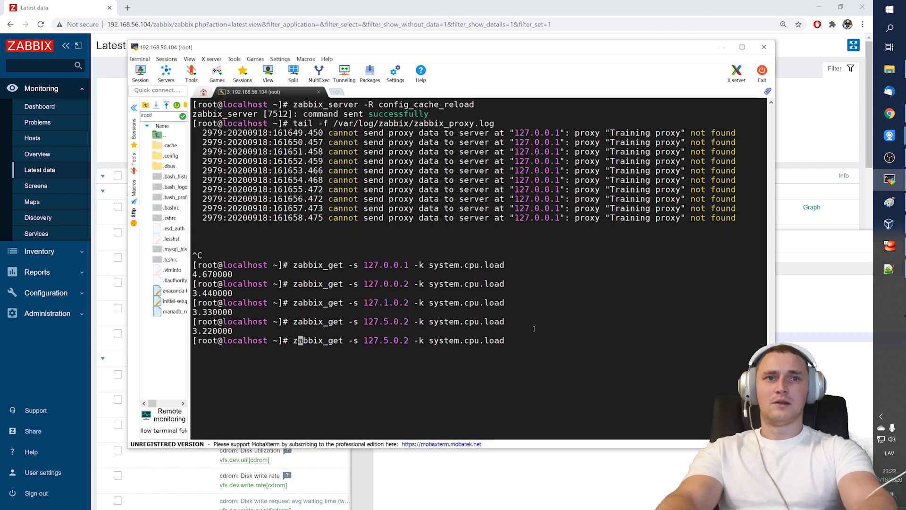
{"action": "key", "text": "Right"}
{"action": "key", "text": "Delete"}
{"action": "key", "text": "Delete"}
{"action": "key", "text": "Delete"}
{"action": "key", "text": "Delete"}
{"action": "key", "text": "Delete"}
{"action": "key", "text": "Delete"}
{"action": "key", "text": "Delete"}
{"action": "key", "text": "Delete"}
{"action": "key", "text": "Delete"}
{"action": "key", "text": "Delete"}
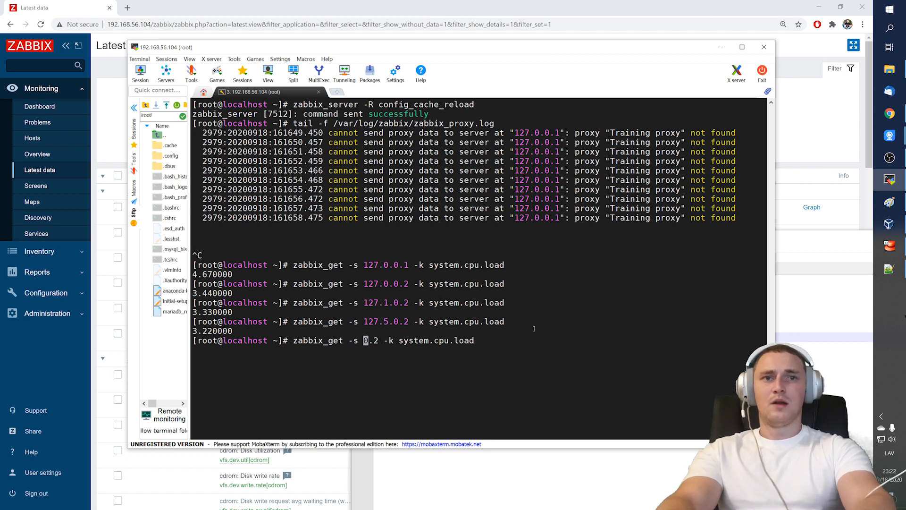
{"action": "type", "text": "192.168"}
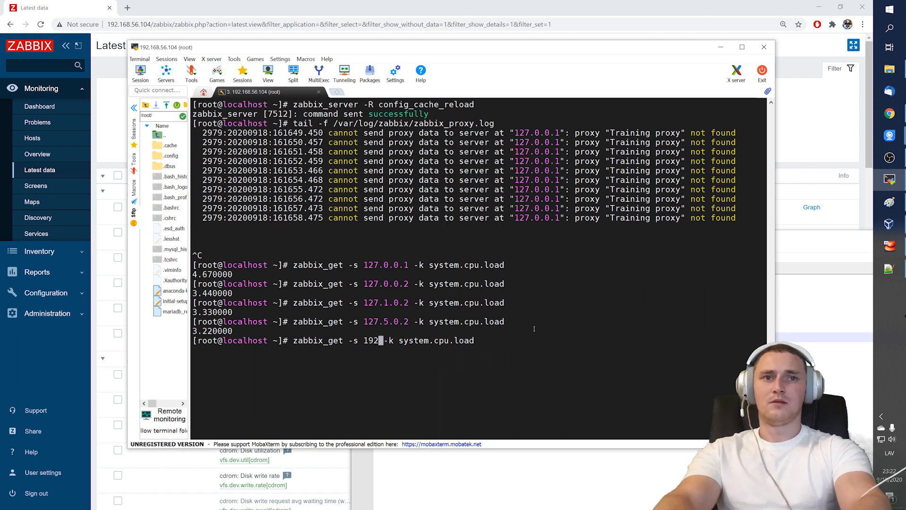
{"action": "type", "text": ".56.1"}
{"action": "key", "text": "Return"}
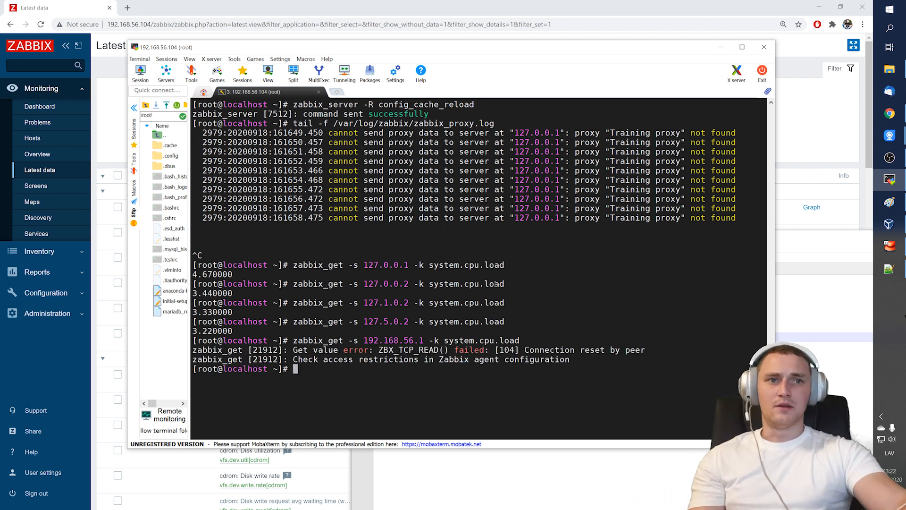
- Highlight the 192.168.56.1 query together with its output, and clear the terminal screen
{"action": "left_click_drag", "start_coordinate": [479, 351], "coordinate": [580, 358]}
{"action": "left_click", "coordinate": [641, 363]}
{"action": "left_click_drag", "start_coordinate": [637, 367], "coordinate": [193, 339]}
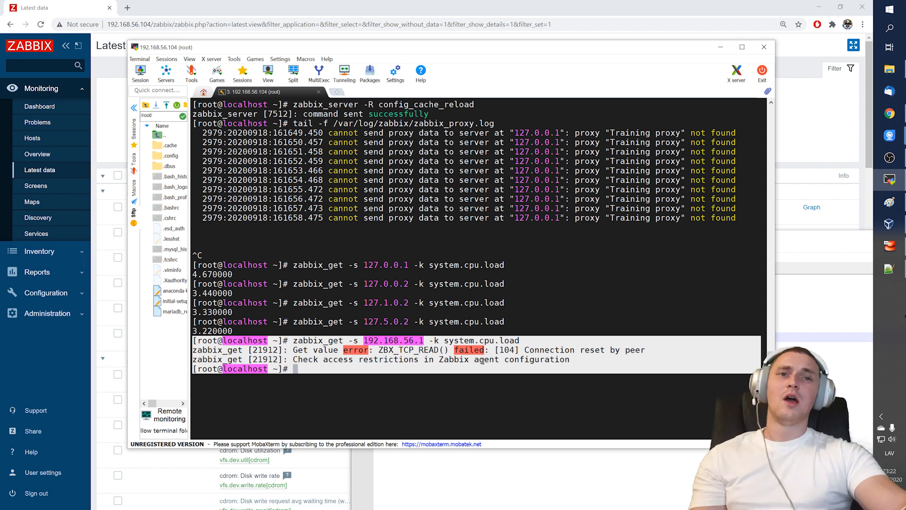
{"action": "left_click", "coordinate": [514, 356]}
{"action": "key", "text": "ctrl+c"}
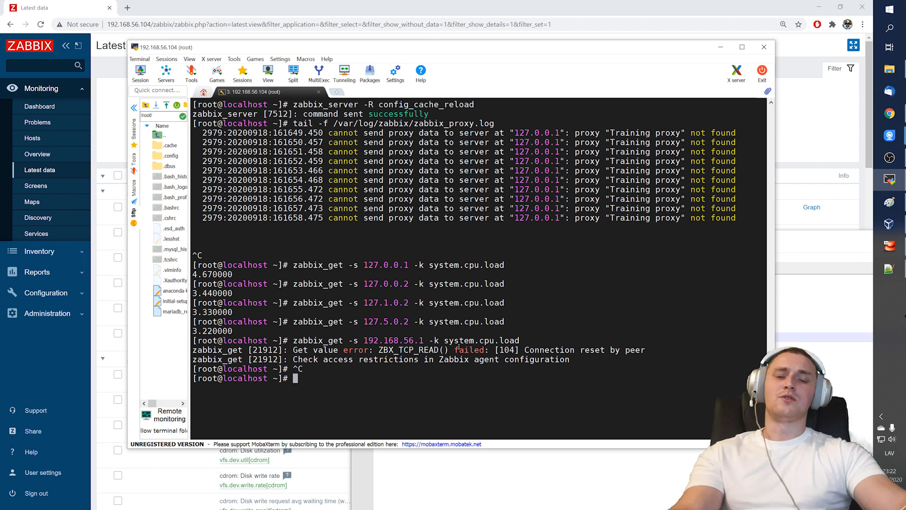
{"action": "key", "text": "ctrl+l"}
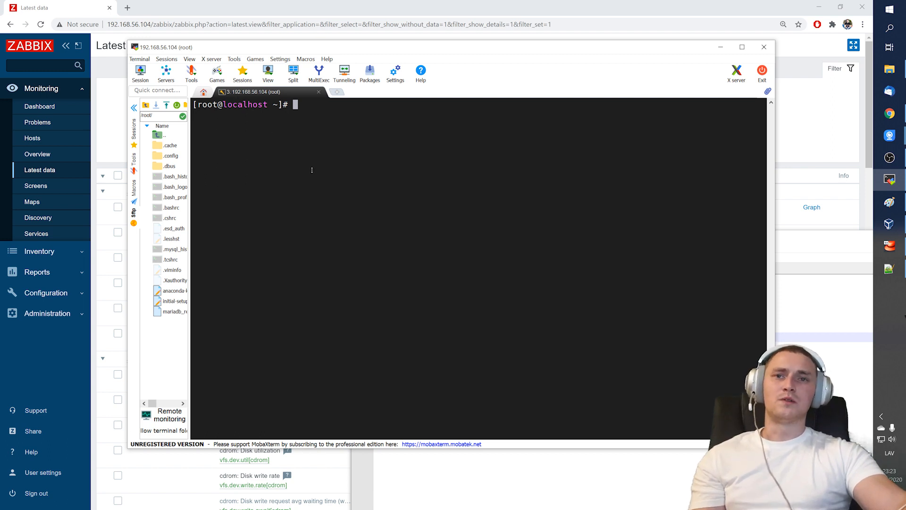
- Minimize the terminal, return to the Paint diagram and undo the black outline and the crosses over the second agent and its arrow
{"action": "left_click", "coordinate": [720, 47]}
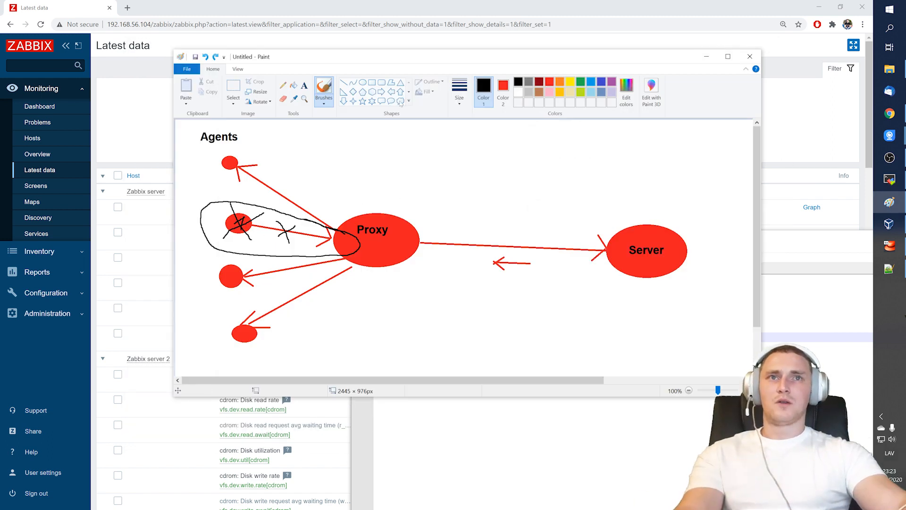
{"action": "left_click", "coordinate": [393, 52]}
{"action": "key", "text": "ctrl+z"}
{"action": "key", "text": "ctrl+z"}
{"action": "key", "text": "ctrl+z"}
{"action": "key", "text": "ctrl+z"}
{"action": "key", "text": "ctrl+z"}
{"action": "key", "text": "ctrl+z"}
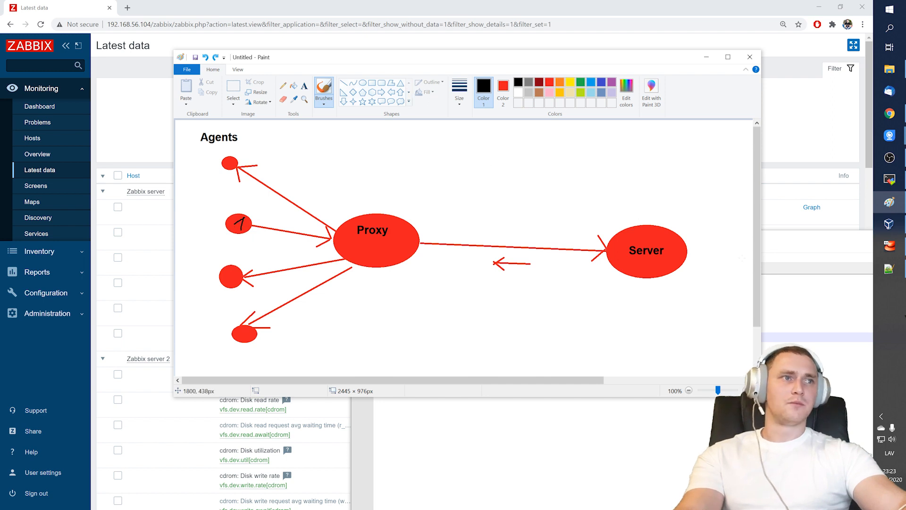
- Switch to Notepad++ and add "a) check proxy logs" and "b) check agent logs" under note 1, "Proxy can't connect to agent"
{"action": "left_click", "coordinate": [889, 268]}
{"action": "key", "text": "Up"}
{"action": "key", "text": "Up"}
{"action": "key", "text": "Up"}
{"action": "key", "text": "Up"}
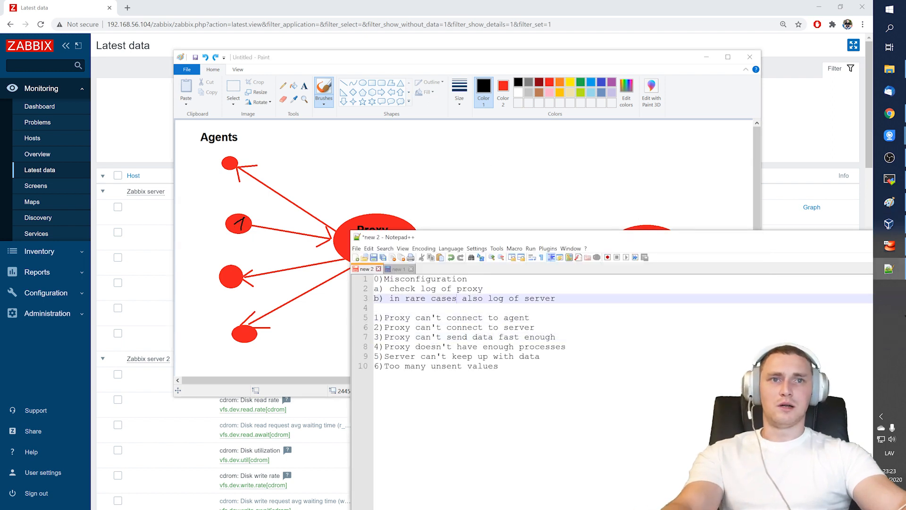
{"action": "key", "text": "Down"}
{"action": "key", "text": "Down"}
{"action": "key", "text": "Return"}
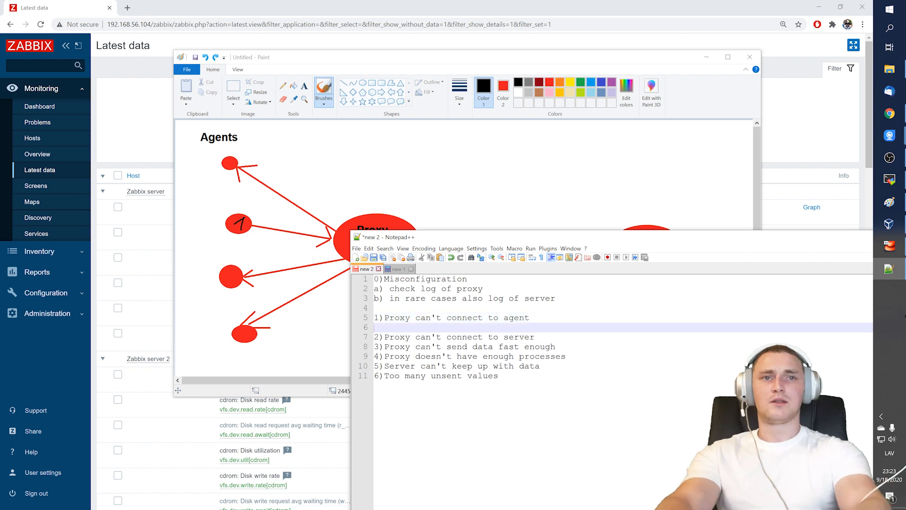
{"action": "type", "text": "a) check p"}
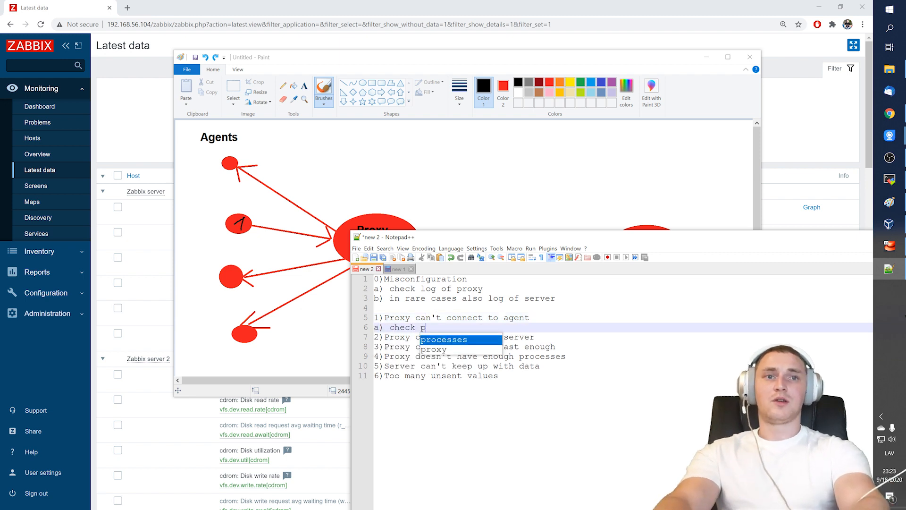
{"action": "type", "text": "roxy logs"}
{"action": "key", "text": "Return"}
{"action": "type", "text": "b"}
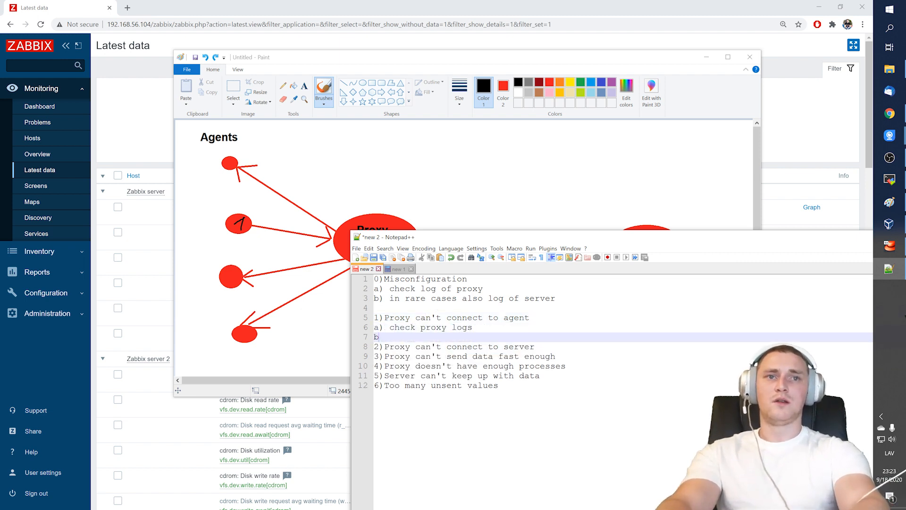
{"action": "type", "text": ") check agent logs"}
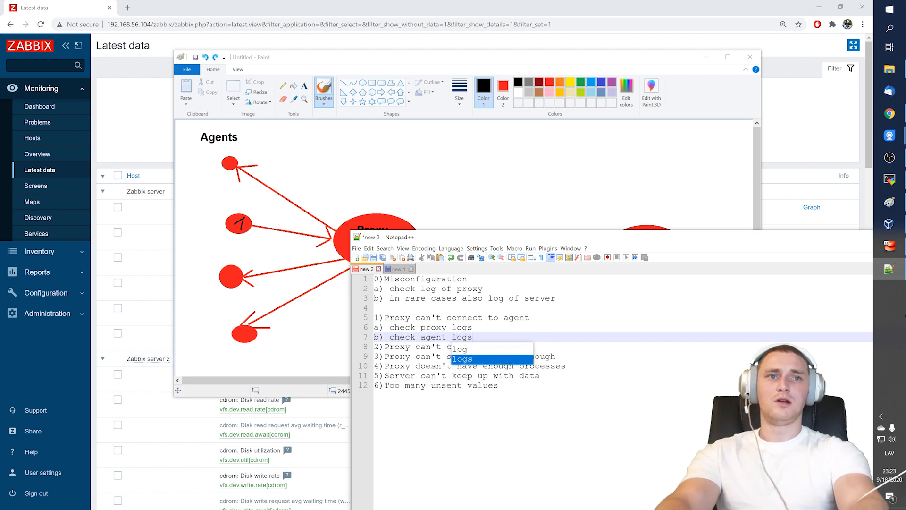
{"action": "key", "text": "Return"}
- Add the line "c) isolate not working agent, or if all are bad then it's network problem." under note 1
{"action": "key", "text": "Return"}
{"action": "type", "text": "c) "}
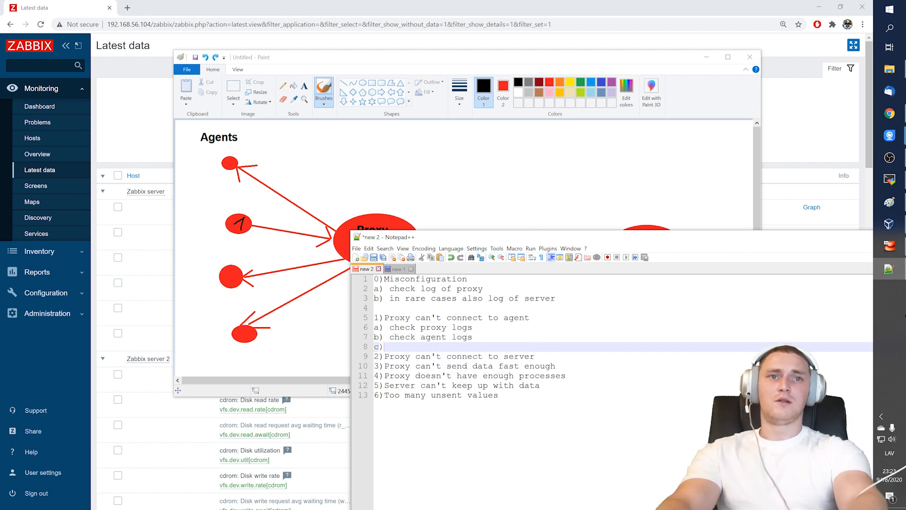
{"action": "type", "text": "isolate"}
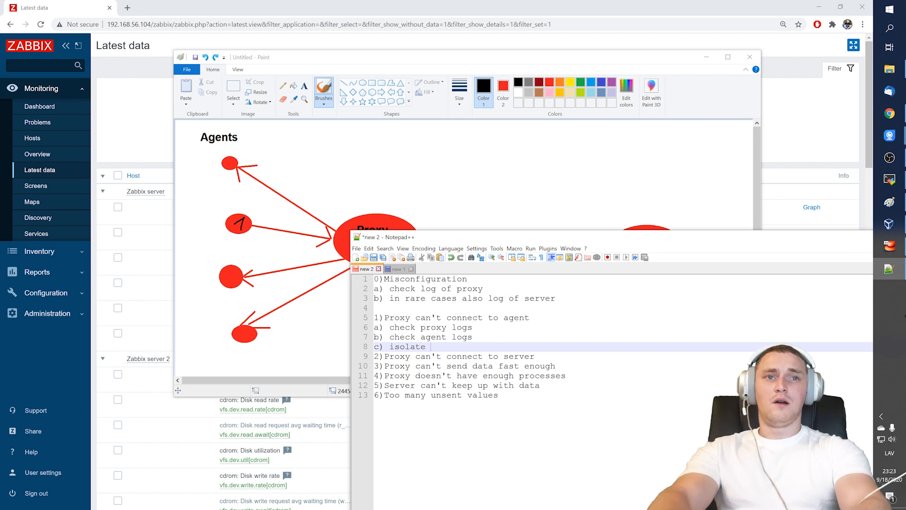
{"action": "type", "text": " not "}
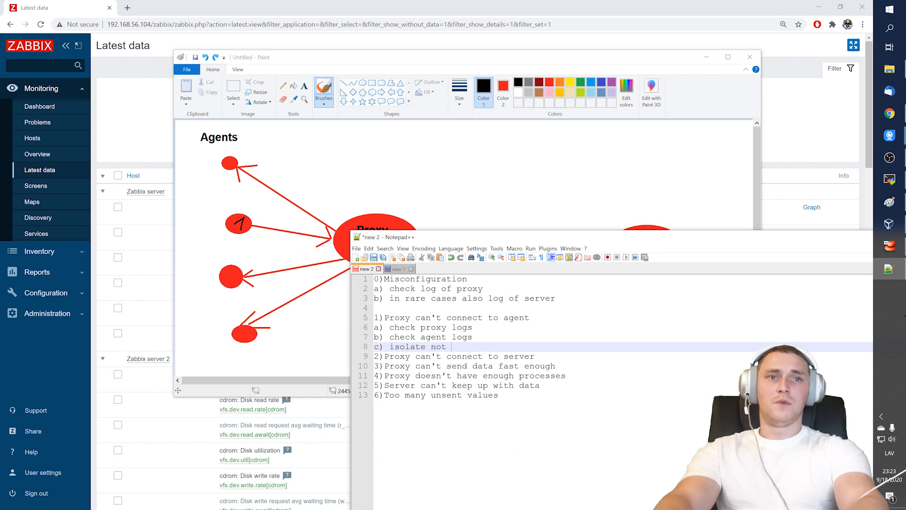
{"action": "type", "text": "working agent, or if all are bad then it's netw"}
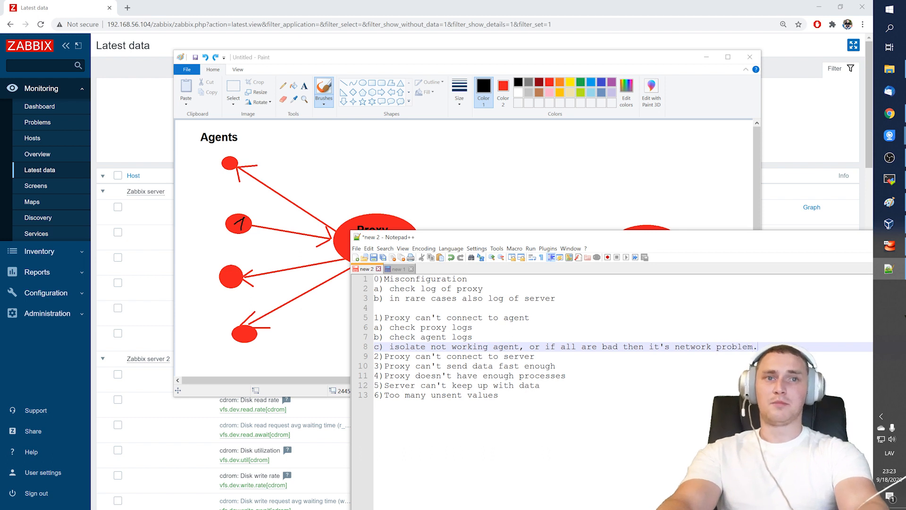
{"action": "type", "text": "ork problem."}
- Add the line "d) use zabbix-get or snmpget to test connection from proxy to host" under note 1
{"action": "key", "text": "Return"}
{"action": "type", "text": "d) "}
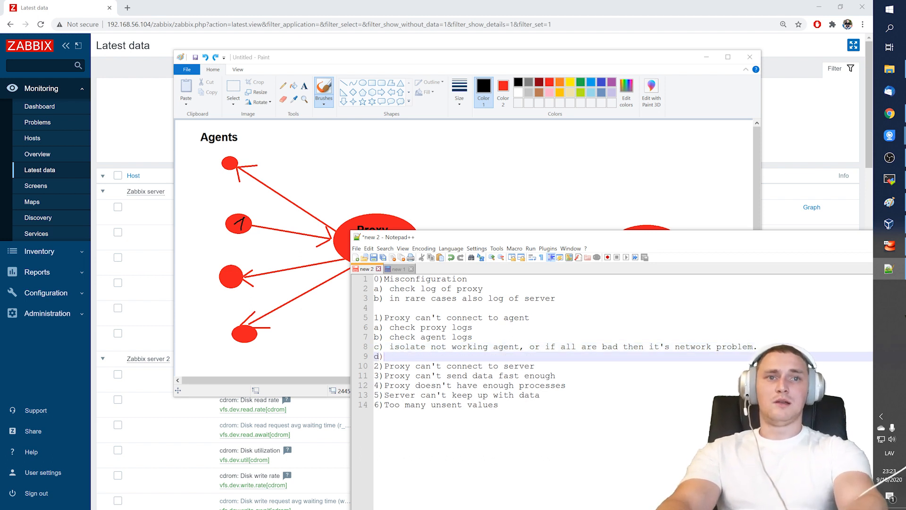
{"action": "type", "text": "use "}
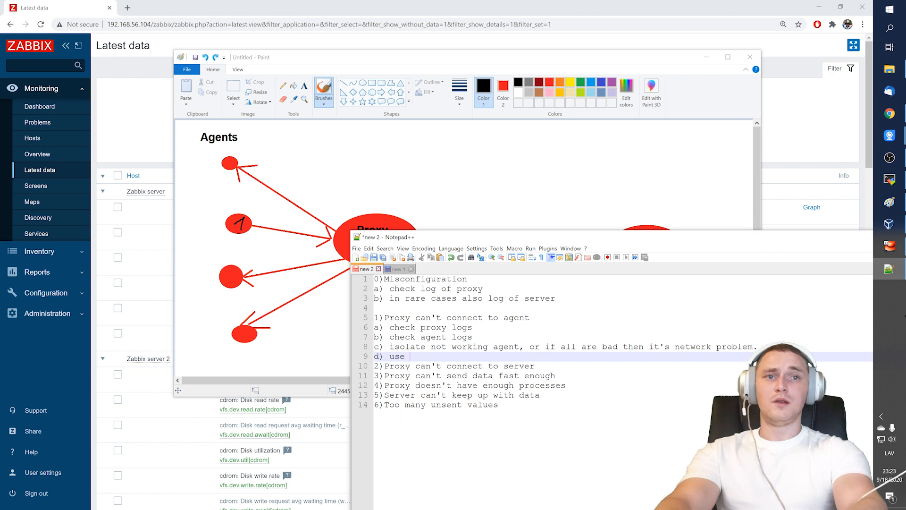
{"action": "type", "text": "zabbix-get or"}
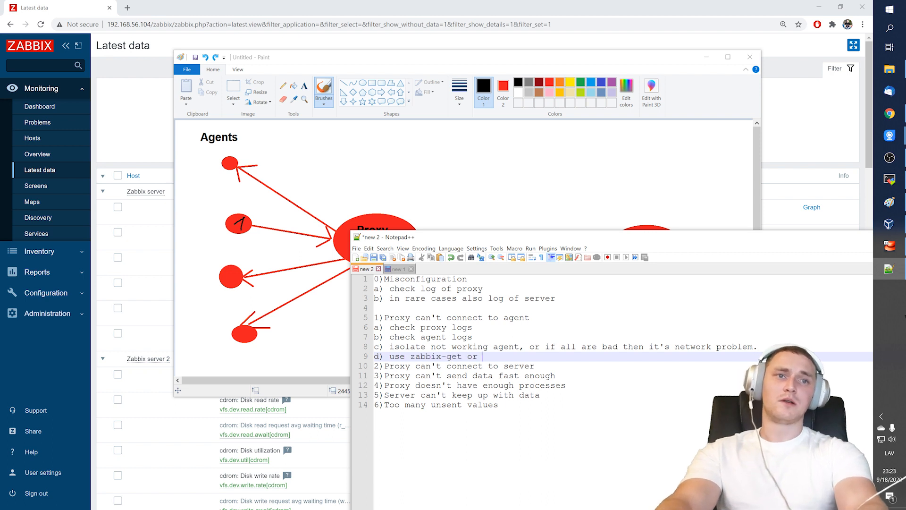
{"action": "type", "text": " snmpget"}
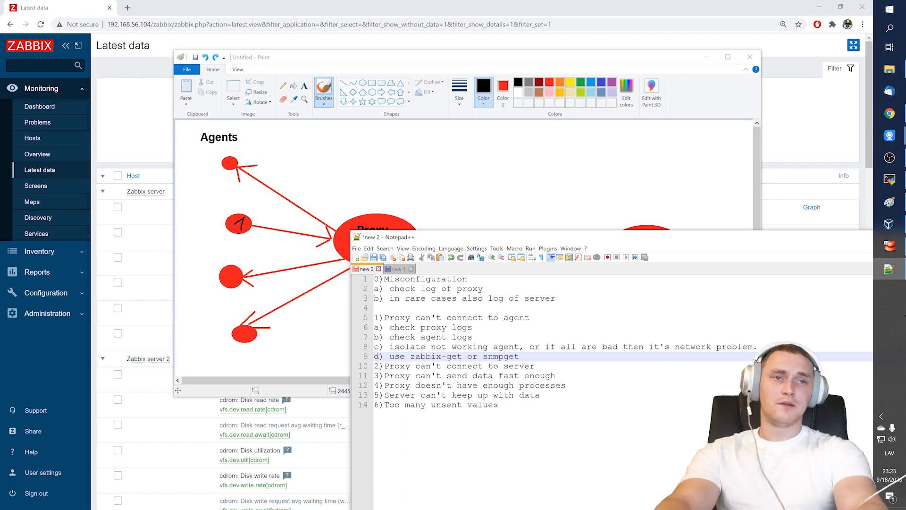
{"action": "type", "text": " to test "}
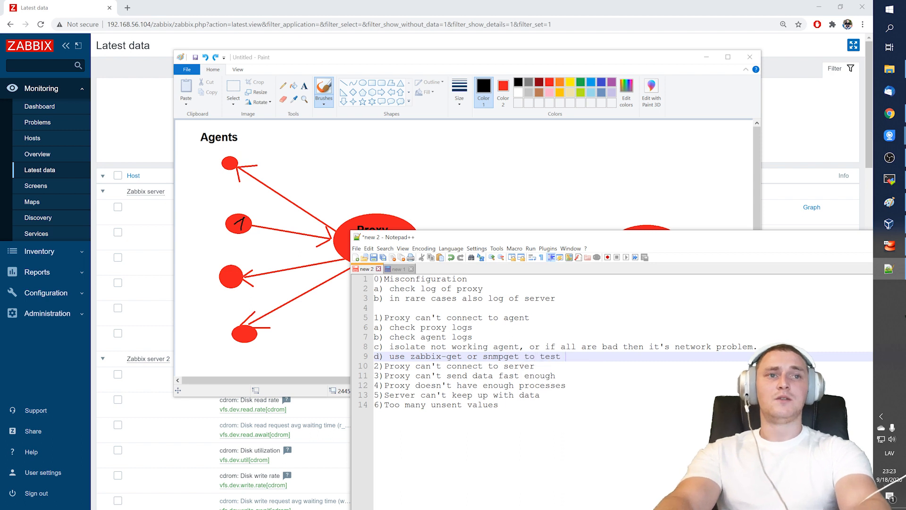
{"action": "type", "text": "connectio"}
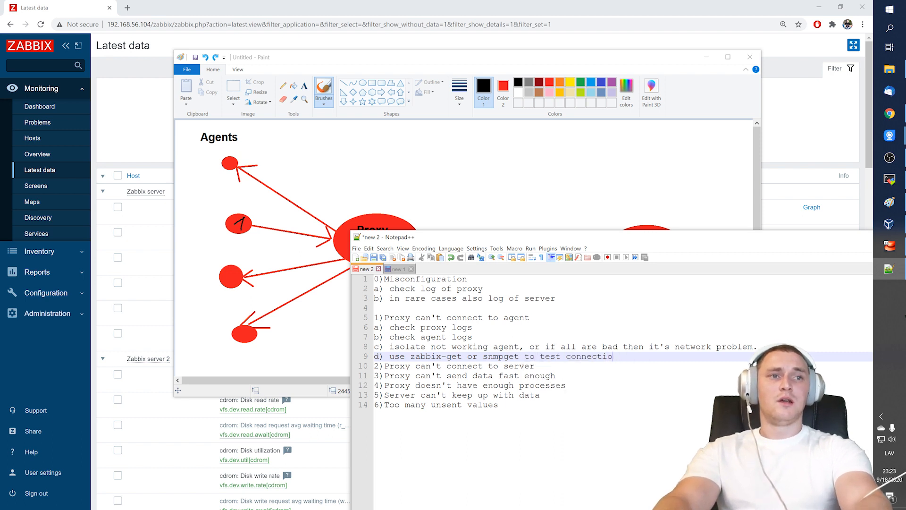
{"action": "type", "text": "pn from proxy to "}
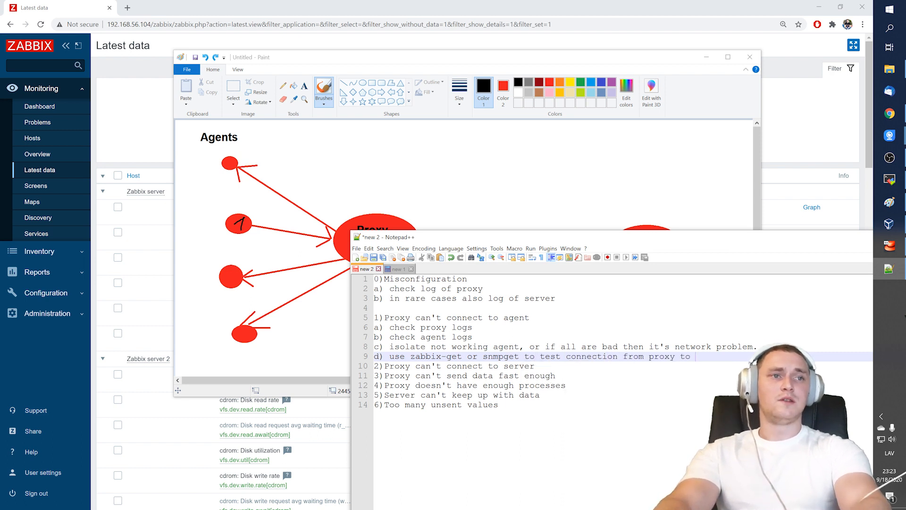
{"action": "type", "text": "host"}
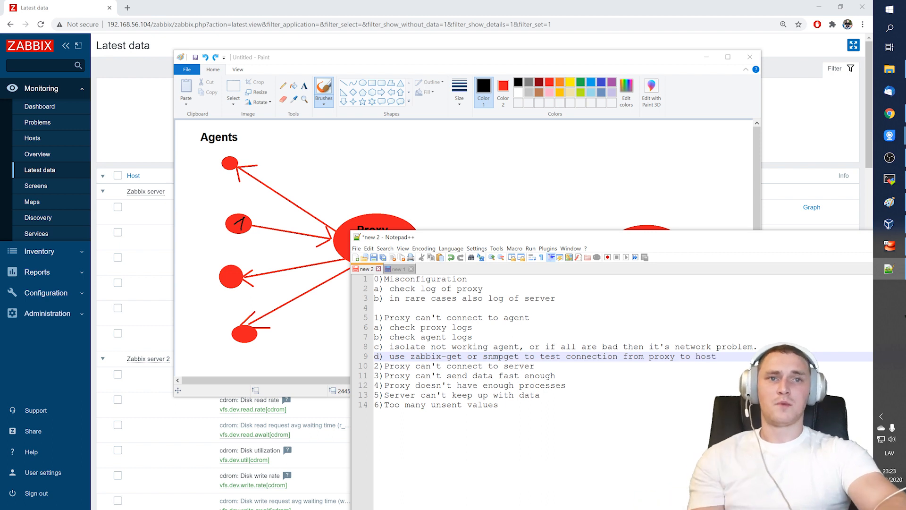
- Insert two line breaks to separate item d from note 2, and move the Notepad++ window higher on the desktop
{"action": "key", "text": "Return"}
{"action": "key", "text": "Return"}
{"action": "left_click_drag", "start_coordinate": [479, 238], "coordinate": [479, 106]}
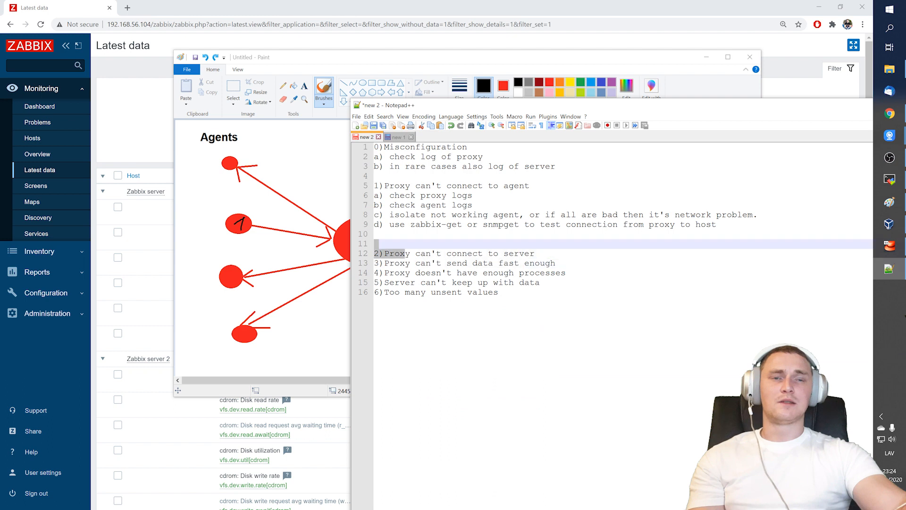
- Switch to Paint, cross out the proxy-to-server arrow in red, and draw a curved line from Proxy ending in a vertical bar before Server
{"action": "left_click", "coordinate": [340, 58]}
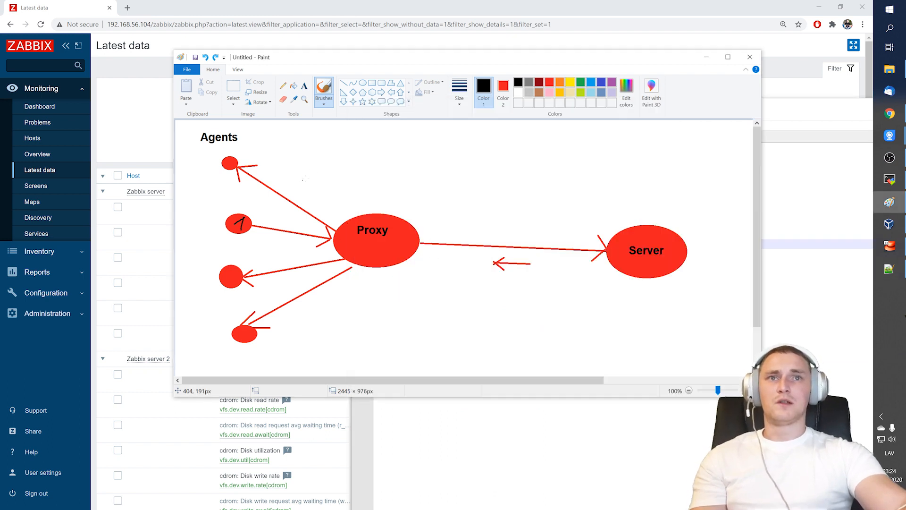
{"action": "left_click", "coordinate": [549, 82]}
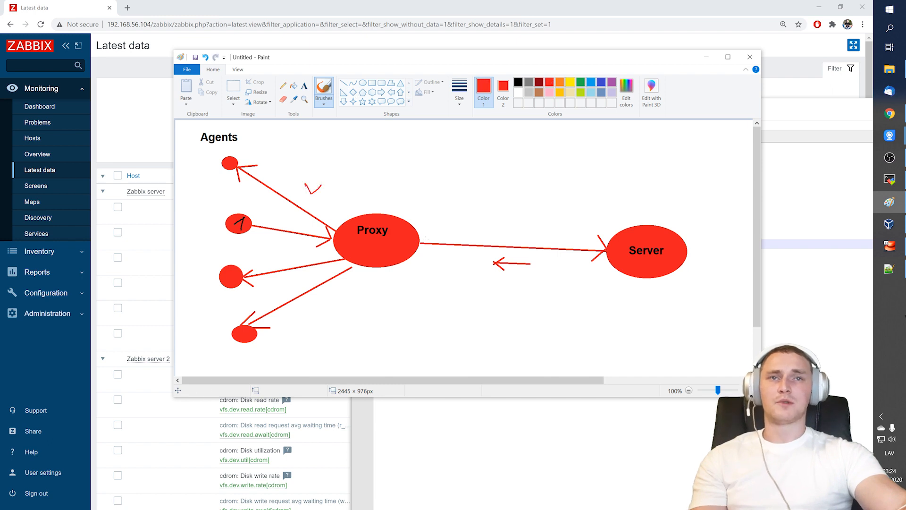
{"action": "left_click_drag", "start_coordinate": [493, 222], "coordinate": [545, 286]}
{"action": "left_click_drag", "start_coordinate": [529, 235], "coordinate": [496, 258]}
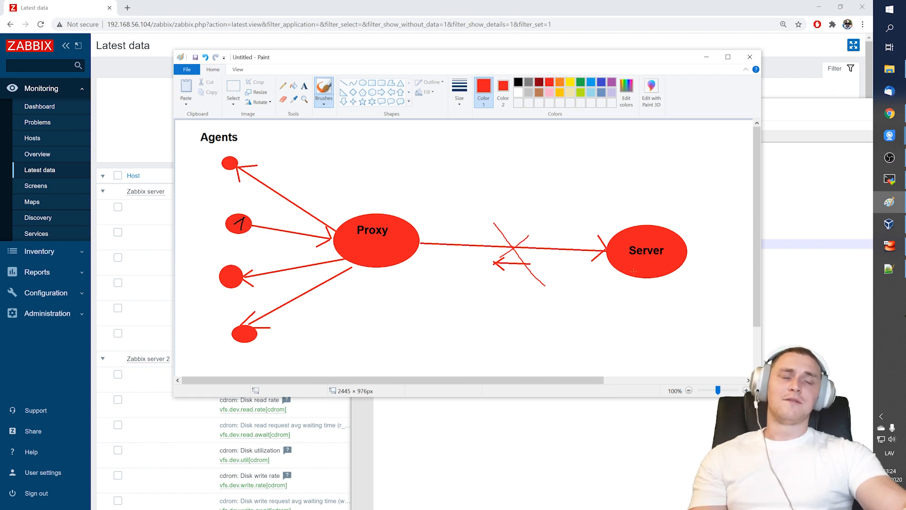
{"action": "mouse_move", "coordinate": [405, 218]}
{"action": "left_mouse_down"}
{"action": "mouse_move", "coordinate": [430, 193]}
{"action": "mouse_move", "coordinate": [538, 196]}
{"action": "mouse_move", "coordinate": [535, 220]}
{"action": "left_mouse_up"}
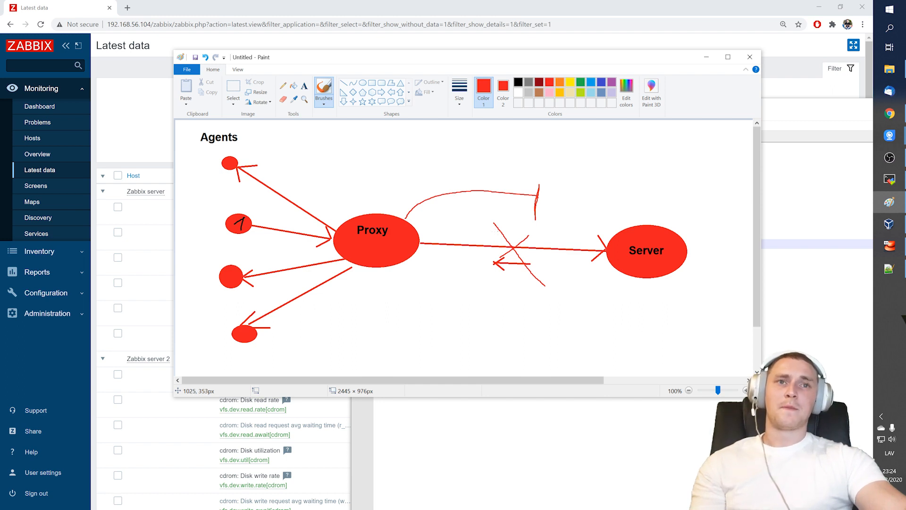
- Switch to the MobaXterm terminal and recall from history the command "tail -f /var/log/zabbix/zabbix_proxy.log" to follow the proxy log
{"action": "left_click", "coordinate": [889, 179]}
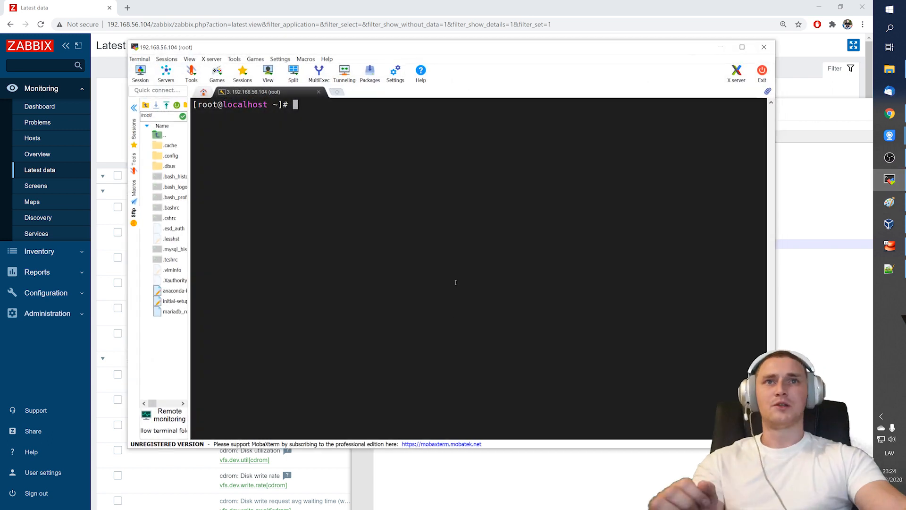
{"action": "type", "text": "tail"}
{"action": "key", "text": "Up"}
{"action": "key", "text": "Up"}
{"action": "key", "text": "Up"}
{"action": "key", "text": "ctrl+c"}
{"action": "key", "text": "ctrl+r"}
{"action": "type", "text": "ta"}
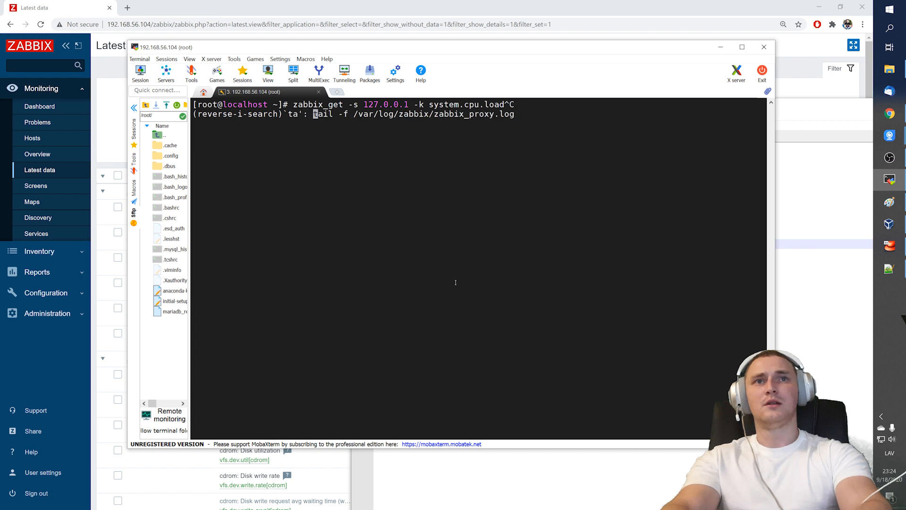
{"action": "key", "text": "Return"}
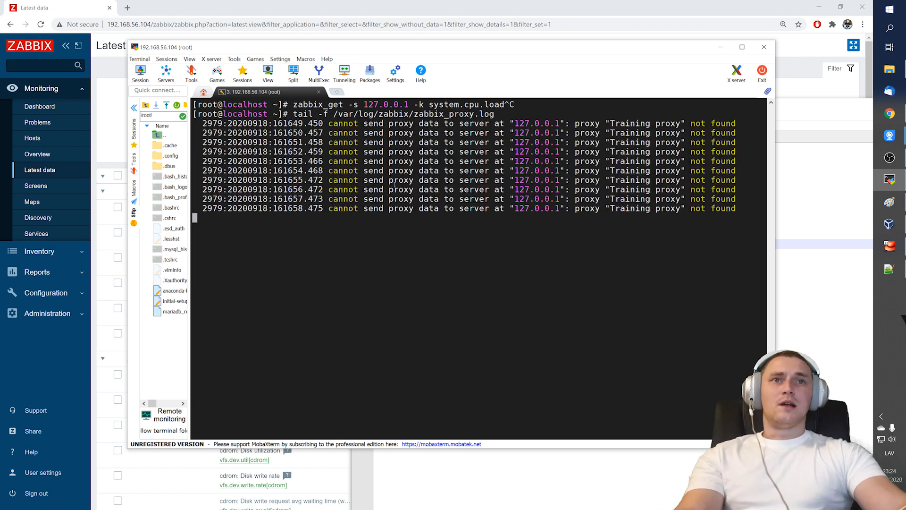
- Stop following the proxy log and examine the proxy name in the "cannot send proxy data to server" entries
{"action": "key", "text": "ctrl+c"}
{"action": "left_click_drag", "start_coordinate": [343, 170], "coordinate": [683, 173]}
{"action": "triple_click", "coordinate": [635, 190]}
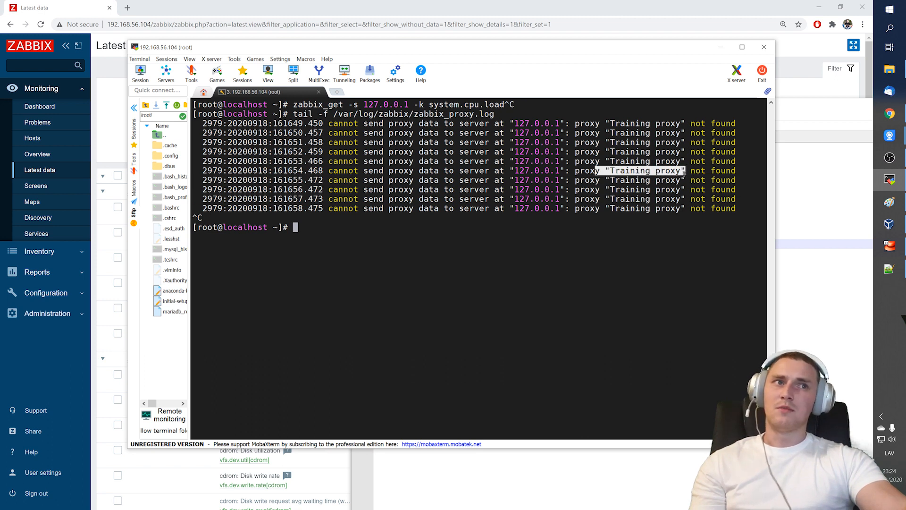
{"action": "left_click", "coordinate": [658, 193]}
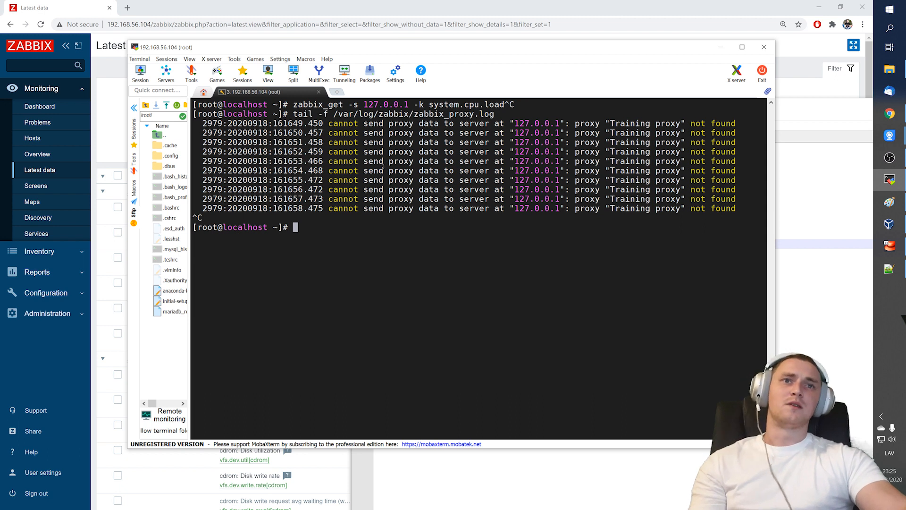
- Return to Paint and undo the cross over the proxy-to-server arrow and the curved line with its end bar
{"action": "left_click", "coordinate": [721, 47]}
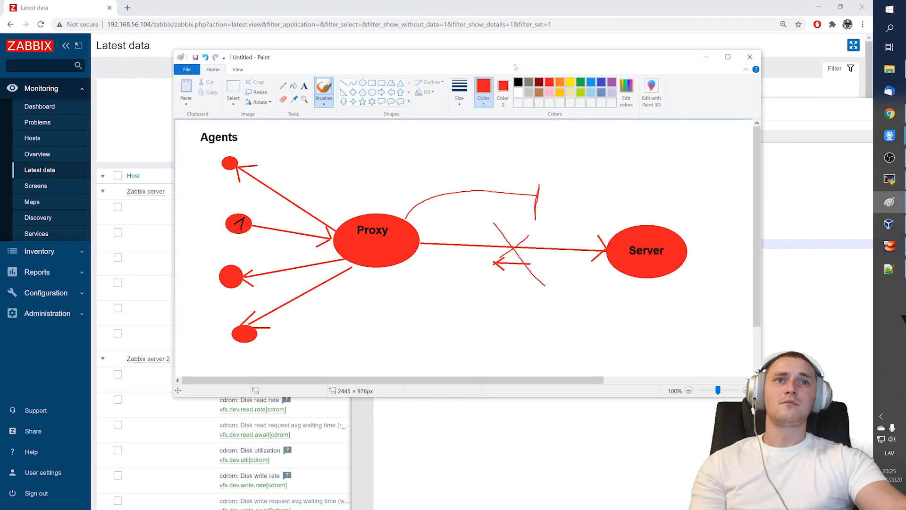
{"action": "key", "text": "ctrl+z"}
{"action": "key", "text": "ctrl+z"}
{"action": "key", "text": "ctrl+z"}
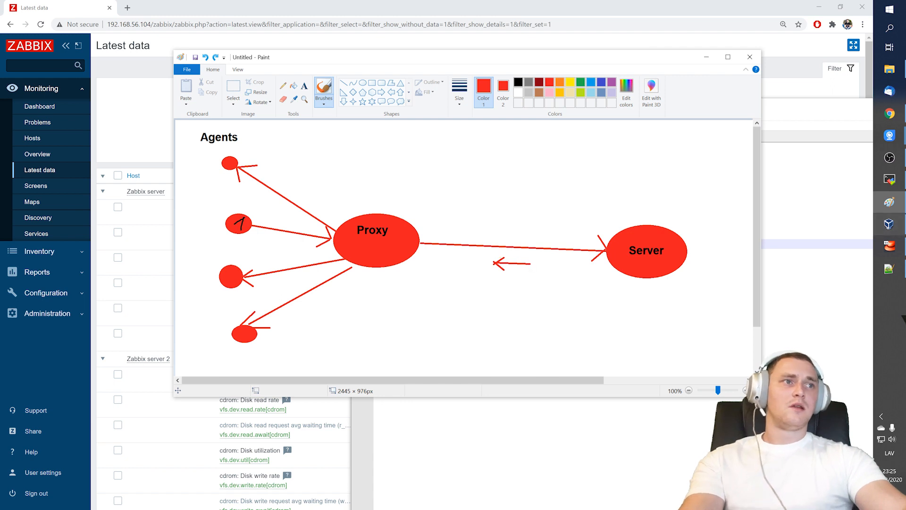
- Switch to Notepad++ and add the line "a) check proxy logs" under note 2, followed by two blank lines
{"action": "left_click", "coordinate": [890, 269]}
{"action": "left_click", "coordinate": [535, 254]}
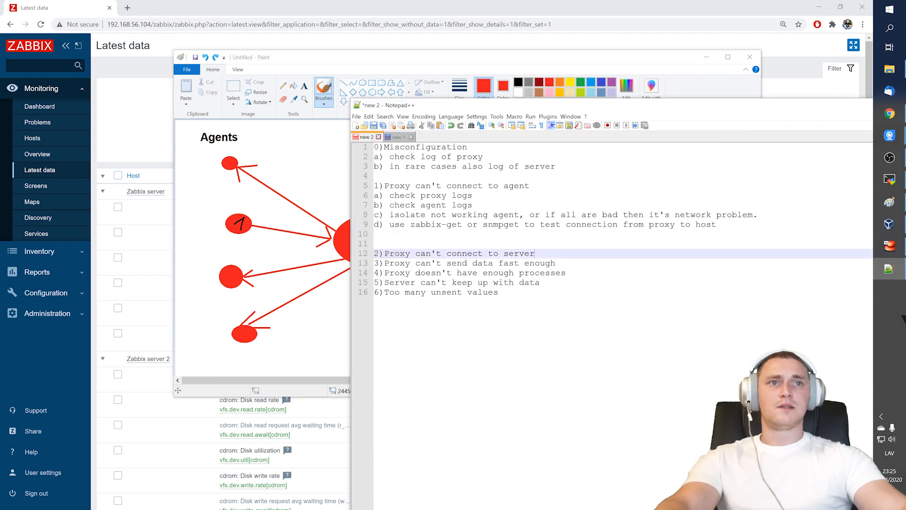
{"action": "key", "text": "Return"}
{"action": "type", "text": "a) check proxy logs"}
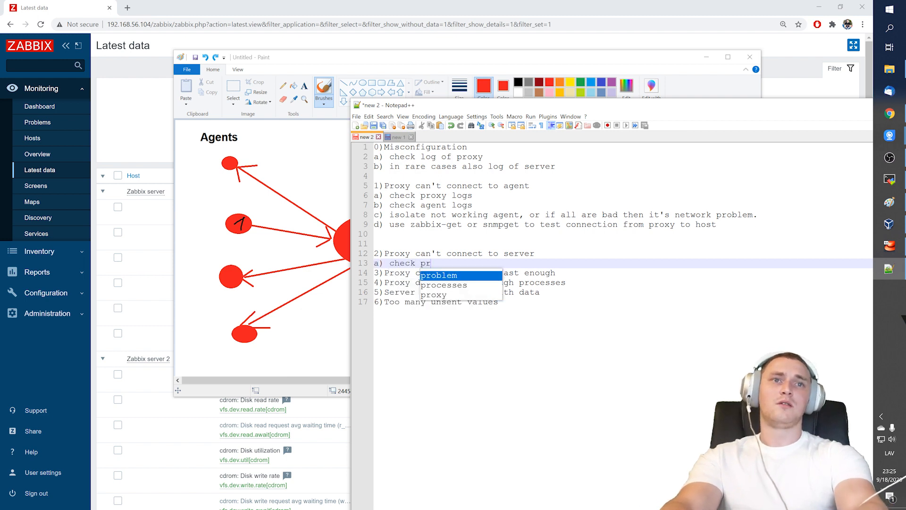
{"action": "key", "text": "Return"}
{"action": "key", "text": "Return"}
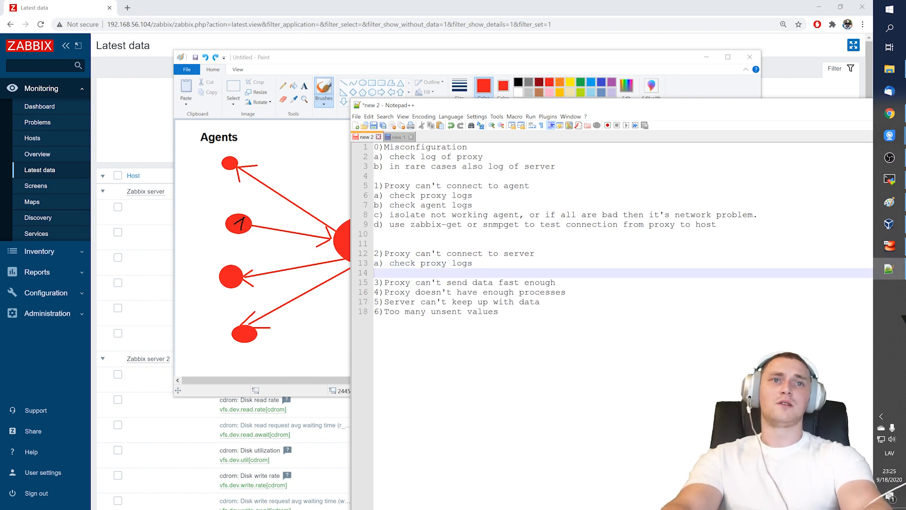
{"action": "key", "text": "BackSpace"}
{"action": "key", "text": "Return"}
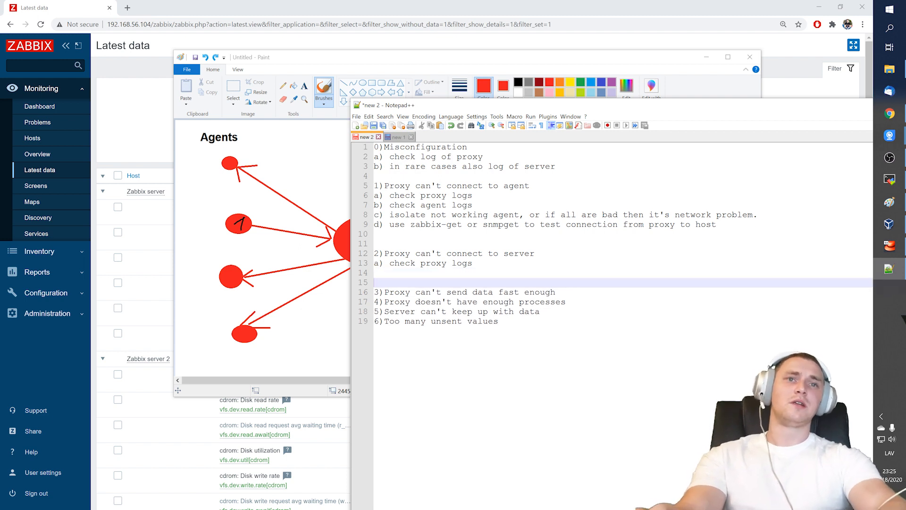
- Remove the extra blank lines before notes 2 and 3, leaving one each, and move the Notepad++ window higher on the desktop
{"action": "left_click", "coordinate": [376, 244]}
{"action": "key", "text": "BackSpace"}
{"action": "left_click", "coordinate": [375, 272]}
{"action": "key", "text": "BackSpace"}
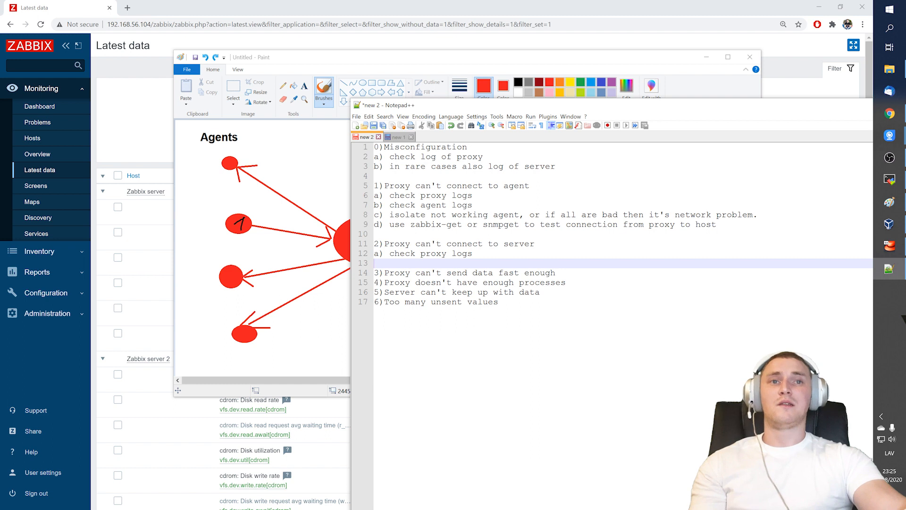
{"action": "left_click_drag", "start_coordinate": [467, 106], "coordinate": [461, 52]}
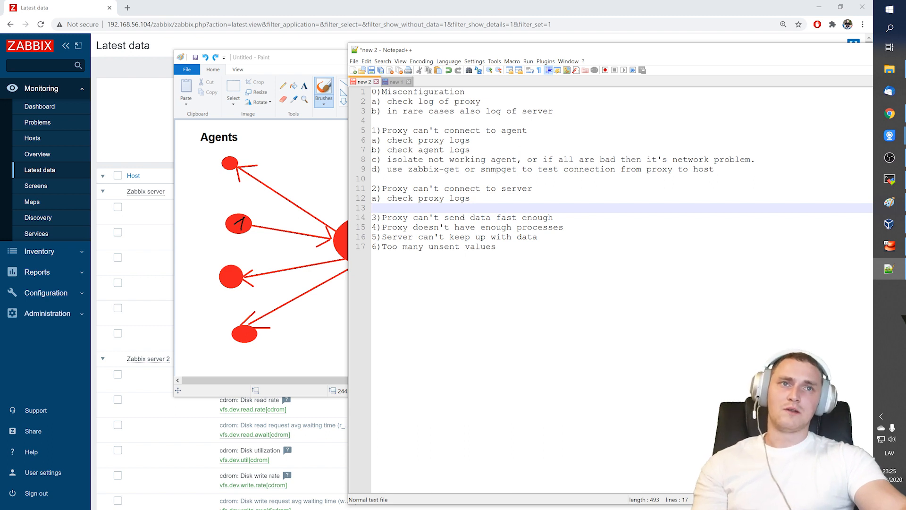
- Insert two blank lines below note 3 "Proxy can't send data fast enough" and place the cursor on the first one
{"action": "left_click", "coordinate": [388, 228]}
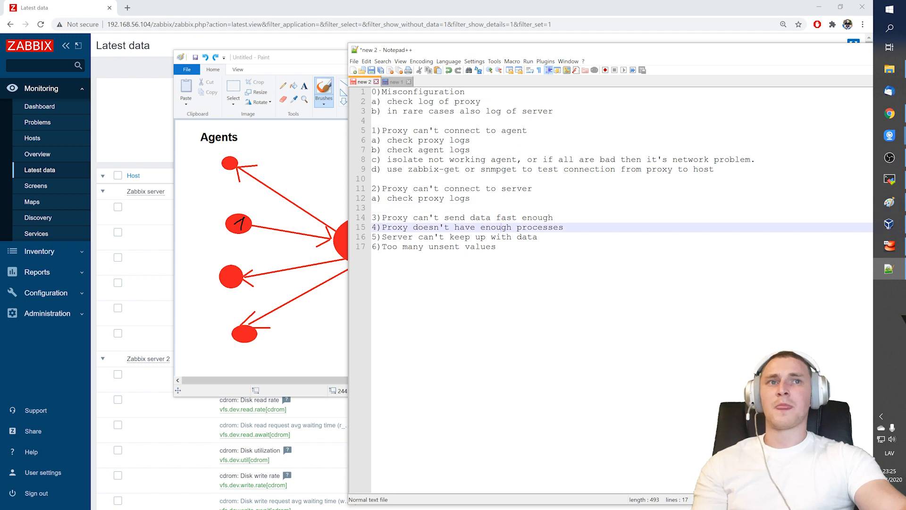
{"action": "left_click_drag", "start_coordinate": [387, 218], "coordinate": [553, 217]}
{"action": "left_click", "coordinate": [553, 218]}
{"action": "key", "text": "Return"}
{"action": "key", "text": "Return"}
{"action": "key", "text": "Up"}
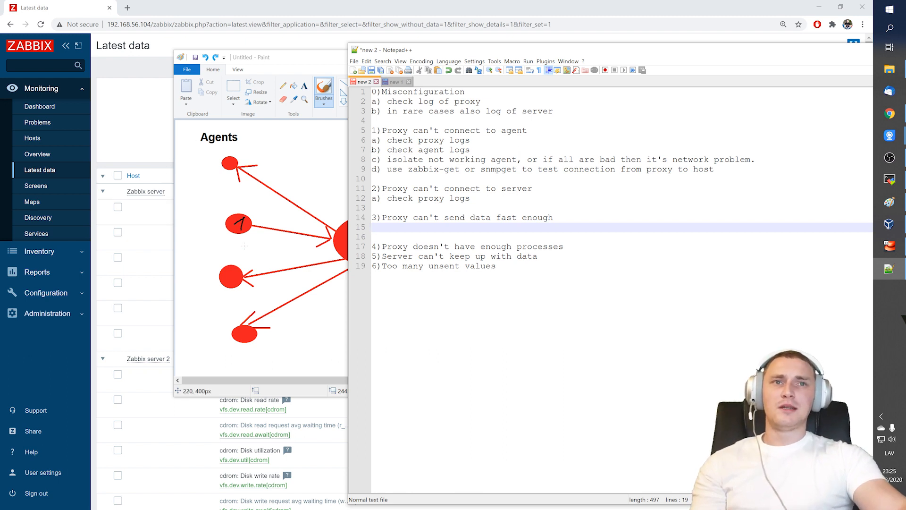
- Switch to Paint and sketch a small black graph with two axes and a broken data curve above the proxy-to-server arrow
{"action": "left_click_drag", "start_coordinate": [272, 58], "coordinate": [234, 49]}
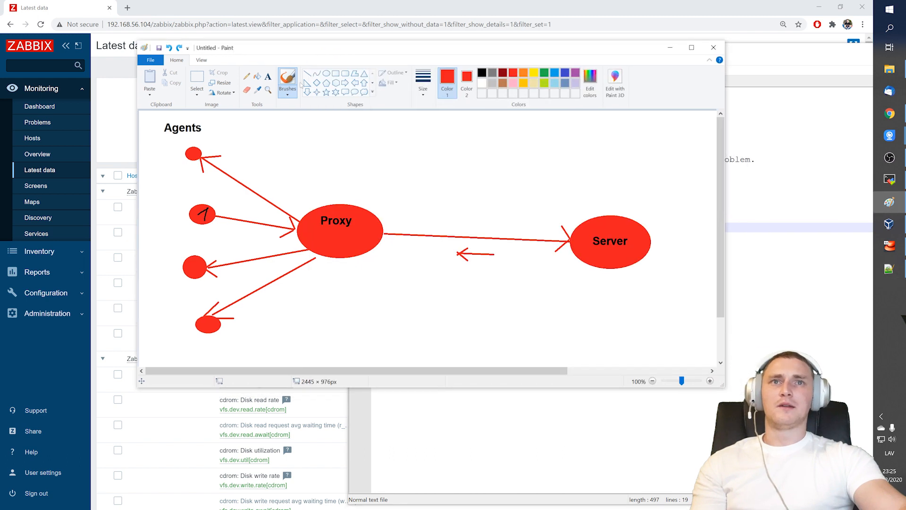
{"action": "left_click", "coordinate": [481, 72]}
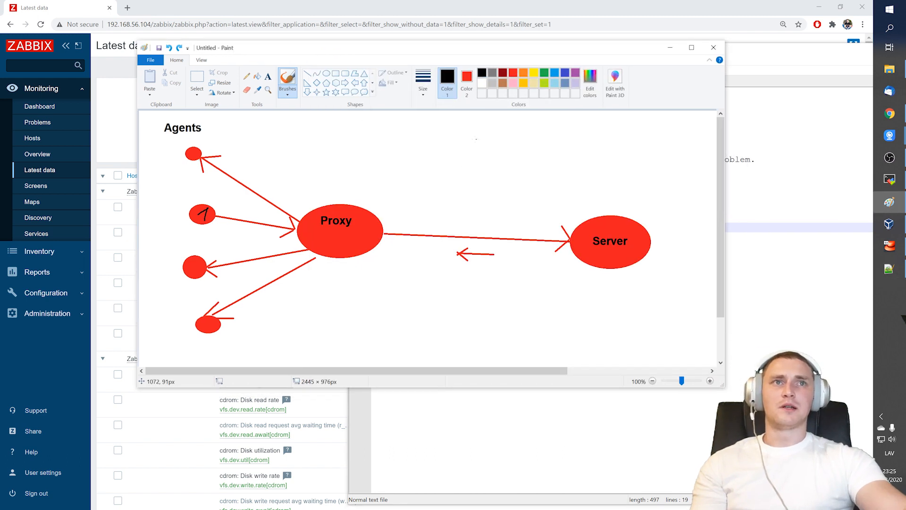
{"action": "mouse_move", "coordinate": [434, 128]}
{"action": "left_mouse_down"}
{"action": "mouse_move", "coordinate": [433, 158]}
{"action": "mouse_move", "coordinate": [573, 174]}
{"action": "left_mouse_up"}
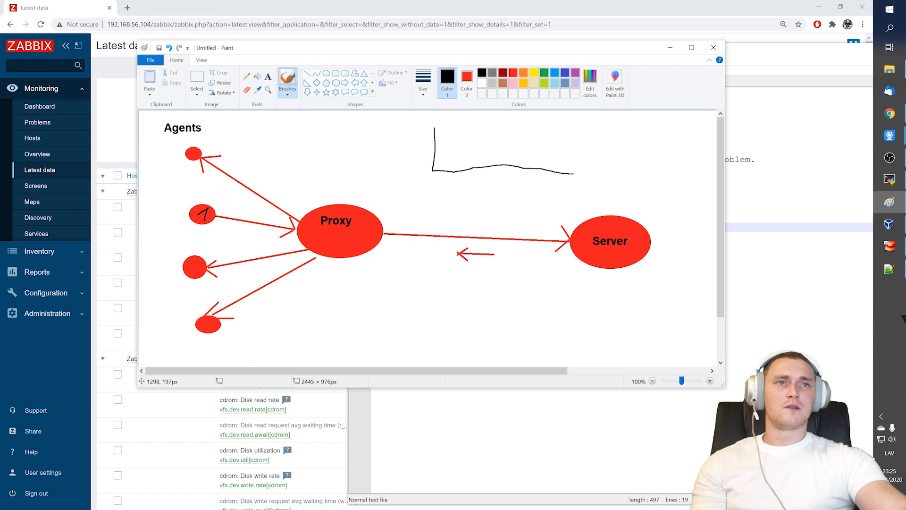
{"action": "mouse_move", "coordinate": [435, 172]}
{"action": "left_mouse_down"}
{"action": "mouse_move", "coordinate": [441, 159]}
{"action": "mouse_move", "coordinate": [490, 141]}
{"action": "left_mouse_up"}
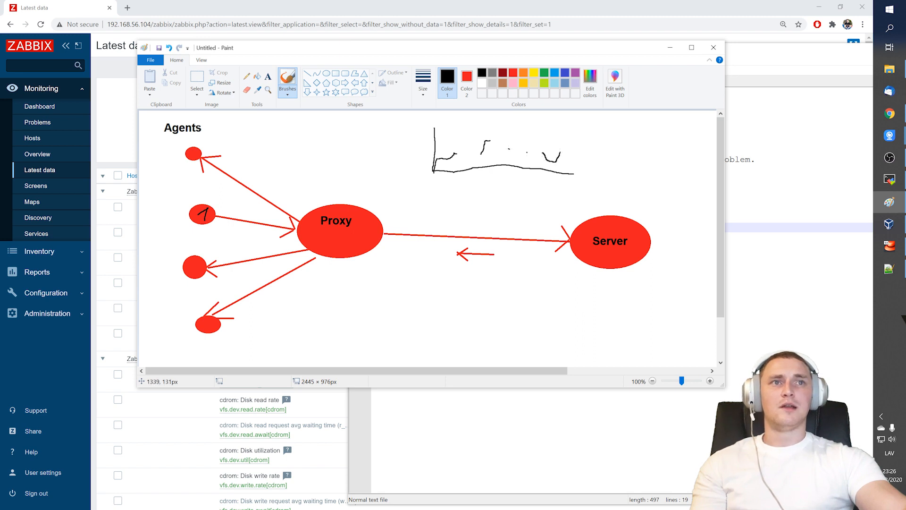
{"action": "left_click_drag", "start_coordinate": [566, 150], "coordinate": [571, 149]}
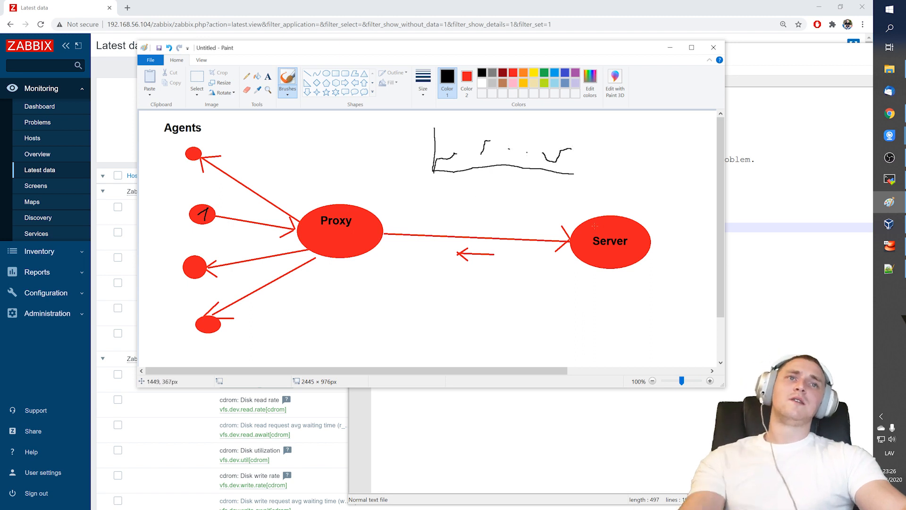
- Erase the black graph sketch by deleting its area with white as the background color
{"action": "left_click", "coordinate": [196, 82]}
{"action": "mouse_move", "coordinate": [596, 125]}
{"action": "left_mouse_down"}
{"action": "mouse_move", "coordinate": [419, 182]}
{"action": "mouse_move", "coordinate": [601, 120]}
{"action": "left_mouse_up"}
{"action": "key", "text": "Delete"}
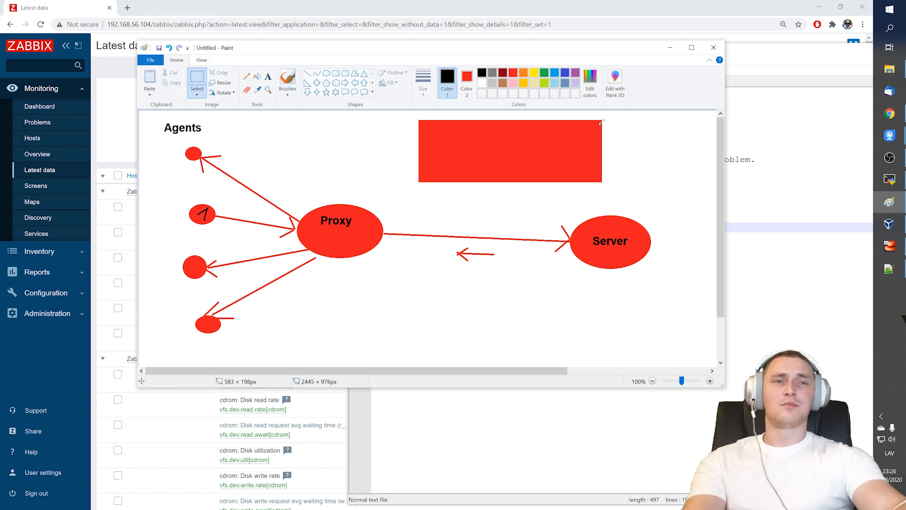
{"action": "left_click", "coordinate": [466, 83]}
{"action": "left_click", "coordinate": [482, 83]}
{"action": "left_click_drag", "start_coordinate": [412, 115], "coordinate": [630, 187]}
{"action": "key", "text": "Delete"}
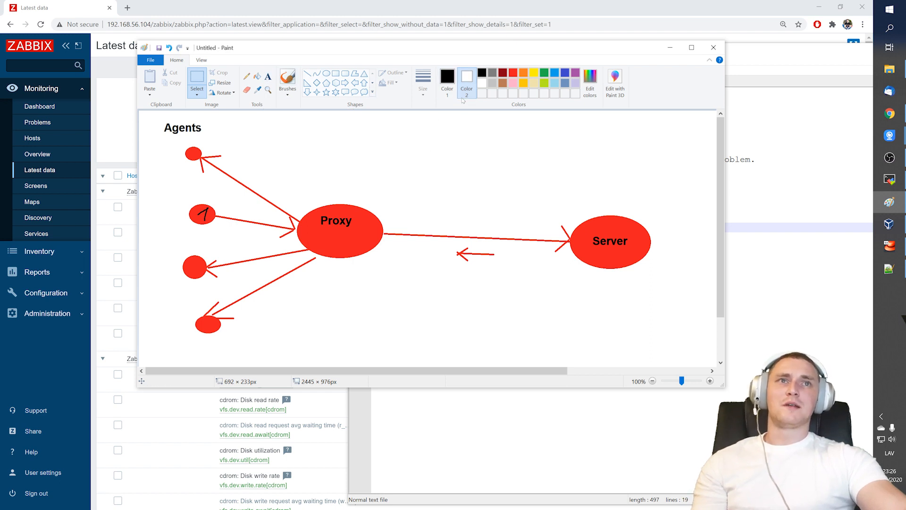
- Draw a rounded rectangle about 108 × 142 px above the Proxy ellipse, with a black outline and red fill
{"action": "left_click", "coordinate": [512, 73]}
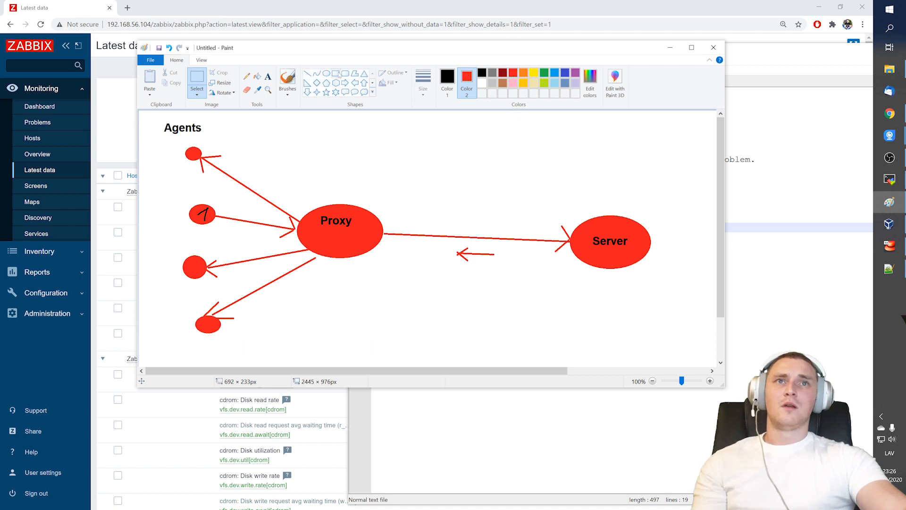
{"action": "left_click", "coordinate": [335, 74]}
{"action": "left_click", "coordinate": [345, 73]}
{"action": "left_click_drag", "start_coordinate": [319, 145], "coordinate": [352, 189]}
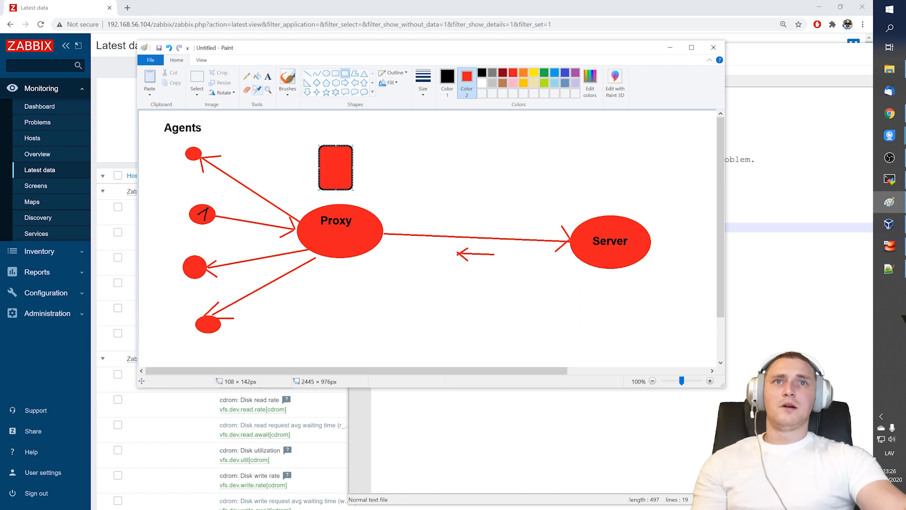
- Brush a black curved arrow from the rounded rectangle toward Server, and scribble inside the rectangle down to its corner
{"action": "left_click", "coordinate": [287, 78]}
{"action": "mouse_move", "coordinate": [351, 184]}
{"action": "left_mouse_down"}
{"action": "mouse_move", "coordinate": [420, 186]}
{"action": "mouse_move", "coordinate": [514, 206]}
{"action": "mouse_move", "coordinate": [528, 218]}
{"action": "left_mouse_up"}
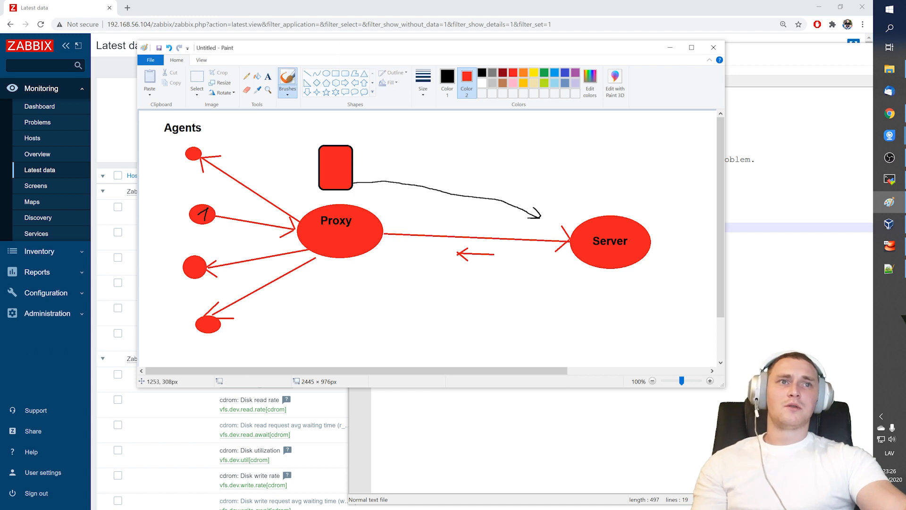
{"action": "left_click_drag", "start_coordinate": [342, 185], "coordinate": [333, 148]}
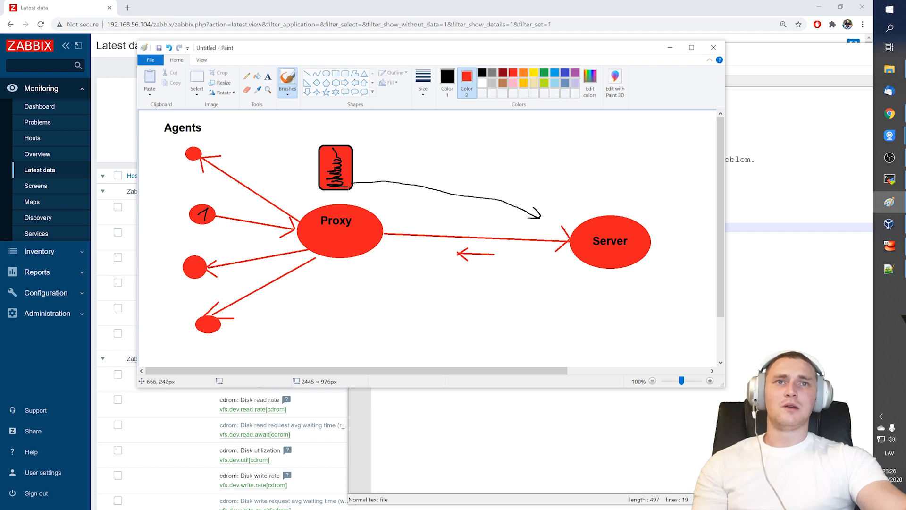
{"action": "mouse_move", "coordinate": [355, 186]}
{"action": "left_mouse_down"}
{"action": "mouse_move", "coordinate": [343, 187]}
{"action": "mouse_move", "coordinate": [352, 181]}
{"action": "left_mouse_up"}
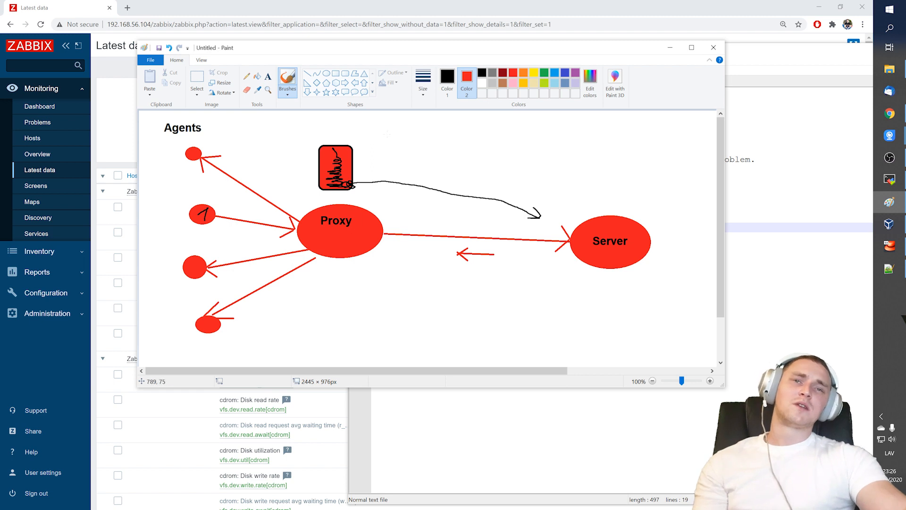
- Undo the scribbles, the black arrow and the rounded rectangle above the Proxy ellipse
{"action": "key", "text": "ctrl+z"}
{"action": "key", "text": "ctrl+z"}
{"action": "key", "text": "ctrl+z"}
{"action": "key", "text": "ctrl+z"}
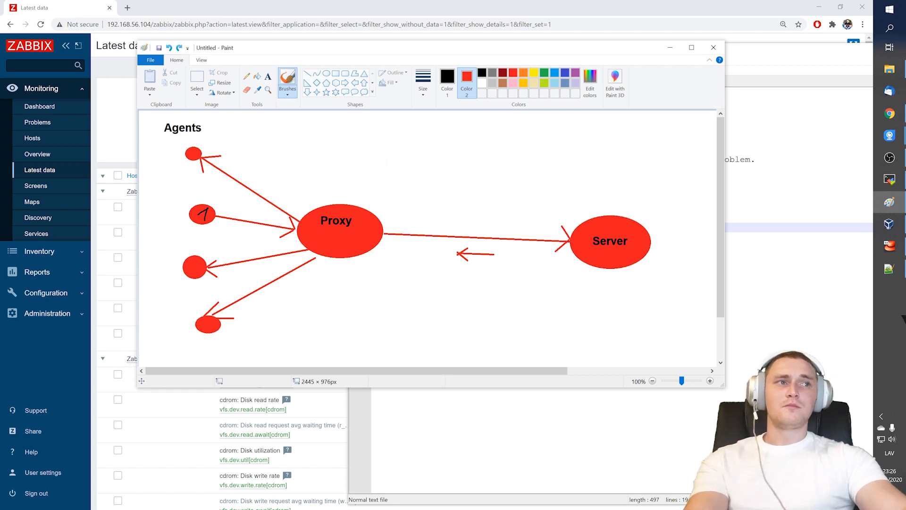
- Switch to the MobaXterm terminal and run "ps ax | grep sender" to list the proxy's sender processes
{"action": "left_click", "coordinate": [889, 180]}
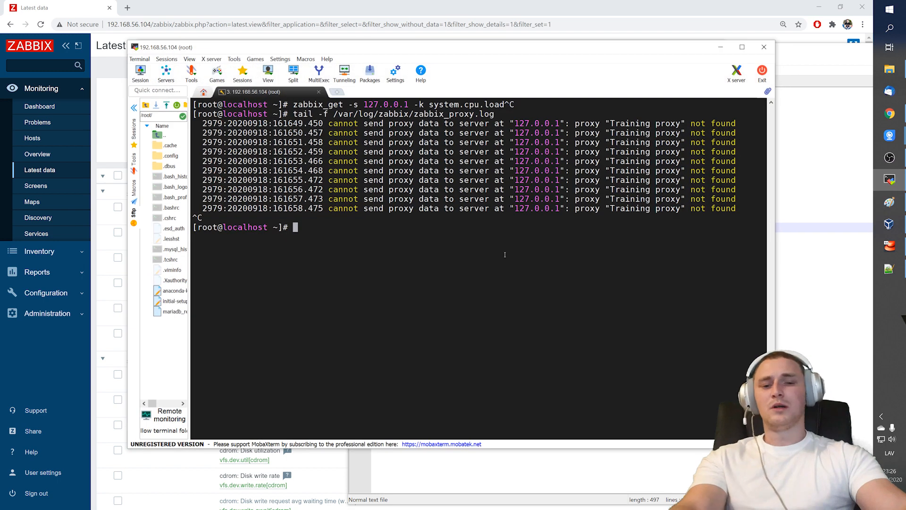
{"action": "type", "text": "ps ax | "}
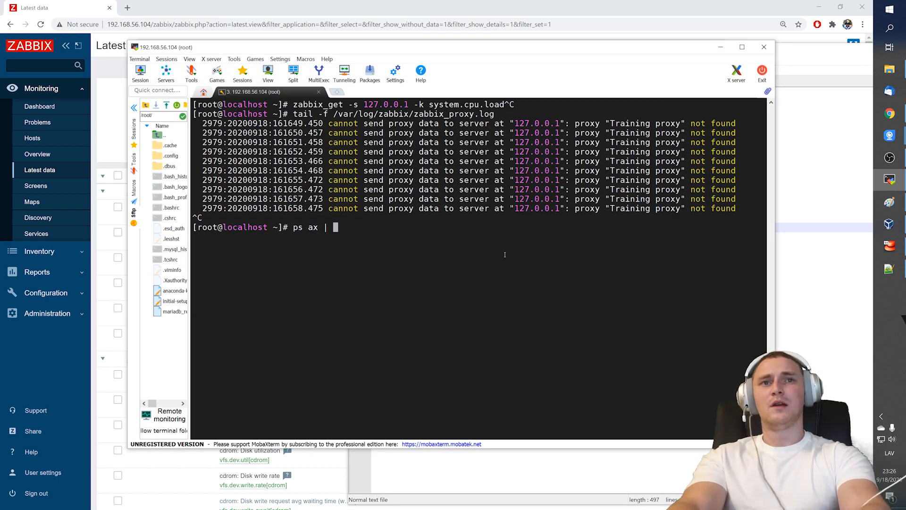
{"action": "type", "text": "grep sender"}
{"action": "key", "text": "Return"}
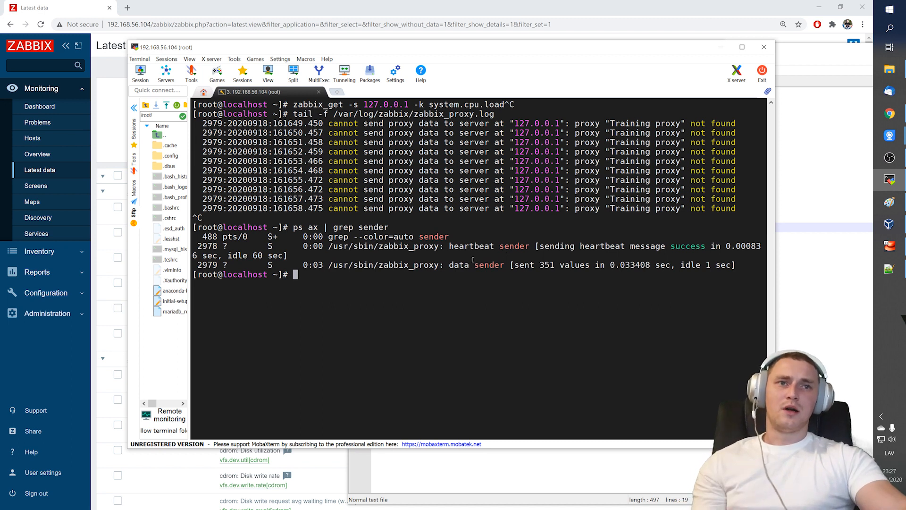
- Examine the data sender process line, highlighting its name and its sent values, duration and idle time
{"action": "left_click_drag", "start_coordinate": [318, 268], "coordinate": [517, 268]}
{"action": "left_click", "coordinate": [517, 267]}
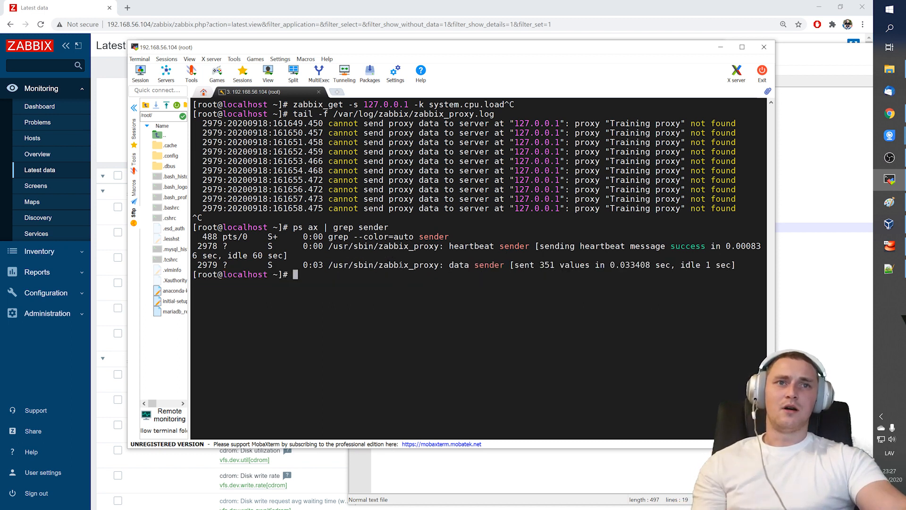
{"action": "left_click_drag", "start_coordinate": [380, 266], "coordinate": [503, 265]}
{"action": "left_click", "coordinate": [479, 267]}
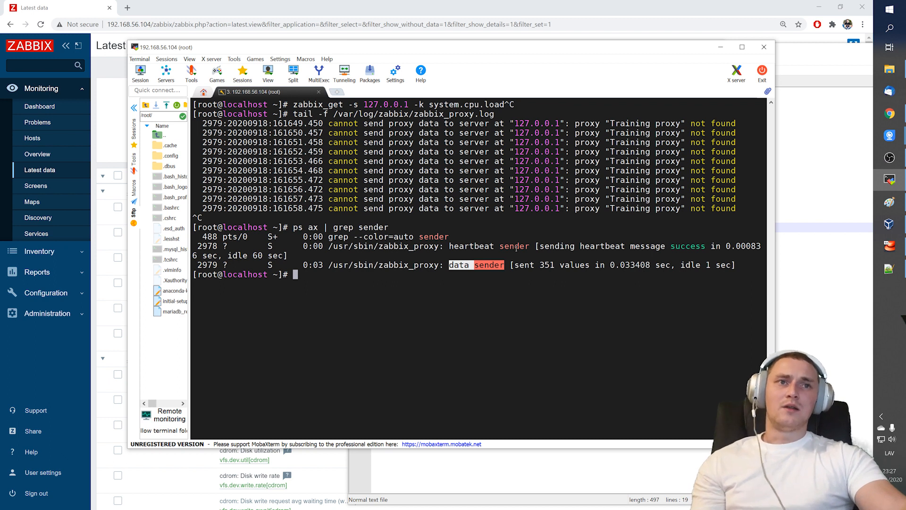
{"action": "left_click", "coordinate": [556, 302]}
{"action": "left_click_drag", "start_coordinate": [516, 266], "coordinate": [729, 264]}
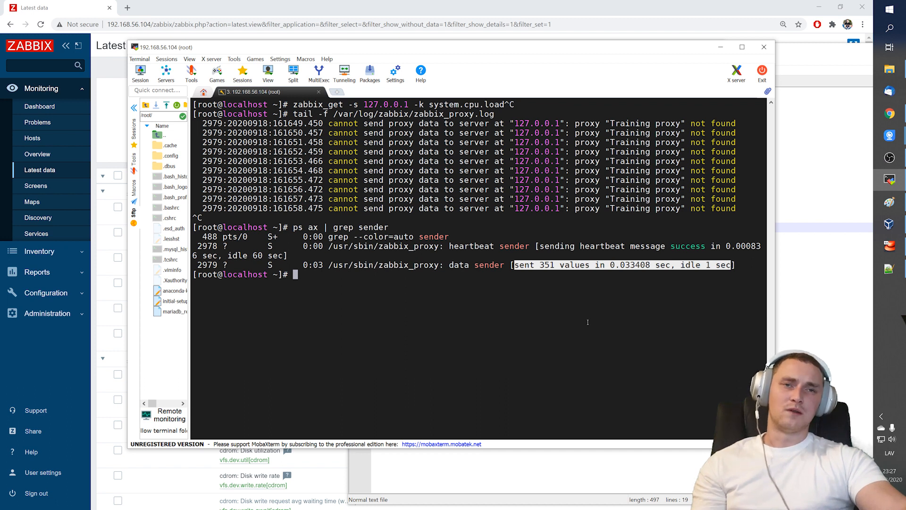
{"action": "left_click_drag", "start_coordinate": [510, 266], "coordinate": [698, 277]}
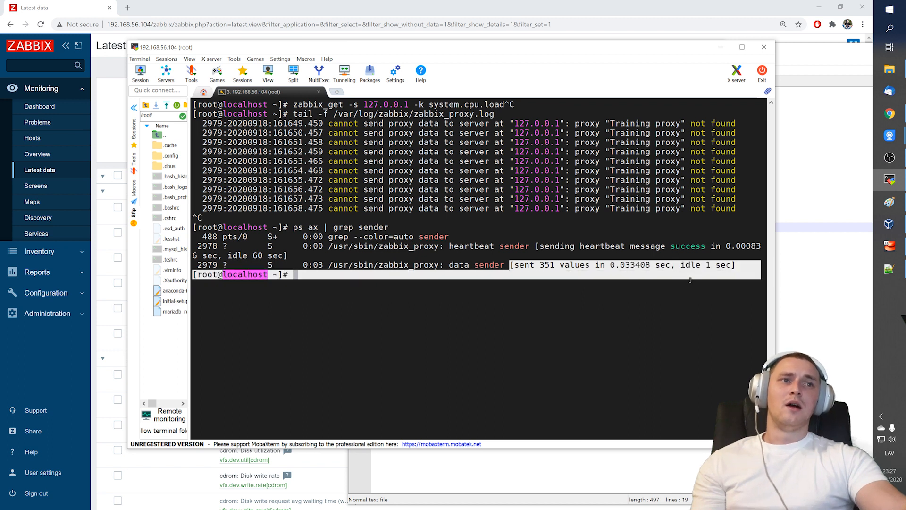
- Rerun "ps ax | grep sender" three times to sample the proxy's data sender activity
{"action": "left_click", "coordinate": [672, 296]}
{"action": "key", "text": "Up"}
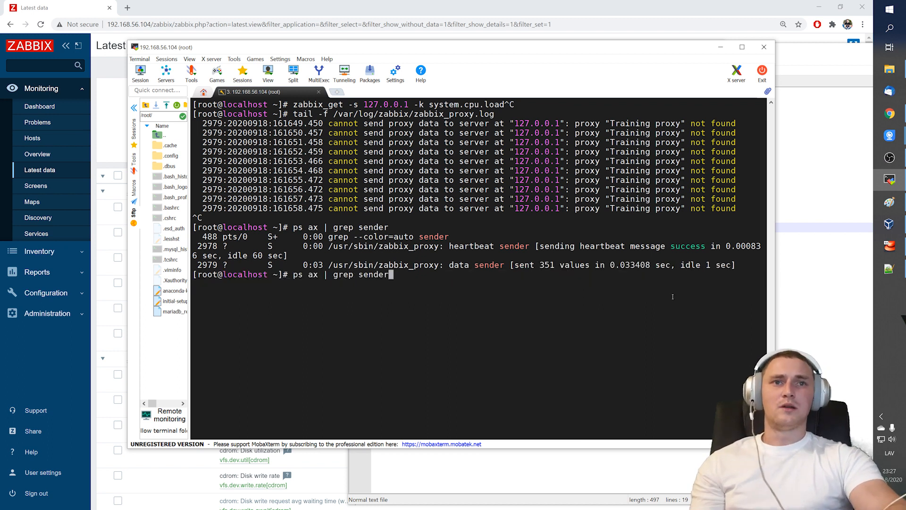
{"action": "key", "text": "Return"}
{"action": "key", "text": "Up"}
{"action": "key", "text": "Return"}
{"action": "key", "text": "Up"}
{"action": "key", "text": "Return"}
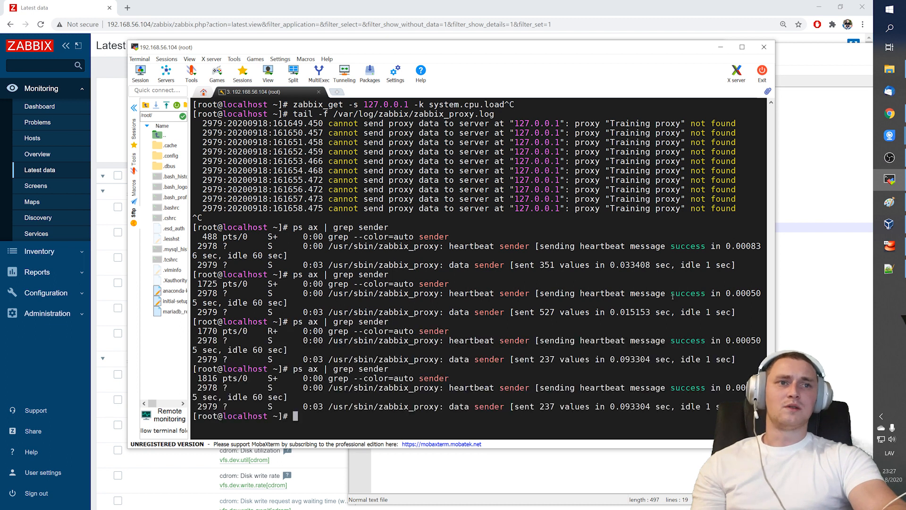
- Compare the data sender's sent value counts across the repeated outputs, and highlight the sending duration in the second one
{"action": "left_click_drag", "start_coordinate": [541, 406], "coordinate": [555, 406]}
{"action": "left_click_drag", "start_coordinate": [540, 361], "coordinate": [550, 363]}
{"action": "left_click_drag", "start_coordinate": [536, 313], "coordinate": [550, 314]}
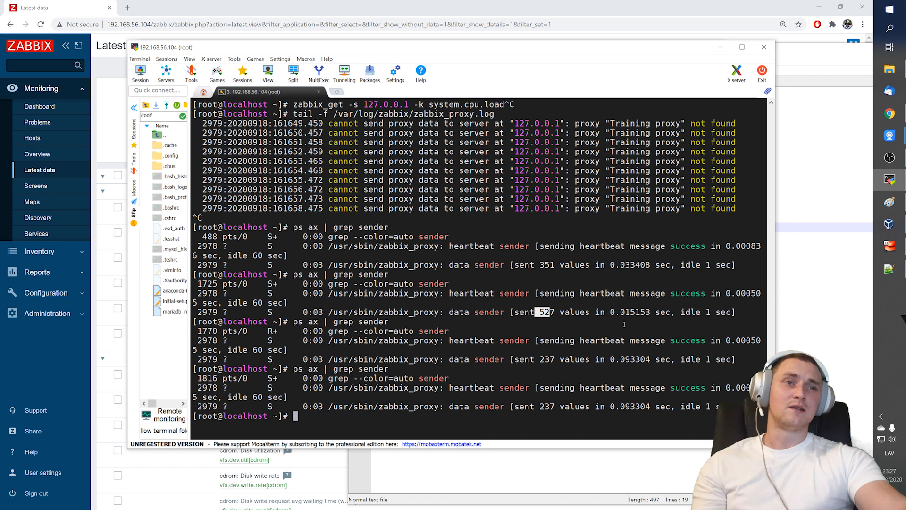
{"action": "left_click_drag", "start_coordinate": [611, 312], "coordinate": [633, 314]}
{"action": "left_click", "coordinate": [632, 316]}
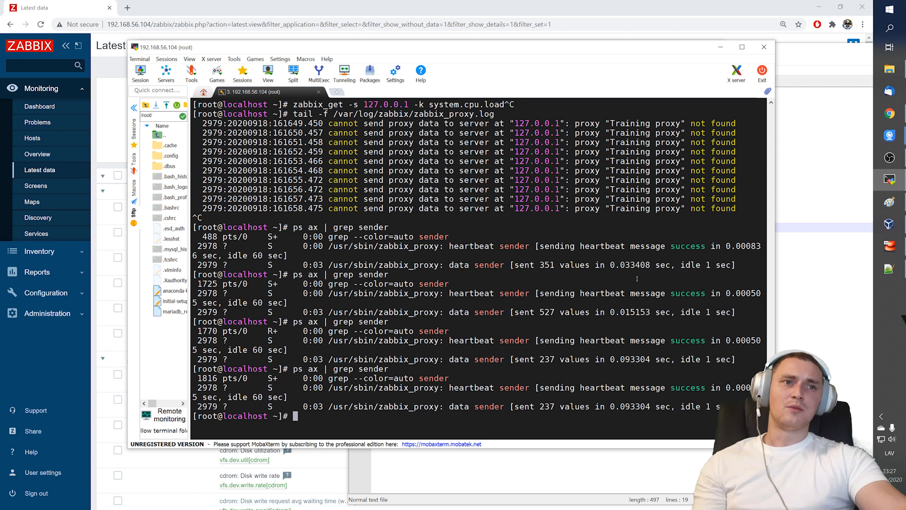
{"action": "left_click_drag", "start_coordinate": [606, 314], "coordinate": [631, 315]}
{"action": "left_click", "coordinate": [629, 315]}
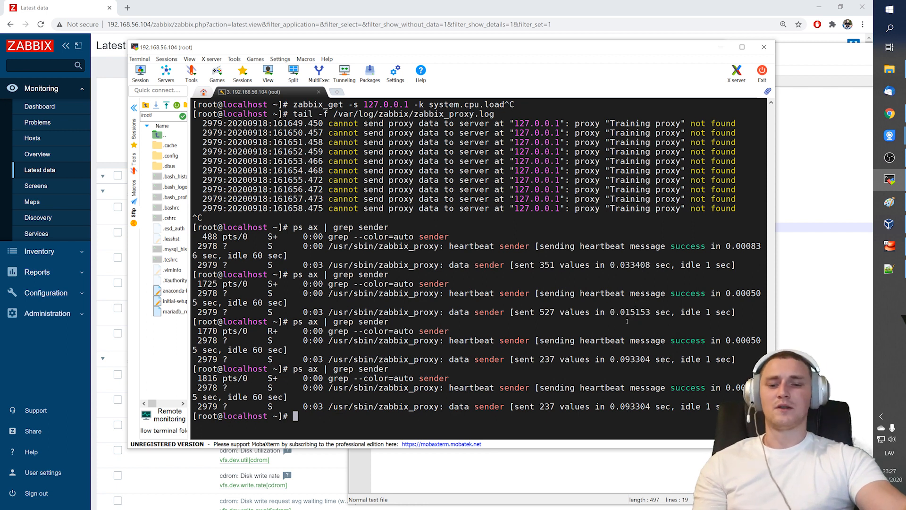
- Clear the terminal, rerun "ps ax | grep sender", and examine the data sender's sent value count and duration
{"action": "key", "text": "ctrl+l"}
{"action": "key", "text": "Up"}
{"action": "key", "text": "Return"}
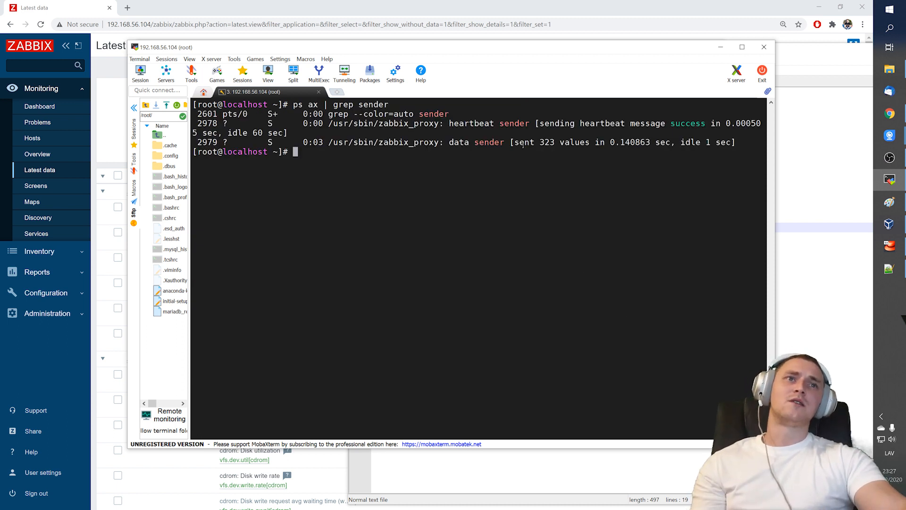
{"action": "left_click_drag", "start_coordinate": [541, 141], "coordinate": [552, 142]}
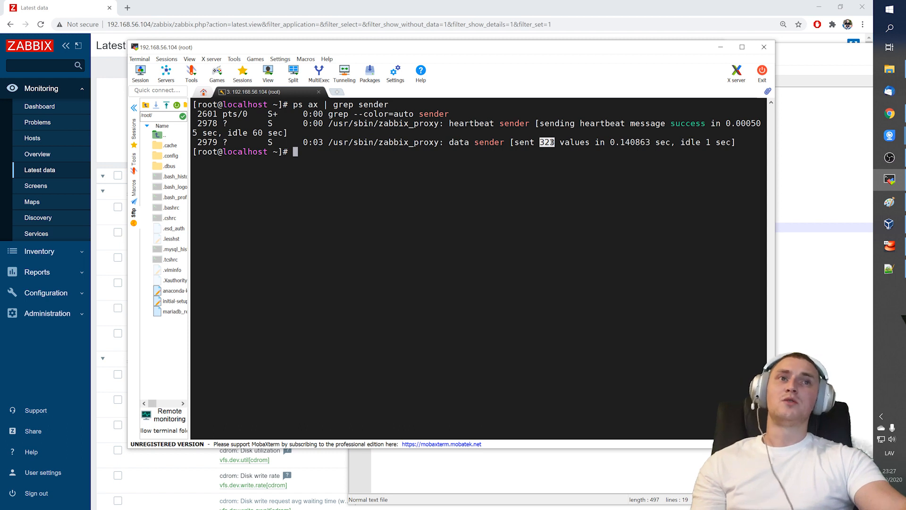
{"action": "left_click_drag", "start_coordinate": [552, 142], "coordinate": [652, 143]}
{"action": "left_click", "coordinate": [578, 146]}
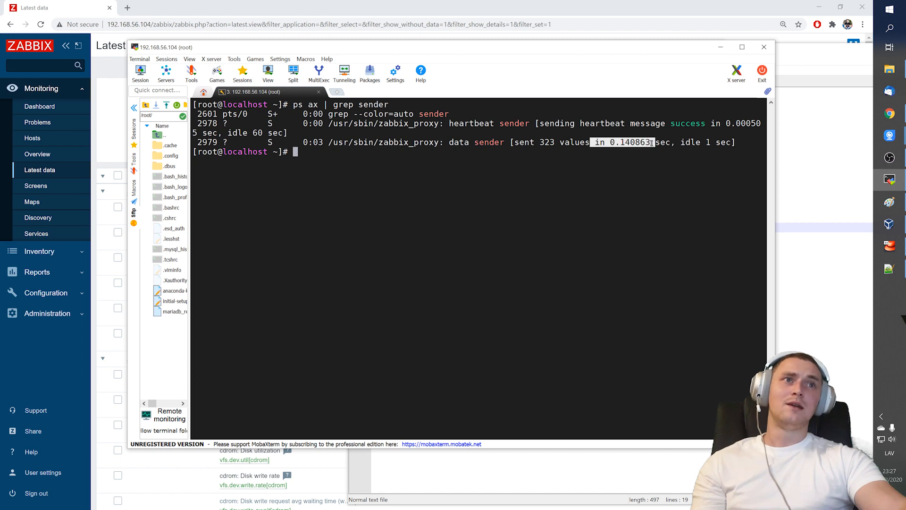
{"action": "left_click", "coordinate": [619, 146]}
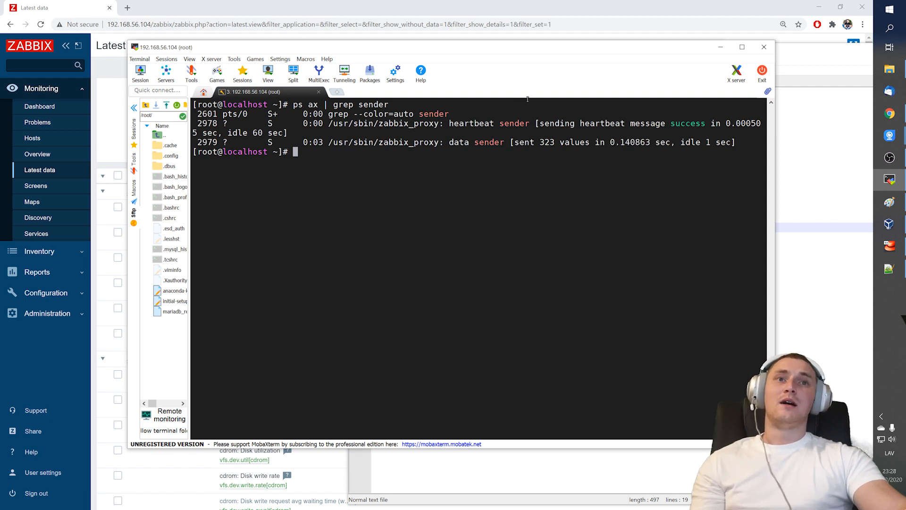
- Clear the terminal, start the mysql client, and select the zabbix_proxy database with "use zabbix_proxy"
{"action": "left_click_drag", "start_coordinate": [517, 53], "coordinate": [513, 44]}
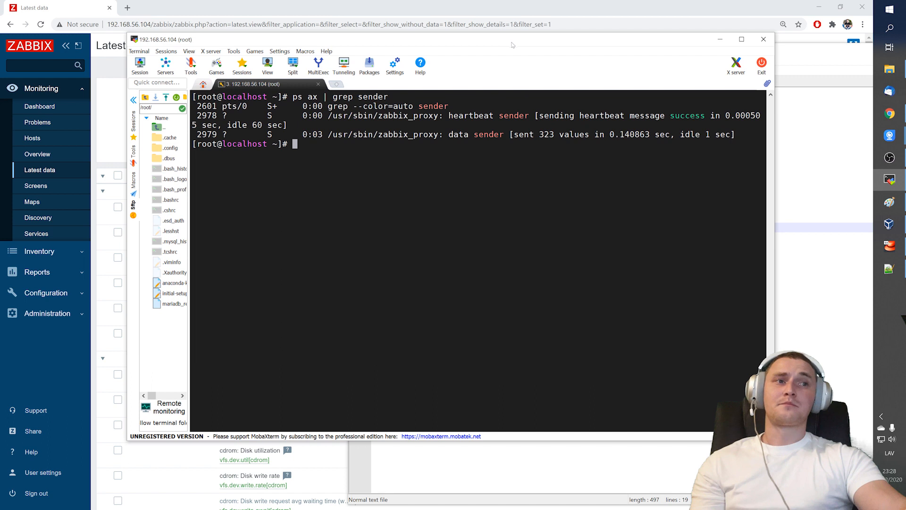
{"action": "key", "text": "ctrl+l"}
{"action": "type", "text": "mysql"}
{"action": "key", "text": "Return"}
{"action": "key", "text": "Return"}
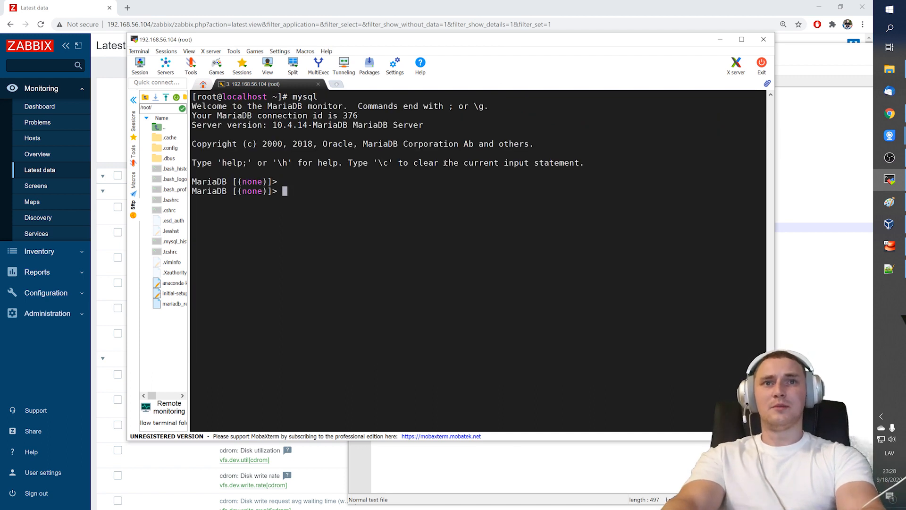
{"action": "type", "text": "use zabbix_proxy"}
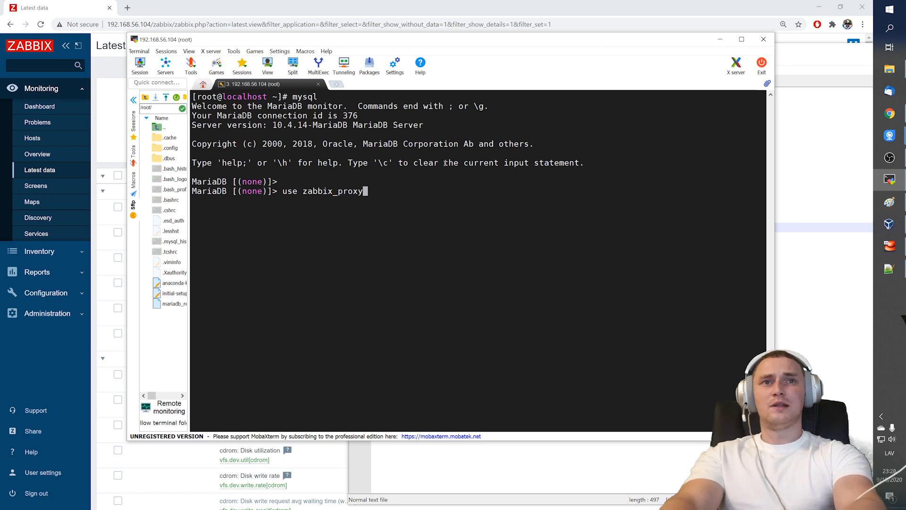
{"action": "key", "text": "Return"}
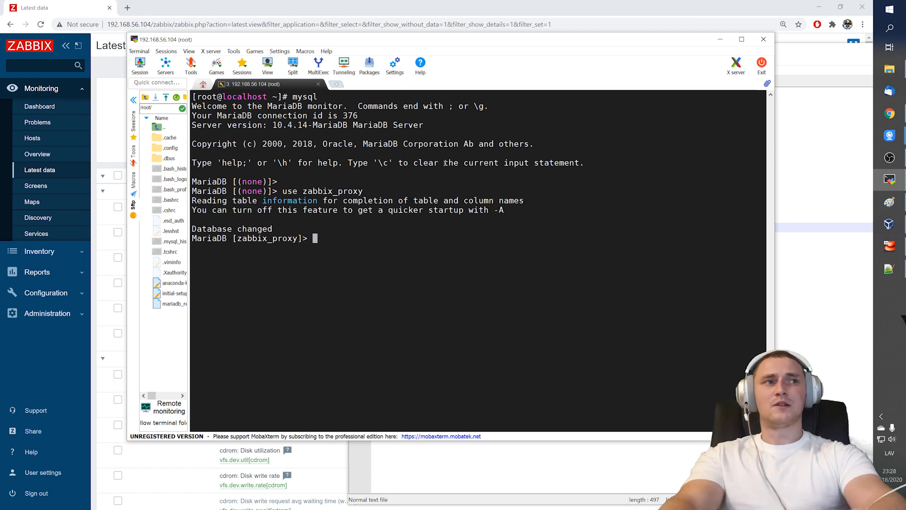
- Switch to Notepad++, copy the proxy_history select query from the "new 1" document, and run it in the MobaXterm MariaDB session
{"action": "left_click", "coordinate": [884, 270]}
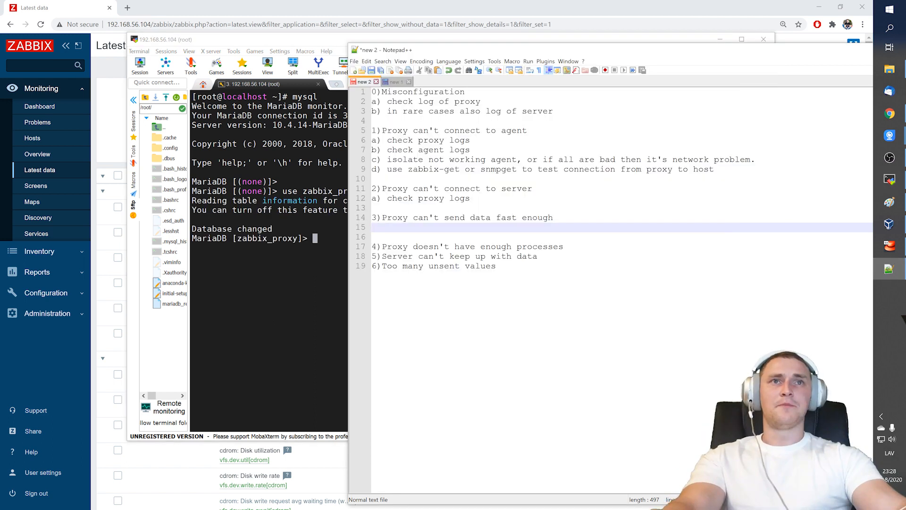
{"action": "left_click", "coordinate": [394, 83]}
{"action": "left_click_drag", "start_coordinate": [472, 50], "coordinate": [330, 50]}
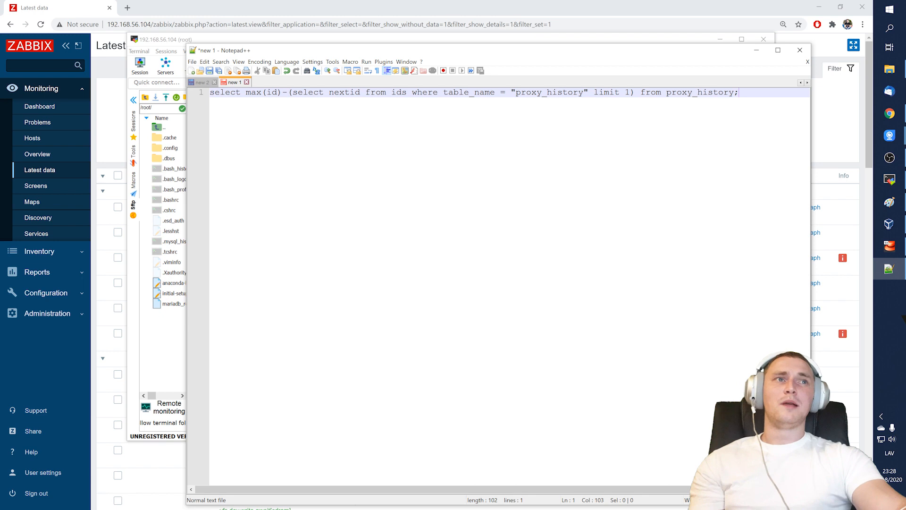
{"action": "left_click_drag", "start_coordinate": [739, 93], "coordinate": [210, 93]}
{"action": "key", "text": "ctrl+c"}
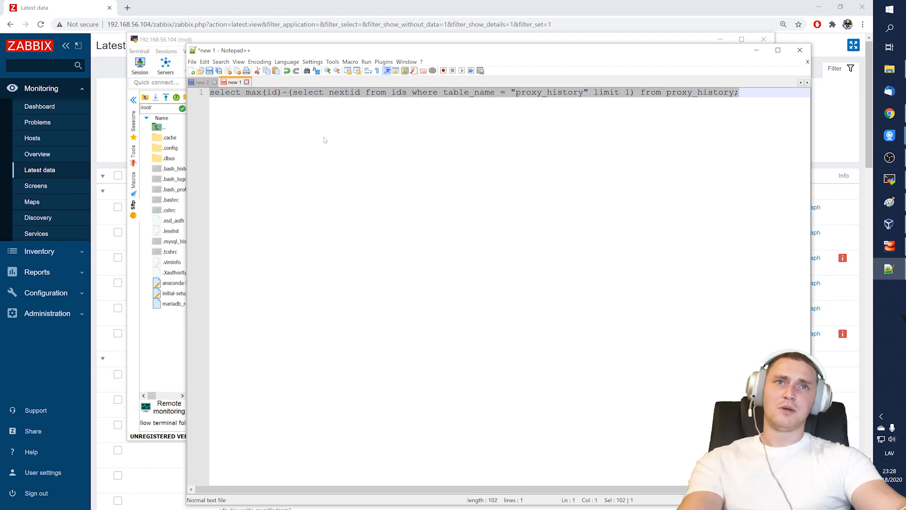
{"action": "left_click", "coordinate": [755, 53]}
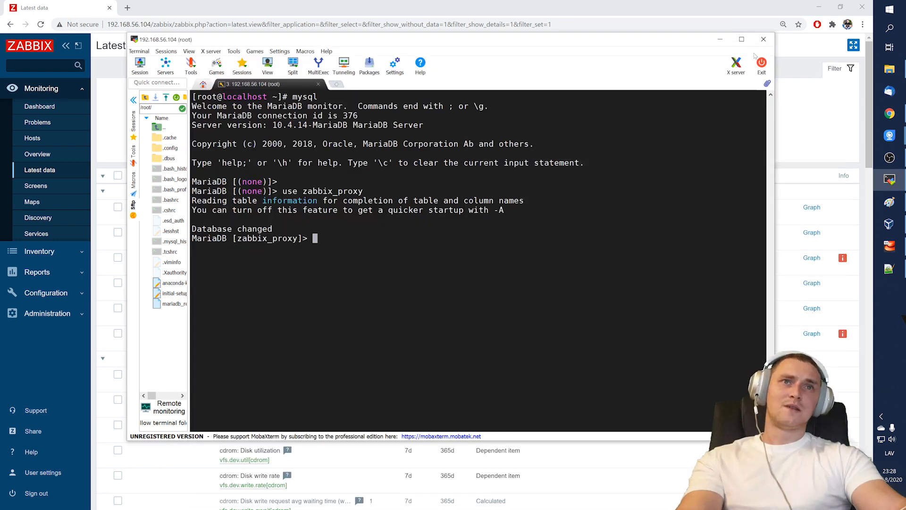
{"action": "right_click", "coordinate": [453, 227]}
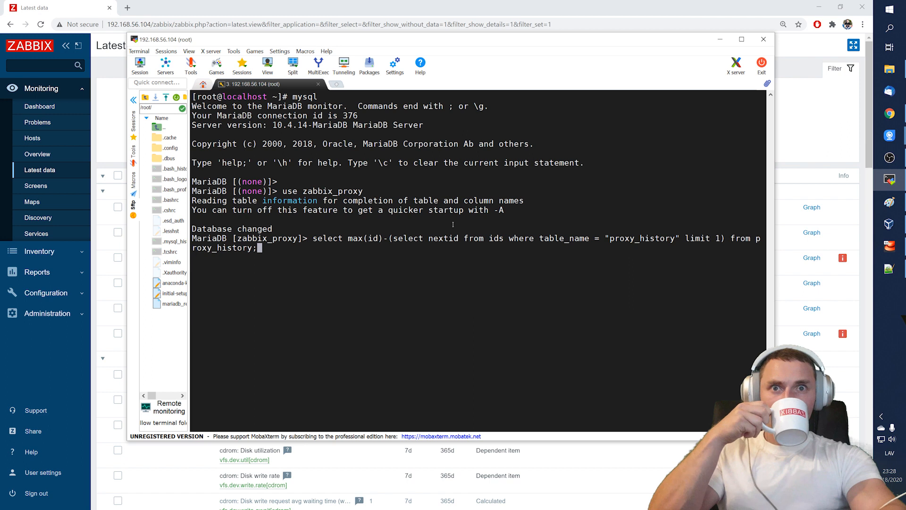
- Rerun the max(id) minus nextid query on proxy_history repeatedly to monitor the proxy's backlog of unsent values
{"action": "key", "text": "Up"}
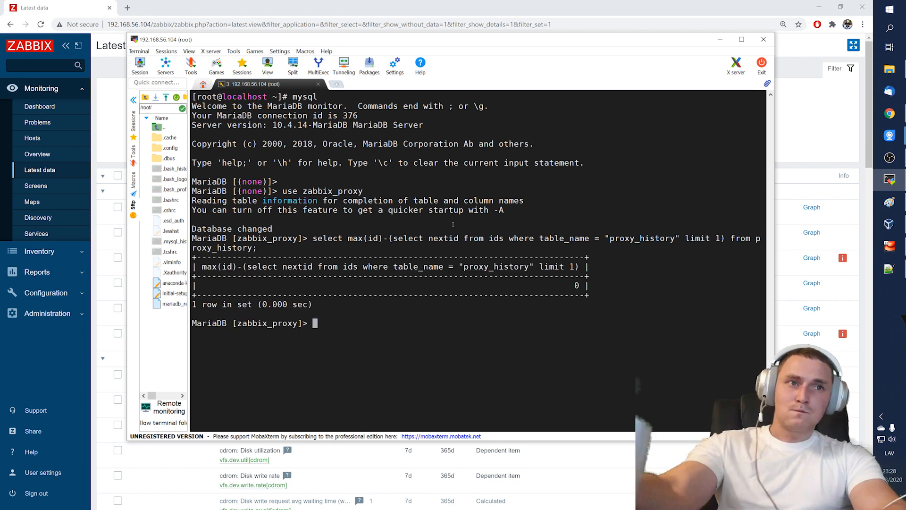
{"action": "key", "text": "Return"}
{"action": "key", "text": "Up"}
{"action": "key", "text": "Return"}
{"action": "key", "text": "Up"}
{"action": "key", "text": "Return"}
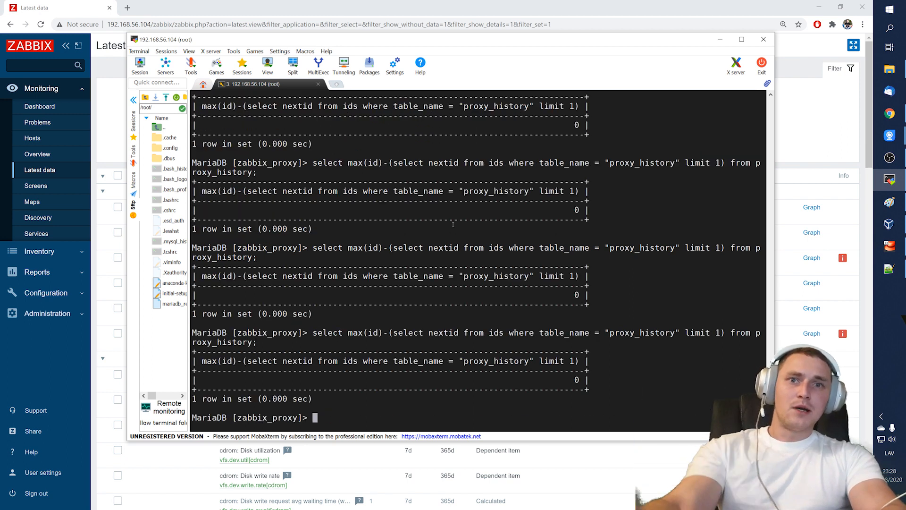
{"action": "key", "text": "Up"}
{"action": "key", "text": "Return"}
{"action": "key", "text": "Up"}
{"action": "key", "text": "Return"}
{"action": "key", "text": "Up"}
{"action": "key", "text": "Return"}
{"action": "key", "text": "Up"}
{"action": "key", "text": "Return"}
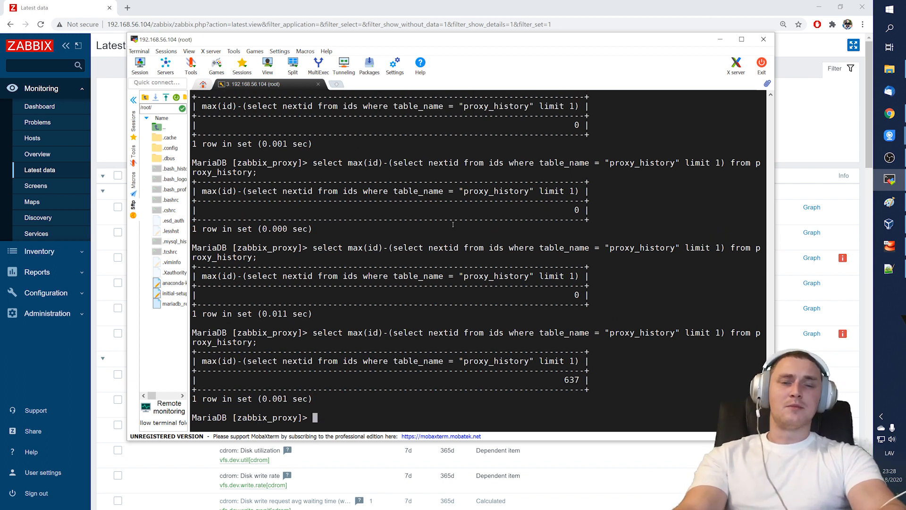
{"action": "key", "text": "Up"}
{"action": "key", "text": "Return"}
{"action": "key", "text": "Up"}
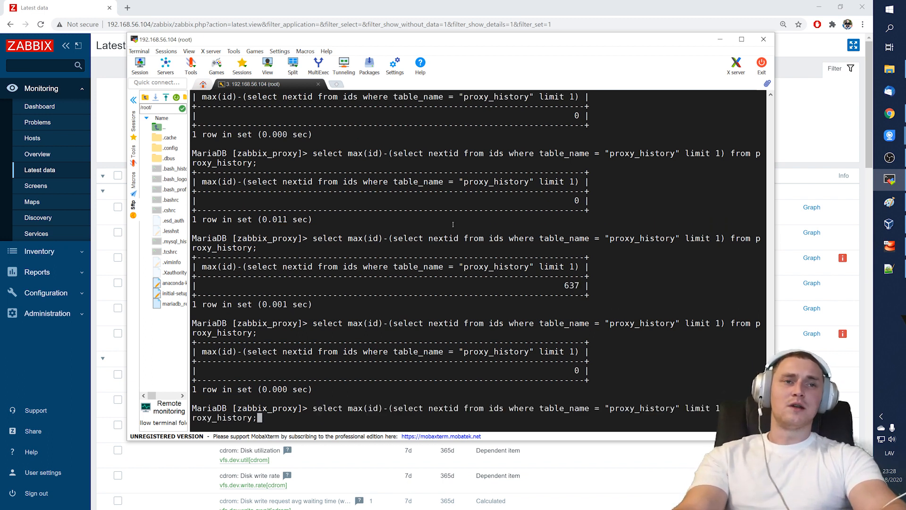
{"action": "key", "text": "Return"}
{"action": "key", "text": "Up"}
{"action": "key", "text": "Return"}
{"action": "key", "text": "Up"}
{"action": "key", "text": "Return"}
{"action": "key", "text": "Up"}
{"action": "key", "text": "Return"}
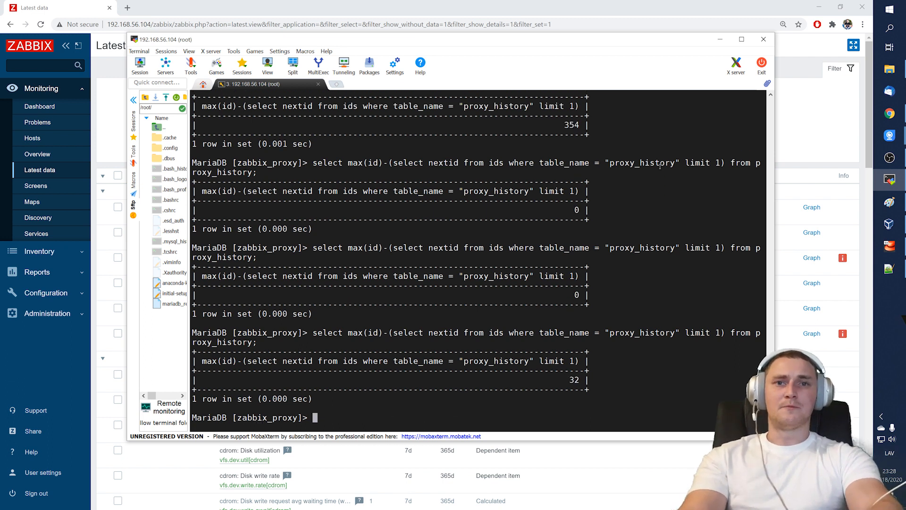
- Exit the MariaDB client, rerun "ps ax | grep sender", and examine the data sender's sent values and duration
{"action": "key", "text": "ctrl+l"}
{"action": "key", "text": "ctrl+c"}
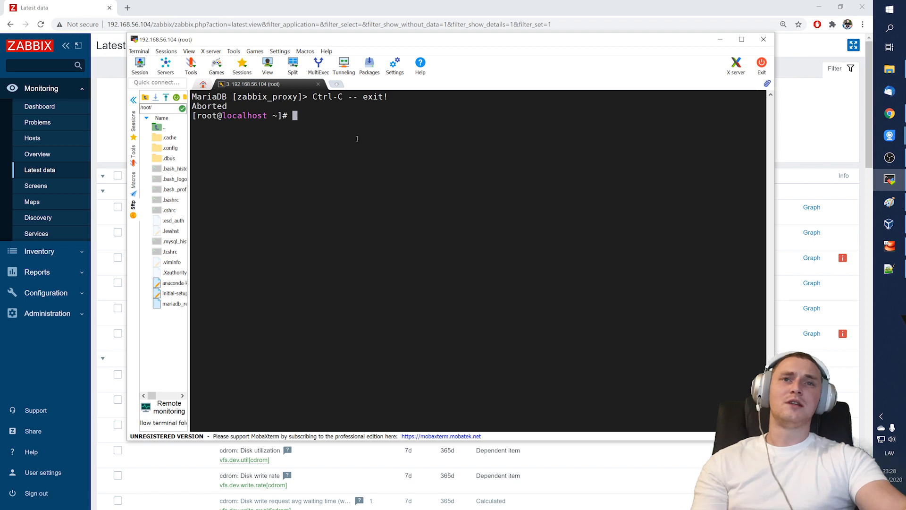
{"action": "key", "text": "Up"}
{"action": "key", "text": "Up"}
{"action": "key", "text": "Up"}
{"action": "key", "text": "Down"}
{"action": "key", "text": "Return"}
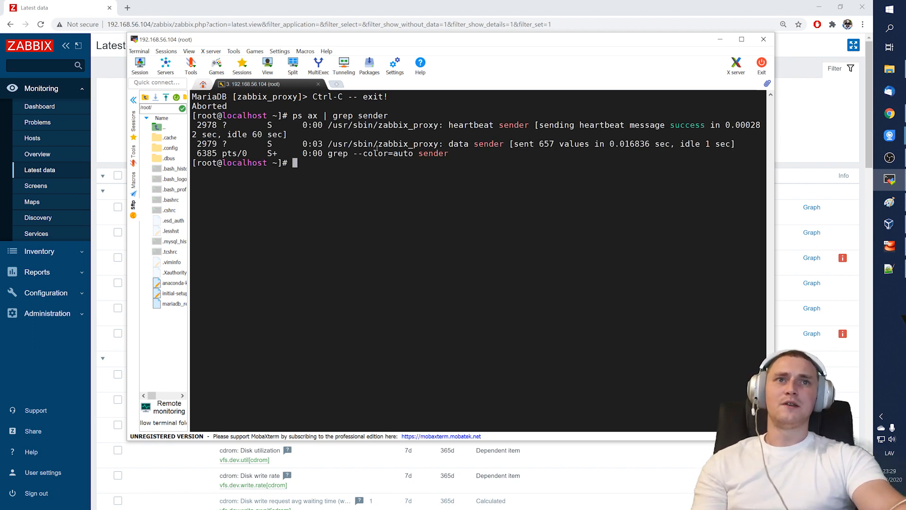
{"action": "left_click_drag", "start_coordinate": [519, 144], "coordinate": [659, 146]}
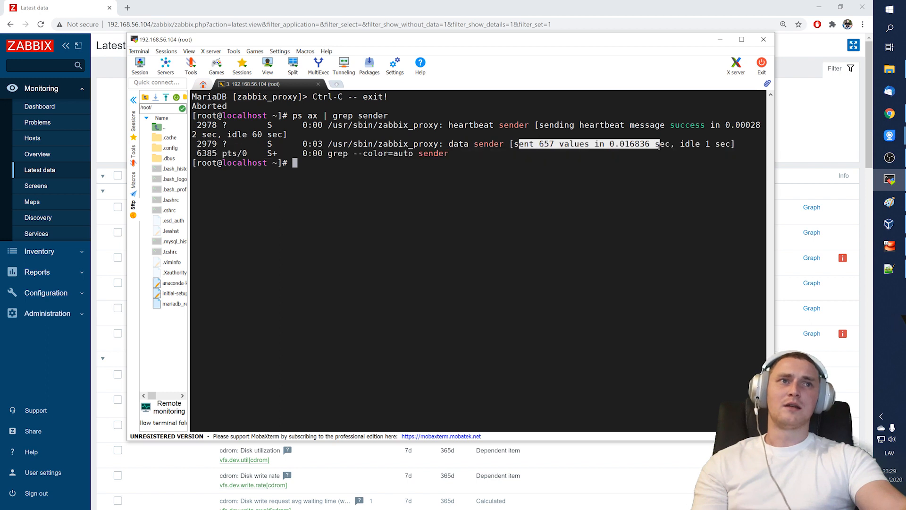
{"action": "left_click", "coordinate": [685, 150]}
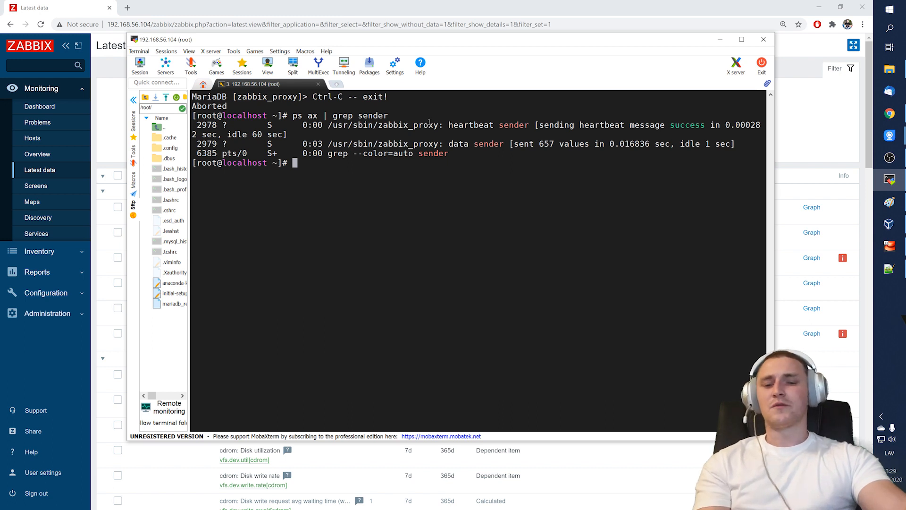
{"action": "type", "text": "ping"}
{"action": "key", "text": "ctrl+c"}
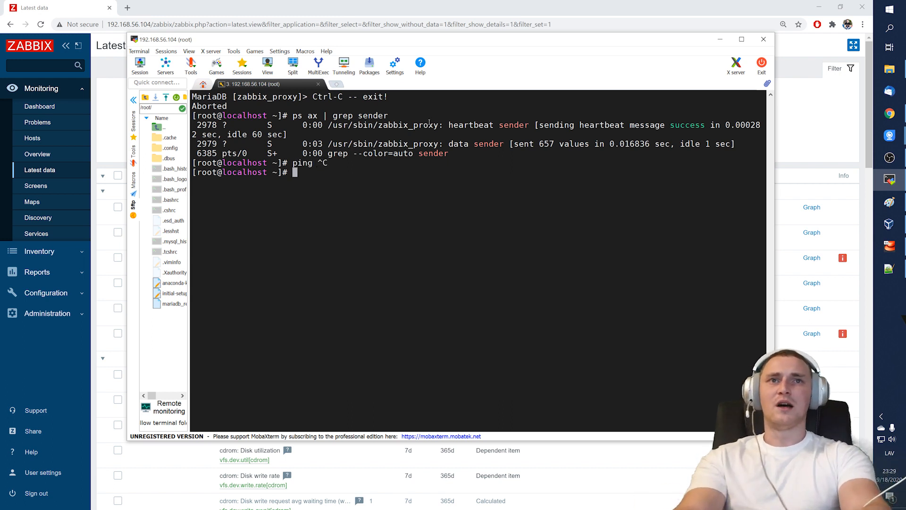
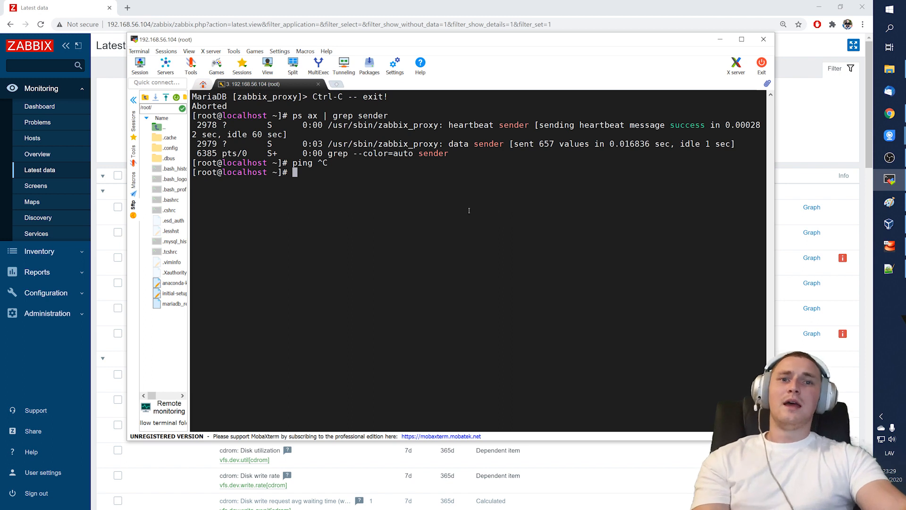
- Switch to the "new 2" notes in Notepad++ and add "a) check data-sender" under "3)Proxy can't send data fast enough"
{"action": "left_click", "coordinate": [889, 268]}
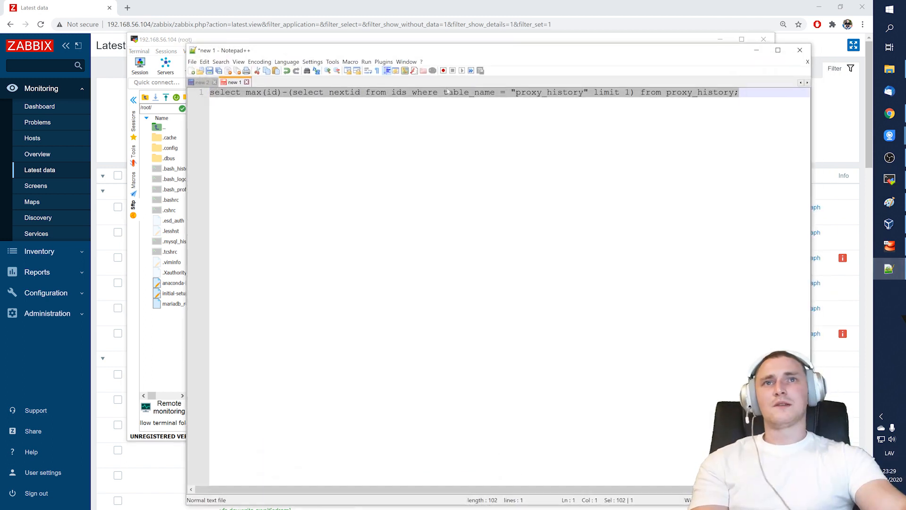
{"action": "left_click", "coordinate": [204, 83]}
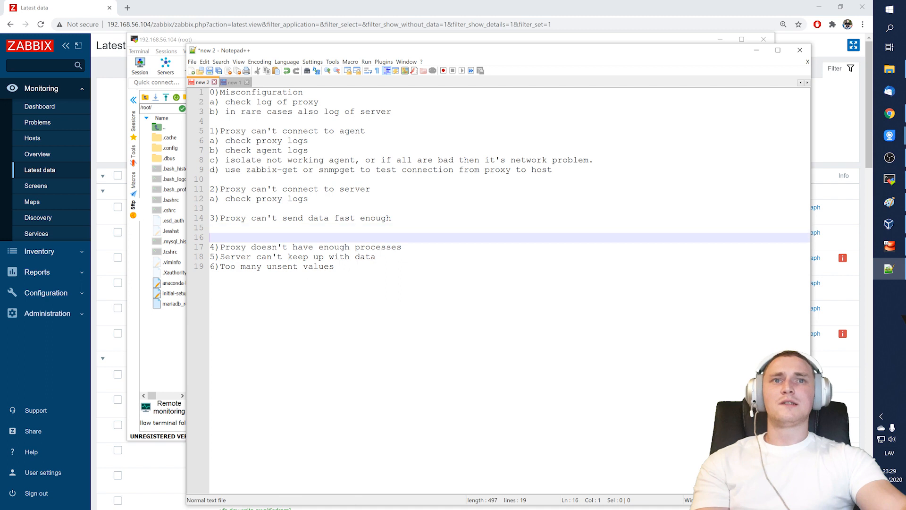
{"action": "type", "text": "a) check data-sender"}
{"action": "key", "text": "Return"}
- Add the line "b) check queue on proxy database" under the data-sender check in section 3
{"action": "type", "text": "b) che"}
{"action": "type", "text": "ck baacklo"}
{"action": "key", "text": "BackSpace"}
{"action": "key", "text": "BackSpace"}
{"action": "key", "text": "BackSpace"}
{"action": "key", "text": "BackSpace"}
{"action": "key", "text": "BackSpace"}
{"action": "key", "text": "BackSpace"}
{"action": "key", "text": "BackSpace"}
{"action": "type", "text": "queue on"}
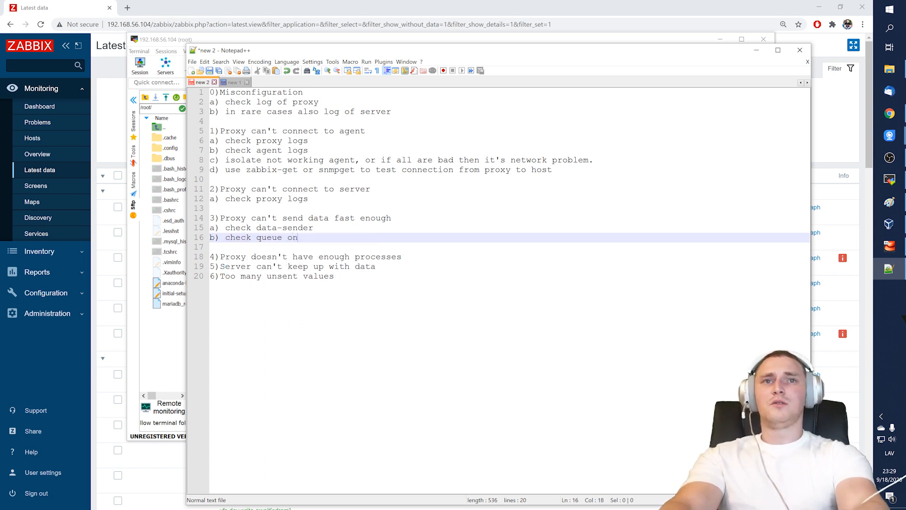
{"action": "type", "text": " proxy database"}
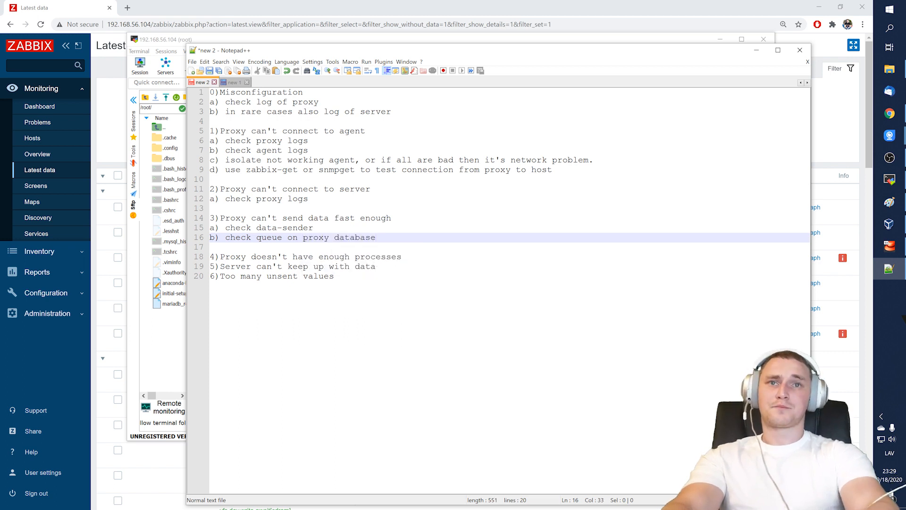
- Add the line "c) check network connection speed" as the third check in section 3
{"action": "key", "text": "Return"}
{"action": "type", "text": "c) check ne"}
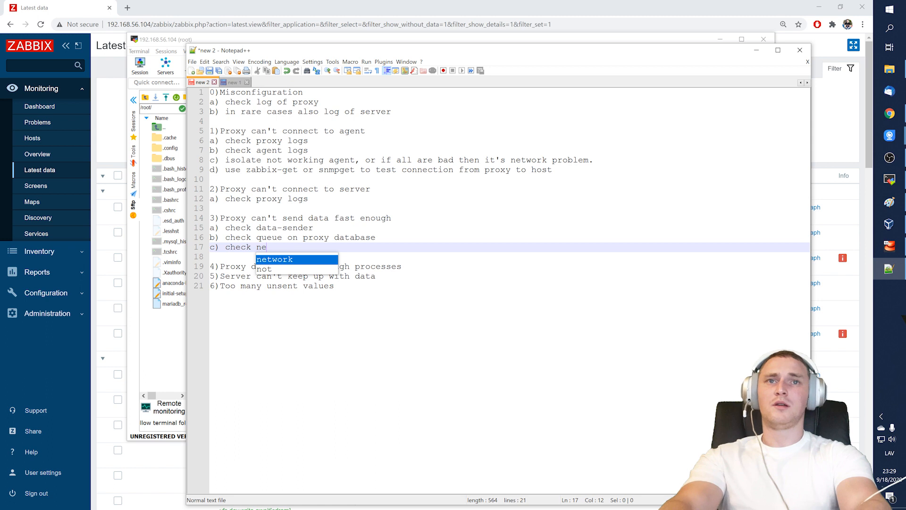
{"action": "type", "text": "twork connection speed"}
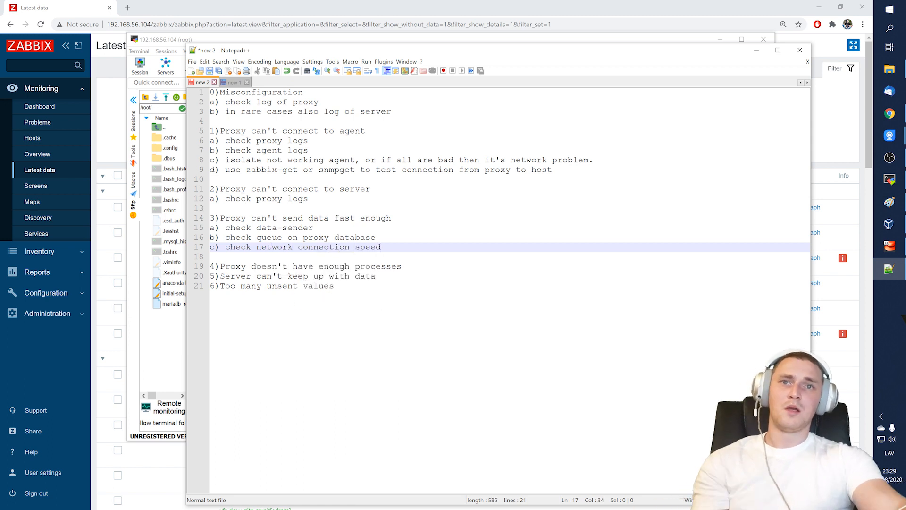
- Insert two blank lines below "4)Proxy doesn't have enough processes" in the notes, leaving the cursor on the first one
{"action": "left_click", "coordinate": [377, 276]}
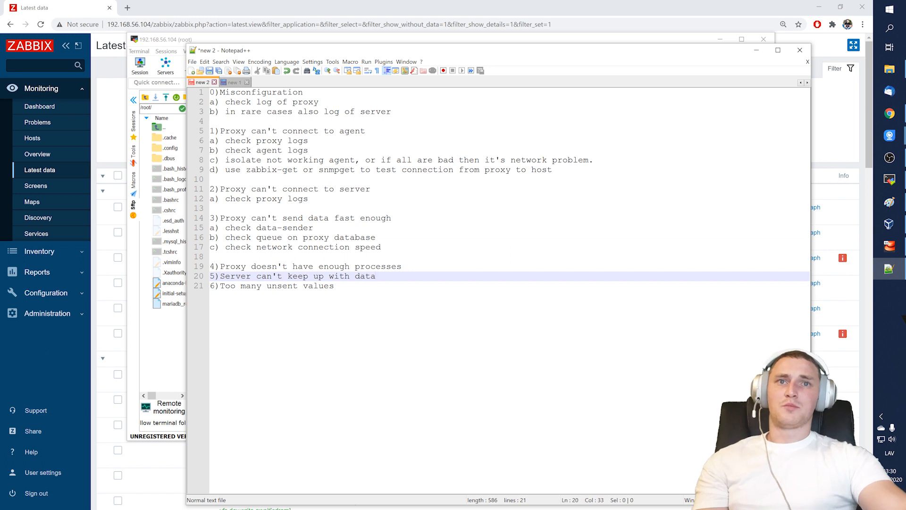
{"action": "left_click", "coordinate": [402, 266]}
{"action": "key", "text": "Return"}
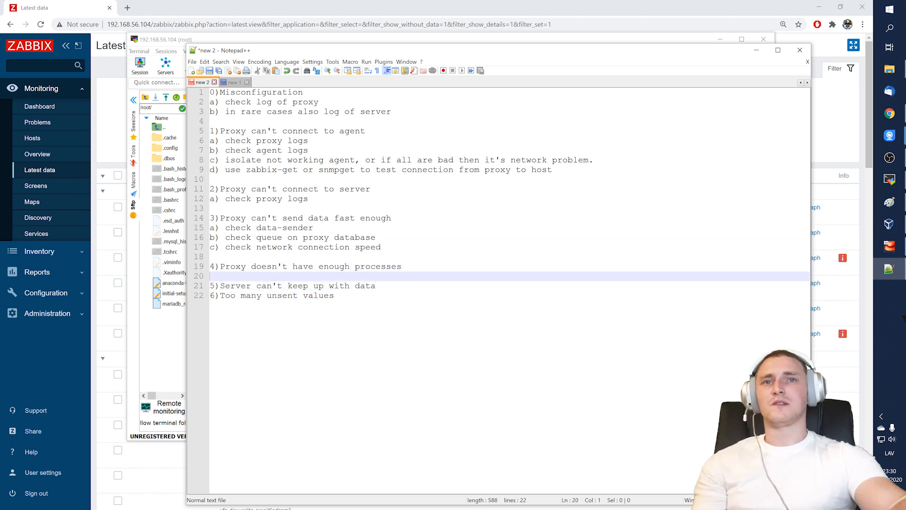
{"action": "key", "text": "Return"}
{"action": "key", "text": "Up"}
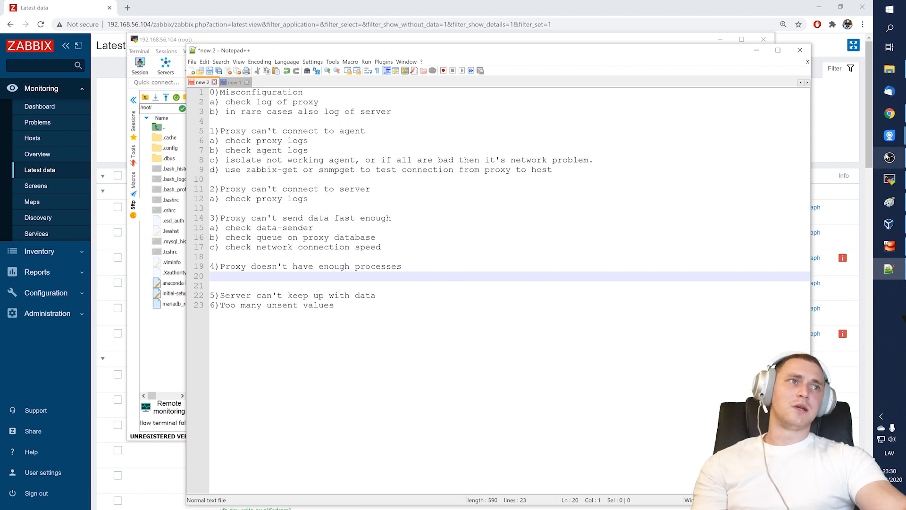
- Clear the MobaXterm terminal and open the list of proxies in the Zabbix web frontend
{"action": "left_click", "coordinate": [889, 180]}
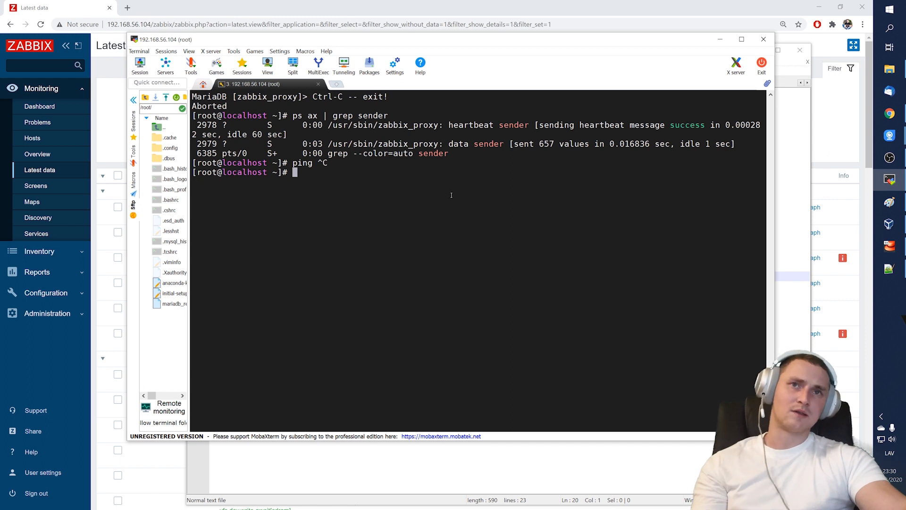
{"action": "key", "text": "ctrl+l"}
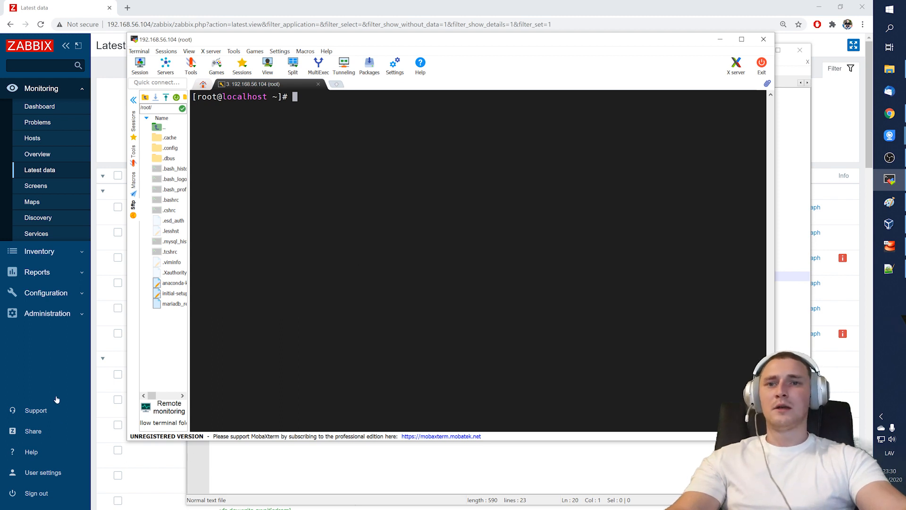
{"action": "left_click", "coordinate": [56, 370]}
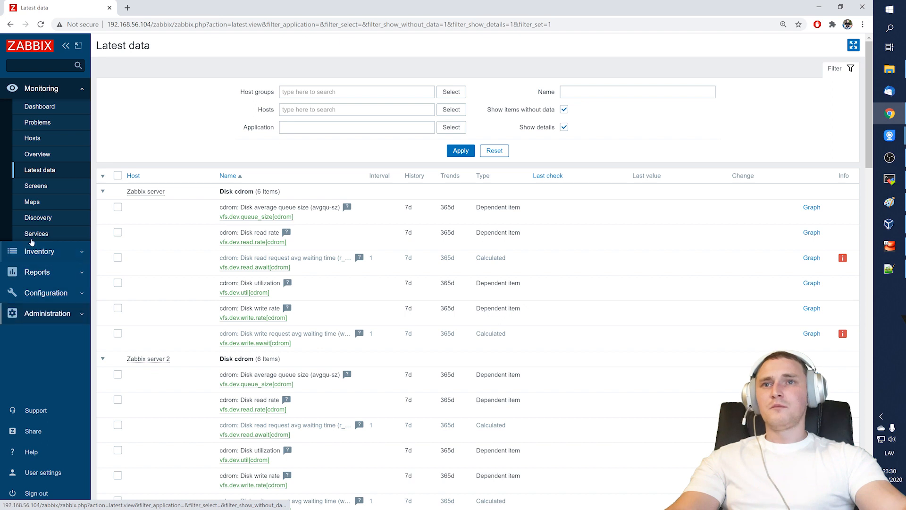
{"action": "left_click", "coordinate": [45, 313]}
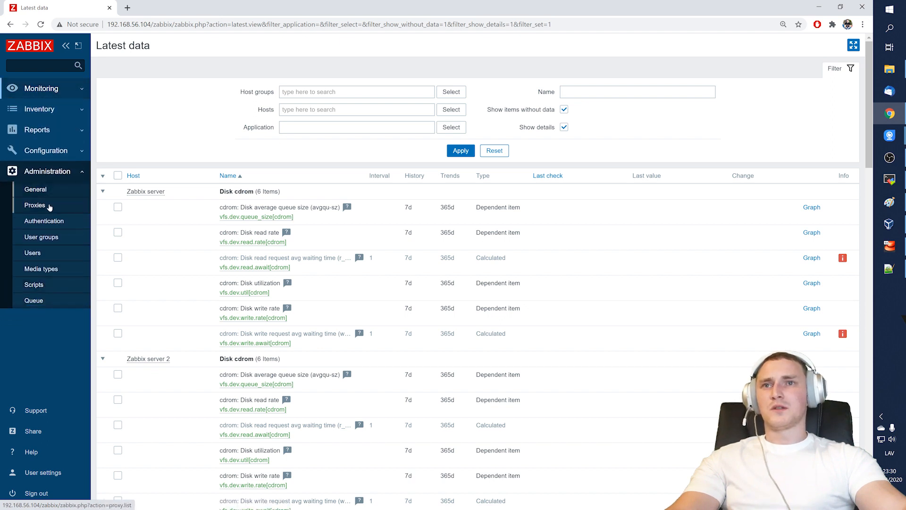
{"action": "left_click", "coordinate": [54, 190]}
{"action": "left_click", "coordinate": [53, 211]}
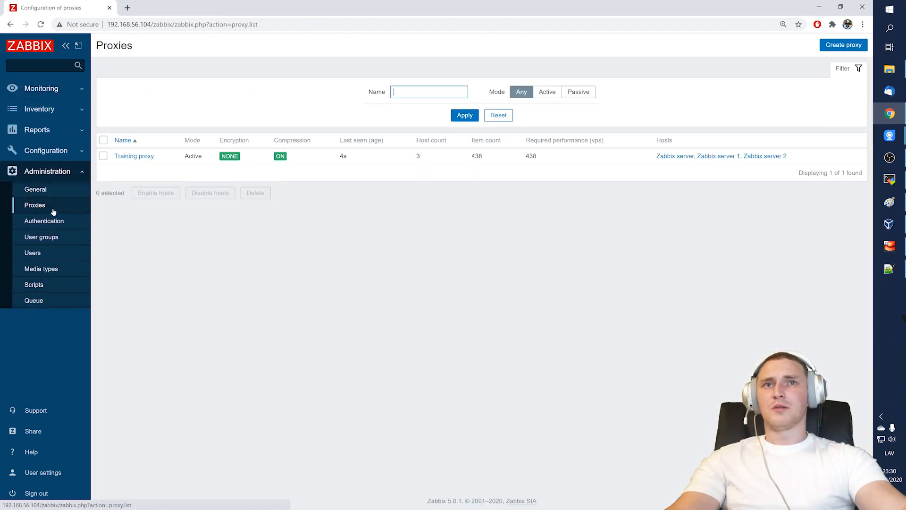
- Examine the host count of Training proxy in the proxies list
{"action": "double_click", "coordinate": [427, 160]}
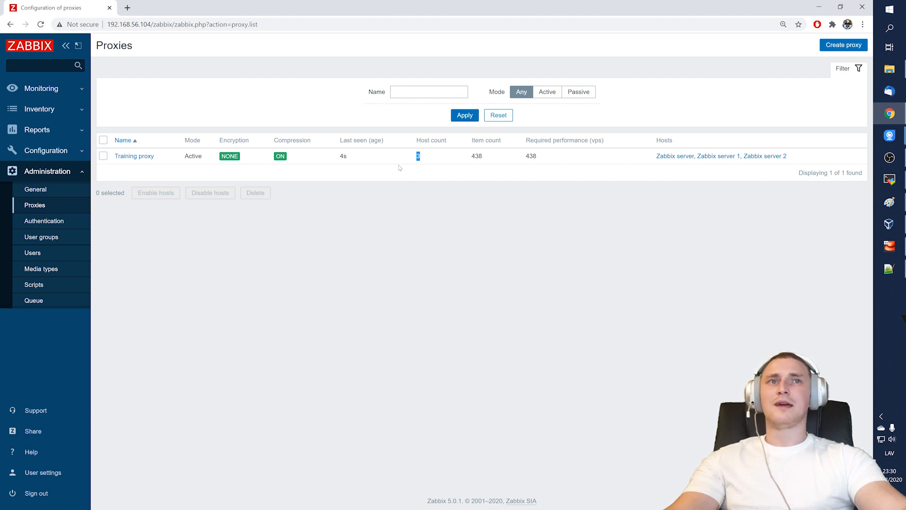
{"action": "left_click", "coordinate": [455, 172]}
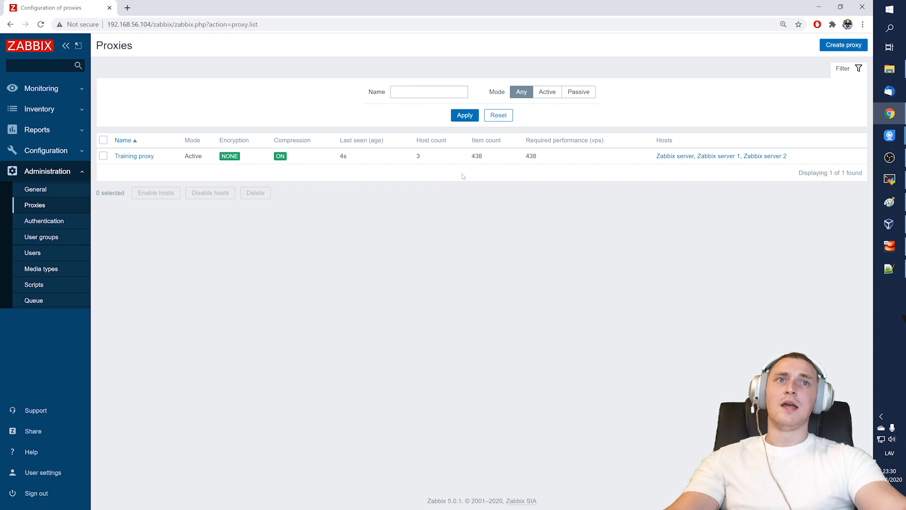
{"action": "double_click", "coordinate": [418, 156]}
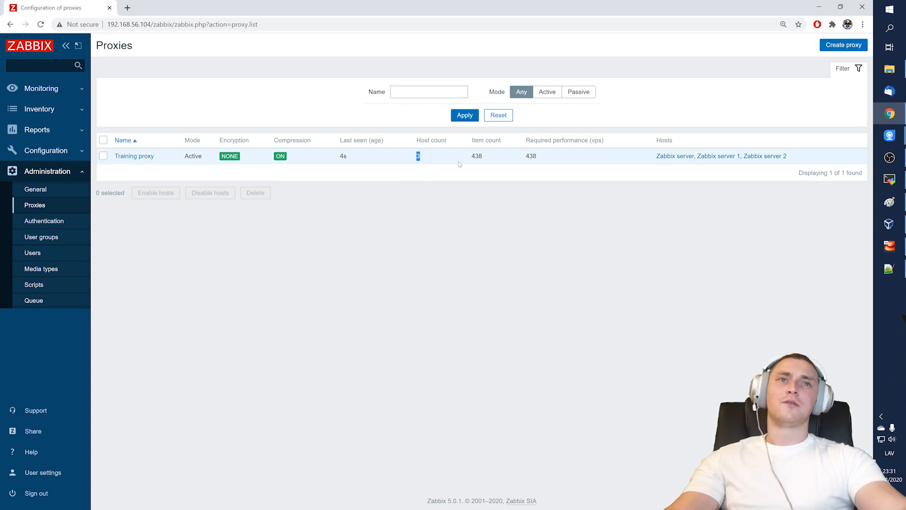
{"action": "left_click", "coordinate": [452, 168]}
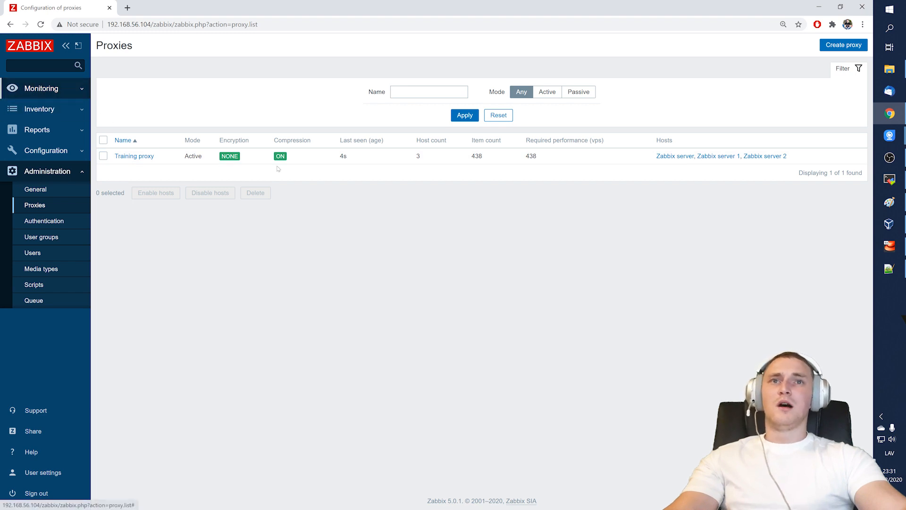
- Switch to the MobaXterm terminal and follow the server log with "tail -f /var/log/zabbix/zabbix_server.log"
{"action": "left_click", "coordinate": [889, 183]}
{"action": "type", "text": "tail -"}
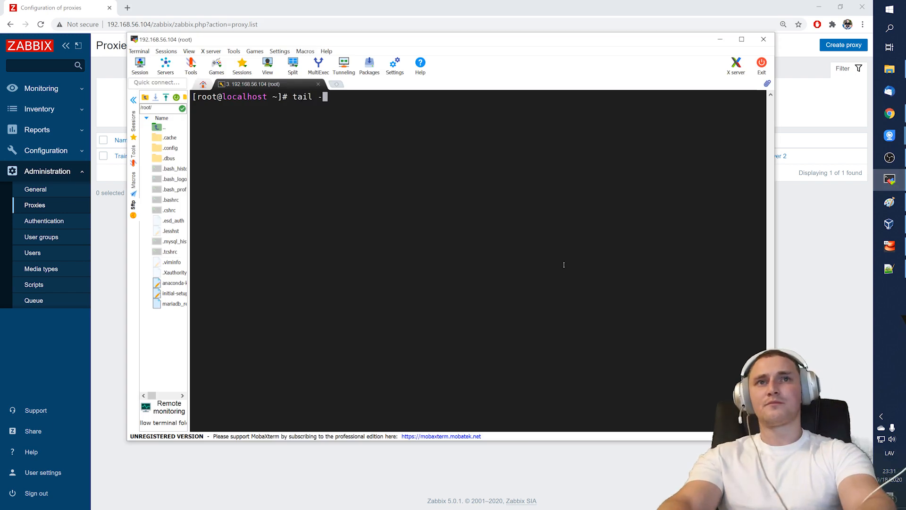
{"action": "type", "text": "f /var/log/zabbix/zabbix_server.log"}
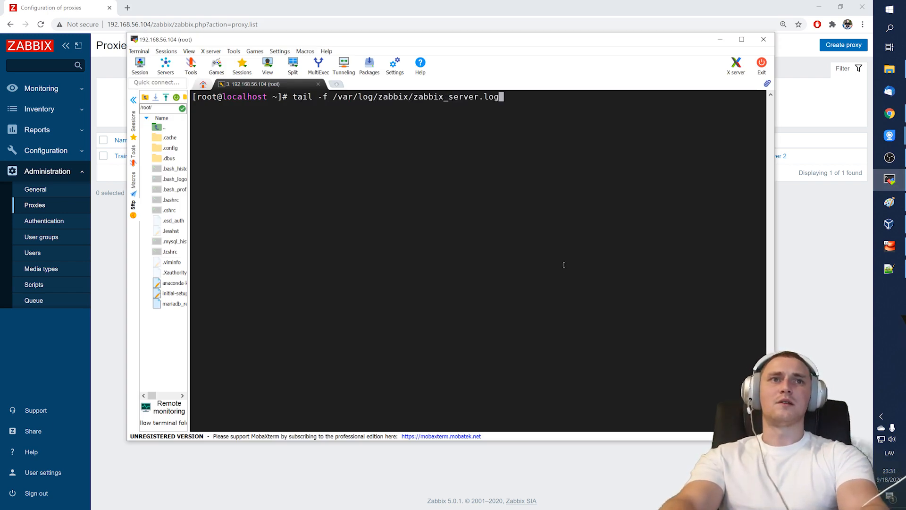
{"action": "key", "text": "Return"}
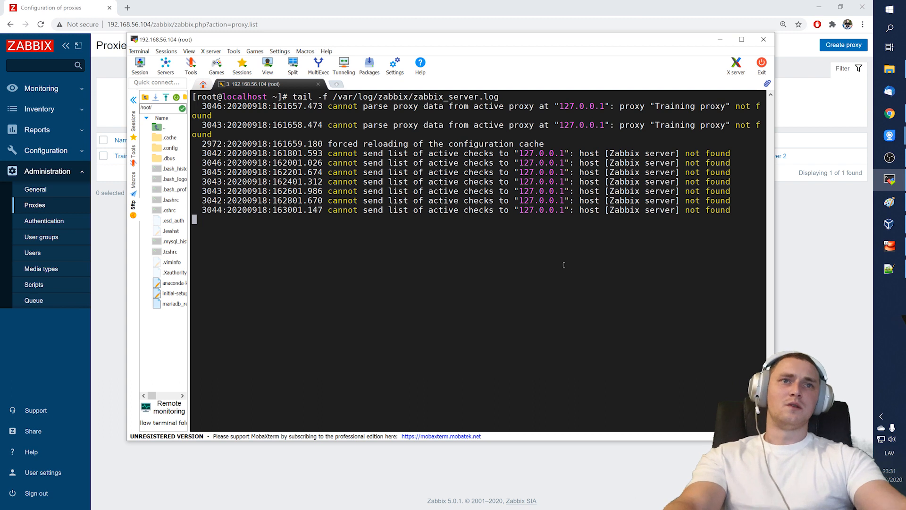
- Examine the active check entries in the server log, stop following the log and clear the terminal
{"action": "left_click_drag", "start_coordinate": [342, 169], "coordinate": [640, 201]}
{"action": "double_click", "coordinate": [693, 201]}
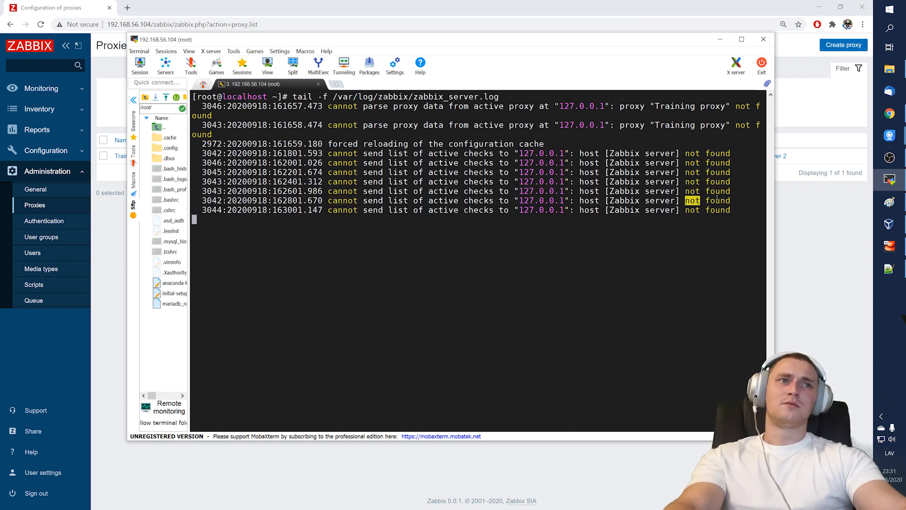
{"action": "double_click", "coordinate": [717, 202]}
{"action": "left_click_drag", "start_coordinate": [727, 210], "coordinate": [236, 157]}
{"action": "left_click", "coordinate": [348, 163]}
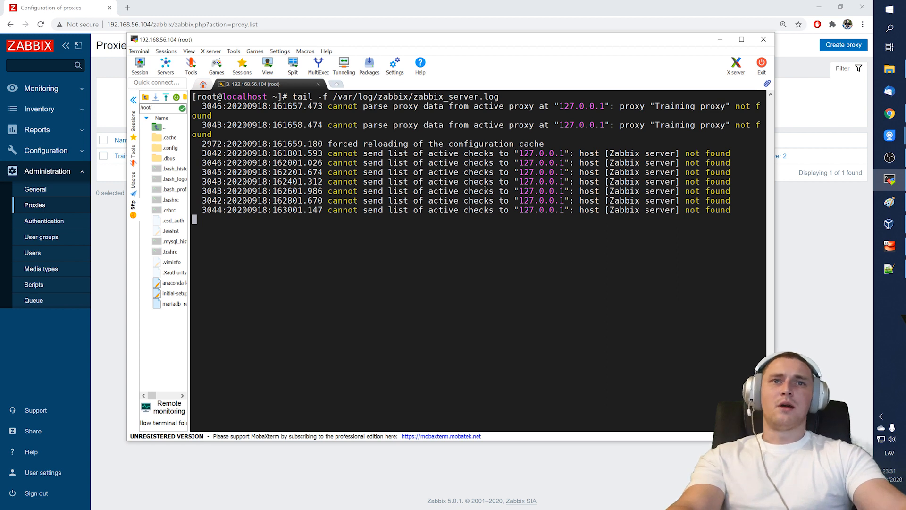
{"action": "key", "text": "ctrl+c"}
{"action": "key", "text": "ctrl+l"}
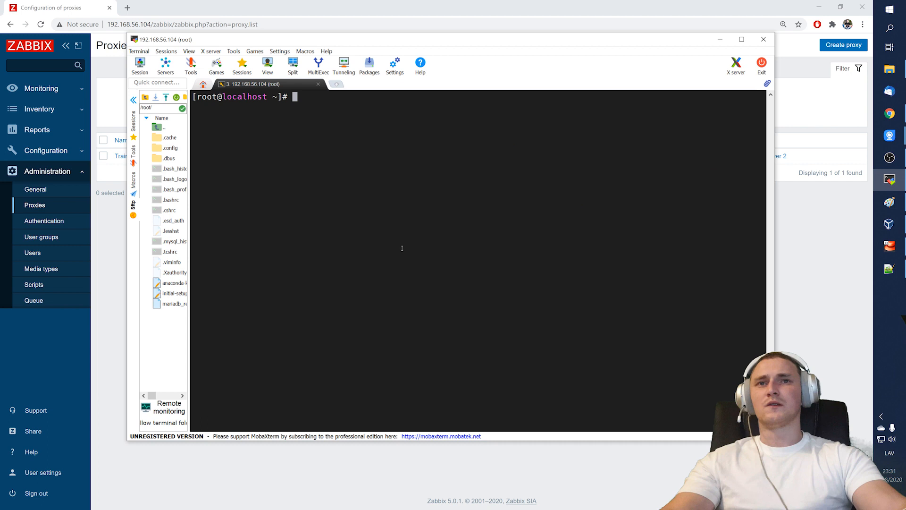
- Return to the Zabbix frontend and open the graphs of the monitored host "Zabbix server"
{"action": "left_click", "coordinate": [55, 338]}
{"action": "left_click", "coordinate": [52, 88]}
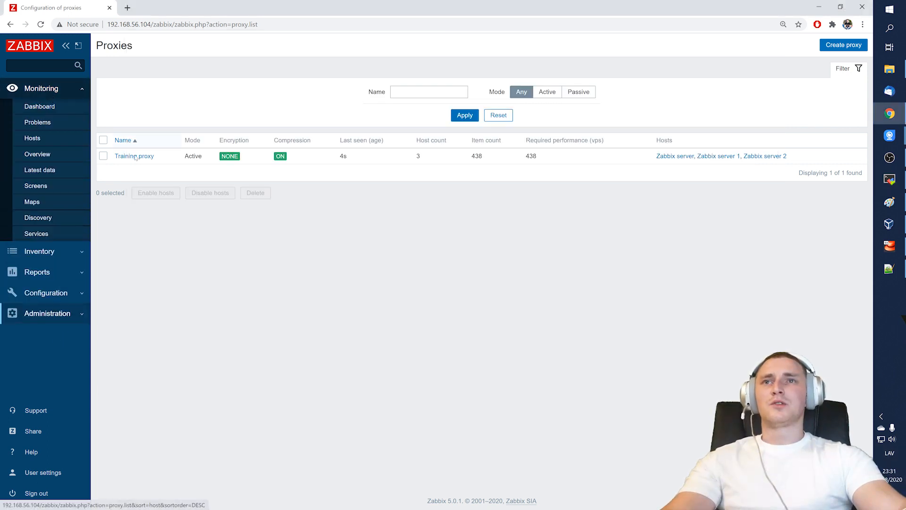
{"action": "left_click", "coordinate": [60, 138]}
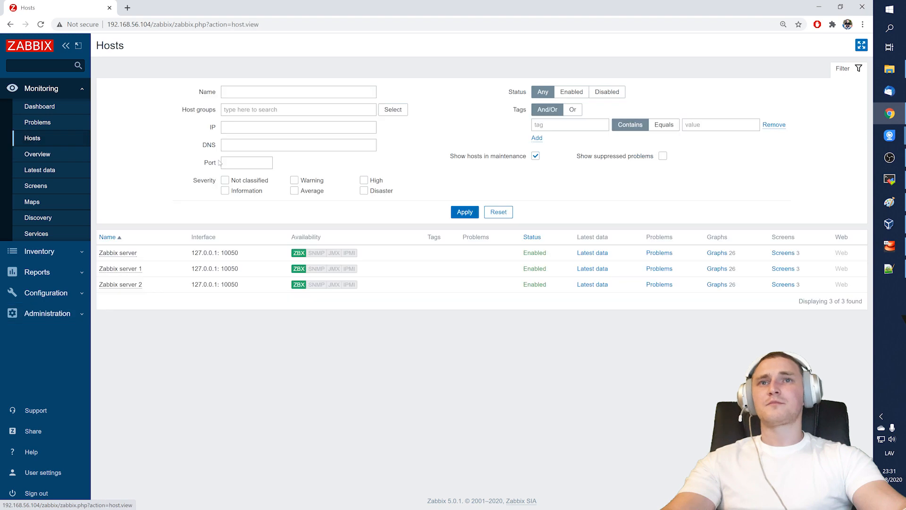
{"action": "left_click", "coordinate": [715, 253]}
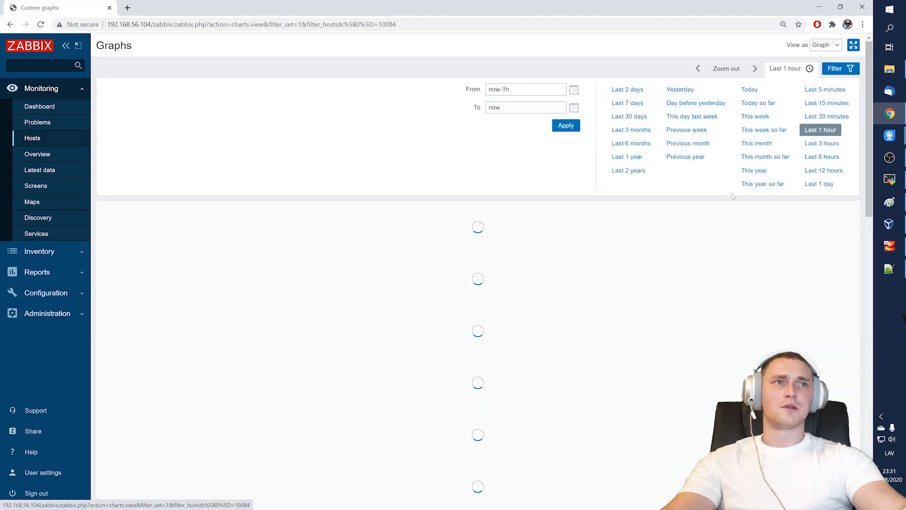
- Filter the graphs to "Zabbix server: Zabbix internal process busy %" and examine the process utilization
{"action": "left_click", "coordinate": [837, 69]}
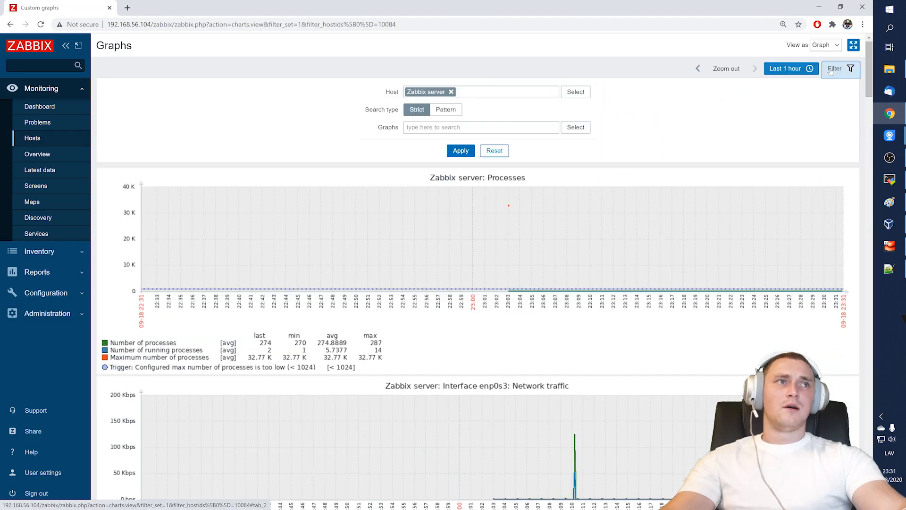
{"action": "left_click", "coordinate": [481, 128]}
{"action": "type", "text": "inter"}
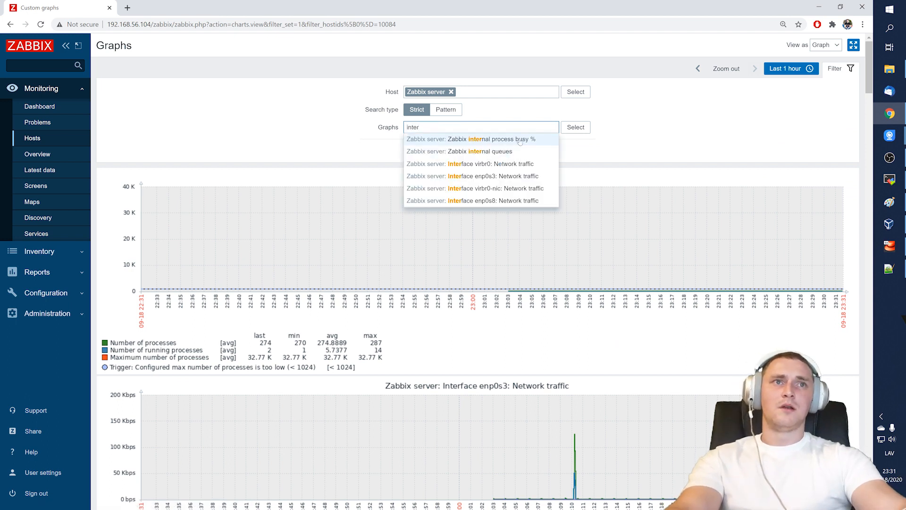
{"action": "left_click", "coordinate": [516, 138]}
{"action": "left_click", "coordinate": [460, 160]}
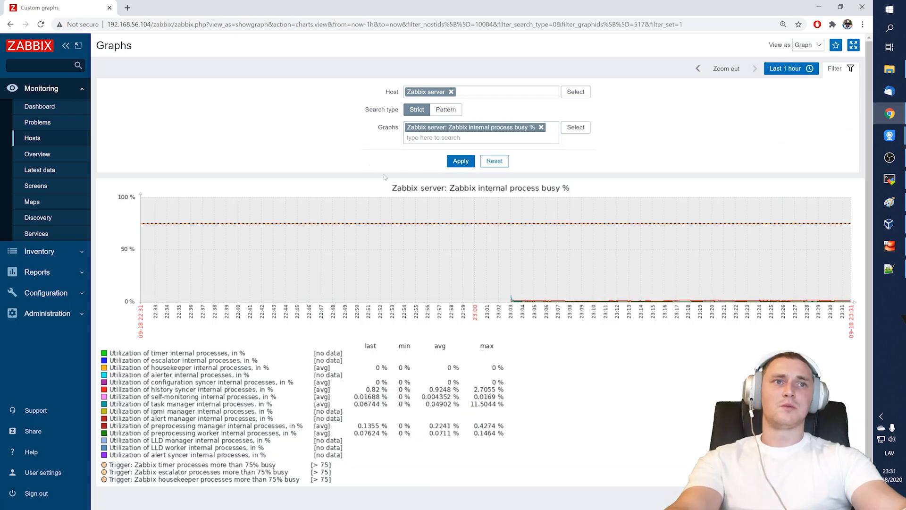
{"action": "scroll", "coordinate": [393, 415], "scroll_direction": "down", "scroll_amount": 1}
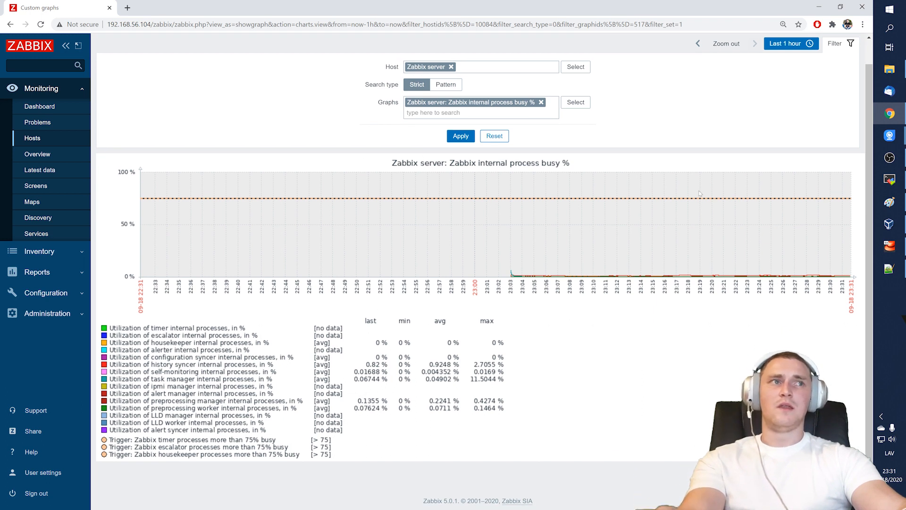
- Switch to the Paint diagram and draw a check mark above Server and a rectangle around Proxy
{"action": "left_click", "coordinate": [890, 179]}
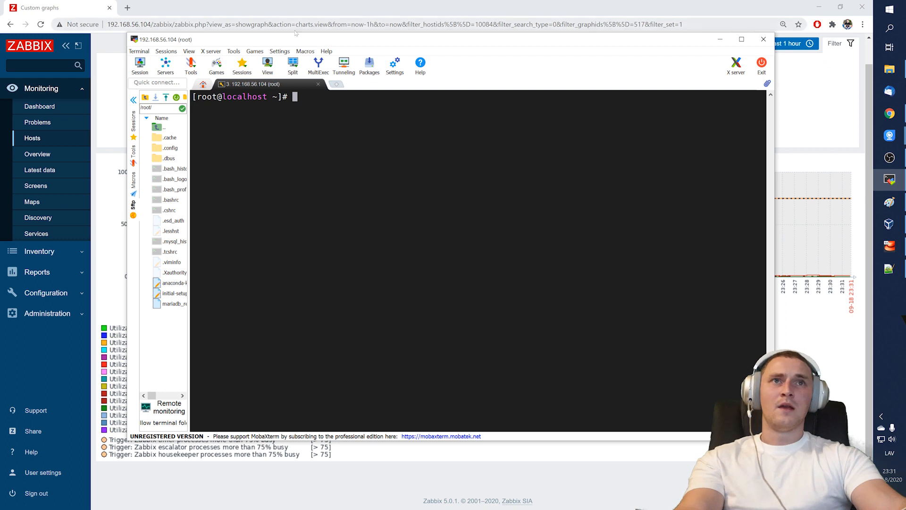
{"action": "left_click", "coordinate": [890, 202]}
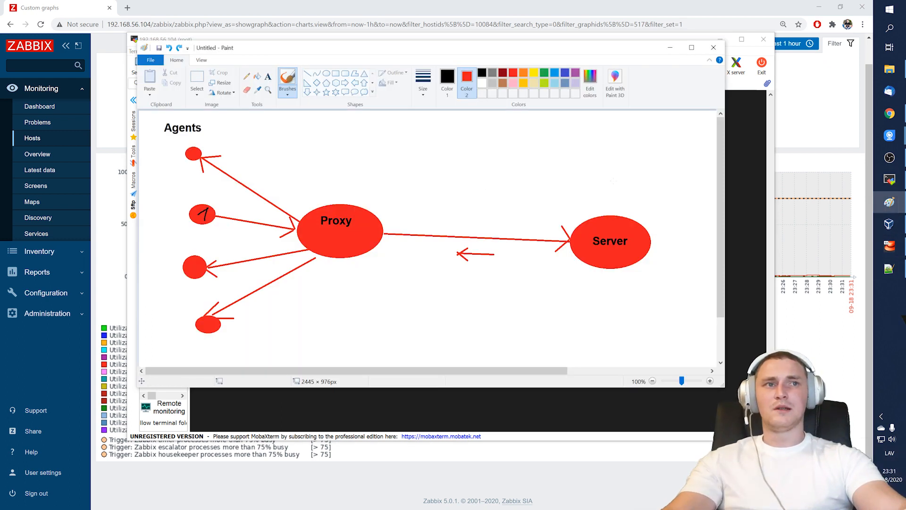
{"action": "mouse_move", "coordinate": [642, 155]}
{"action": "left_mouse_down"}
{"action": "mouse_move", "coordinate": [626, 183]}
{"action": "mouse_move", "coordinate": [606, 166]}
{"action": "left_mouse_up"}
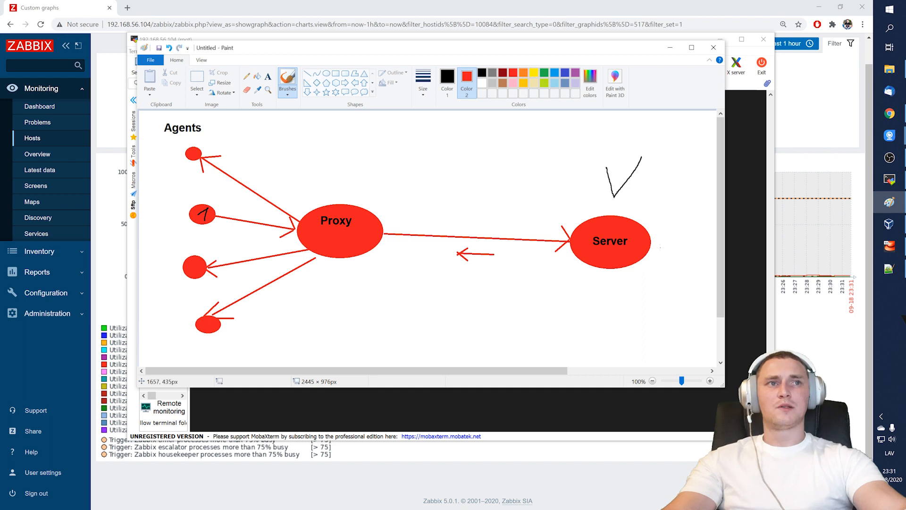
{"action": "mouse_move", "coordinate": [400, 149]}
{"action": "left_mouse_down"}
{"action": "mouse_move", "coordinate": [401, 300]}
{"action": "mouse_move", "coordinate": [298, 307]}
{"action": "mouse_move", "coordinate": [271, 262]}
{"action": "mouse_move", "coordinate": [309, 162]}
{"action": "mouse_move", "coordinate": [396, 160]}
{"action": "left_mouse_up"}
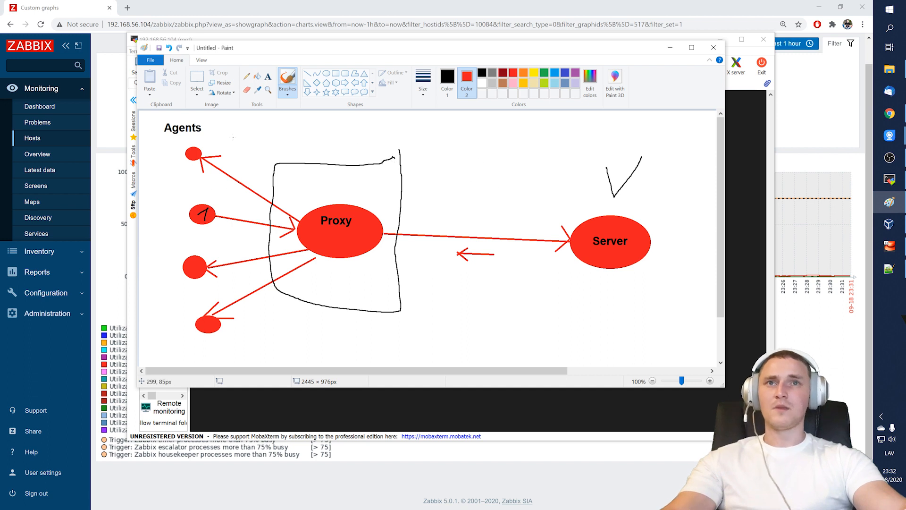
- Draw three small black marks beside the agent circles in the diagram
{"action": "left_click_drag", "start_coordinate": [176, 182], "coordinate": [170, 180]}
{"action": "left_click_drag", "start_coordinate": [173, 233], "coordinate": [170, 249]}
{"action": "left_click_drag", "start_coordinate": [172, 292], "coordinate": [170, 307]}
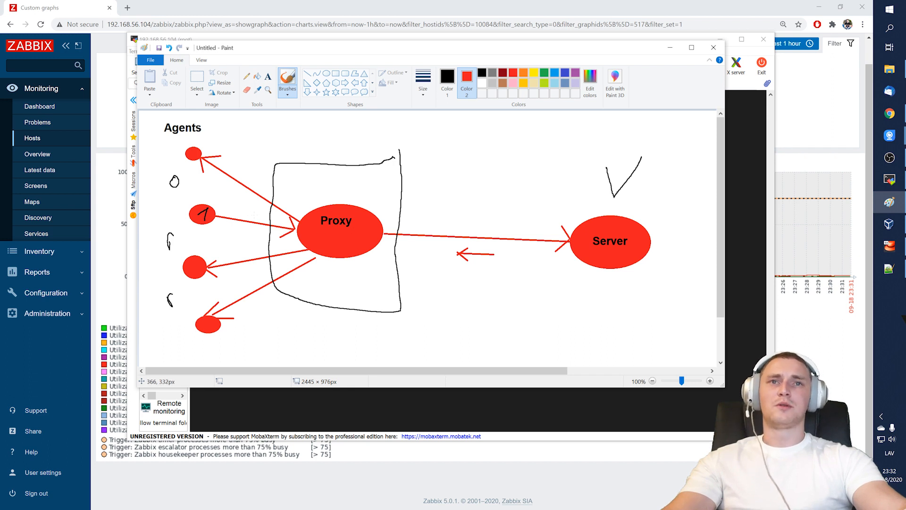
- Return to the MobaXterm terminal, run "ps ax | grep zabbix_proxy" and examine the listed proxy processes
{"action": "left_click_drag", "start_coordinate": [575, 48], "coordinate": [576, 40]}
{"action": "left_click", "coordinate": [426, 403]}
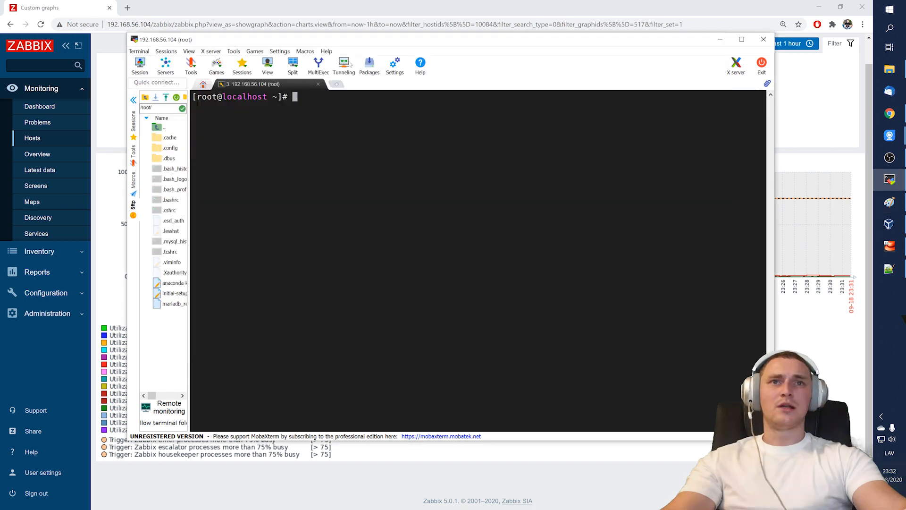
{"action": "type", "text": "ps ax | g"}
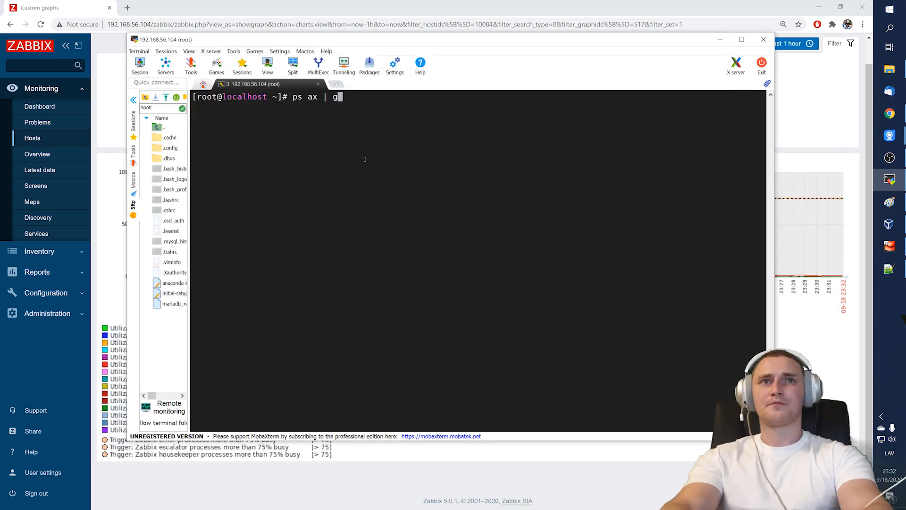
{"action": "type", "text": "rep zabbix_proxy"}
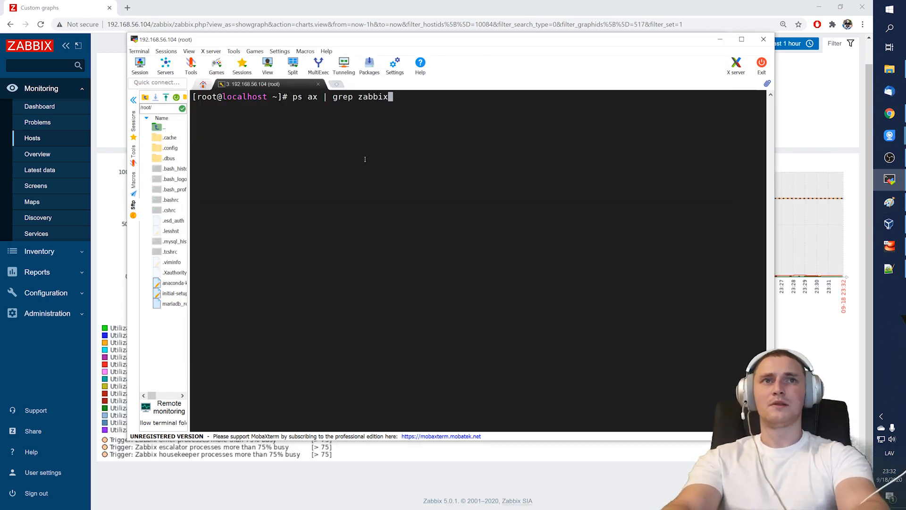
{"action": "key", "text": "Return"}
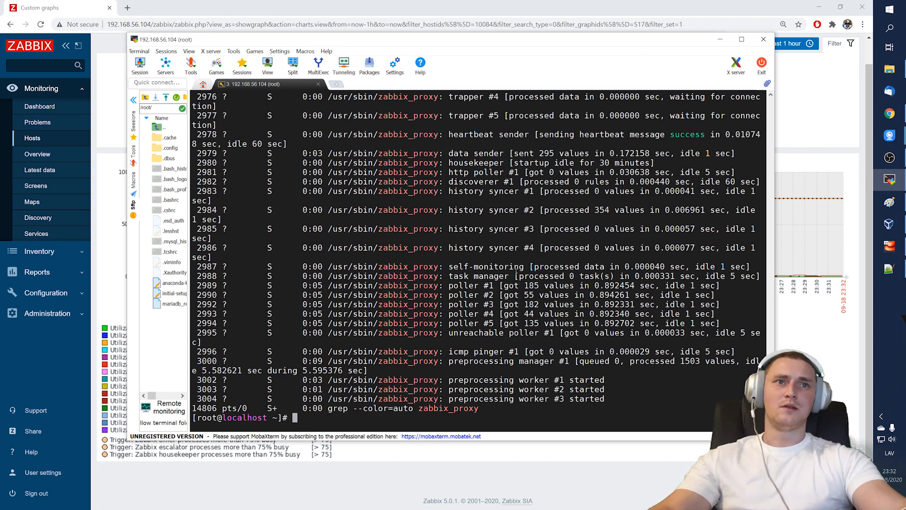
{"action": "scroll", "coordinate": [557, 278], "scroll_direction": "up", "scroll_amount": 7}
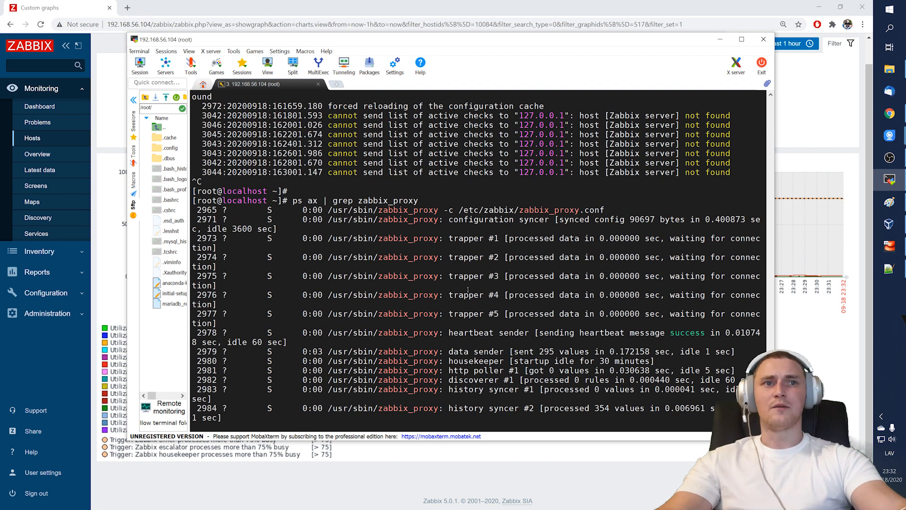
- Examine the zabbix_proxy process list in the terminal, from the trappers and history syncers to the pollers, icmp pinger and preprocessing workers
{"action": "left_click_drag", "start_coordinate": [448, 235], "coordinate": [613, 314]}
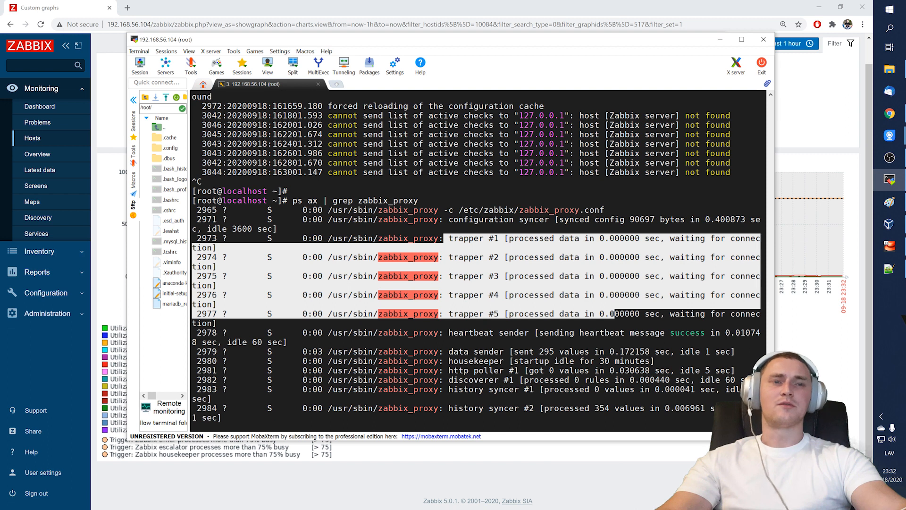
{"action": "scroll", "coordinate": [538, 298], "scroll_direction": "down", "scroll_amount": 4}
{"action": "left_click_drag", "start_coordinate": [453, 219], "coordinate": [504, 219]}
{"action": "scroll", "coordinate": [550, 249], "scroll_direction": "down", "scroll_amount": 2}
{"action": "left_click_drag", "start_coordinate": [459, 181], "coordinate": [515, 191]}
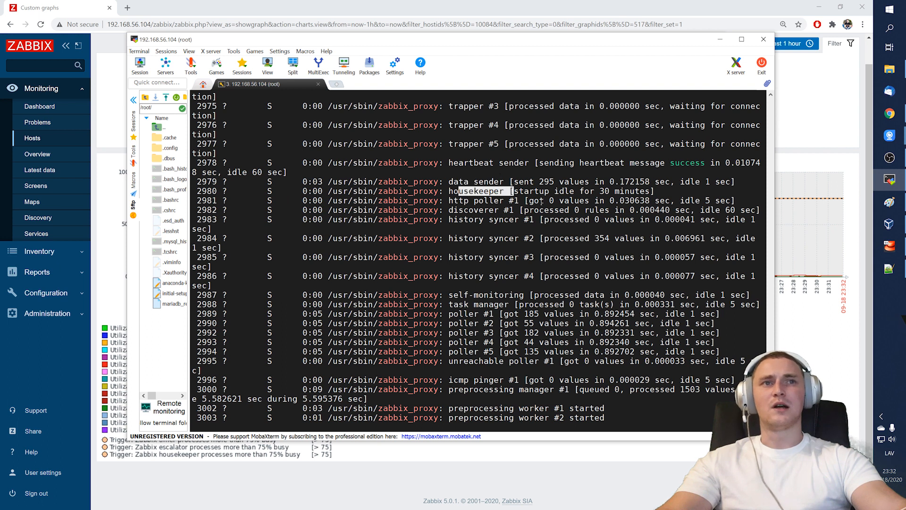
{"action": "left_click_drag", "start_coordinate": [453, 200], "coordinate": [521, 202]}
{"action": "left_click_drag", "start_coordinate": [458, 210], "coordinate": [517, 217]}
{"action": "left_click_drag", "start_coordinate": [458, 219], "coordinate": [534, 276]}
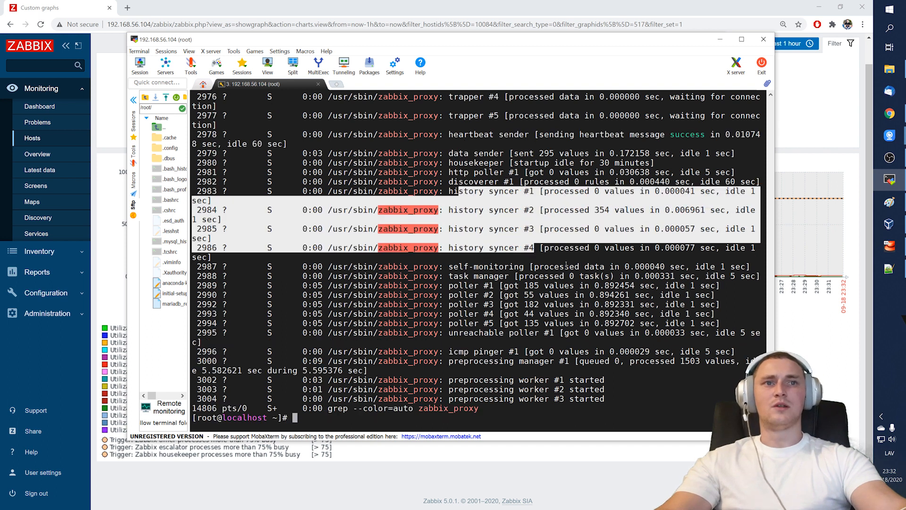
{"action": "left_click_drag", "start_coordinate": [468, 285], "coordinate": [550, 334]}
{"action": "left_click_drag", "start_coordinate": [459, 352], "coordinate": [538, 352]}
{"action": "left_click", "coordinate": [534, 344]}
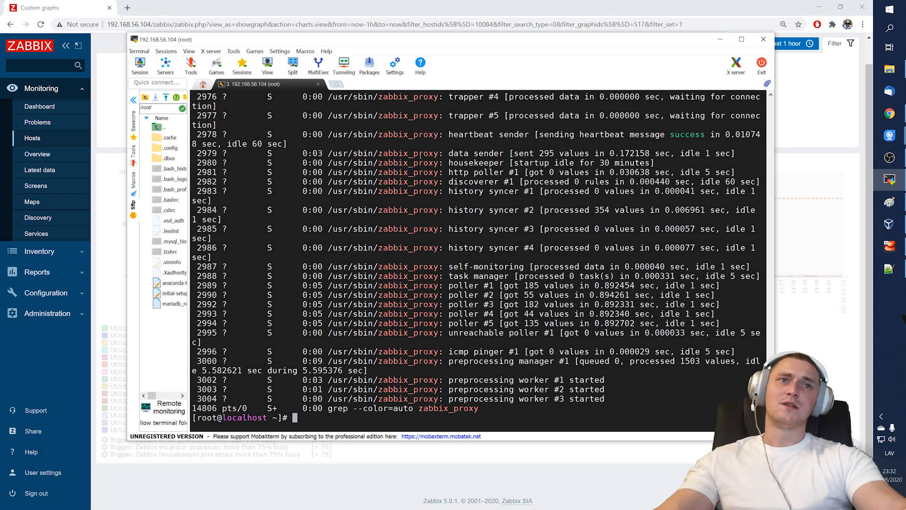
{"action": "left_click_drag", "start_coordinate": [288, 144], "coordinate": [572, 401]}
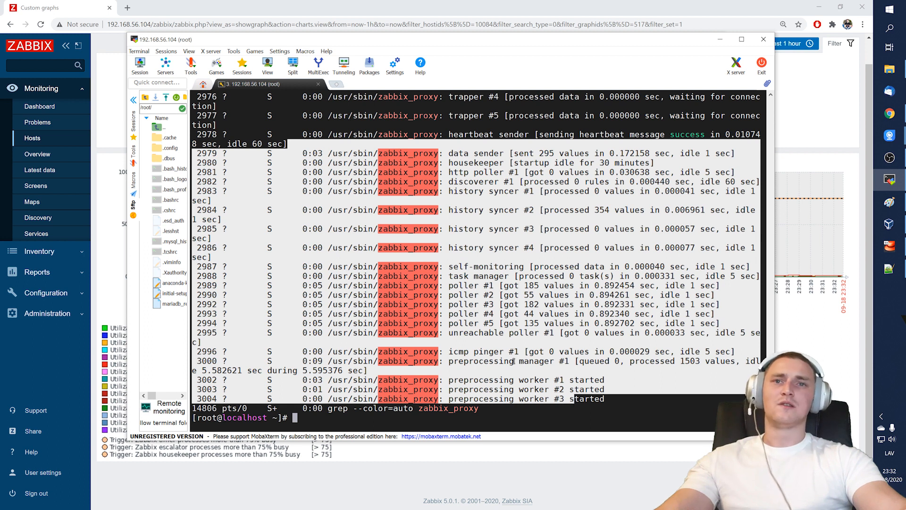
- Switch to Zabbix in the browser and start a new host named "Proxy" in a new host group "proxy servers"
{"action": "left_click", "coordinate": [100, 267]}
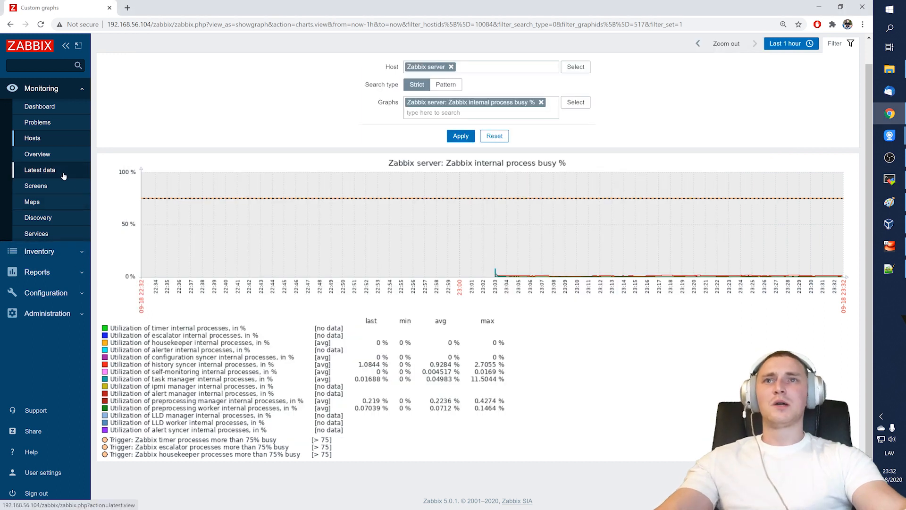
{"action": "left_click", "coordinate": [66, 293]}
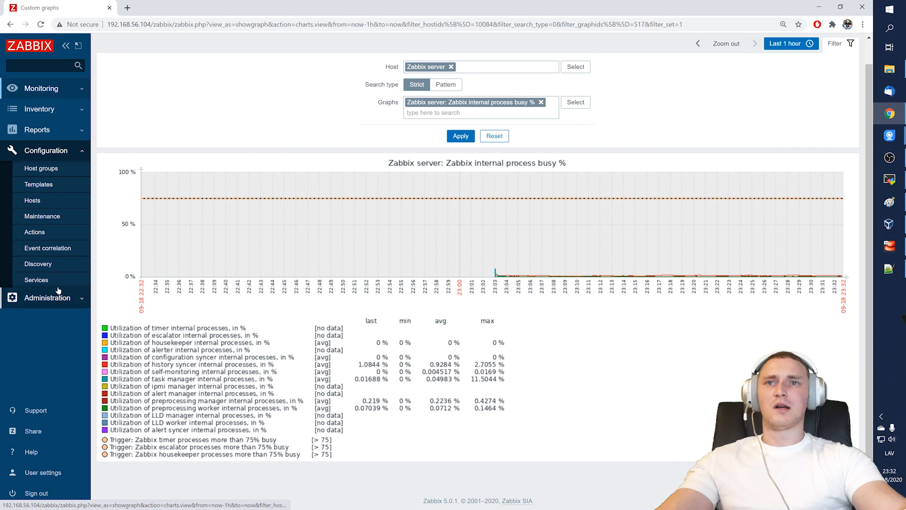
{"action": "left_click", "coordinate": [51, 206]}
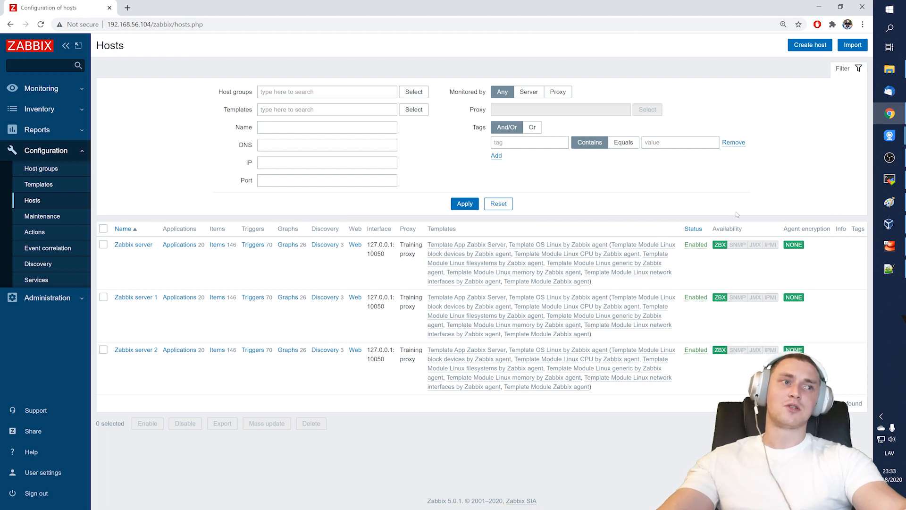
{"action": "left_click", "coordinate": [803, 46]}
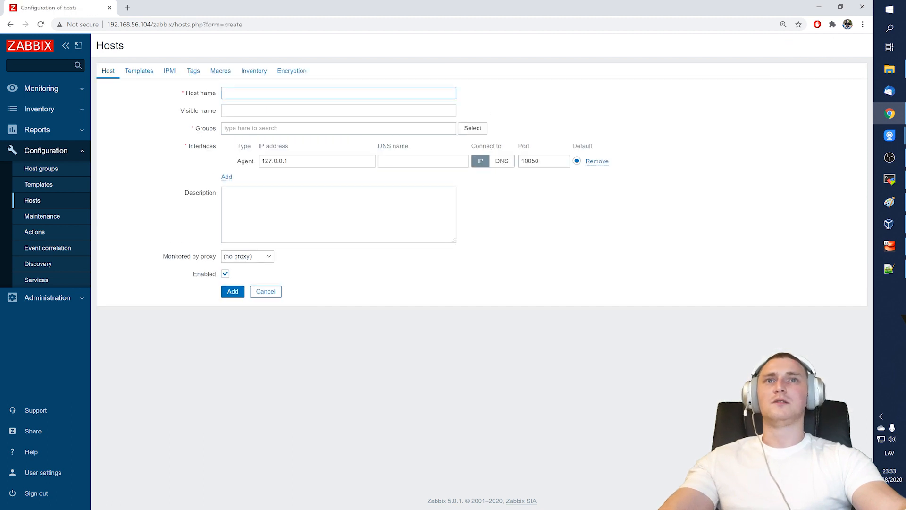
{"action": "type", "text": "Proxy"}
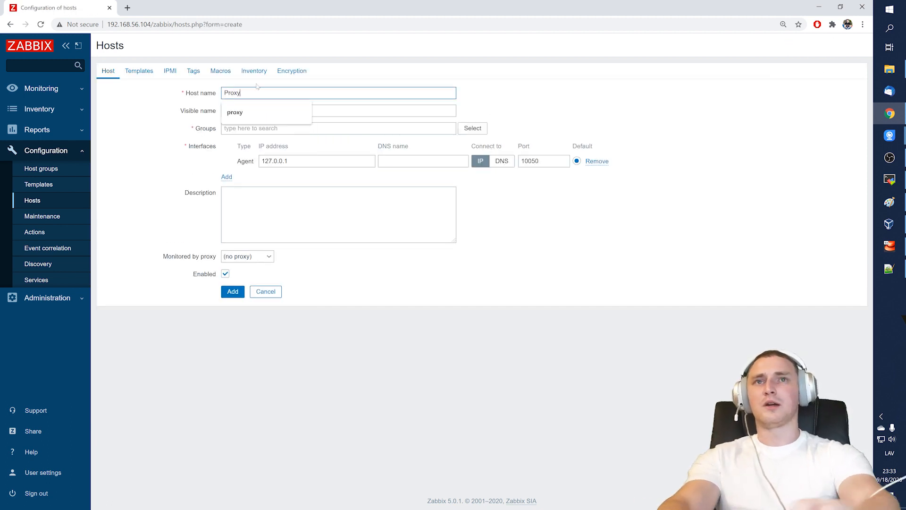
{"action": "left_click", "coordinate": [171, 157]}
{"action": "left_click", "coordinate": [265, 128]}
{"action": "type", "text": "proxy servers"}
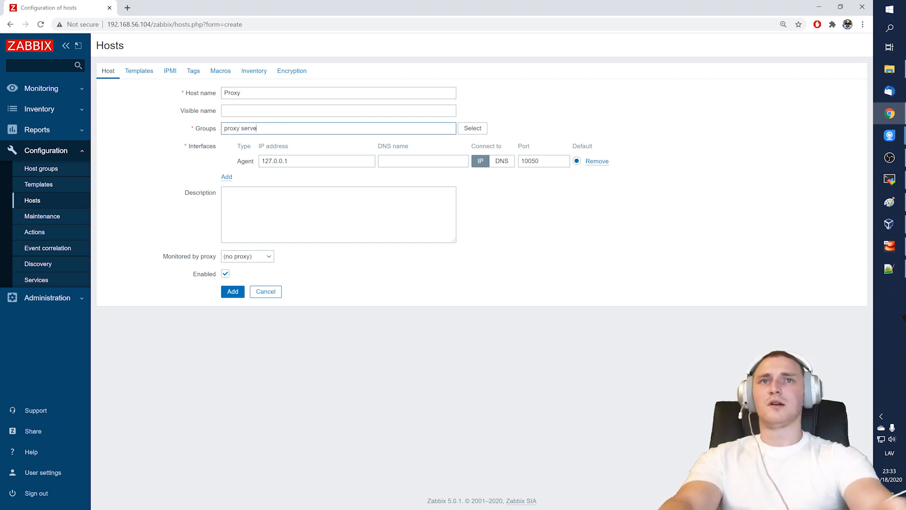
{"action": "key", "text": "Return"}
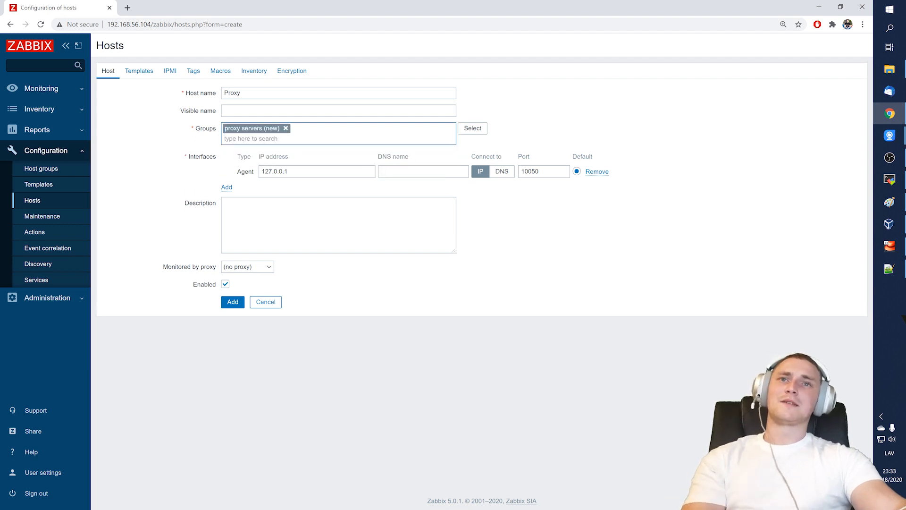
- Set the new host to be monitored by "Training proxy" and add the host
{"action": "left_click", "coordinate": [289, 171]}
{"action": "key", "text": "ctrl+a"}
{"action": "mouse_move", "coordinate": [189, 157]}
{"action": "left_mouse_down"}
{"action": "mouse_move", "coordinate": [544, 157]}
{"action": "mouse_move", "coordinate": [190, 158]}
{"action": "left_mouse_up"}
{"action": "left_click_drag", "start_coordinate": [269, 172], "coordinate": [288, 172]}
{"action": "left_click", "coordinate": [289, 171]}
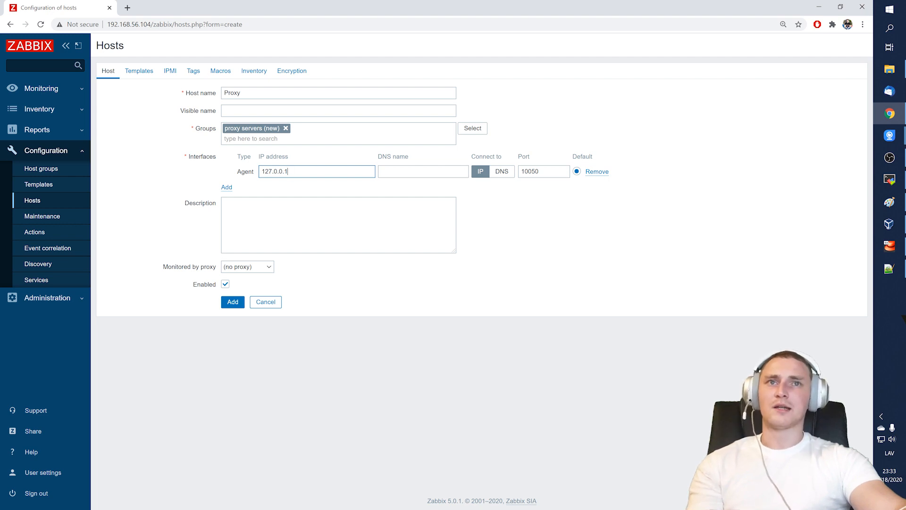
{"action": "key", "text": "ctrl+a"}
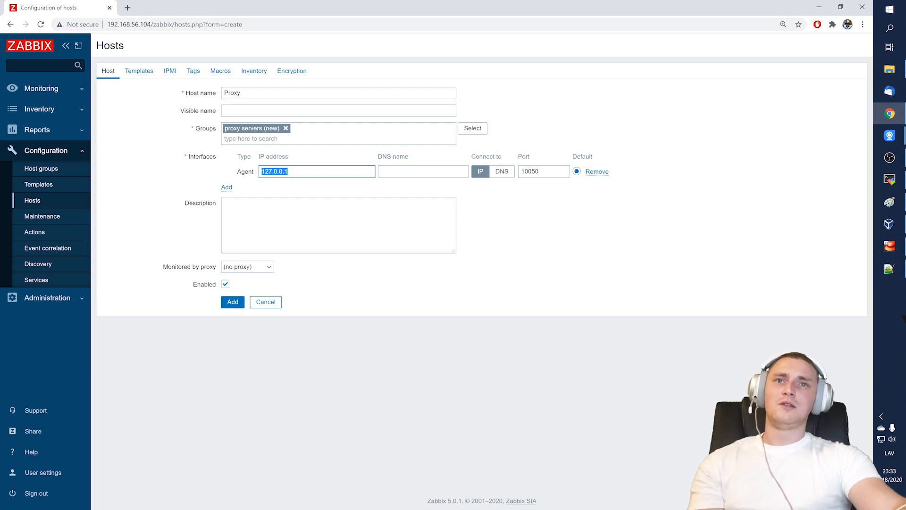
{"action": "left_click_drag", "start_coordinate": [163, 267], "coordinate": [222, 269]}
{"action": "left_click", "coordinate": [226, 267]}
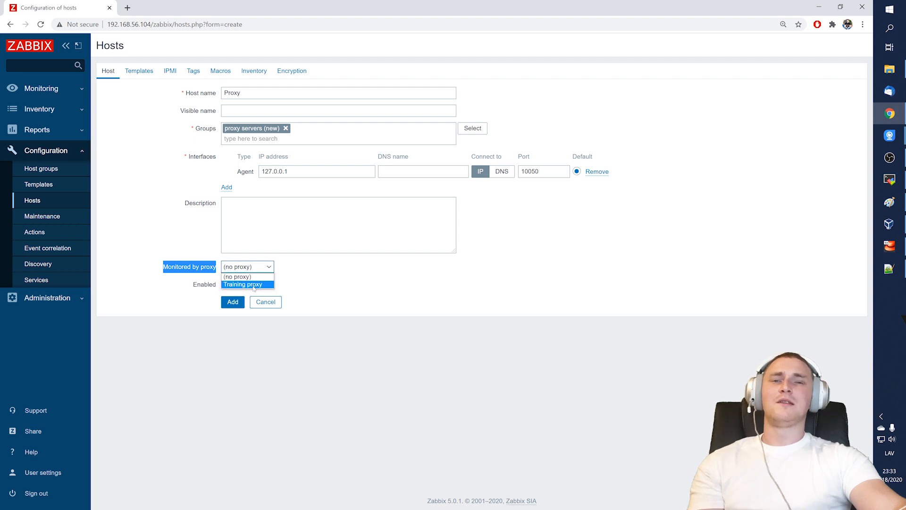
{"action": "left_click", "coordinate": [254, 285]}
{"action": "left_click", "coordinate": [234, 302]}
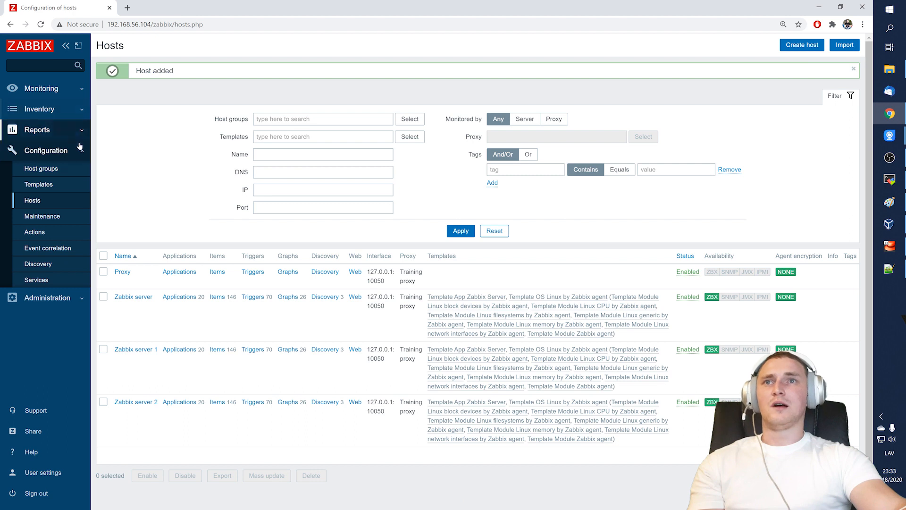
- Open the items of "Template App Zabbix Proxy" and check their item type
{"action": "left_click", "coordinate": [39, 185]}
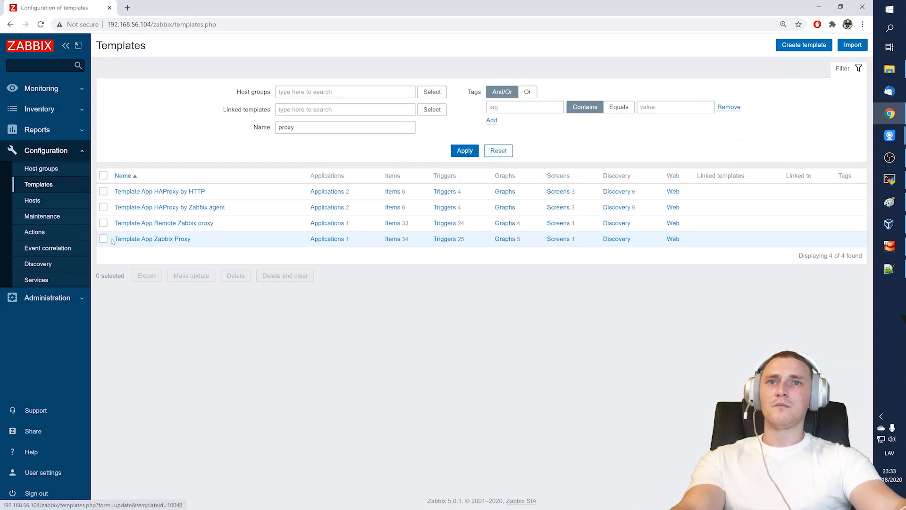
{"action": "left_click", "coordinate": [393, 238]}
{"action": "left_click_drag", "start_coordinate": [693, 329], "coordinate": [724, 329]}
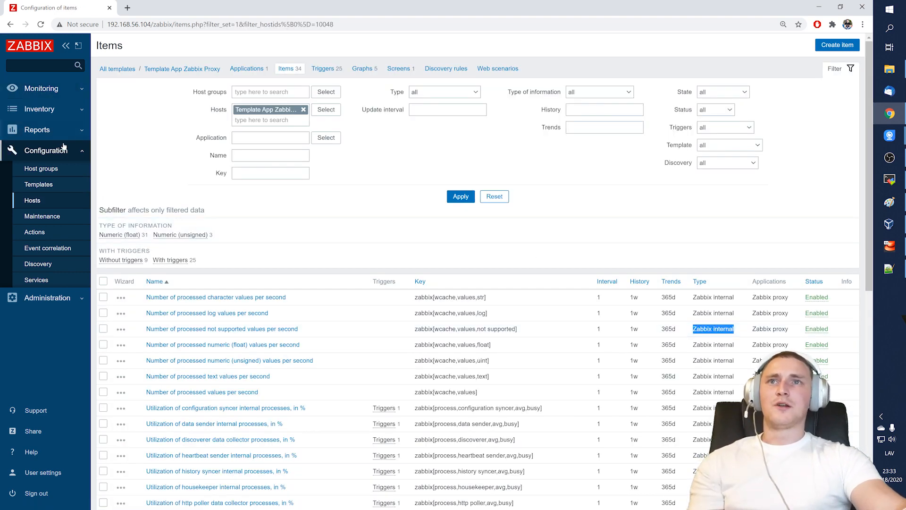
- Open the Proxy host's configuration and review its agent interface address and monitoring proxy setting
{"action": "left_click", "coordinate": [57, 201]}
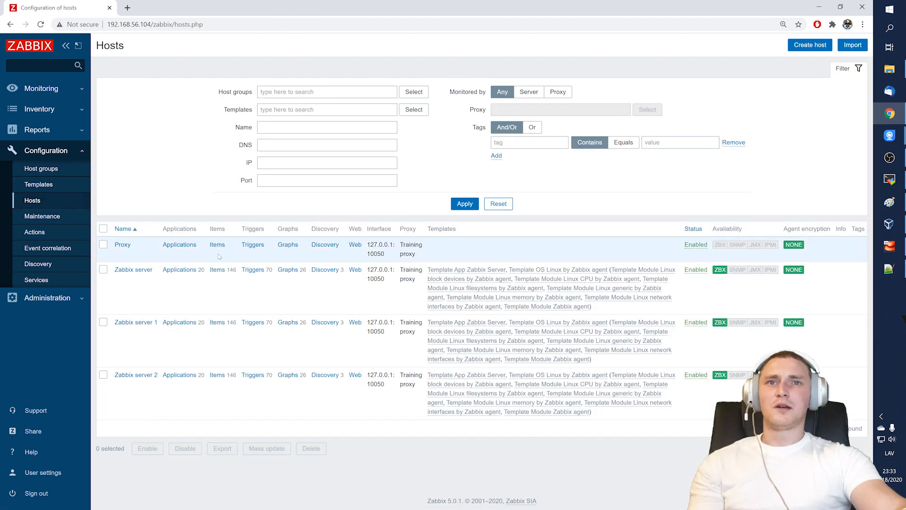
{"action": "left_click", "coordinate": [123, 245]}
{"action": "left_click_drag", "start_coordinate": [241, 189], "coordinate": [424, 187]}
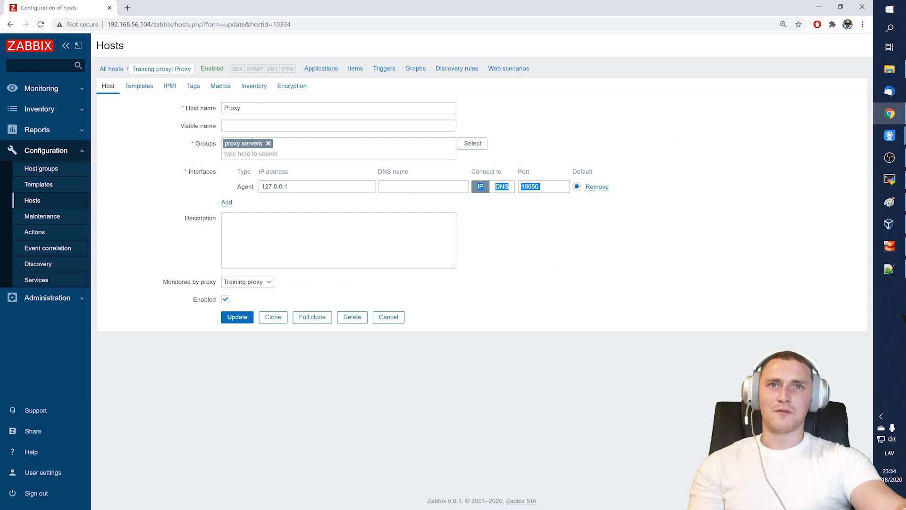
{"action": "double_click", "coordinate": [276, 187]}
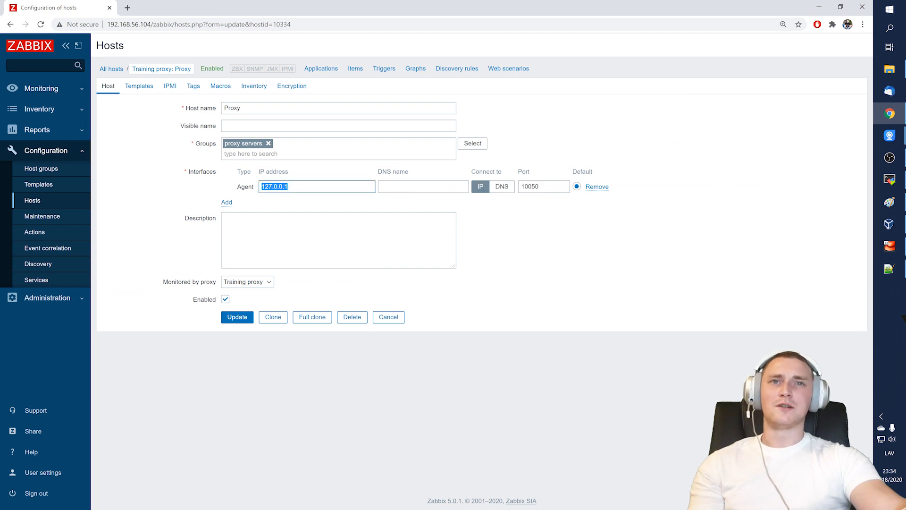
{"action": "left_click_drag", "start_coordinate": [168, 283], "coordinate": [239, 288]}
{"action": "left_click_drag", "start_coordinate": [320, 288], "coordinate": [164, 285]}
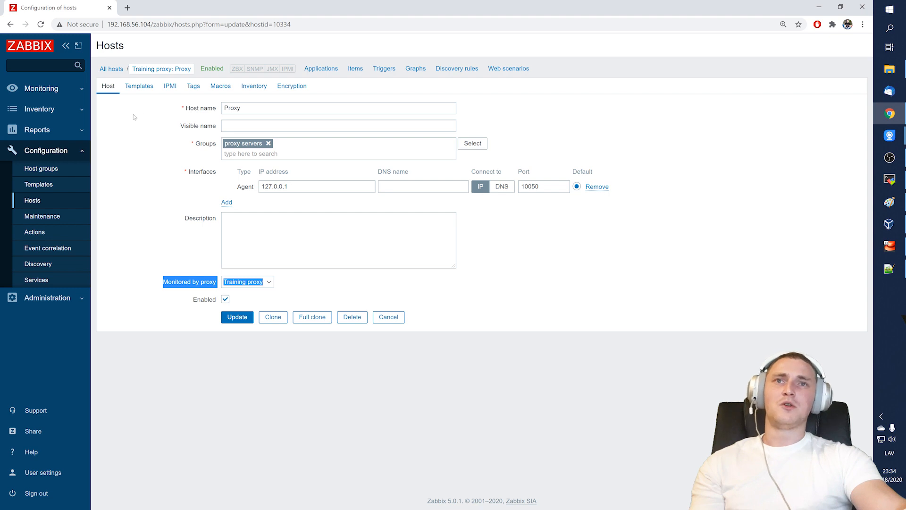
{"action": "left_click", "coordinate": [51, 93]}
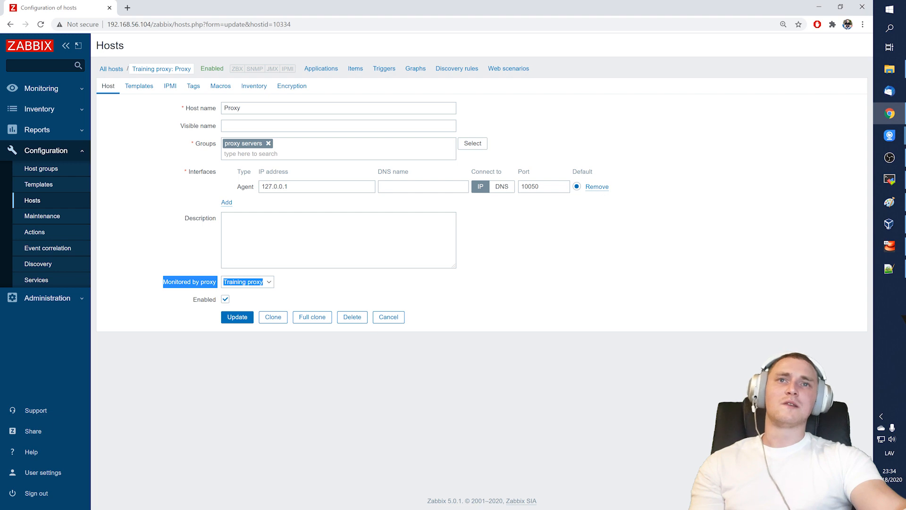
- Switch to the MobaXterm terminal, examine the proxy's poller processes and return to the browser
{"action": "left_click", "coordinate": [889, 179]}
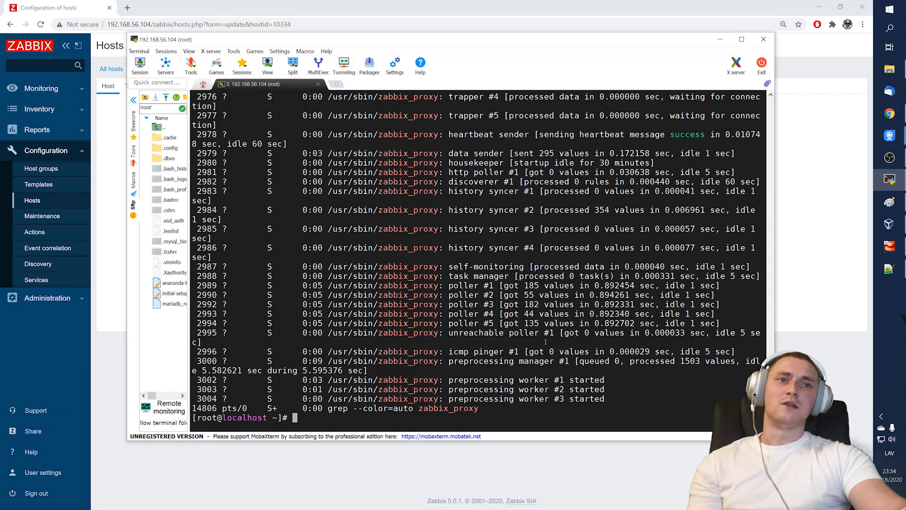
{"action": "left_click_drag", "start_coordinate": [533, 343], "coordinate": [388, 276]}
{"action": "left_click_drag", "start_coordinate": [589, 323], "coordinate": [467, 258]}
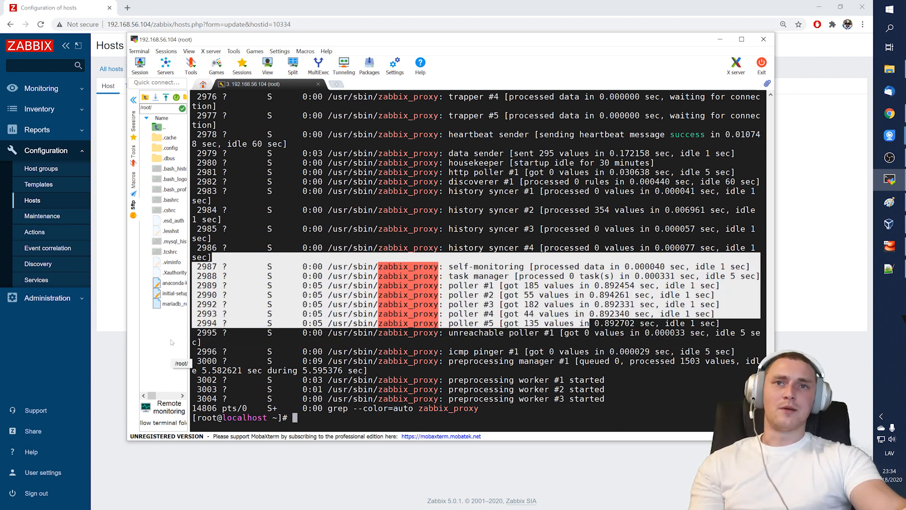
{"action": "left_click", "coordinate": [125, 331]}
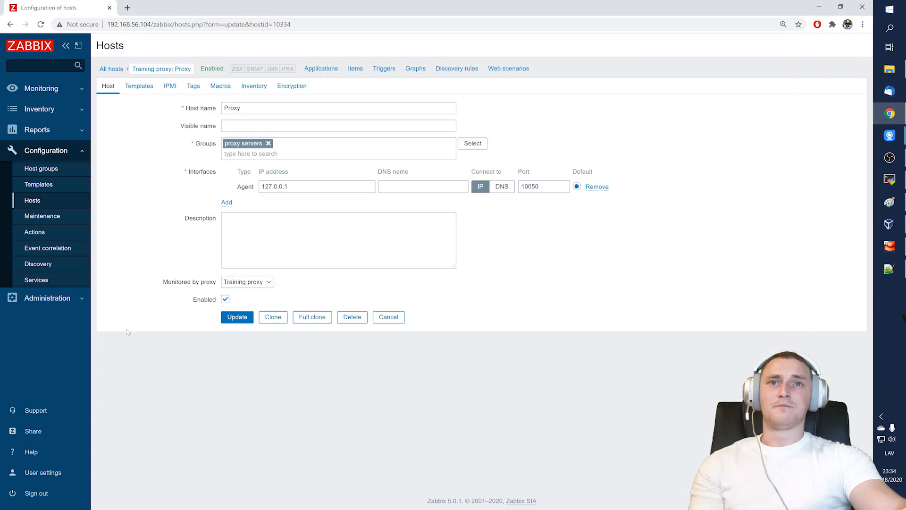
- Switch to the Notepad++ notes and write "check performance graphs of zabbix proxy" under point 4 about proxy processes
{"action": "left_click", "coordinate": [889, 268]}
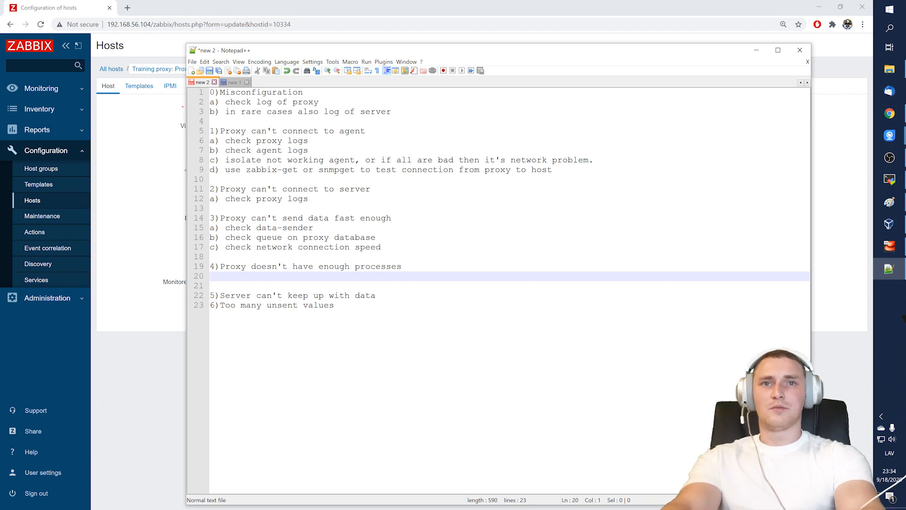
{"action": "type", "text": "check "}
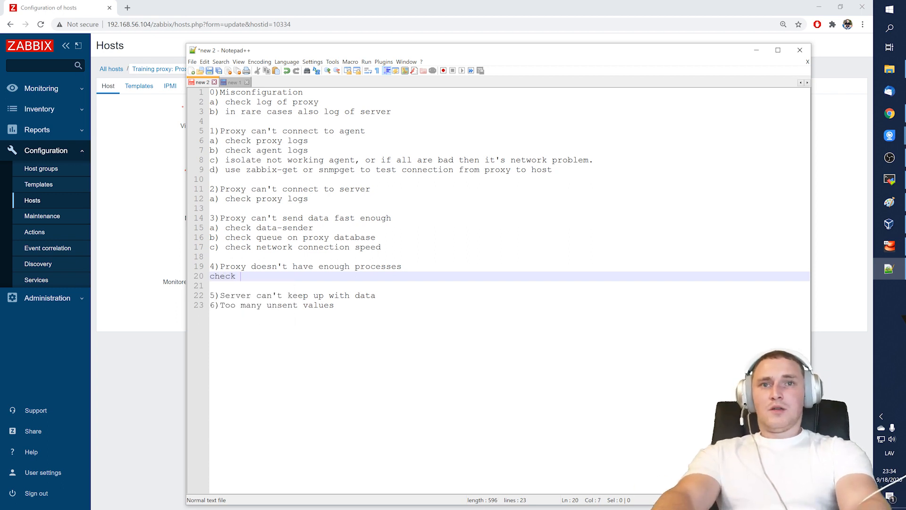
{"action": "type", "text": "performa"}
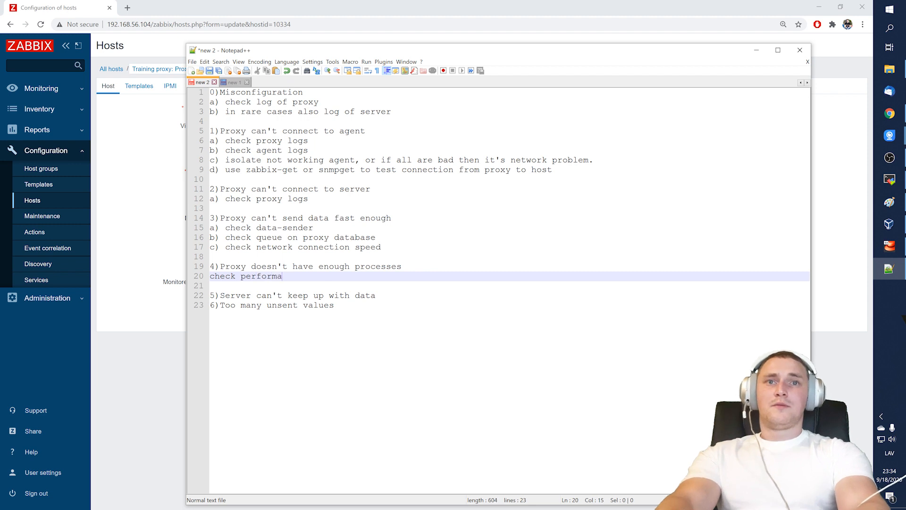
{"action": "type", "text": "nce graphs of zabbix proxy"}
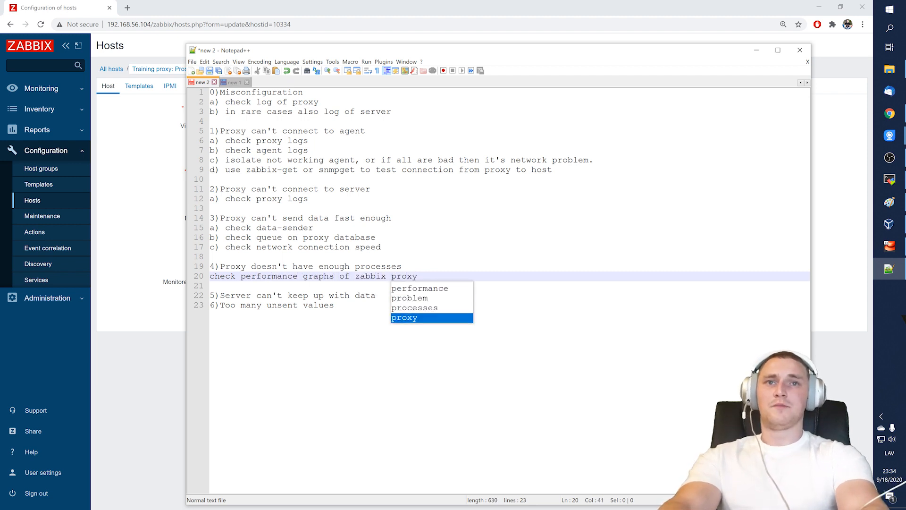
{"action": "key", "text": "Return"}
{"action": "key", "text": "Return"}
- List under point 4 "a) data gathering process busy", "b) internal process busy" and "c) cache free %"
{"action": "type", "text": "a) "}
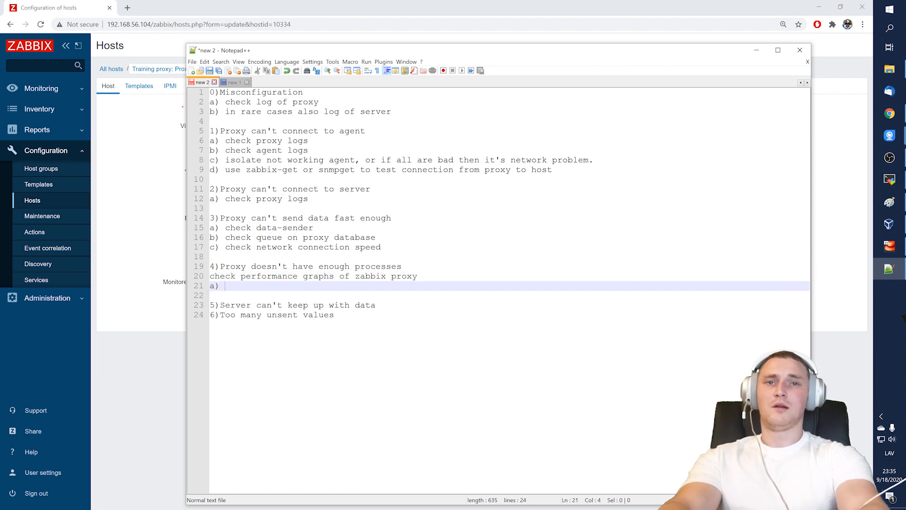
{"action": "type", "text": "data gathering process busy"}
{"action": "key", "text": "Return"}
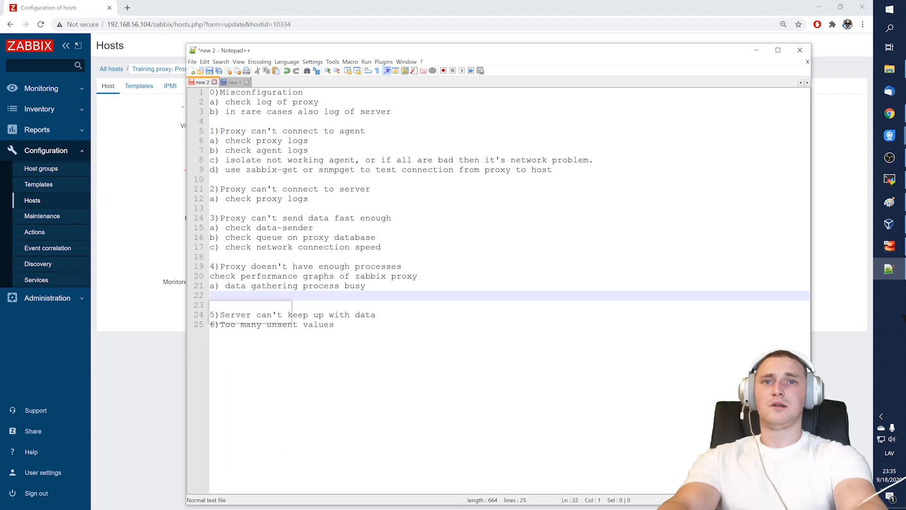
{"action": "type", "text": "b) internal process busy"}
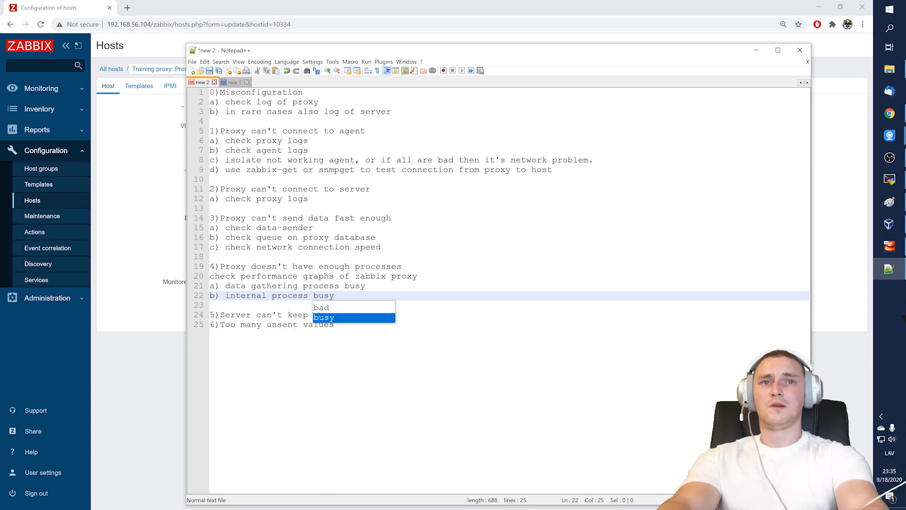
{"action": "key", "text": "Return"}
{"action": "type", "text": "c) cache free %"}
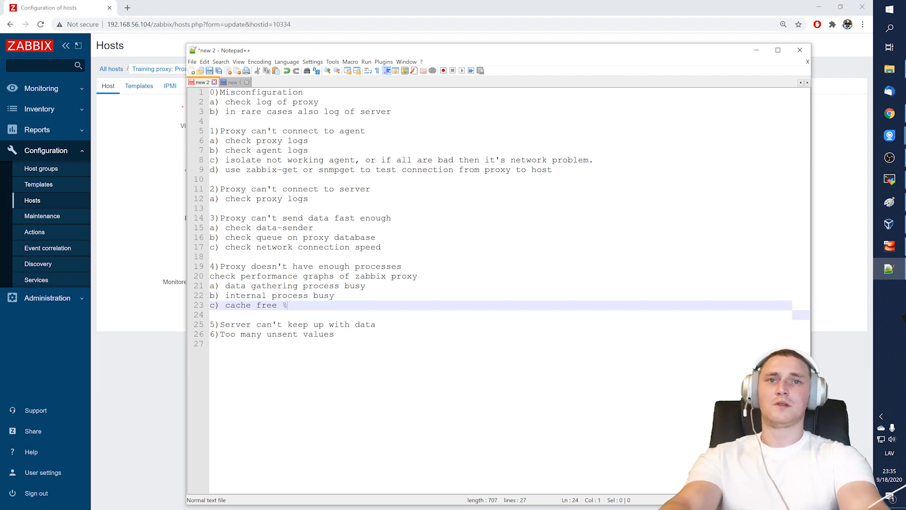
- Add the line "!!!! Make sure you monitor proxy correctly" at the end of point 4 in the notes
{"action": "key", "text": "Return"}
{"action": "type", "text": "!!!! Make sure yo"}
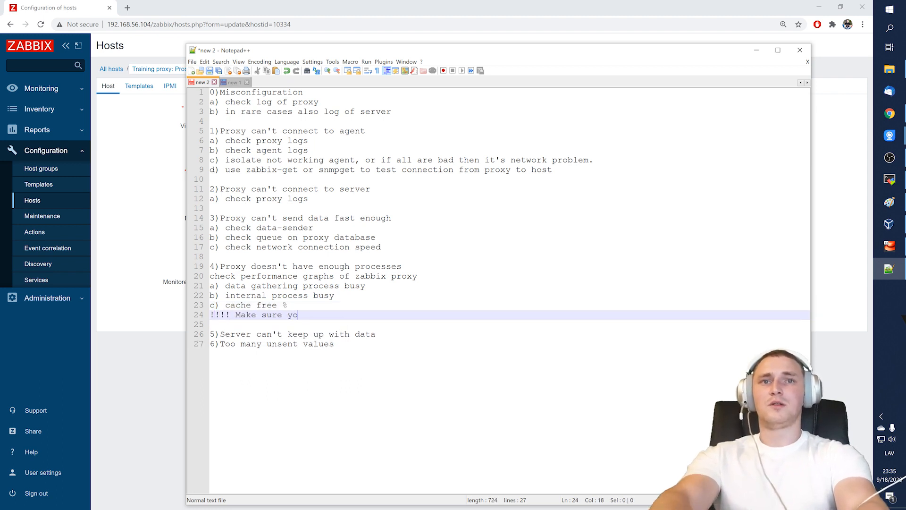
{"action": "type", "text": "u monitor"}
{"action": "type", "text": "xy correctly"}
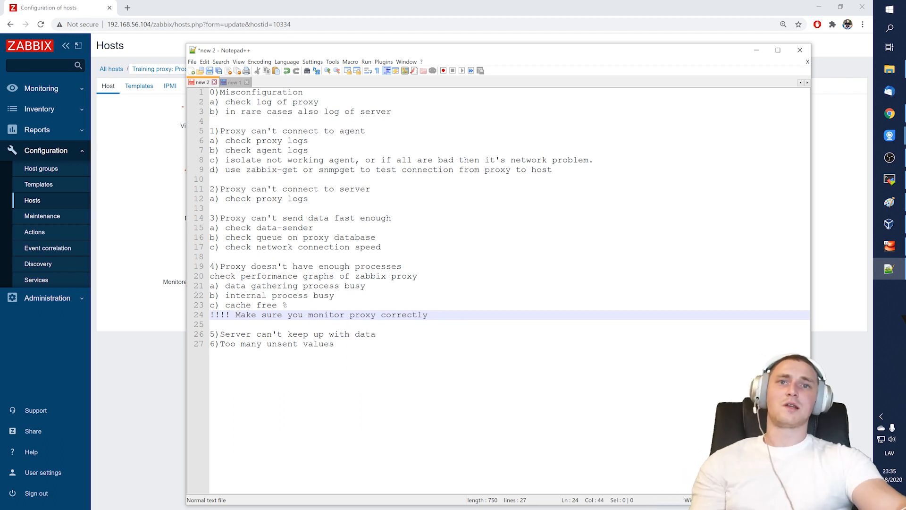
- Insert three blank lines beneath point 5, "Server can't keep up with data", and place the cursor on the first one
{"action": "key", "text": "Down"}
{"action": "key", "text": "Down"}
{"action": "key", "text": "Down"}
{"action": "key", "text": "Up"}
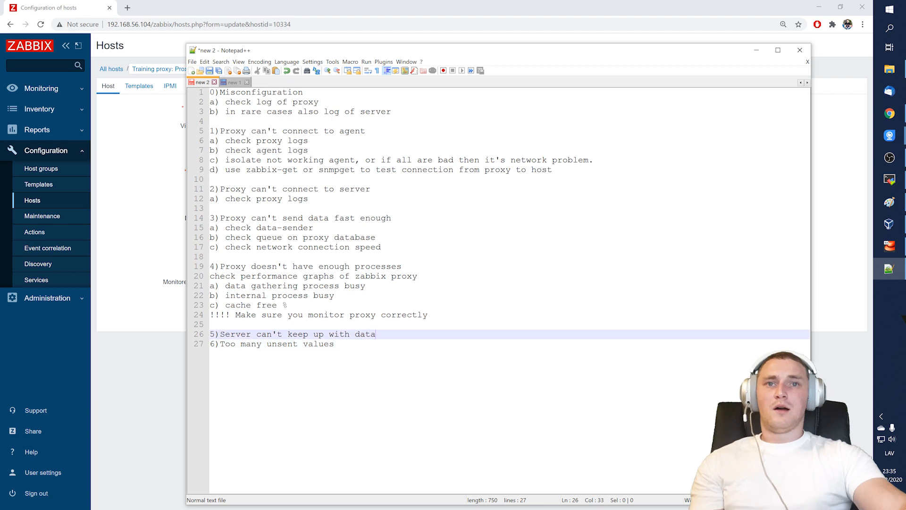
{"action": "key", "text": "Return"}
{"action": "key", "text": "Return"}
{"action": "key", "text": "Return"}
{"action": "key", "text": "Up"}
{"action": "key", "text": "Up"}
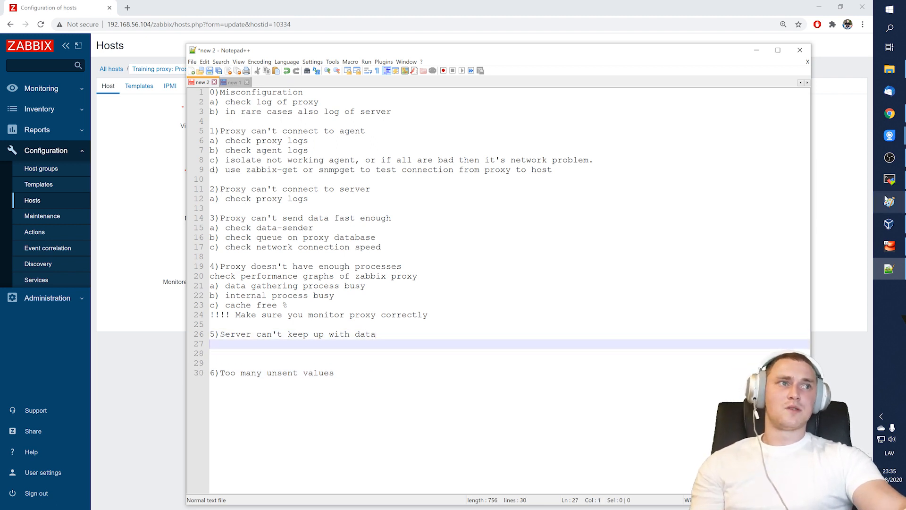
- Switch to the Paint diagram of agents, proxy and server and undo the most recent brush strokes
{"action": "left_click", "coordinate": [889, 202]}
{"action": "key", "text": "ctrl+z"}
{"action": "key", "text": "ctrl+z"}
{"action": "key", "text": "ctrl+z"}
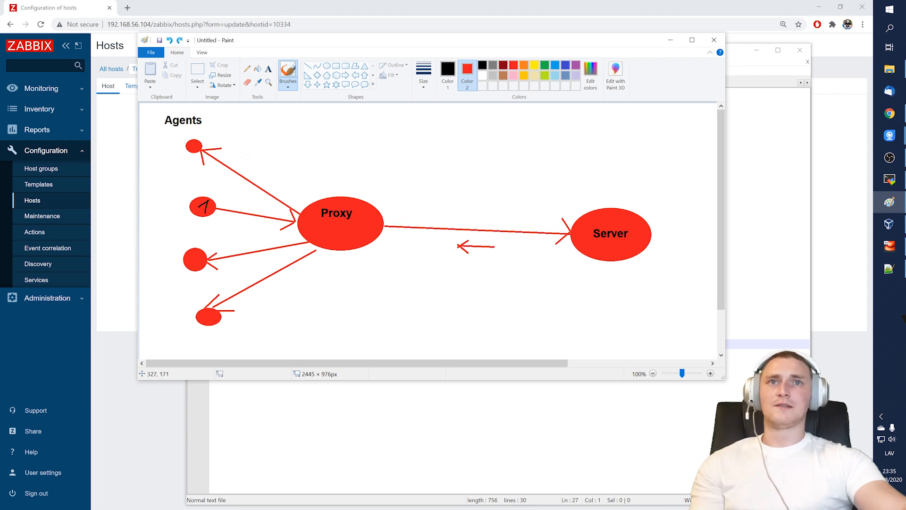
- Draw black check marks near the top agent's link and above Proxy, plus a curved arrow from Proxy towards Server
{"action": "left_click_drag", "start_coordinate": [276, 153], "coordinate": [252, 156]}
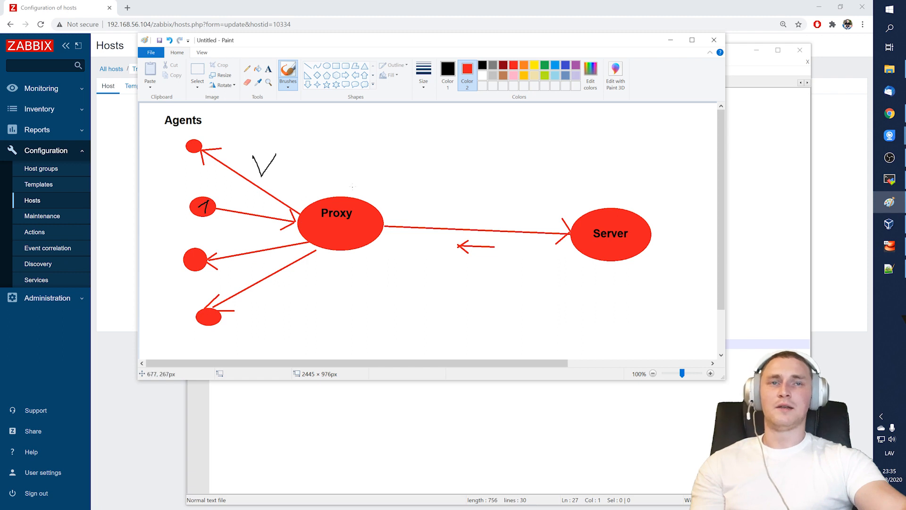
{"action": "mouse_move", "coordinate": [362, 170]}
{"action": "left_mouse_down"}
{"action": "mouse_move", "coordinate": [356, 181]}
{"action": "mouse_move", "coordinate": [336, 166]}
{"action": "left_mouse_up"}
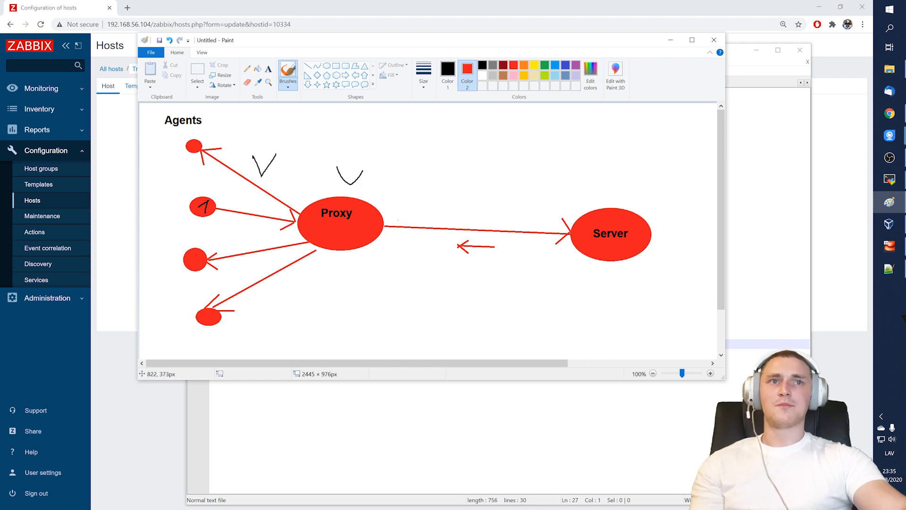
{"action": "mouse_move", "coordinate": [378, 211]}
{"action": "left_mouse_down"}
{"action": "mouse_move", "coordinate": [415, 187]}
{"action": "mouse_move", "coordinate": [517, 191]}
{"action": "left_mouse_up"}
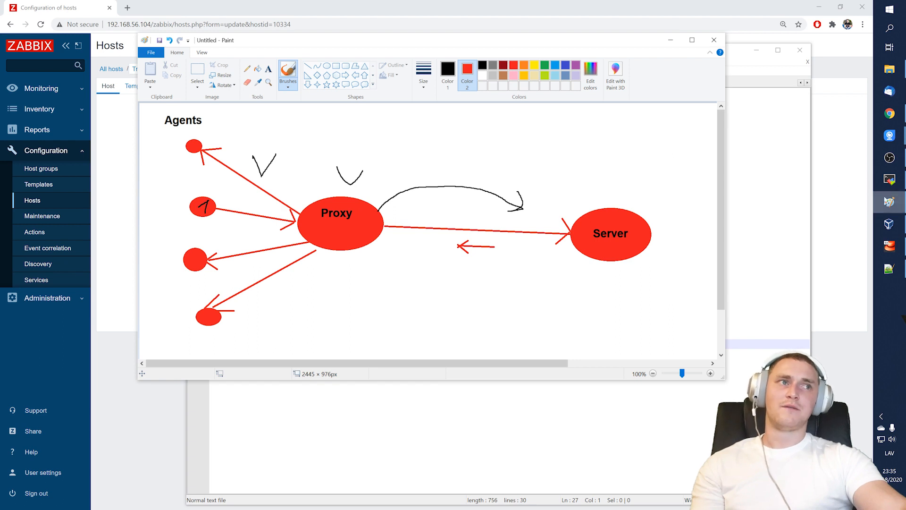
{"action": "mouse_move", "coordinate": [889, 223]}
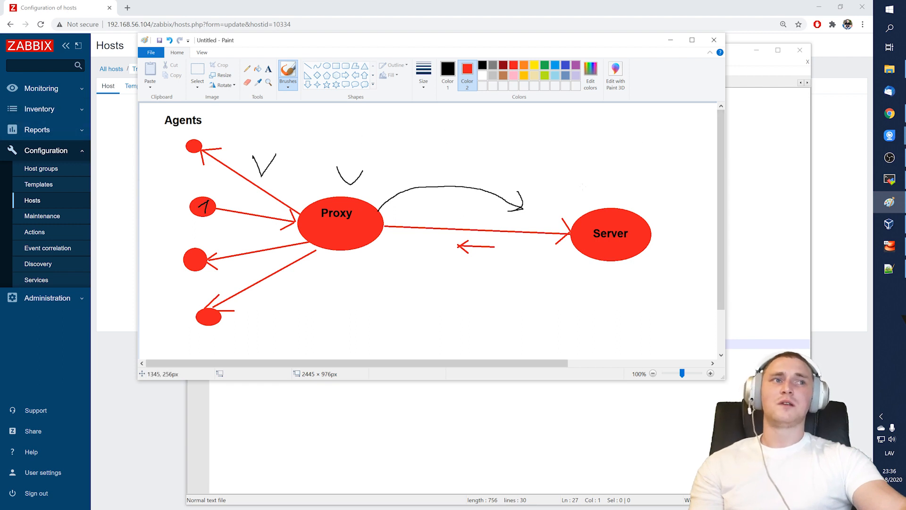
- Return to Zabbix in the browser and view the Zabbix server host's graph "Zabbix data gathering process busy %"
{"action": "left_click", "coordinate": [35, 88]}
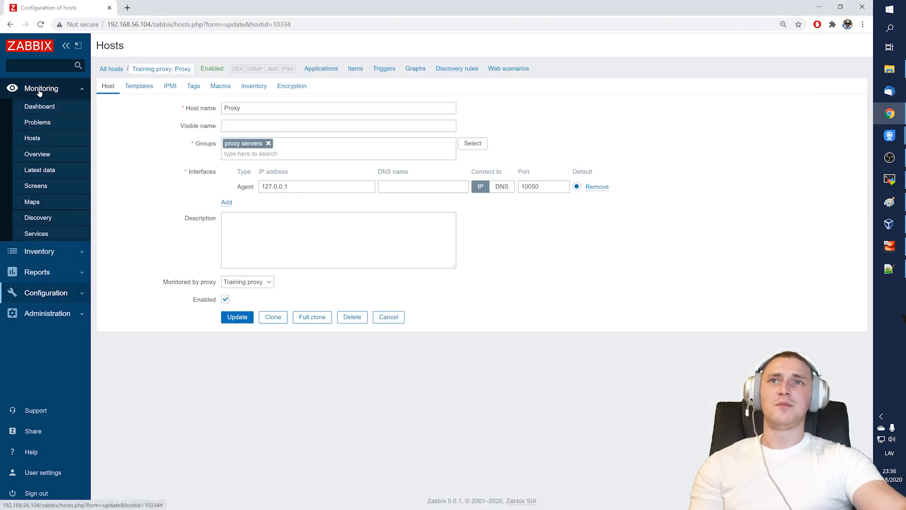
{"action": "left_click", "coordinate": [50, 141]}
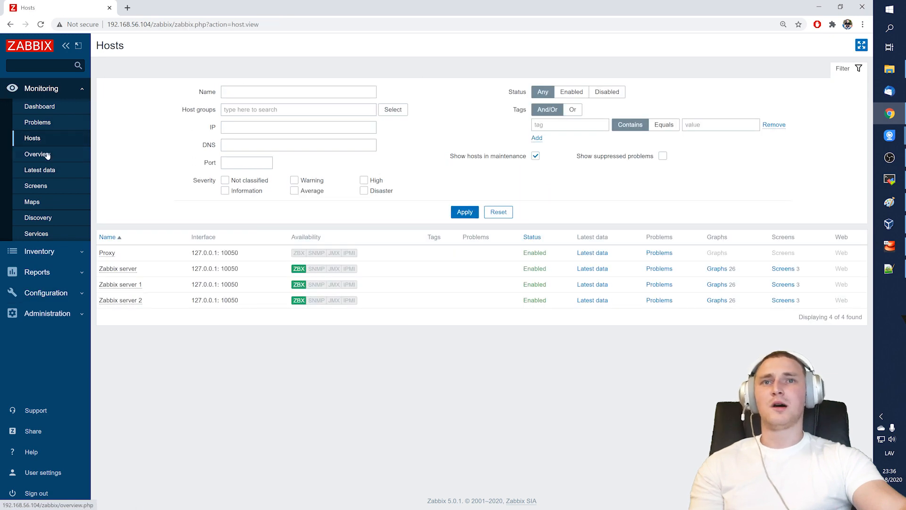
{"action": "left_click_drag", "start_coordinate": [142, 272], "coordinate": [599, 270]}
{"action": "left_click", "coordinate": [718, 270]}
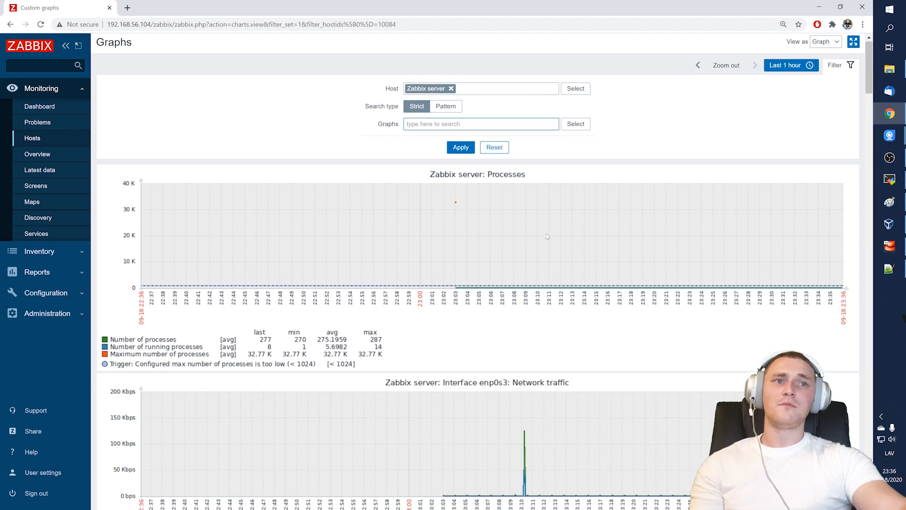
{"action": "type", "text": "data"}
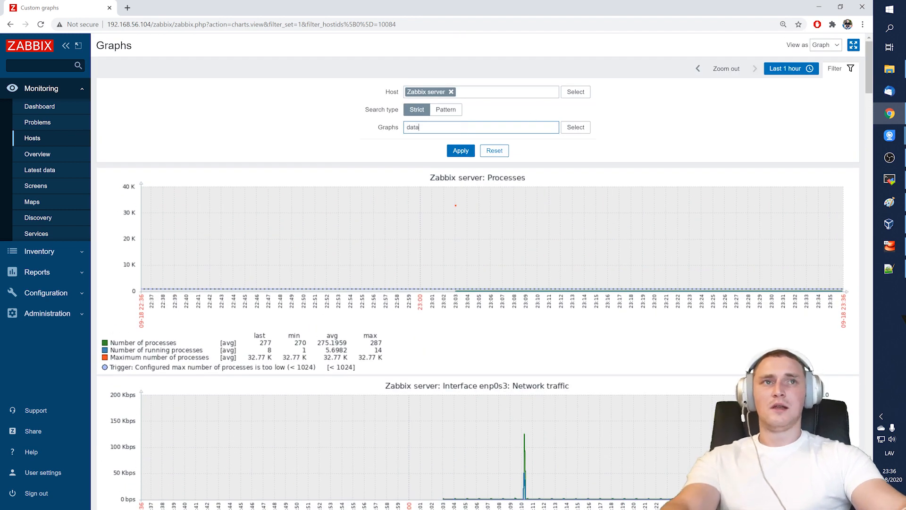
{"action": "left_click", "coordinate": [430, 139]}
{"action": "left_click", "coordinate": [464, 161]}
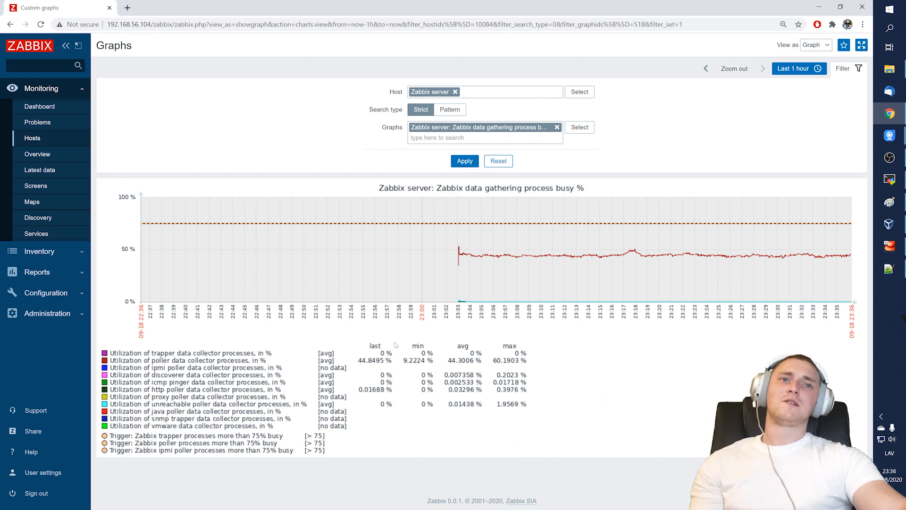
- Replace the filtered graph with "Zabbix internal process busy %" and examine its process utilization
{"action": "left_click", "coordinate": [556, 128]}
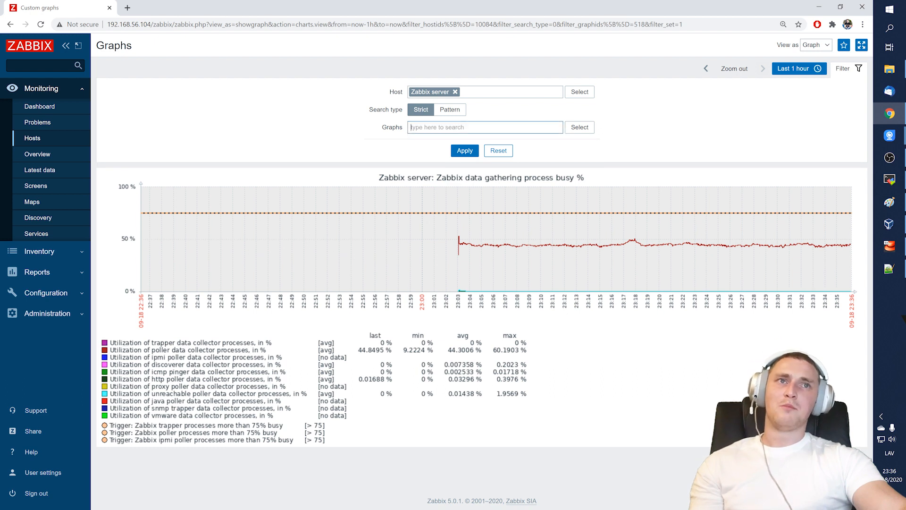
{"action": "type", "text": "inter"}
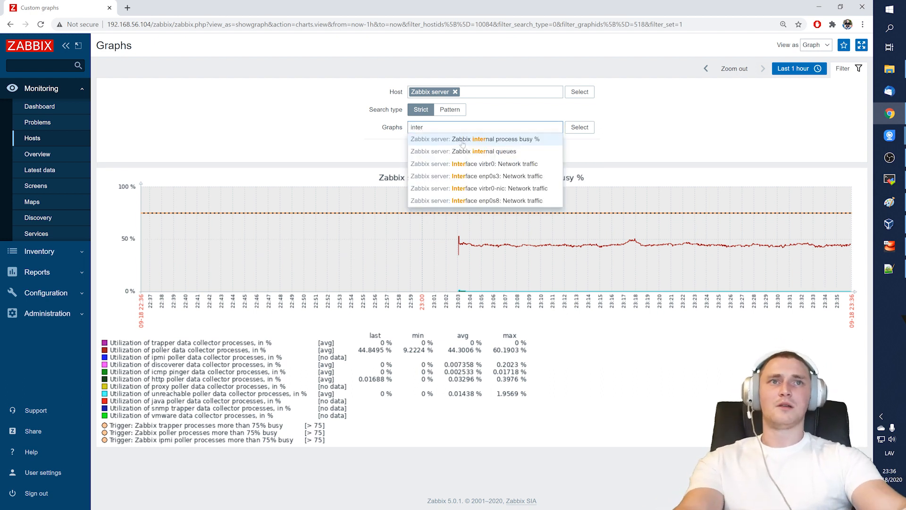
{"action": "left_click", "coordinate": [531, 140]}
{"action": "left_click", "coordinate": [460, 163]}
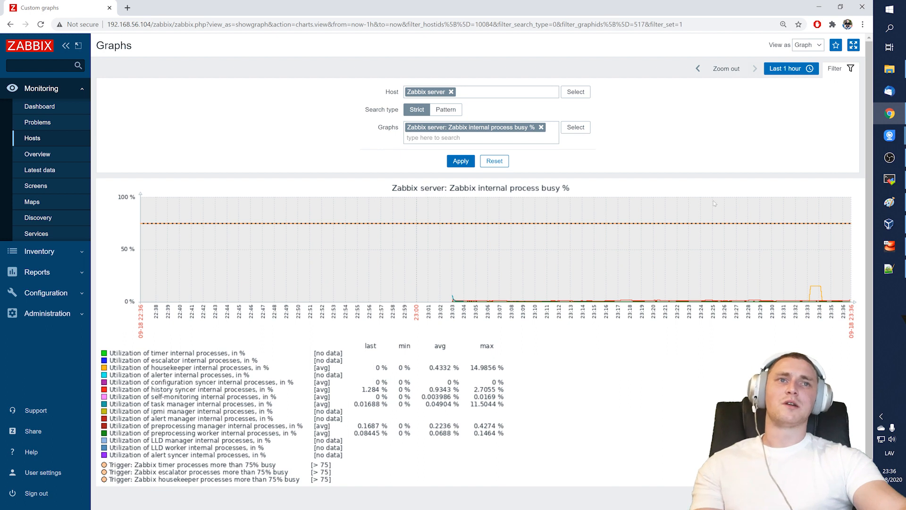
{"action": "scroll", "coordinate": [257, 283], "scroll_direction": "down", "scroll_amount": 1}
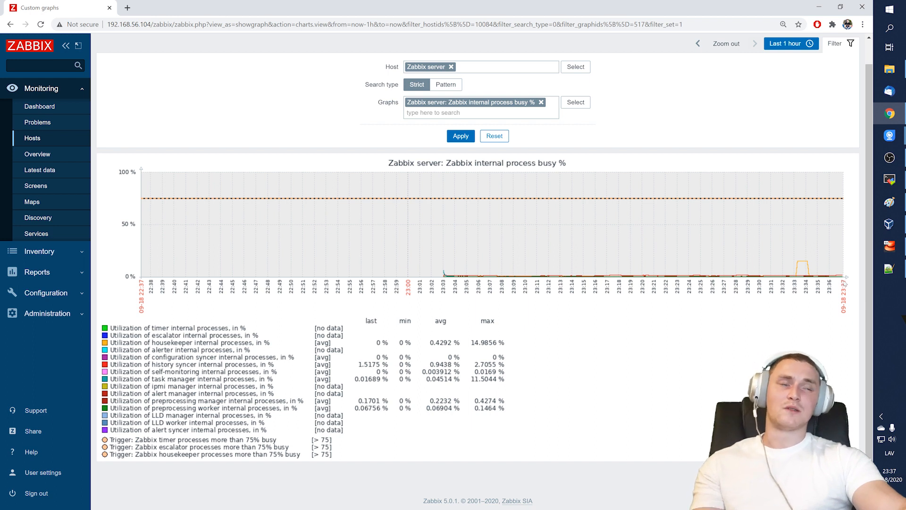
- In the Notepad++ notes, list under point 5 "a) check logs", "b) check performance graphs of server" and "c) check for slow queries in the log"
{"action": "left_click", "coordinate": [879, 269]}
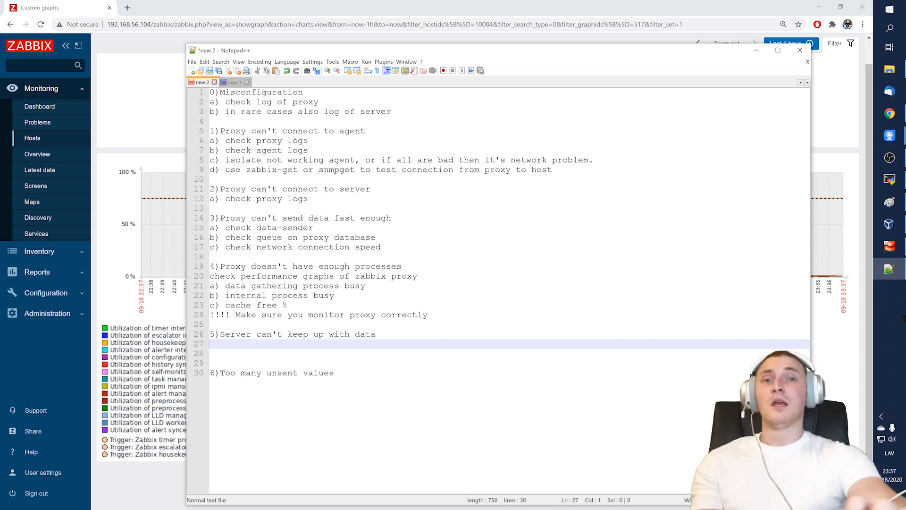
{"action": "type", "text": "a) check logs"}
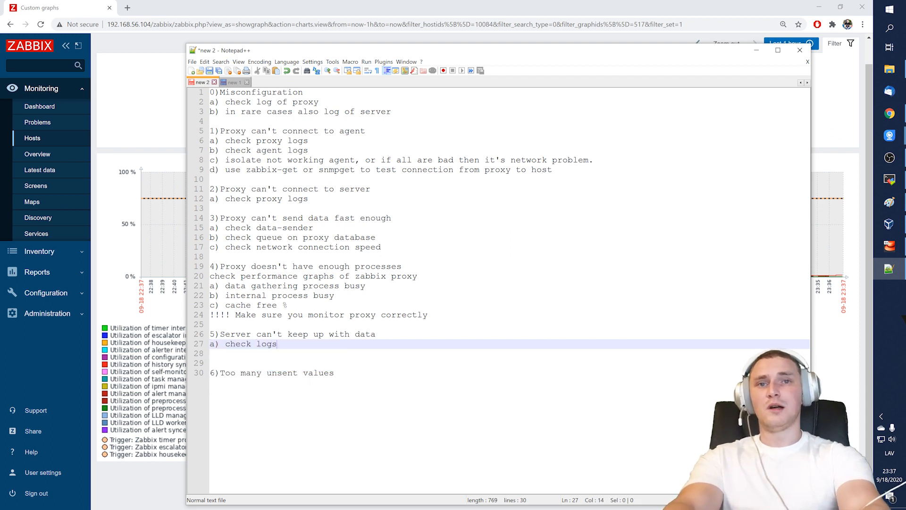
{"action": "key", "text": "Return"}
{"action": "type", "text": "b) check performance graphs of ser"}
{"action": "key", "text": "Return"}
{"action": "key", "text": "Return"}
{"action": "type", "text": "c) check for slow queries in the l"}
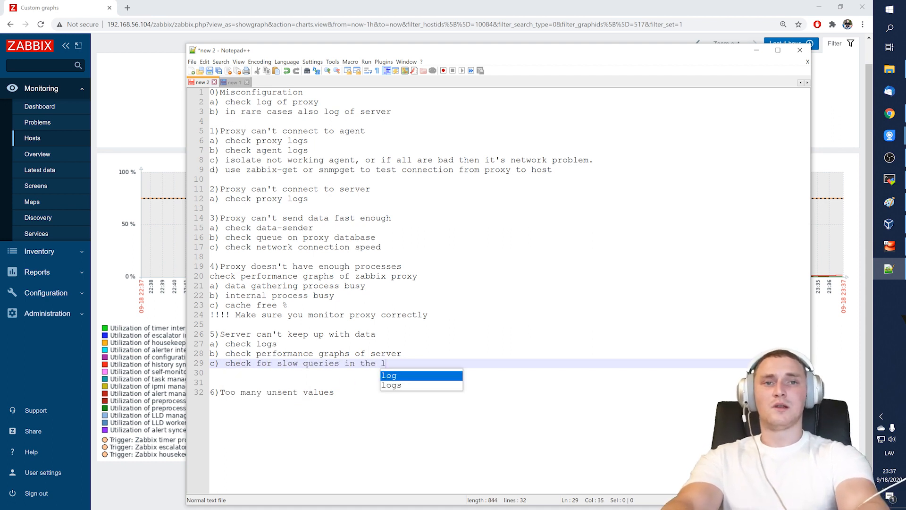
{"action": "type", "text": "og"}
{"action": "key", "text": "Escape"}
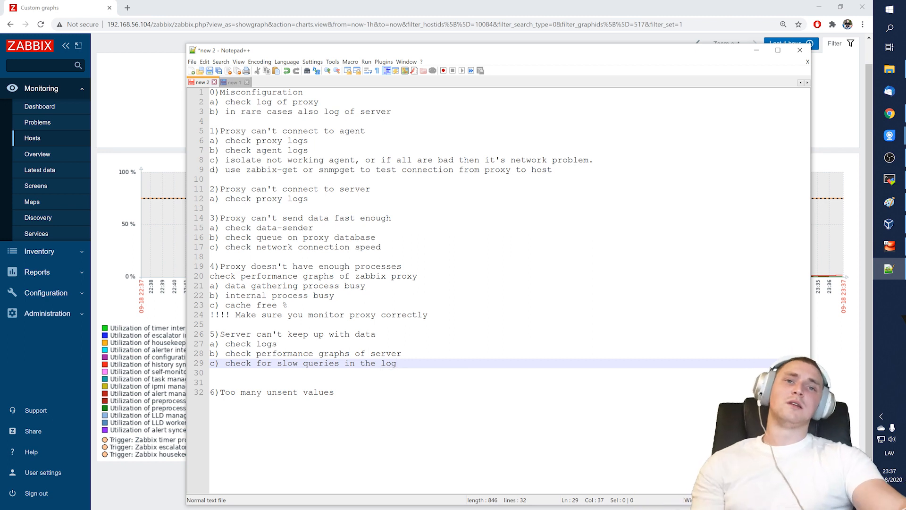
{"action": "left_click_drag", "start_coordinate": [220, 363], "coordinate": [395, 363]}
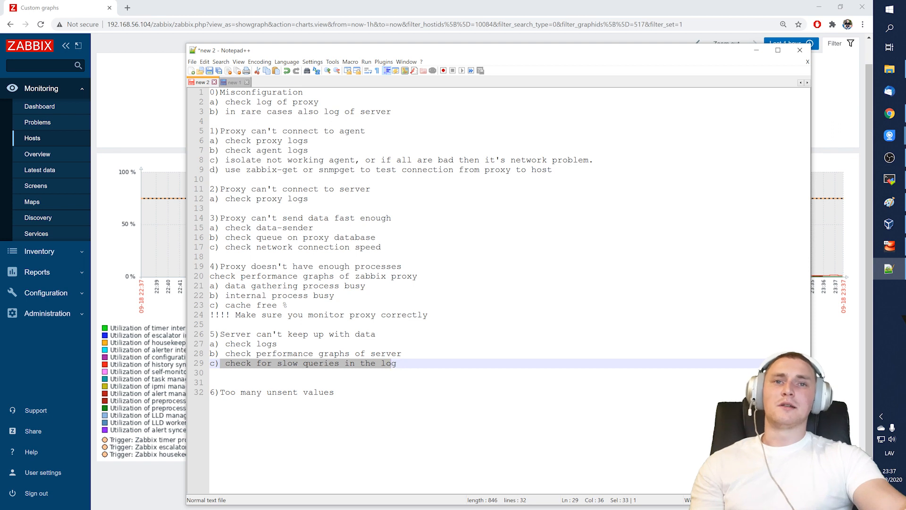
- Reposition the notes window and insert three blank lines below point 6, "Too many unsent values", with the cursor on the first
{"action": "mouse_move", "coordinate": [443, 57]}
{"action": "left_mouse_down"}
{"action": "mouse_move", "coordinate": [442, 43]}
{"action": "mouse_move", "coordinate": [445, 141]}
{"action": "mouse_move", "coordinate": [443, 56]}
{"action": "left_mouse_up"}
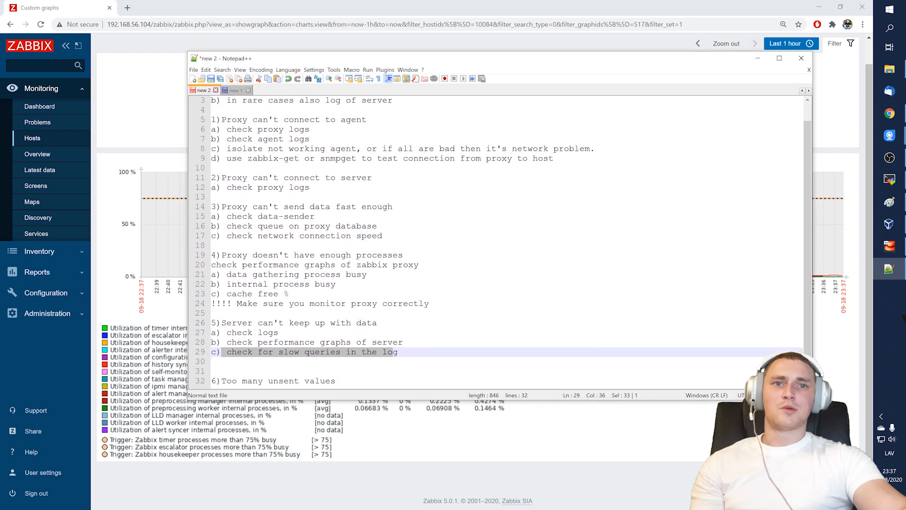
{"action": "left_click", "coordinate": [358, 381]}
{"action": "key", "text": "Return"}
{"action": "key", "text": "Return"}
{"action": "key", "text": "Return"}
{"action": "key", "text": "Up"}
{"action": "key", "text": "Up"}
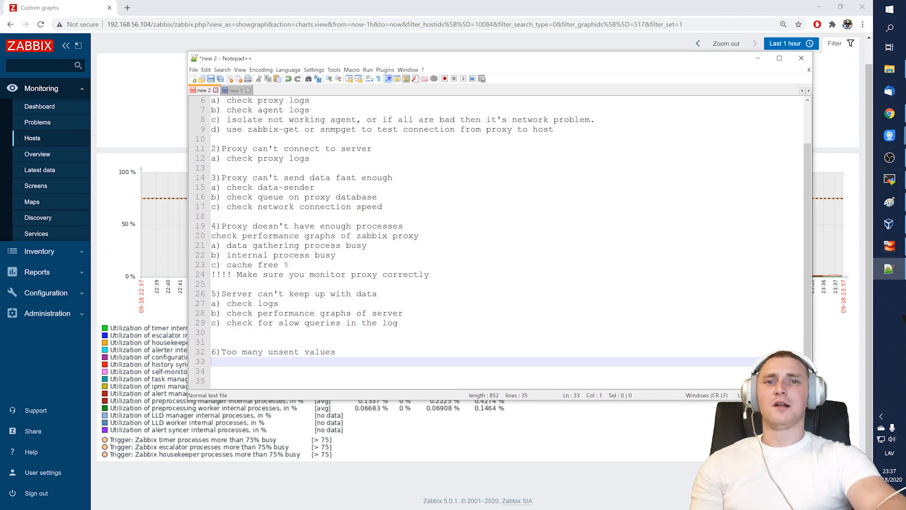
- Highlight the notes from the end of point 5 up to the beginning to review them, and return to the line under point 6
{"action": "key", "text": "Up"}
{"action": "key", "text": "Up"}
{"action": "key", "text": "shift+Up"}
{"action": "key", "text": "shift+Up"}
{"action": "key", "text": "shift+Up"}
{"action": "key", "text": "shift+Up"}
{"action": "key", "text": "shift+Up"}
{"action": "key", "text": "shift+Up"}
{"action": "key", "text": "shift+Up"}
{"action": "key", "text": "shift+Up"}
{"action": "key", "text": "shift+Up"}
{"action": "key", "text": "shift+Up"}
{"action": "key", "text": "shift+Up"}
{"action": "key", "text": "shift+Up"}
{"action": "key", "text": "shift+Up"}
{"action": "key", "text": "shift+Up"}
{"action": "key", "text": "shift+Up"}
{"action": "key", "text": "shift+Up"}
{"action": "key", "text": "shift+Up"}
{"action": "key", "text": "shift+Up"}
{"action": "key", "text": "shift+Up"}
{"action": "key", "text": "shift+Up"}
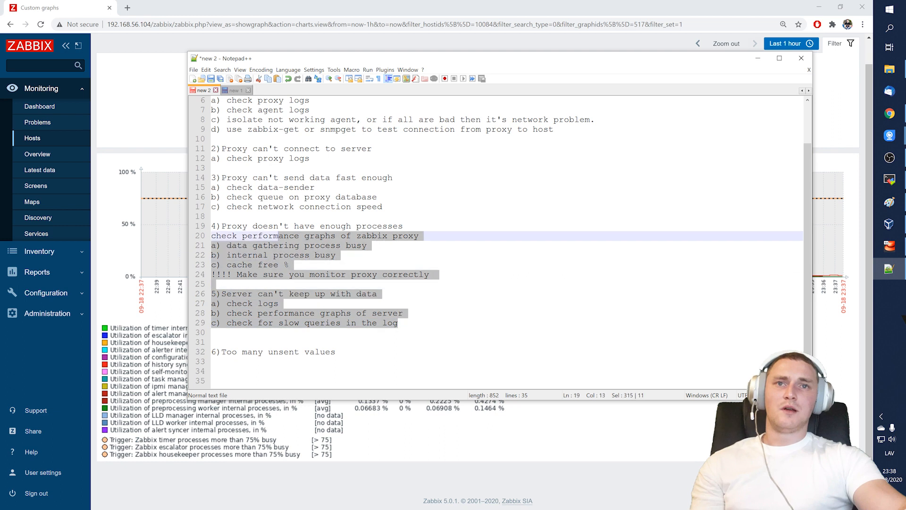
{"action": "scroll", "coordinate": [395, 254], "scroll_direction": "down", "scroll_amount": 2}
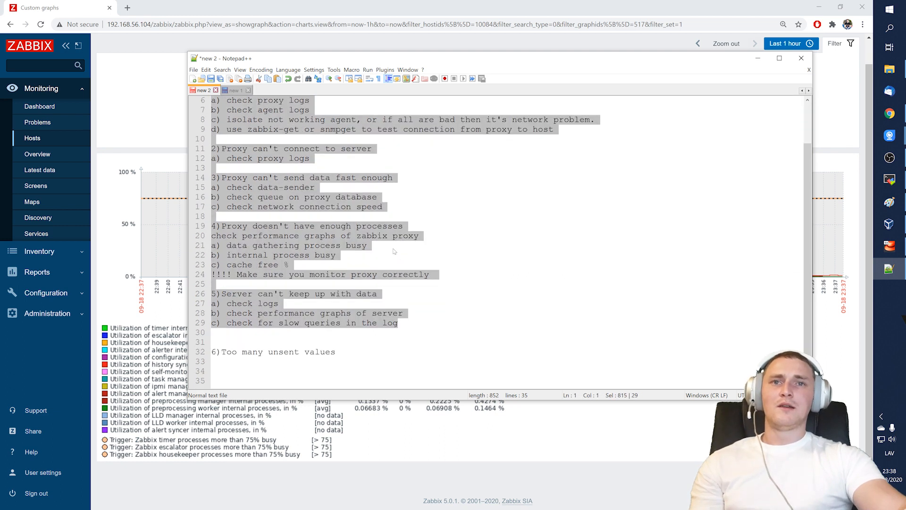
{"action": "left_click", "coordinate": [212, 362]}
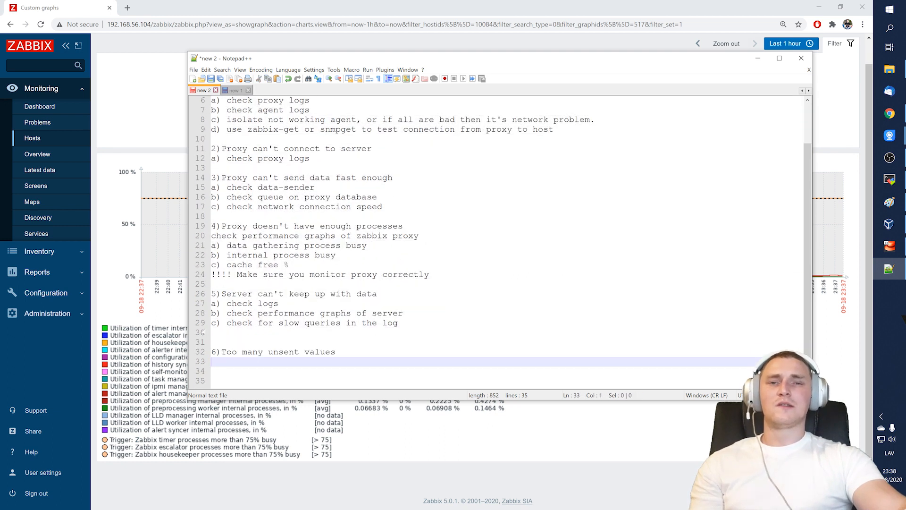
- Open Training proxy in the Zabbix proxy administration and rename it to "training proxy"
{"action": "left_click", "coordinate": [52, 313]}
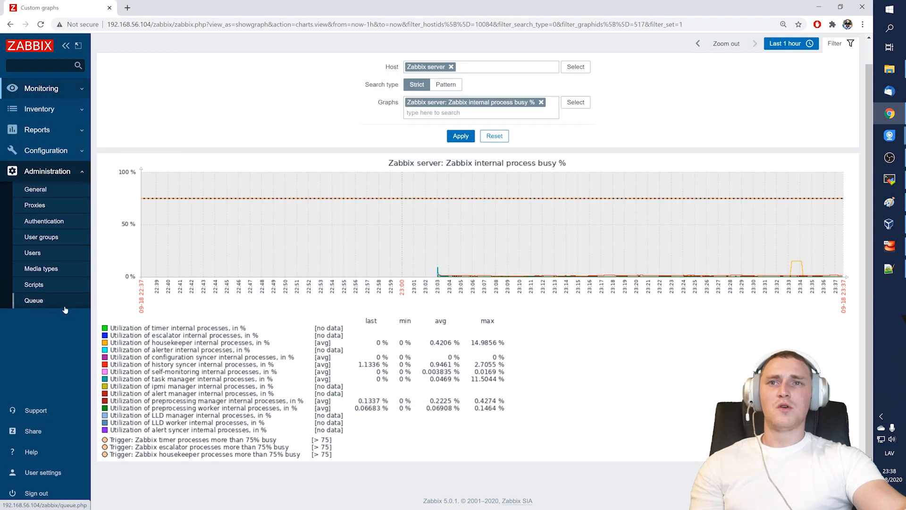
{"action": "left_click", "coordinate": [53, 208]}
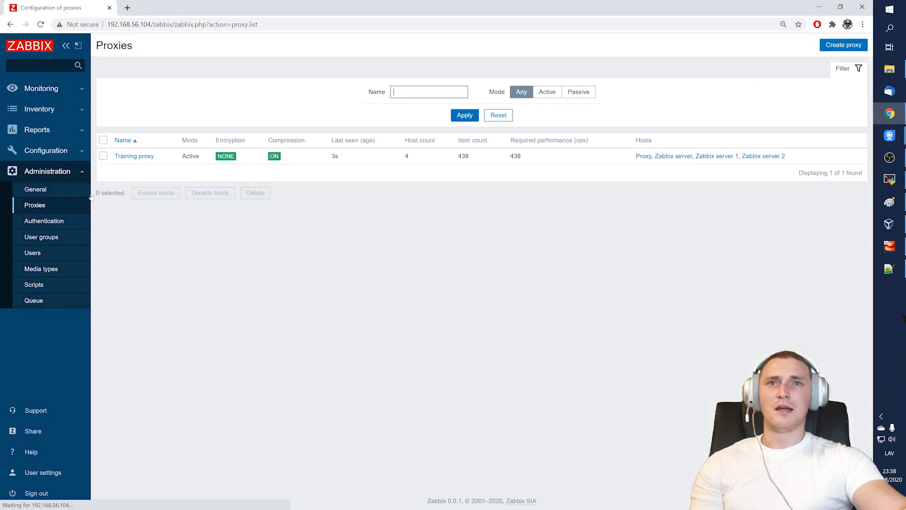
{"action": "left_click", "coordinate": [150, 155]}
{"action": "left_click", "coordinate": [354, 97]}
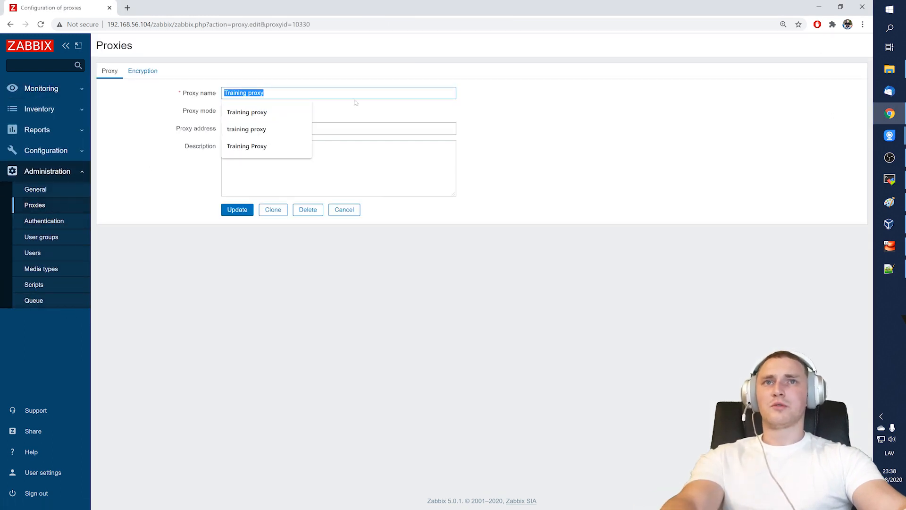
{"action": "key", "text": "Down"}
{"action": "key", "text": "Down"}
{"action": "key", "text": "Return"}
{"action": "key", "text": "Return"}
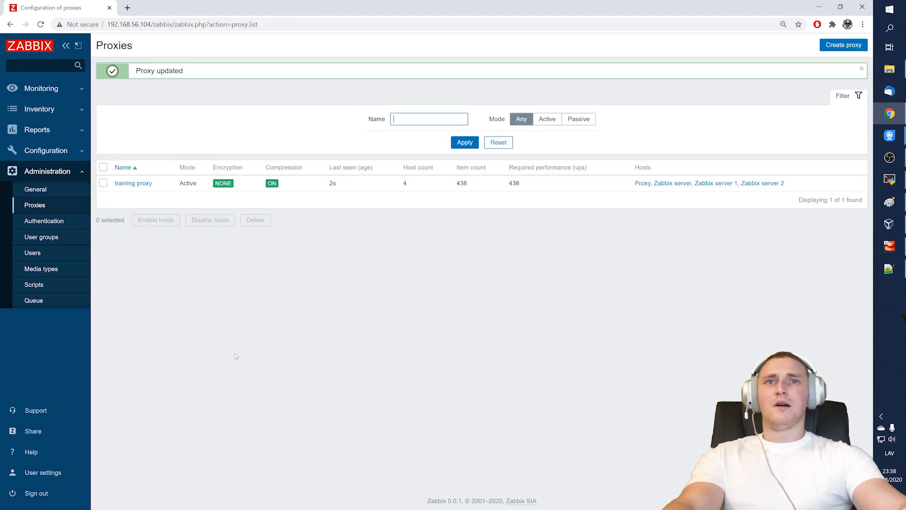
- Switch to the MobaXterm terminal and search the command history for earlier commands containing "zabbix"
{"action": "left_click", "coordinate": [891, 183]}
{"action": "key", "text": "ctrl+r"}
{"action": "type", "text": "za"}
{"action": "key", "text": "Escape"}
{"action": "key", "text": "ctrl+c"}
{"action": "key", "text": "ctrl+r"}
{"action": "type", "text": "zabbix"}
{"action": "key", "text": "ctrl+r"}
{"action": "key", "text": "ctrl+r"}
{"action": "key", "text": "ctrl+r"}
{"action": "key", "text": "ctrl+r"}
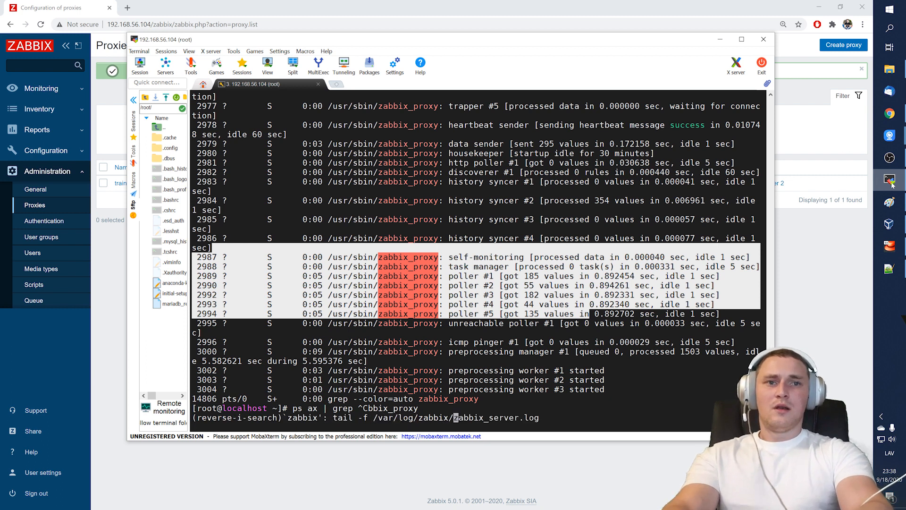
{"action": "key", "text": "ctrl+r"}
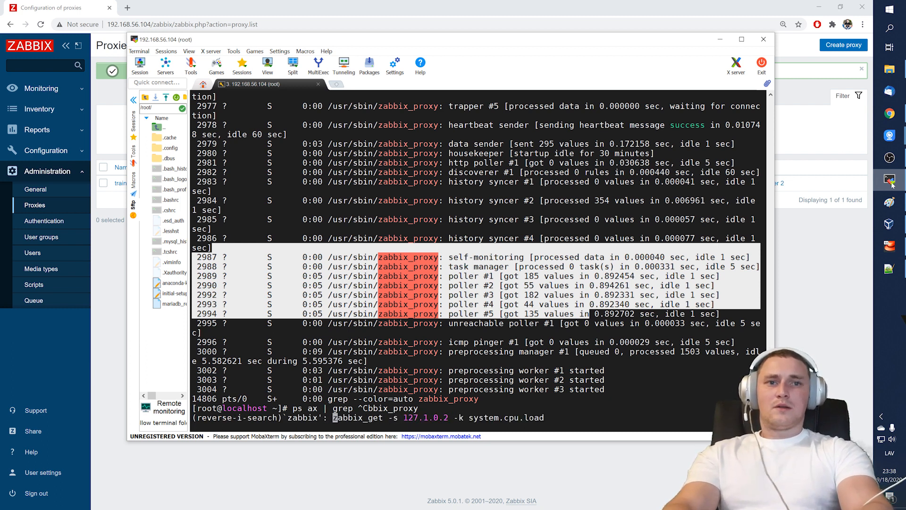
{"action": "key", "text": "ctrl+r"}
{"action": "key", "text": "ctrl+c"}
- Reload the Zabbix server's configuration cache with zabbix_server -R config_cache_reload
{"action": "type", "text": "zabbix_"}
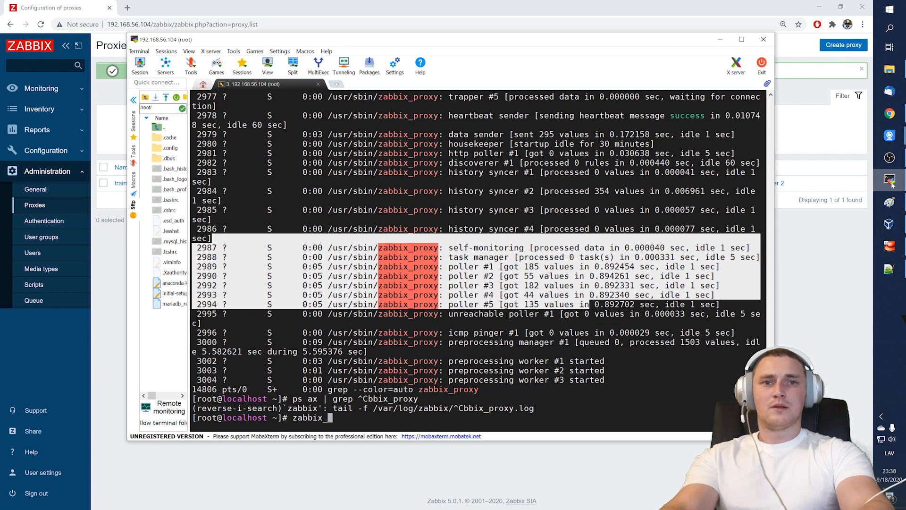
{"action": "type", "text": "server -R config"}
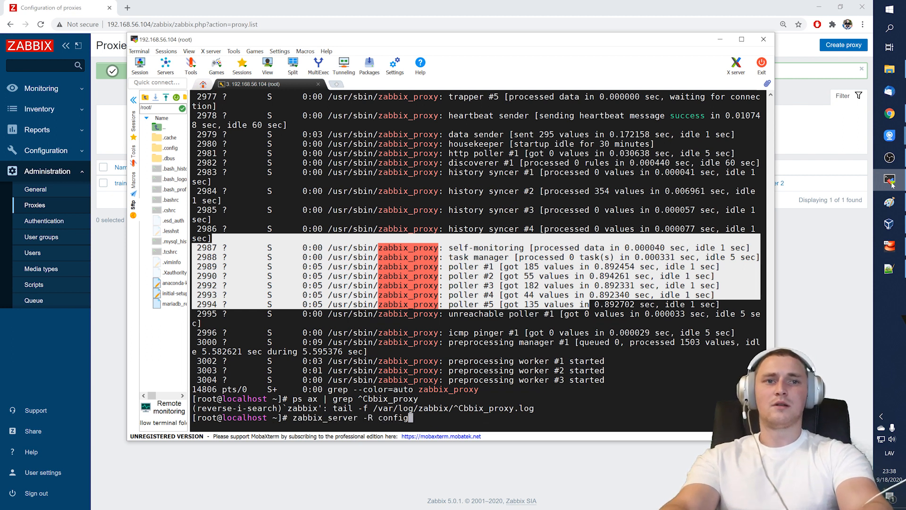
{"action": "type", "text": "_cache_reload"}
{"action": "key", "text": "Return"}
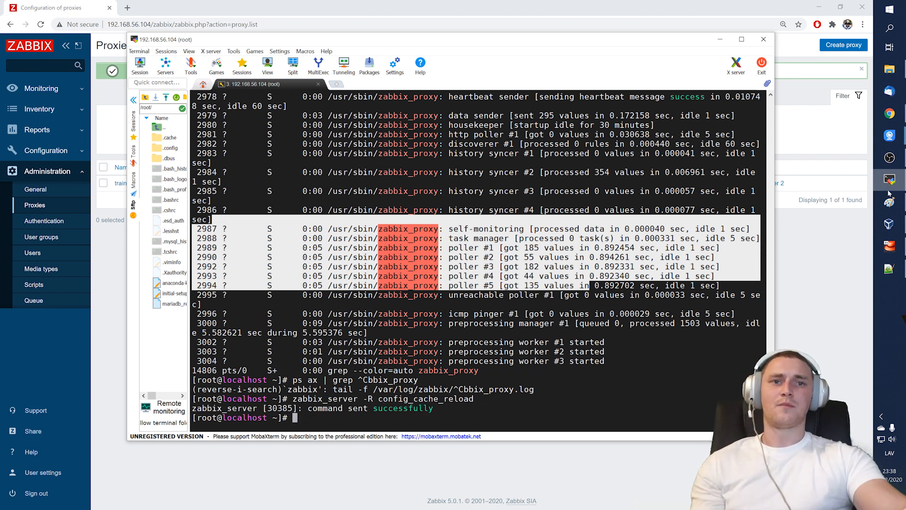
- Check the Proxies list in the browser, return to the MobaXterm terminal and reposition its window
{"action": "left_click", "coordinate": [103, 300]}
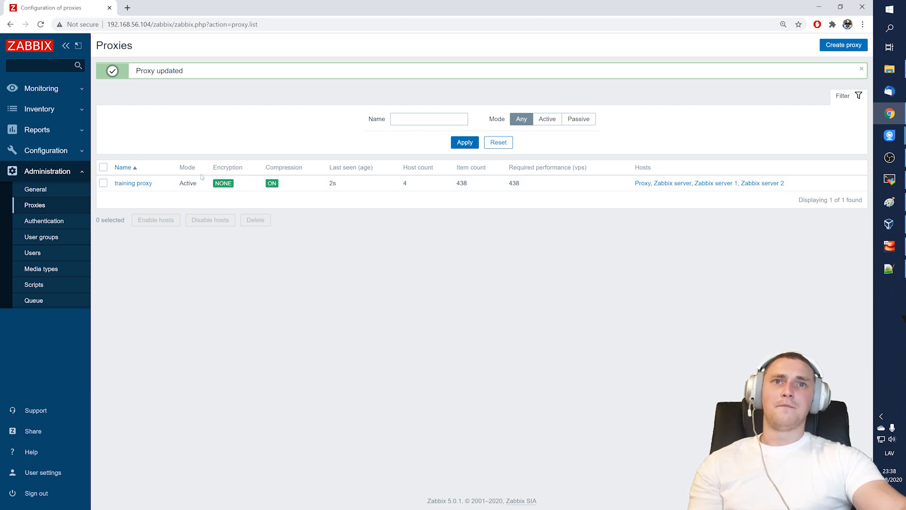
{"action": "left_click", "coordinate": [890, 179]}
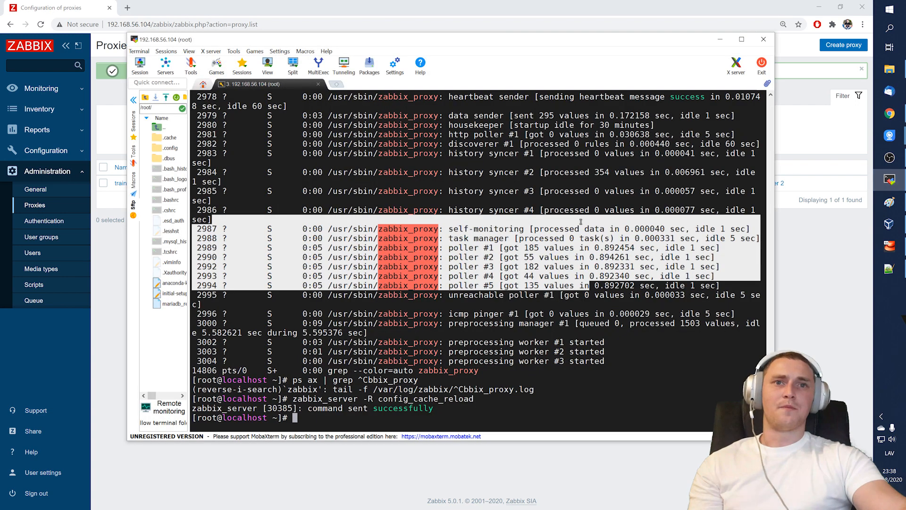
{"action": "left_click_drag", "start_coordinate": [393, 42], "coordinate": [364, 24]}
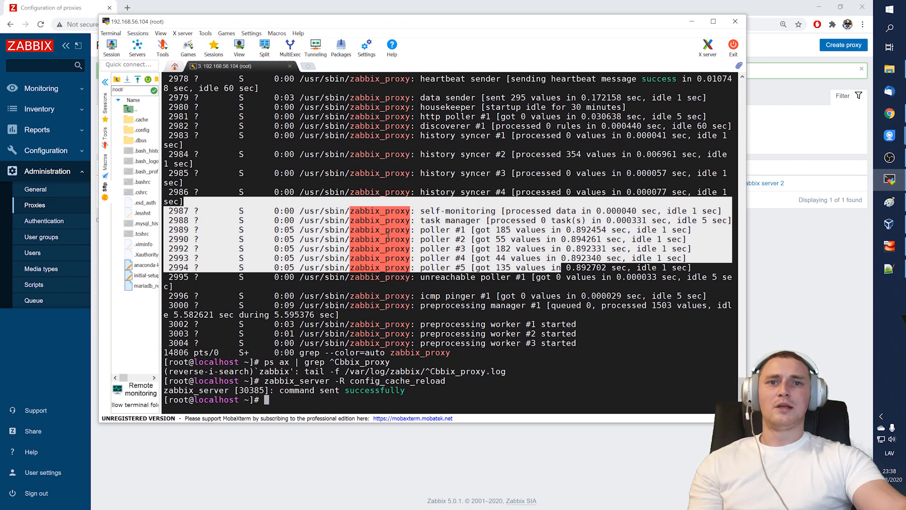
- Start the MariaDB client with mysql and select the zabbix_proxy database
{"action": "left_click", "coordinate": [387, 235]}
{"action": "type", "text": "mysql"}
{"action": "key", "text": "Return"}
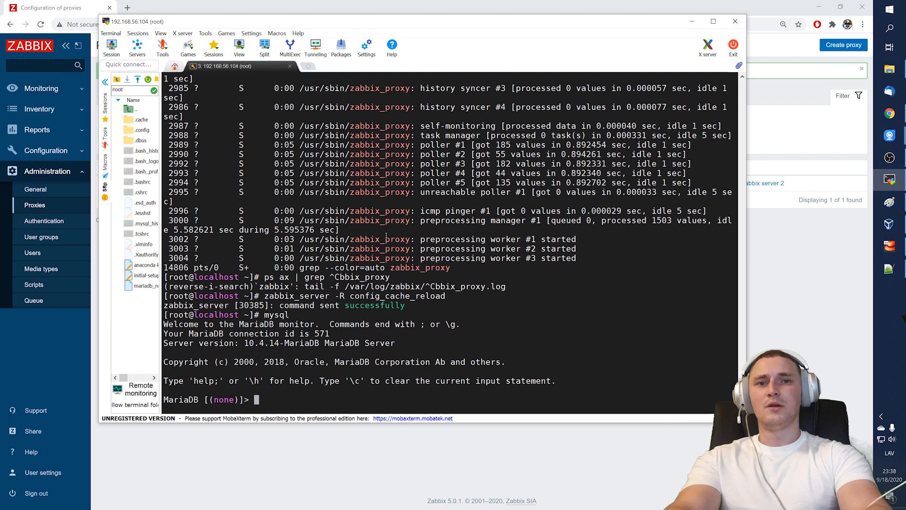
{"action": "key", "text": "Return"}
{"action": "key", "text": "Return"}
{"action": "type", "text": "use zabbix_pr"}
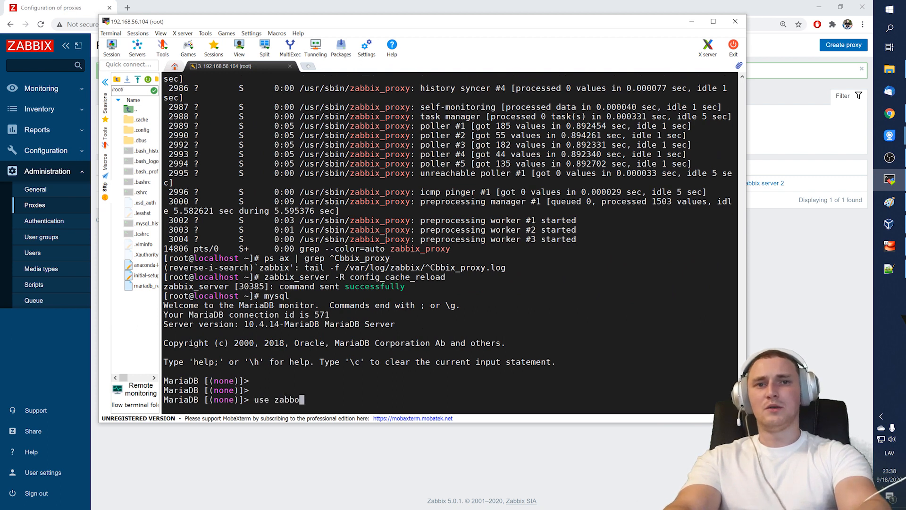
{"action": "type", "text": "oxy;"}
{"action": "key", "text": "Return"}
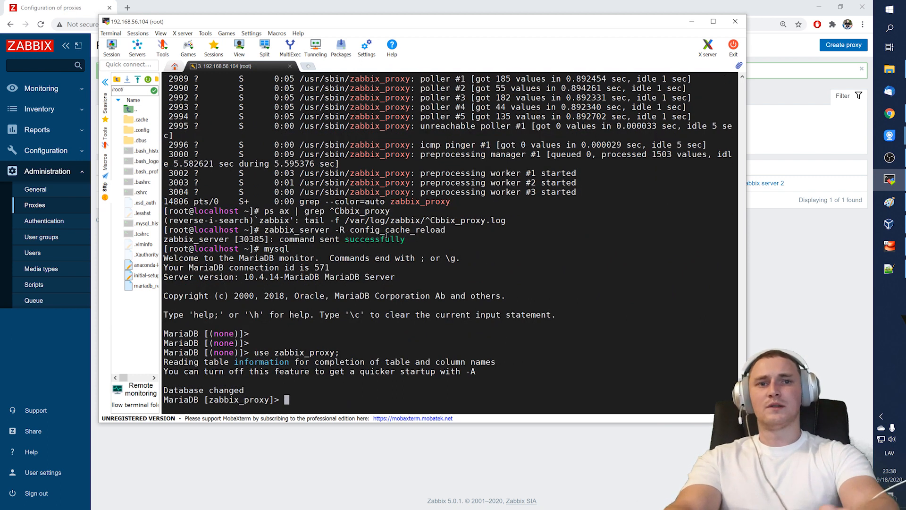
- Run select max(id)-(select nextid from ids where table_name = "proxy_history" limit 1) from proxy_history; and highlight the resulting number
{"action": "right_click", "coordinate": [386, 235]}
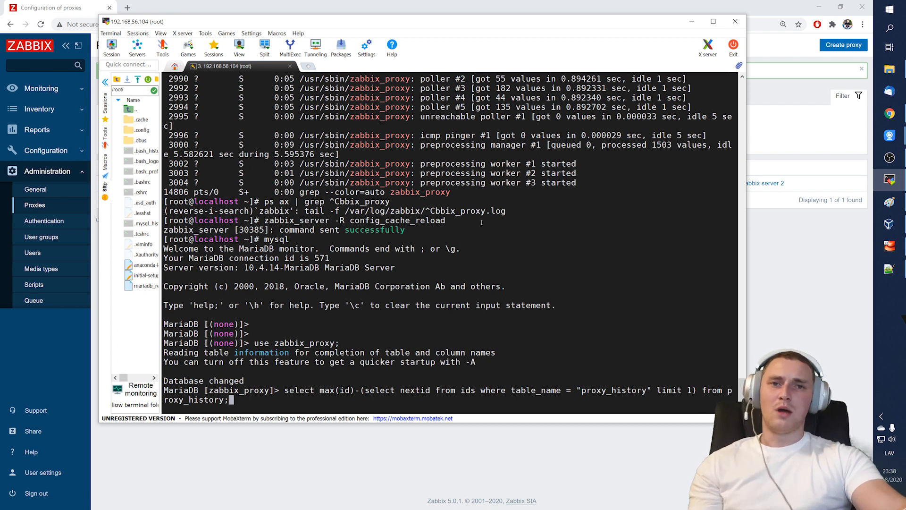
{"action": "key", "text": "Return"}
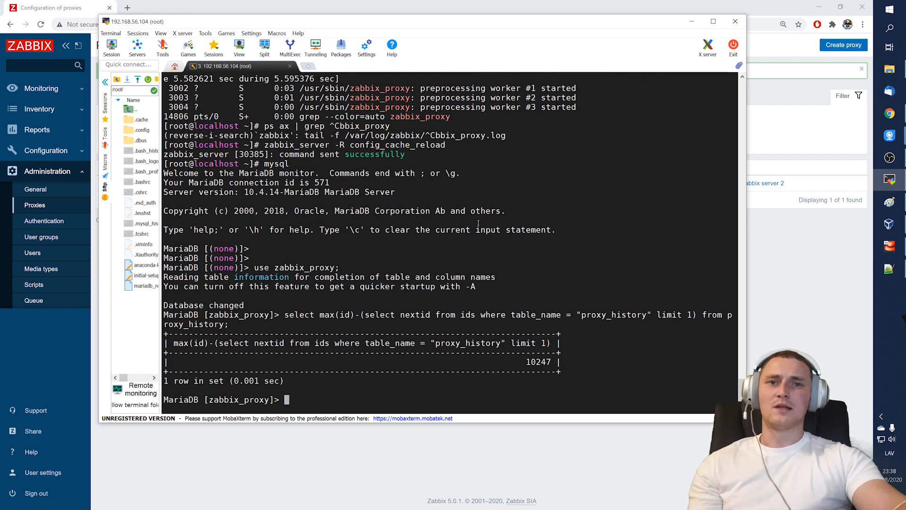
{"action": "left_click_drag", "start_coordinate": [475, 362], "coordinate": [556, 362]}
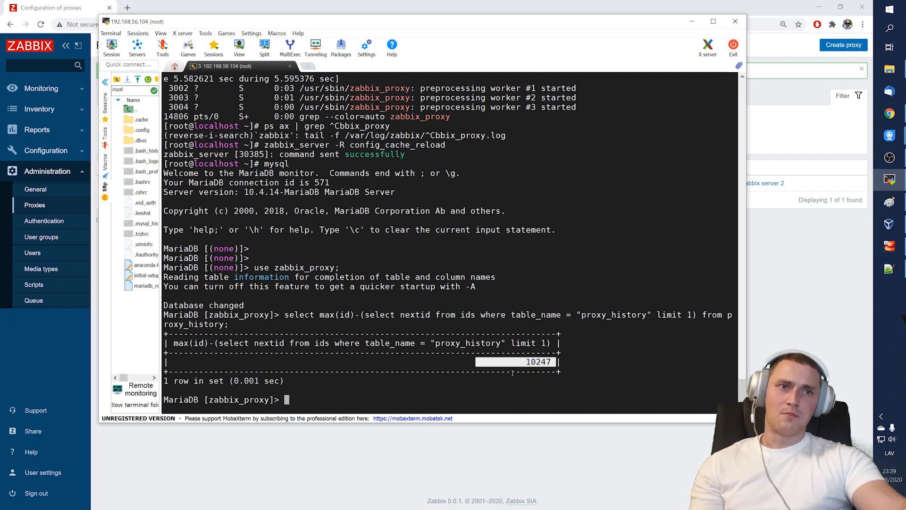
{"action": "left_click_drag", "start_coordinate": [485, 361], "coordinate": [551, 361]}
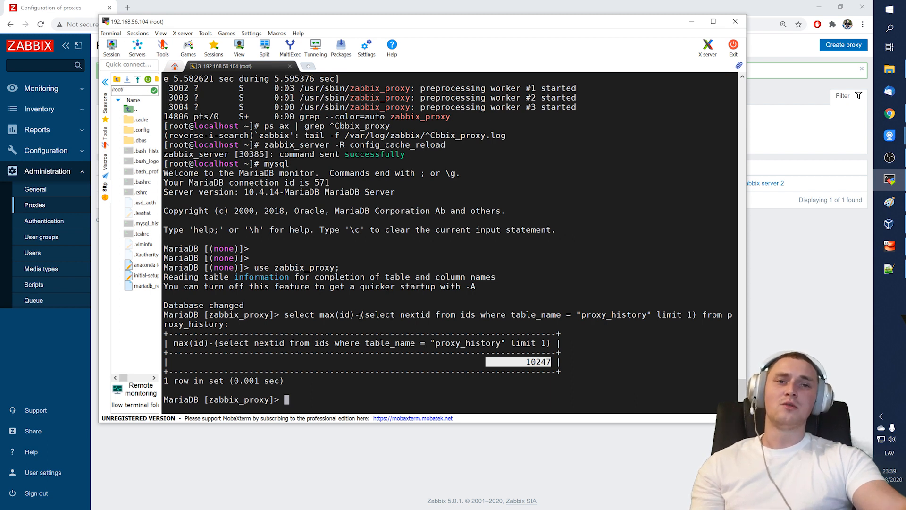
{"action": "left_click", "coordinate": [461, 313]}
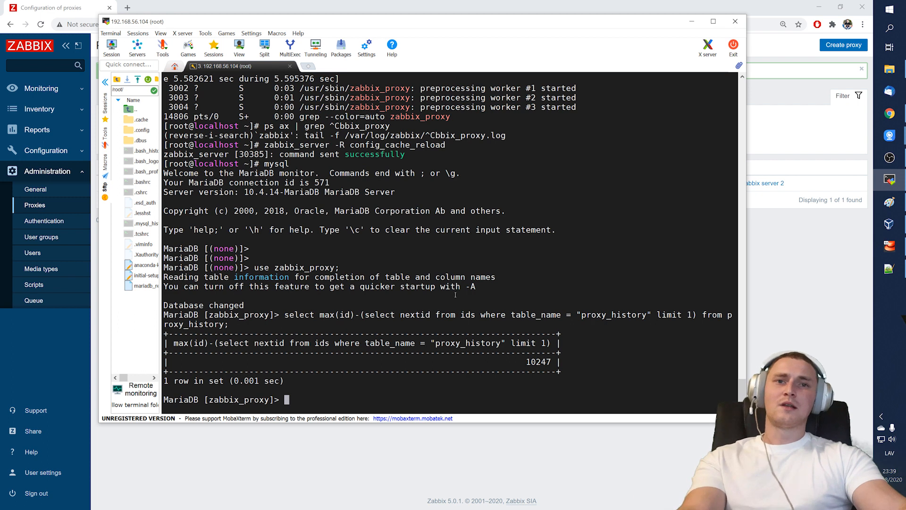
- Exit the MariaDB client and highlight the unsent values number in the query output again to examine it
{"action": "key", "text": "ctrl+c"}
{"action": "left_click_drag", "start_coordinate": [516, 344], "coordinate": [550, 342]}
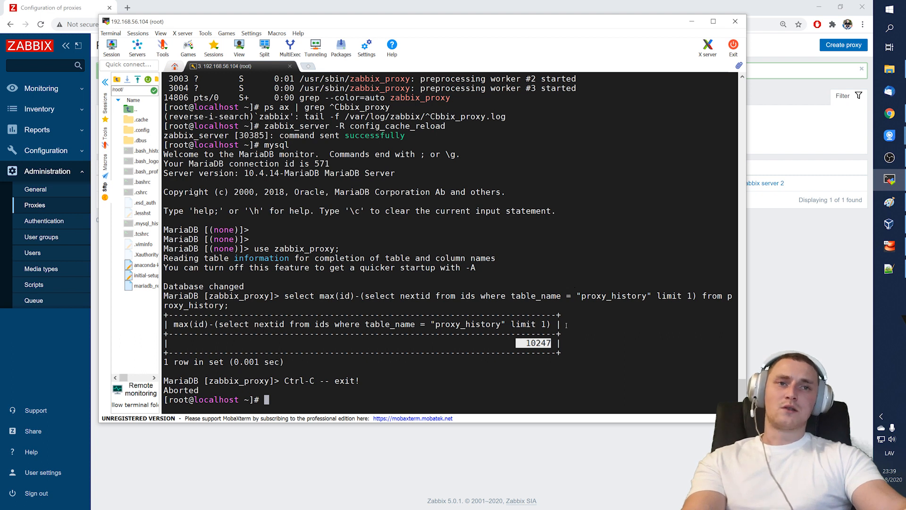
{"action": "left_click", "coordinate": [520, 343]}
{"action": "left_click_drag", "start_coordinate": [520, 343], "coordinate": [540, 344]}
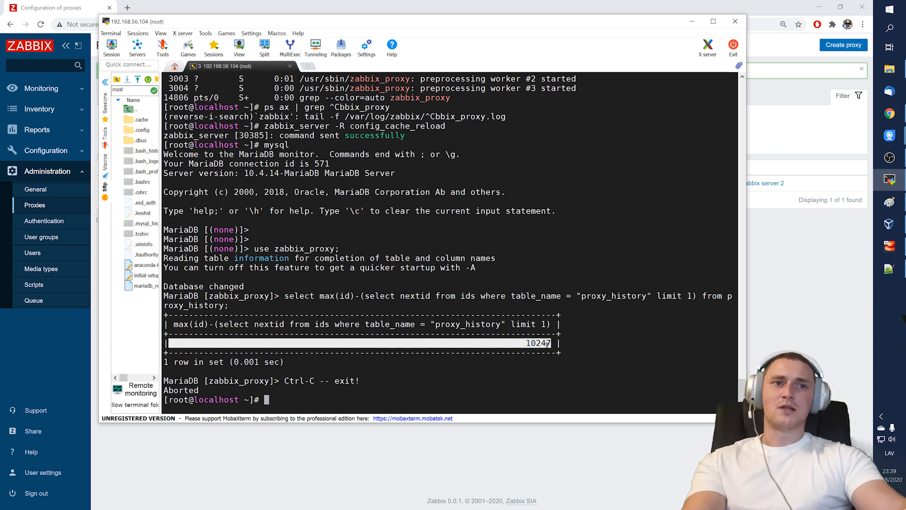
{"action": "left_click", "coordinate": [583, 347]}
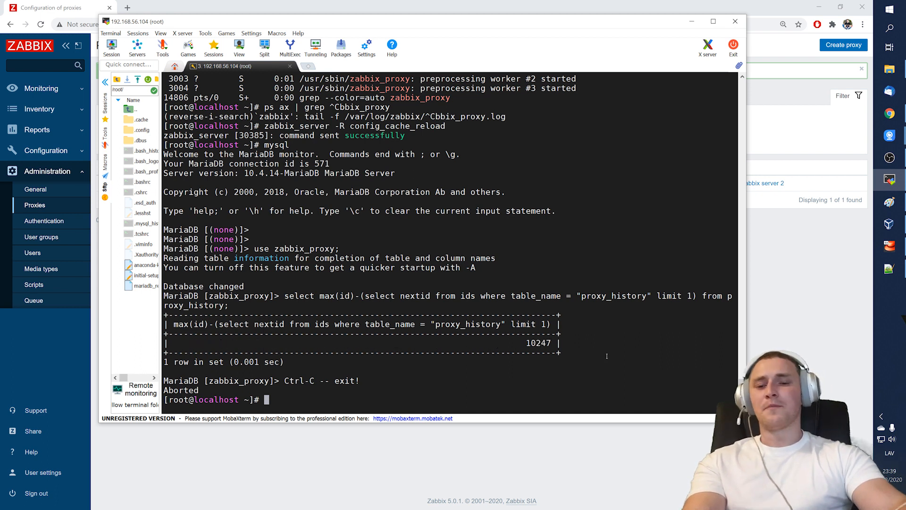
- Stop the proxy service with systemctl stop zabbix-proxy
{"action": "key", "text": "Return"}
{"action": "key", "text": "Return"}
{"action": "type", "text": "systemctl stop zabbix-proxy"}
{"action": "key", "text": "Return"}
- Reopen the MariaDB client and select the zabbix_proxy database again, adding a few blank prompt lines
{"action": "type", "text": "mysql"}
{"action": "key", "text": "Return"}
{"action": "key", "text": "Up"}
{"action": "key", "text": "Up"}
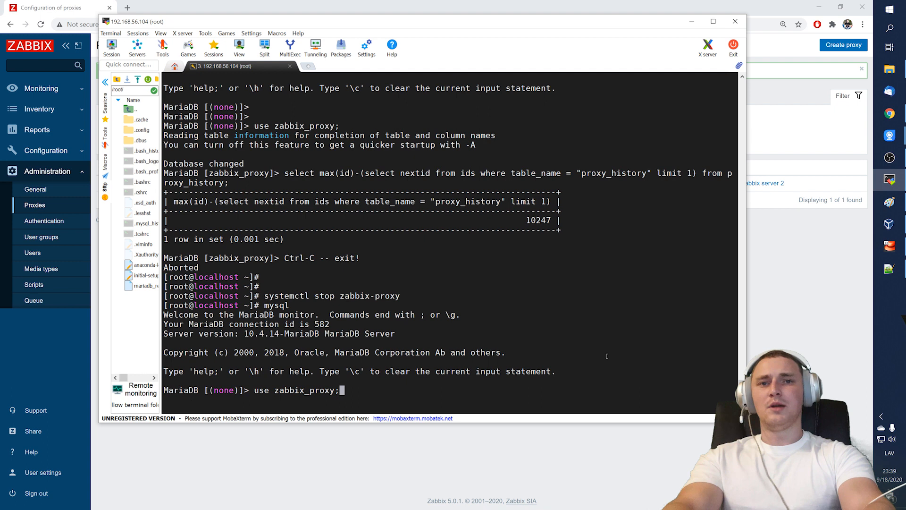
{"action": "key", "text": "Return"}
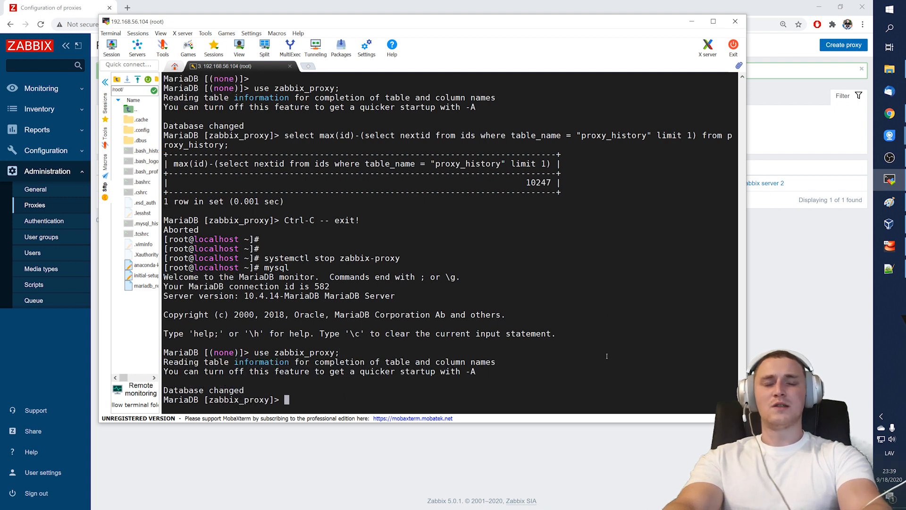
{"action": "key", "text": "Return"}
{"action": "key", "text": "Return"}
{"action": "key", "text": "Return"}
{"action": "key", "text": "Return"}
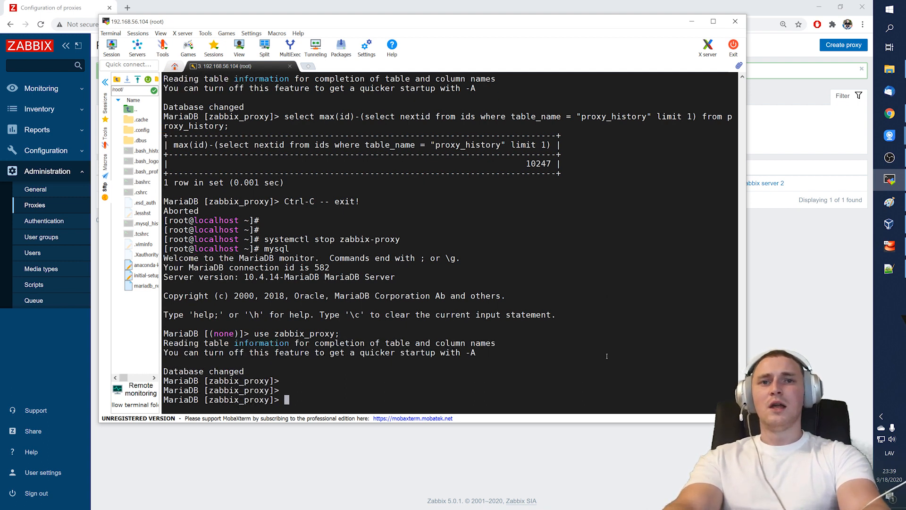
- Empty the proxy_history table with truncate proxy_history;
{"action": "type", "text": "truncate "}
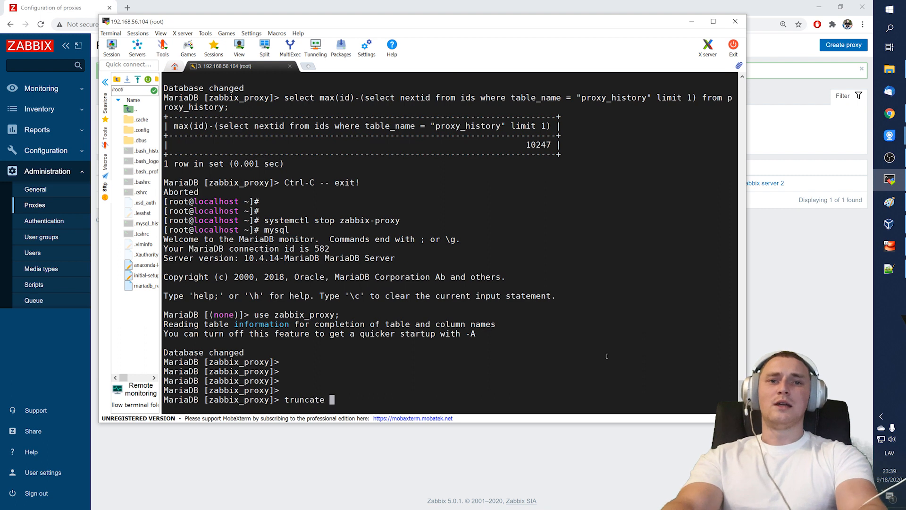
{"action": "type", "text": "proxy_history;"}
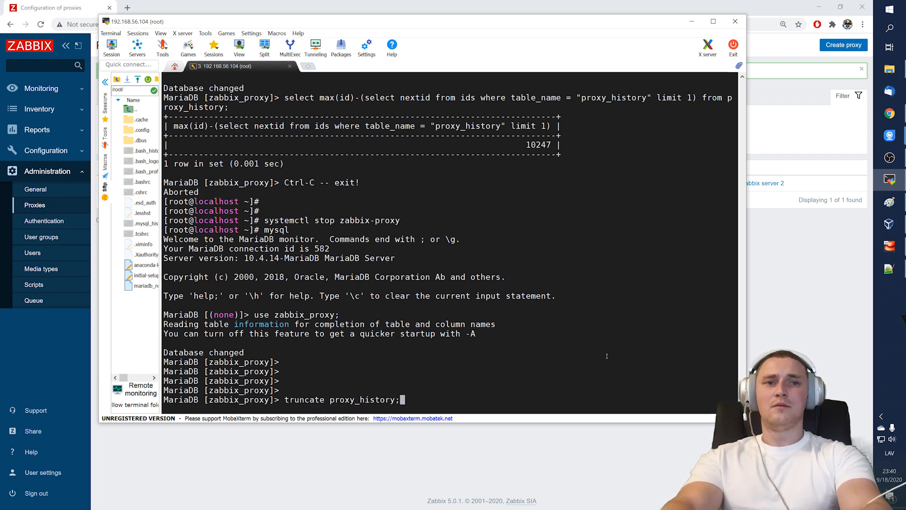
{"action": "key", "text": "Return"}
- Recall the previous truncate statement, change its table name to ids and run truncate ids;
{"action": "key", "text": "Up"}
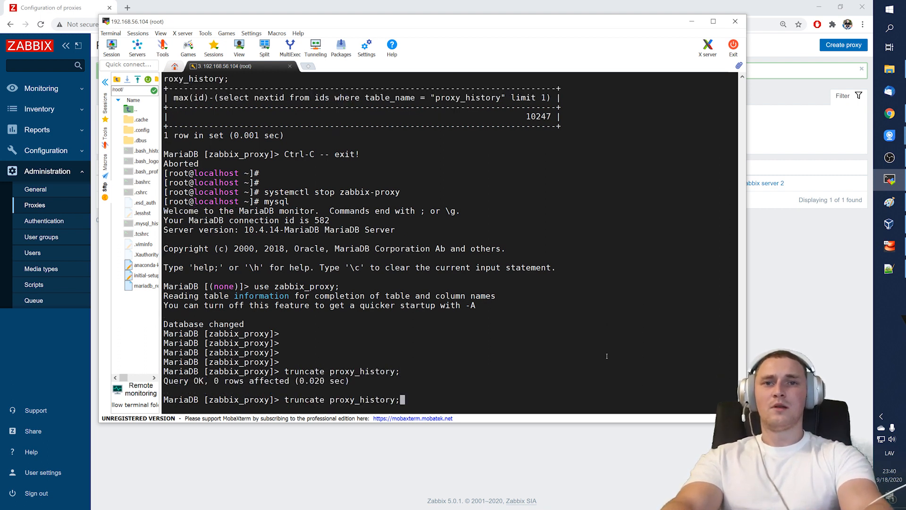
{"action": "key", "text": "BackSpace"}
{"action": "key", "text": "BackSpace"}
{"action": "key", "text": "BackSpace"}
{"action": "key", "text": "BackSpace"}
{"action": "key", "text": "BackSpace"}
{"action": "key", "text": "BackSpace"}
{"action": "key", "text": "BackSpace"}
{"action": "key", "text": "BackSpace"}
{"action": "key", "text": "BackSpace"}
{"action": "key", "text": "BackSpace"}
{"action": "key", "text": "BackSpace"}
{"action": "key", "text": "BackSpace"}
{"action": "key", "text": "BackSpace"}
{"action": "key", "text": "BackSpace"}
{"action": "type", "text": "ids;"}
{"action": "key", "text": "Return"}
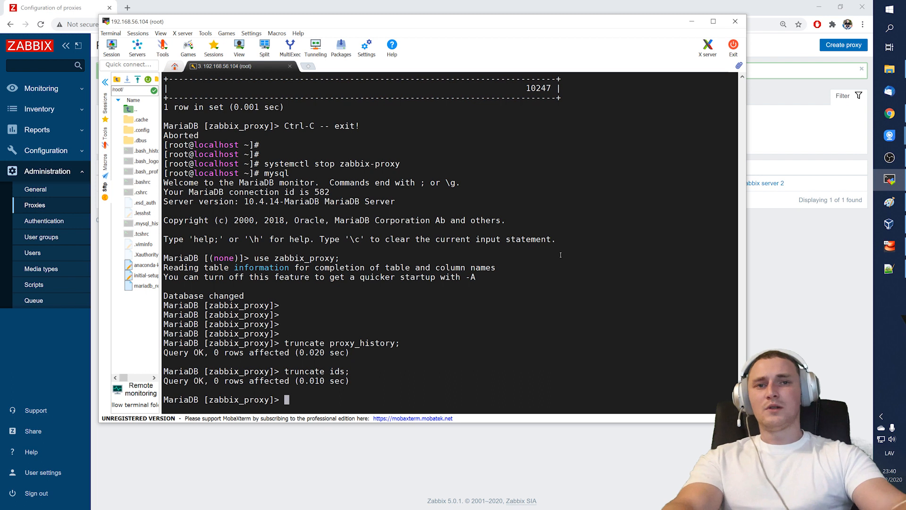
- Leave the MariaDB client and start the proxy service with systemctl start zabbix-proxy
{"action": "type", "text": "e"}
{"action": "key", "text": "ctrl+c"}
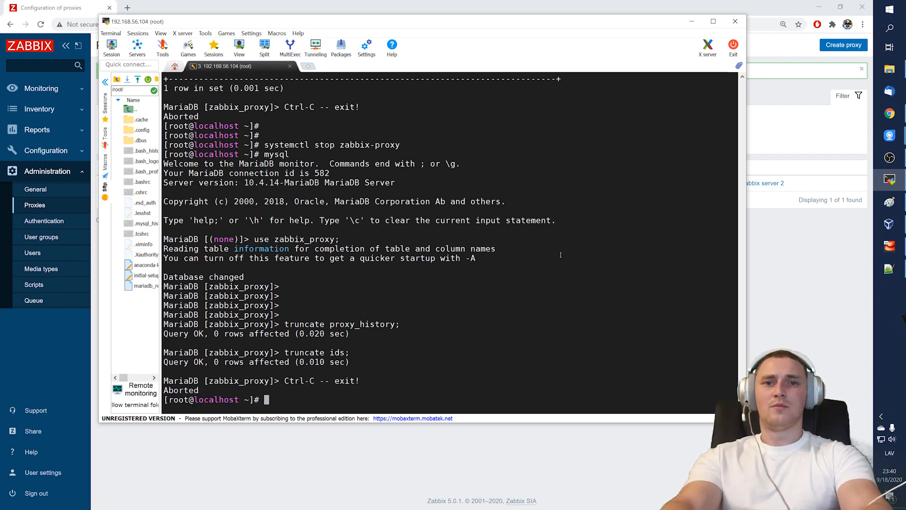
{"action": "key", "text": "Return"}
{"action": "type", "text": "systemctl start zabbix-r"}
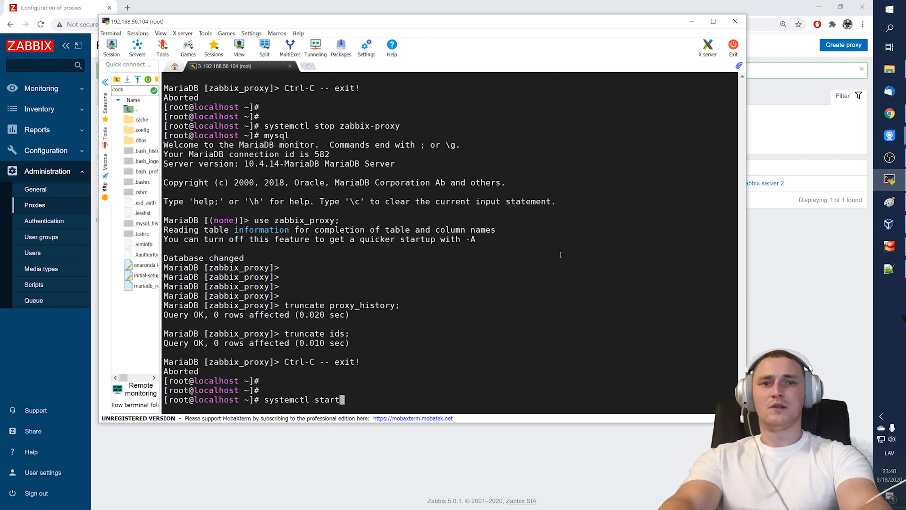
{"action": "key", "text": "BackSpace"}
{"action": "type", "text": "proxy"}
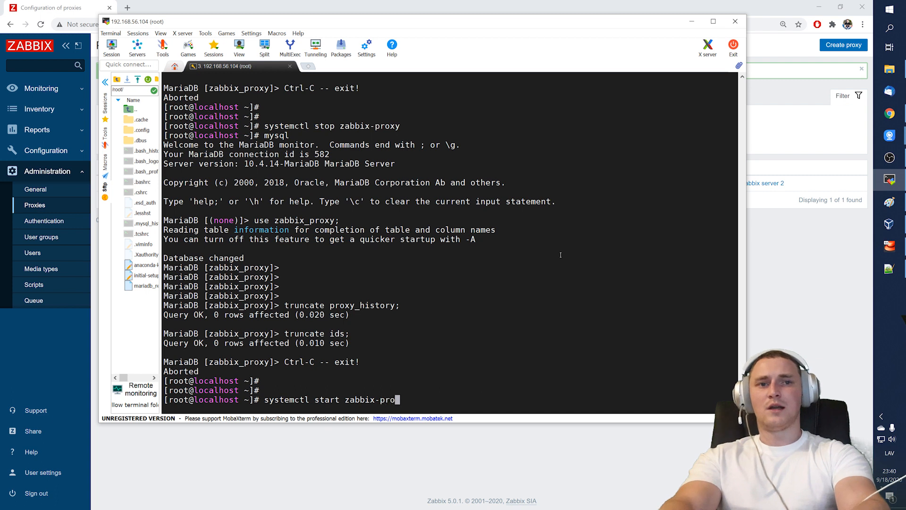
{"action": "key", "text": "Return"}
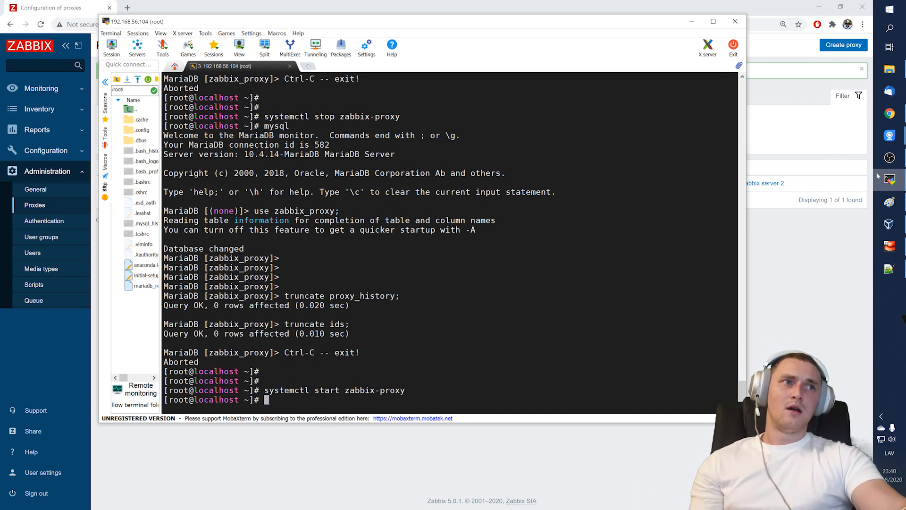
- Switch to the Zabbix page in Chrome, open training proxy from the Proxies list and rename it to "Training proxy"
{"action": "left_click", "coordinate": [892, 117]}
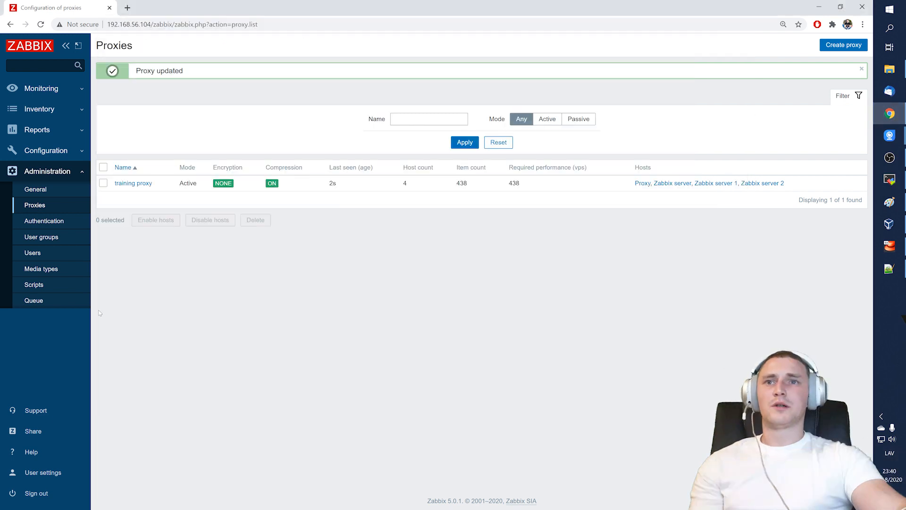
{"action": "left_click", "coordinate": [36, 189]}
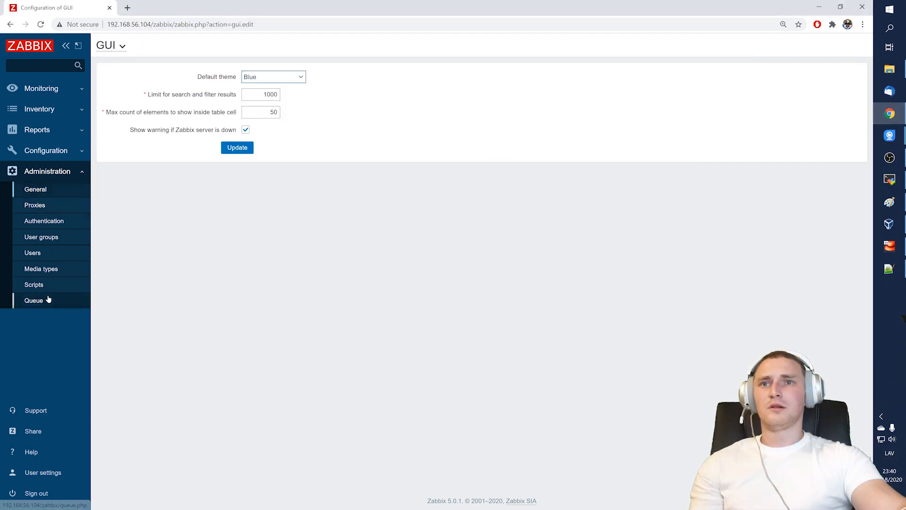
{"action": "left_click", "coordinate": [47, 205]}
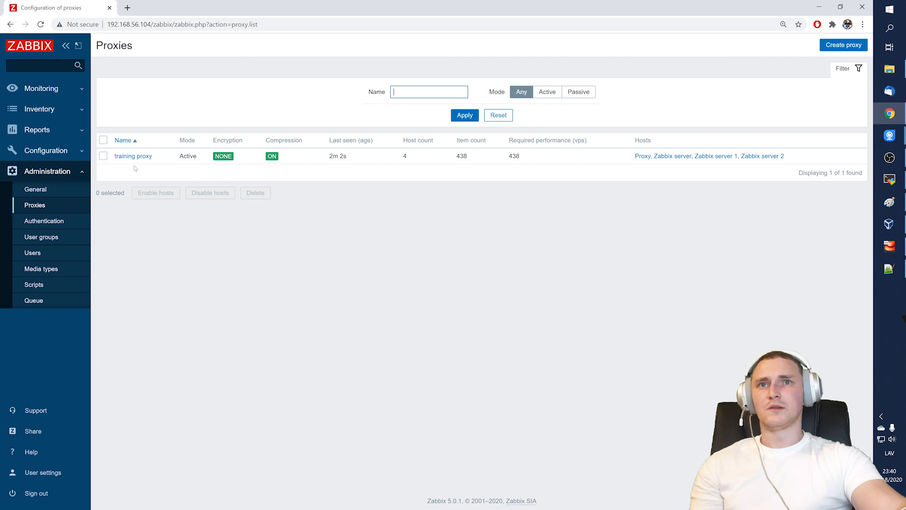
{"action": "left_click", "coordinate": [132, 154]}
{"action": "left_click", "coordinate": [232, 93]}
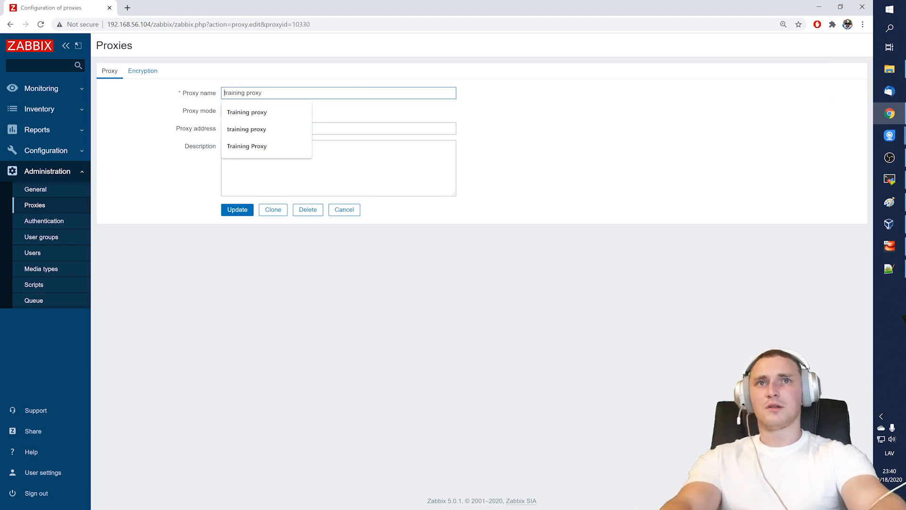
{"action": "left_click", "coordinate": [227, 93]}
{"action": "key", "text": "BackSpace"}
{"action": "type", "text": "T"}
{"action": "key", "text": "Return"}
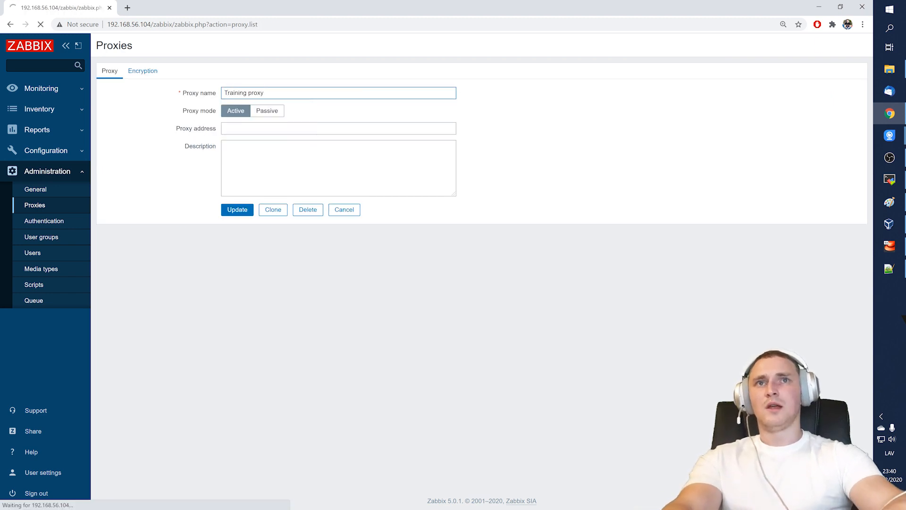
- Switch back to the MobaXterm terminal and run zabbix_server -R config_cache_reload for the renamed proxy
{"action": "left_click", "coordinate": [890, 179]}
{"action": "type", "text": "zabbix_server -R confi"}
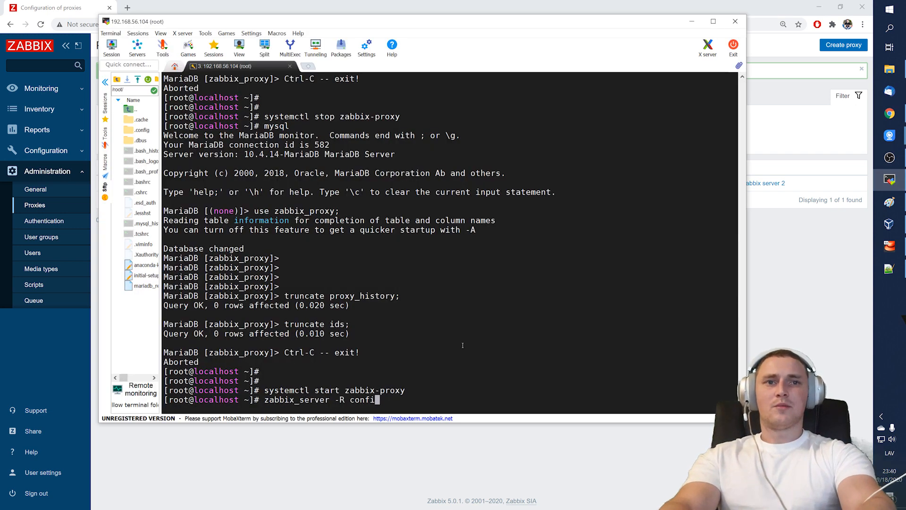
{"action": "type", "text": "g_cache_reload"}
{"action": "key", "text": "Return"}
{"action": "type", "text": "mysqk"}
{"action": "key", "text": "Return"}
{"action": "type", "text": "u"}
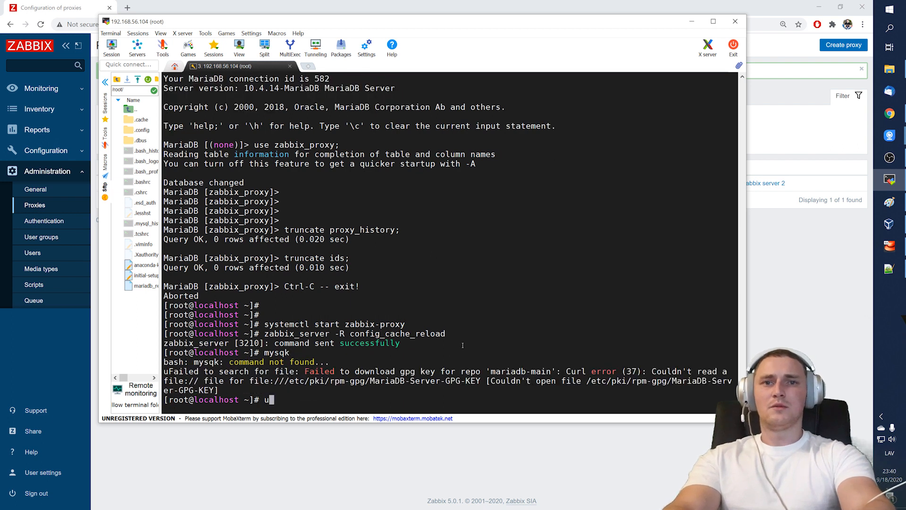
{"action": "key", "text": "ctrl+c"}
- Open the MariaDB client with mysql and select the proxy database with use zabbix_proxy;
{"action": "type", "text": "mysql"}
{"action": "key", "text": "Return"}
{"action": "key", "text": "Up"}
{"action": "key", "text": "Up"}
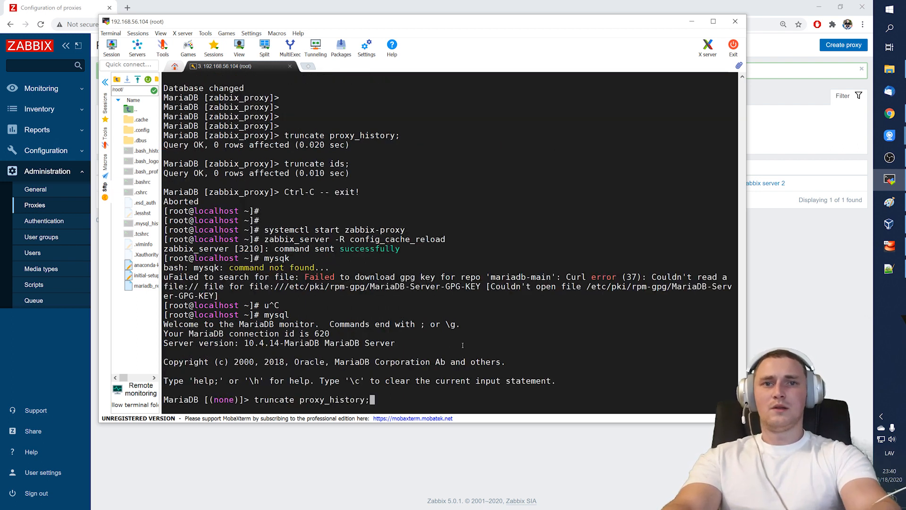
{"action": "key", "text": "Up"}
{"action": "key", "text": "Up"}
{"action": "key", "text": "Return"}
- Recall select max(id)-(select nextid from ids where table_name = "proxy_history" limit 1) from proxy_history; and run it three times to measure unsent values
{"action": "key", "text": "Up"}
{"action": "key", "text": "Up"}
{"action": "key", "text": "Up"}
{"action": "key", "text": "Up"}
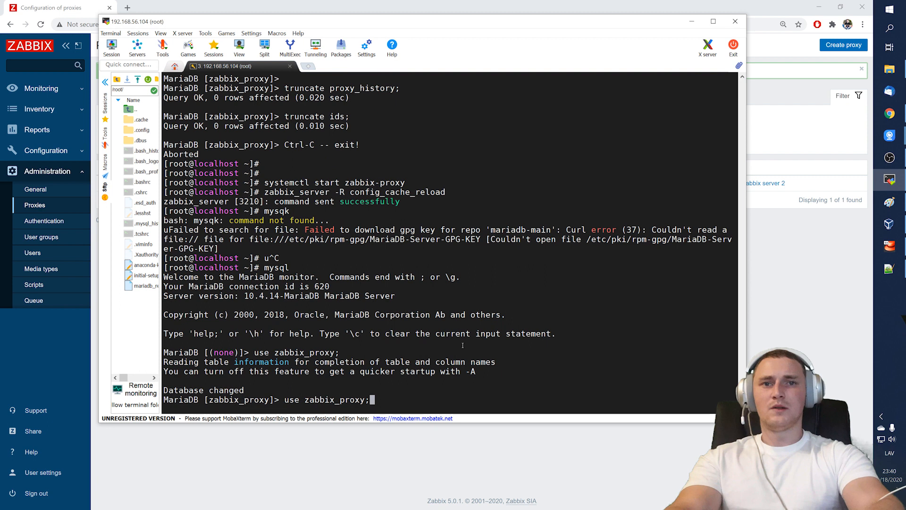
{"action": "key", "text": "Up"}
{"action": "key", "text": "Return"}
{"action": "key", "text": "Up"}
{"action": "key", "text": "Return"}
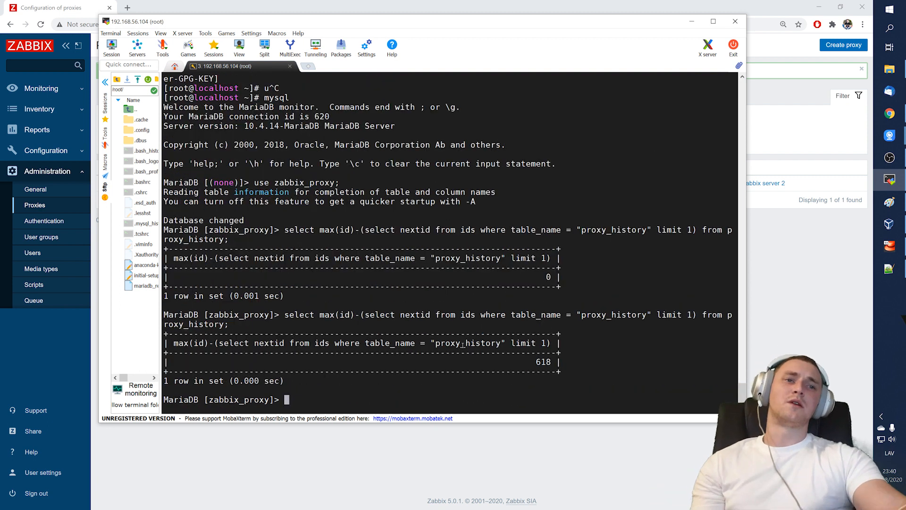
{"action": "key", "text": "Up"}
{"action": "key", "text": "Return"}
- Compare the unsent-value results of the second and third query runs and review the earlier terminal output
{"action": "double_click", "coordinate": [543, 277]}
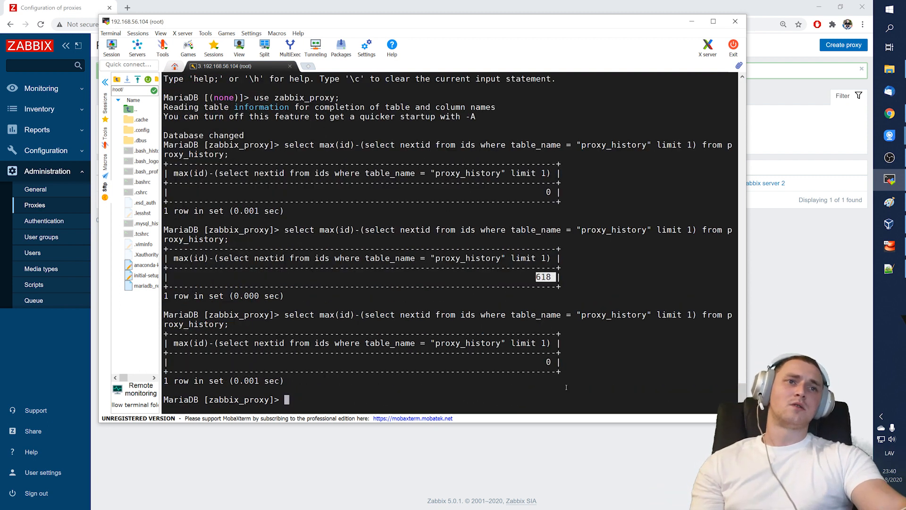
{"action": "double_click", "coordinate": [548, 362]}
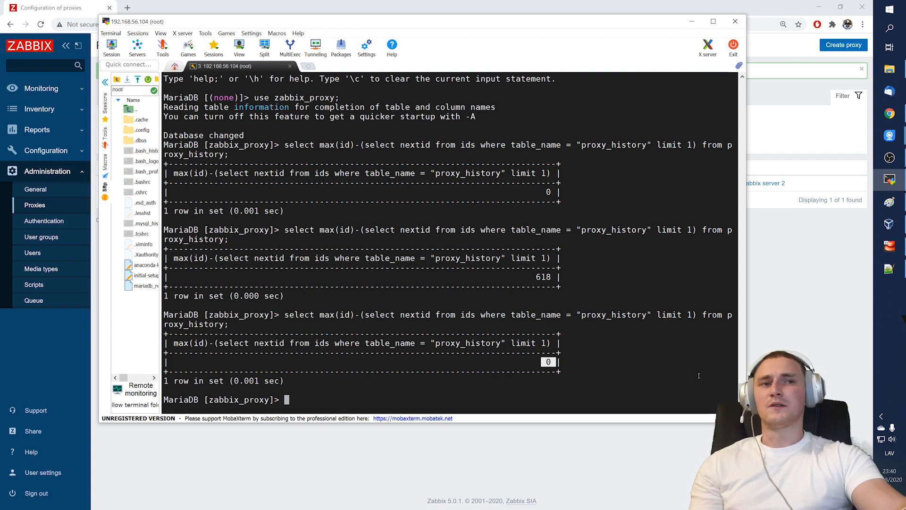
{"action": "scroll", "coordinate": [593, 382], "scroll_direction": "up", "scroll_amount": 4}
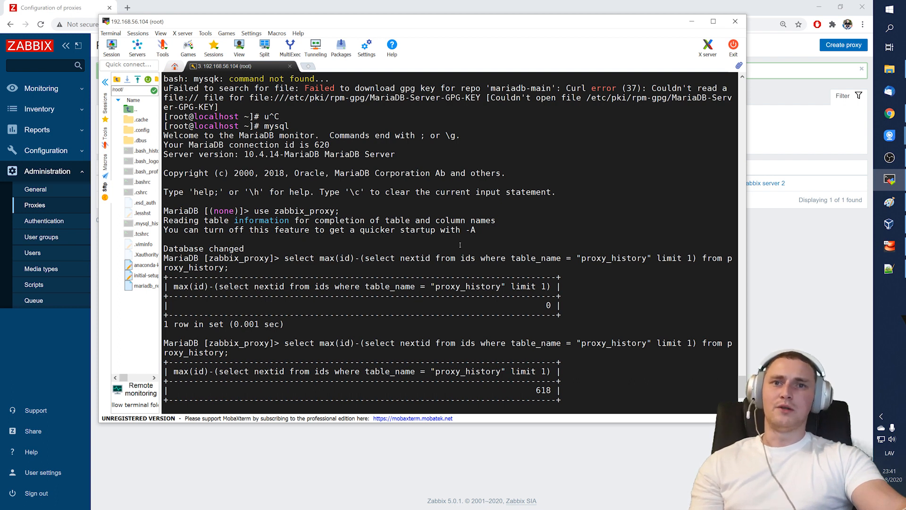
{"action": "key", "text": "Up"}
{"action": "key", "text": "Return"}
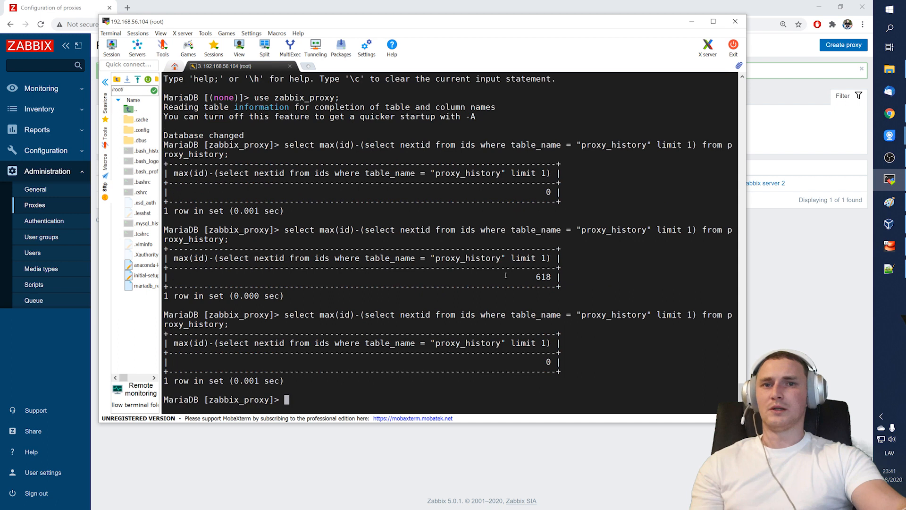
- Switch back to the Zabbix Proxies list in Chrome and examine the Training proxy's required performance (vps)
{"action": "left_click", "coordinate": [693, 22]}
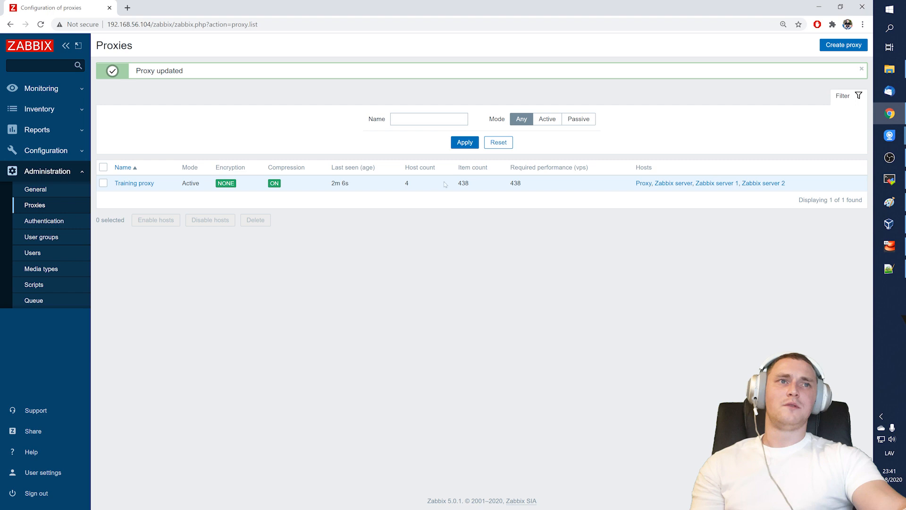
{"action": "double_click", "coordinate": [516, 183]}
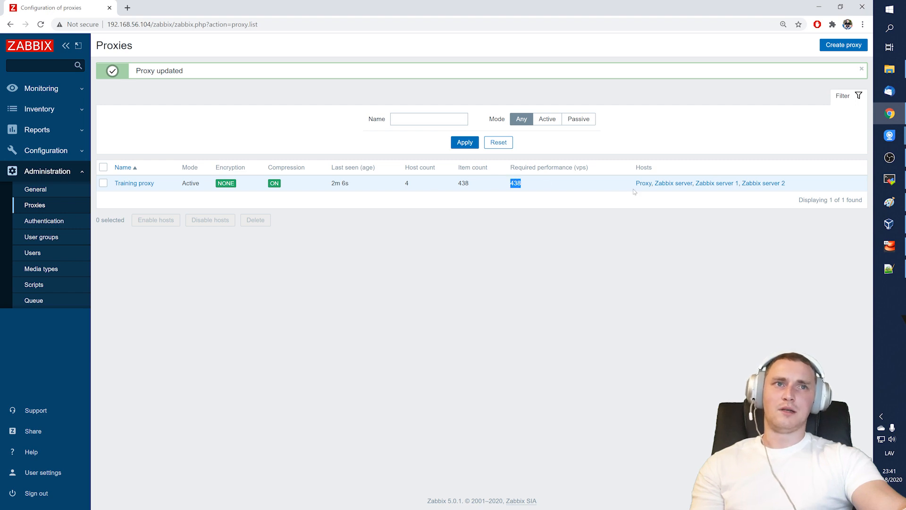